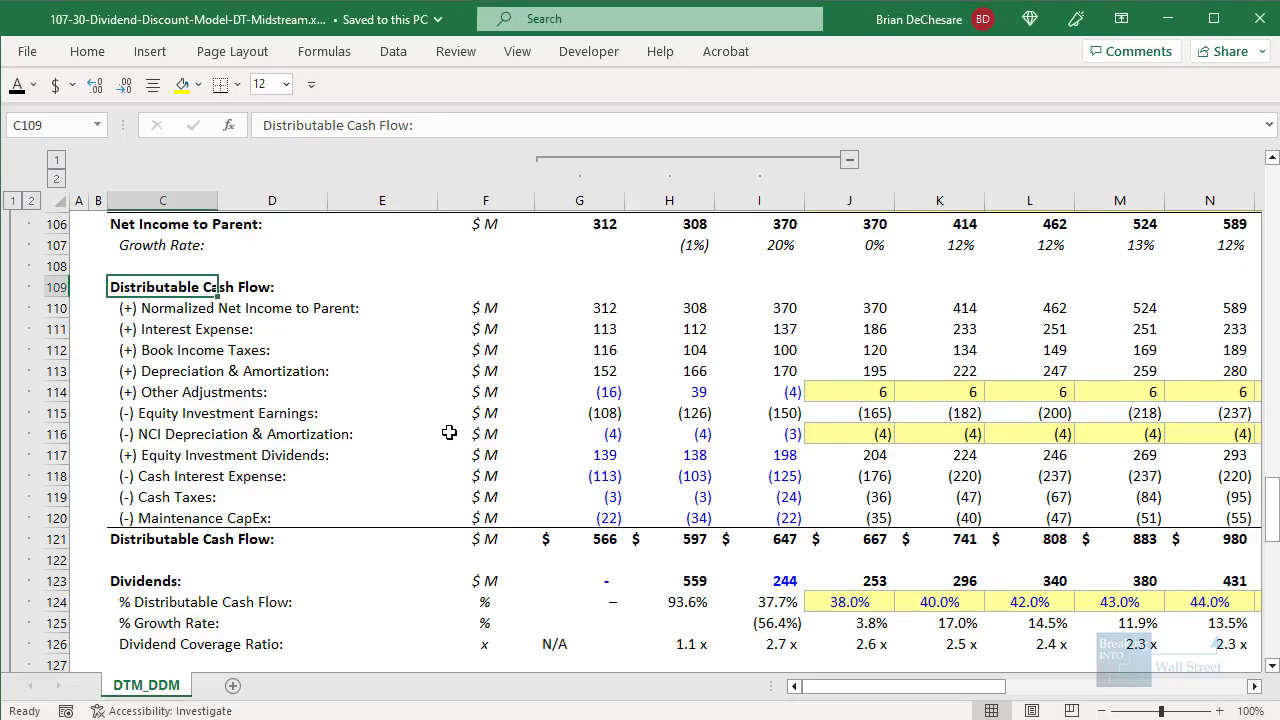
Step: Review the revenue, operating expense and Operating Income (EBIT) rows 85 to 94 in the Dividend Projections section
scroll(429, 443, up, 8)
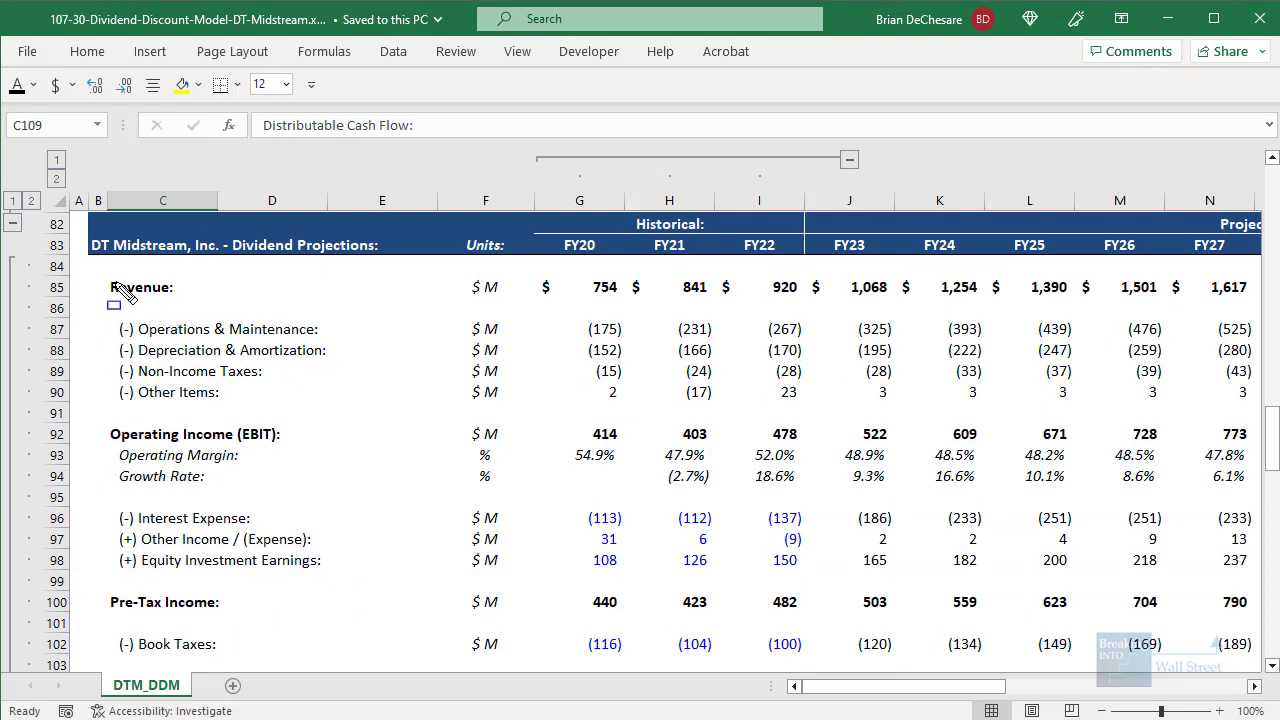
mouse_move(96, 266)
mouse_down()
mouse_move(880, 440)
mouse_move(920, 470)
mouse_move(955, 530)
mouse_move(1024, 510)
mouse_up()
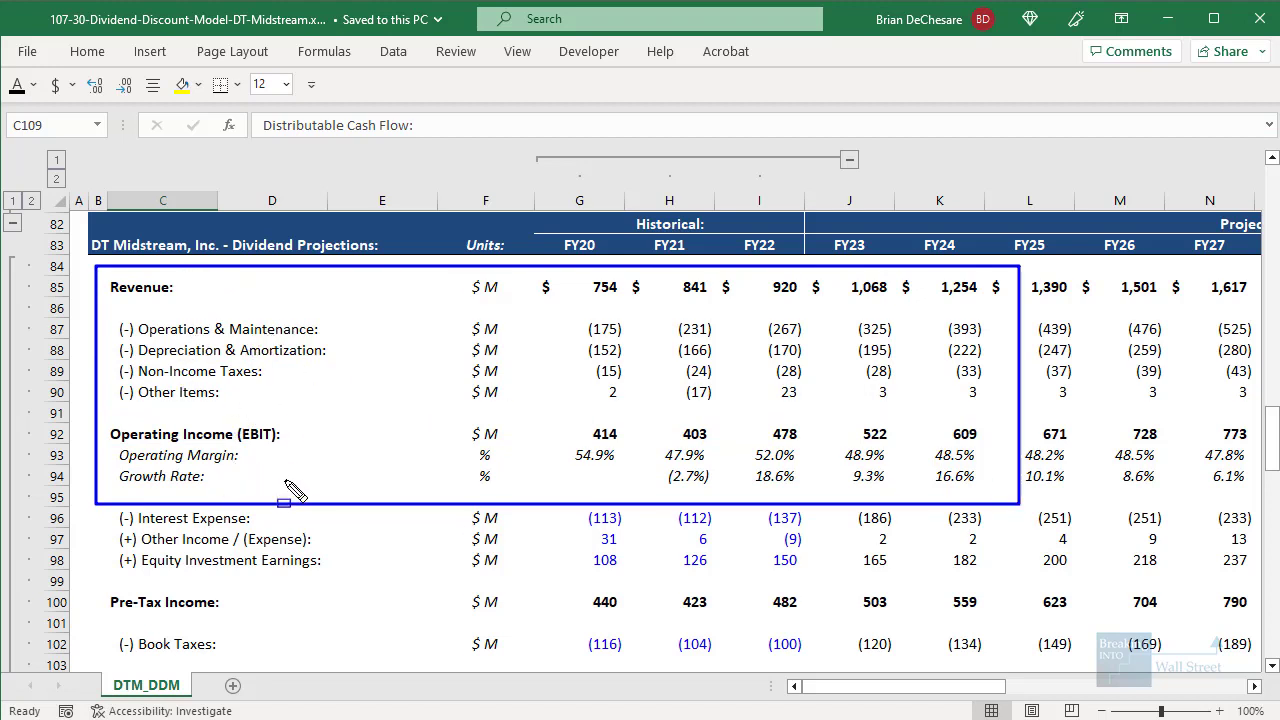
key(Escape)
scroll(450, 400, down, 3)
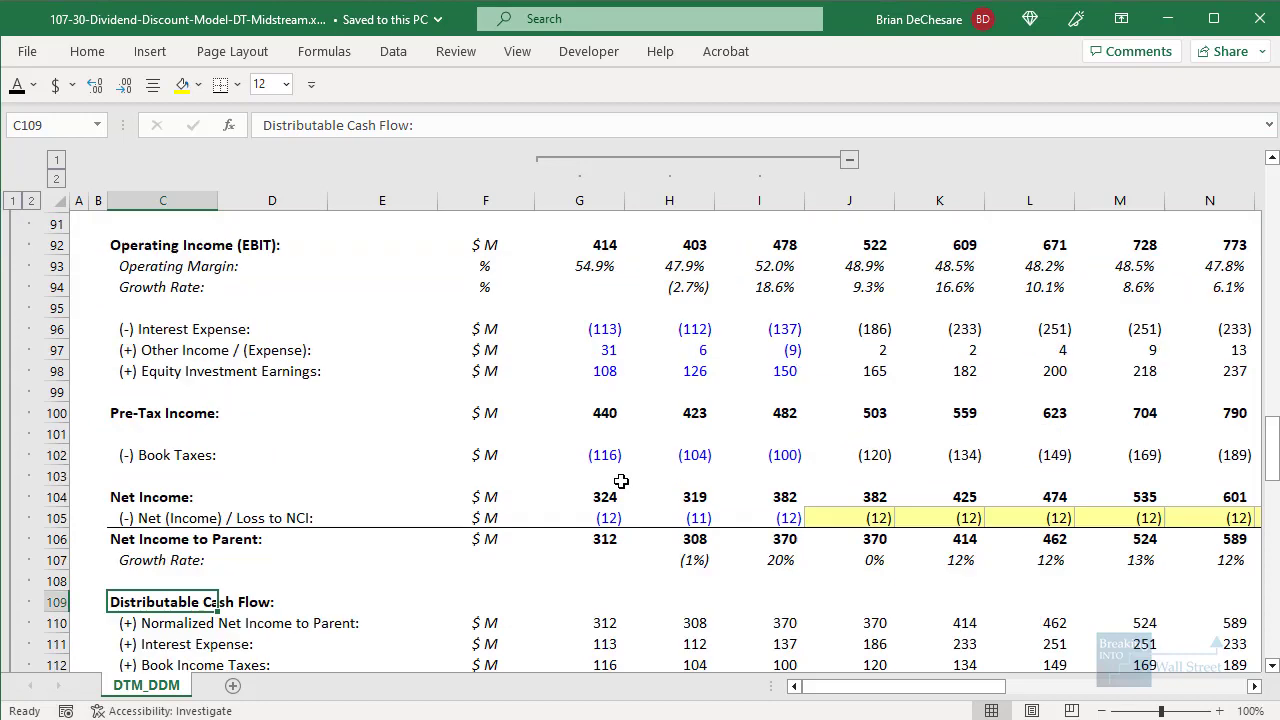
click(183, 244)
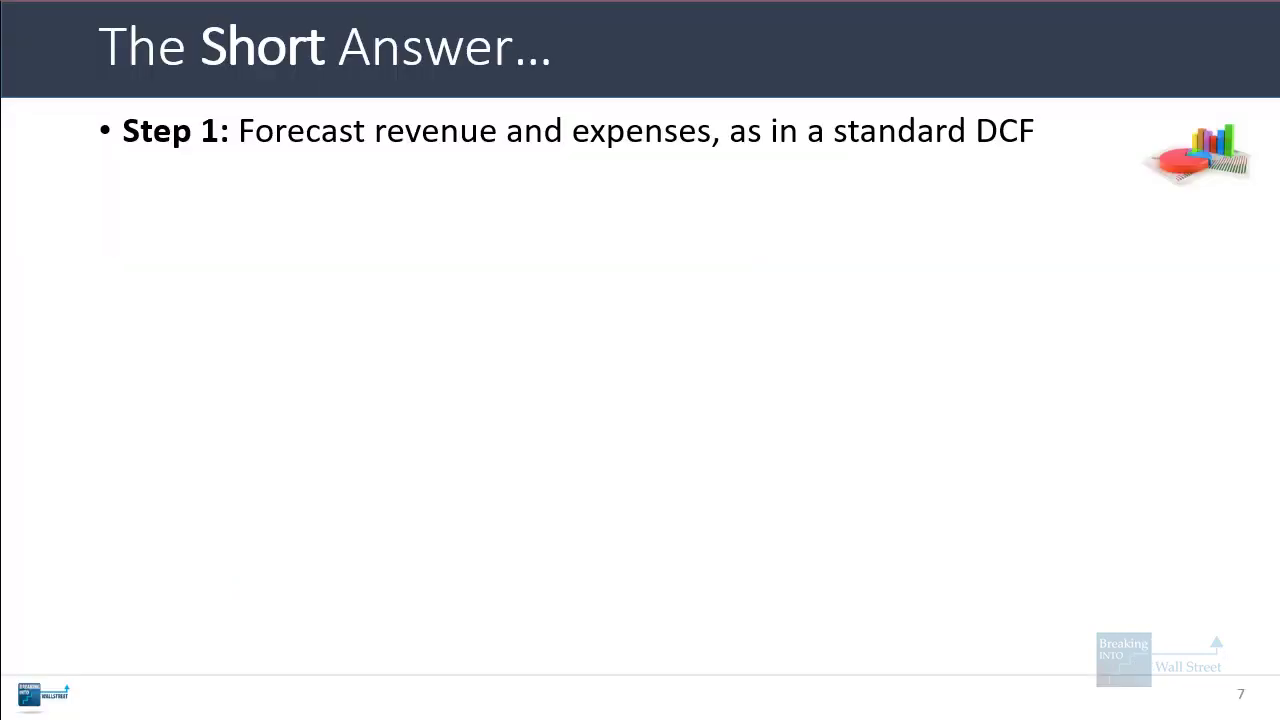
Step: Review the rows from Interest Expense through Net Income to Parent, rows 96 to 106, in the Dividend Projections section
key(Right)
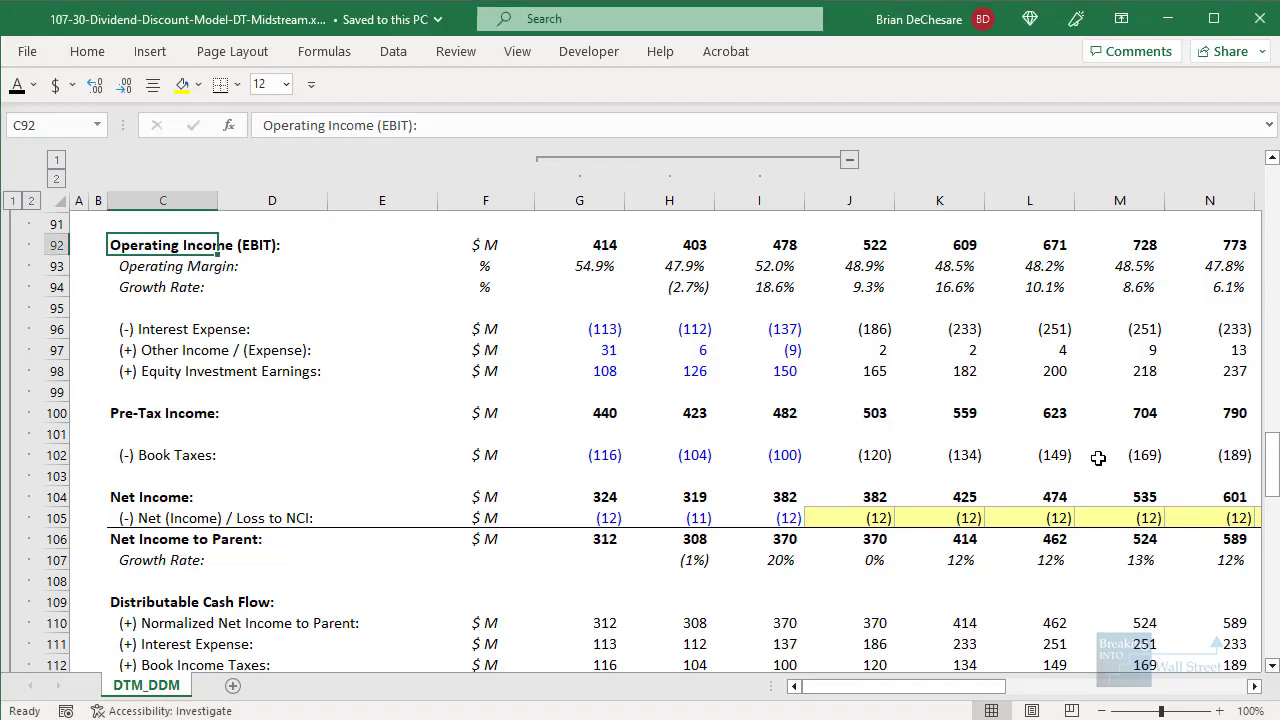
scroll(463, 366, down, 1)
scroll(463, 366, up, 1)
drag(101, 310, 982, 400)
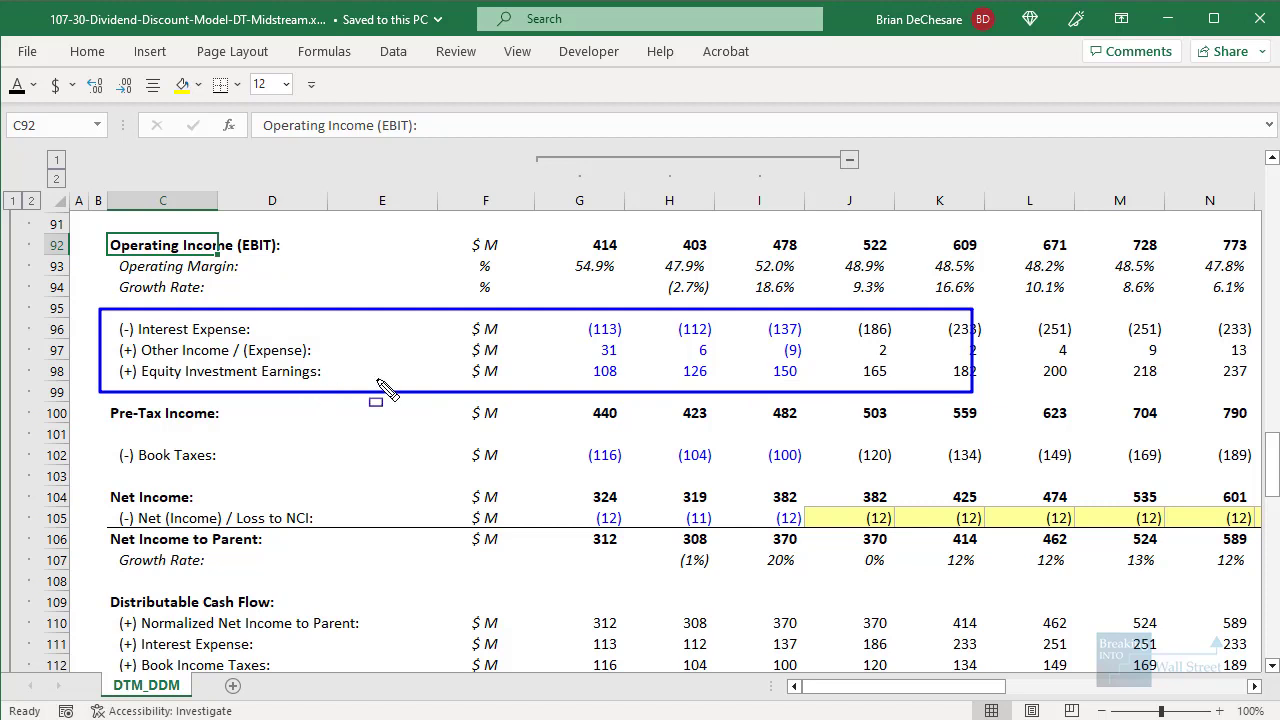
mouse_move(106, 400)
mouse_down()
mouse_move(468, 460)
mouse_move(848, 442)
mouse_move(987, 522)
mouse_move(1002, 558)
mouse_move(1020, 556)
mouse_up()
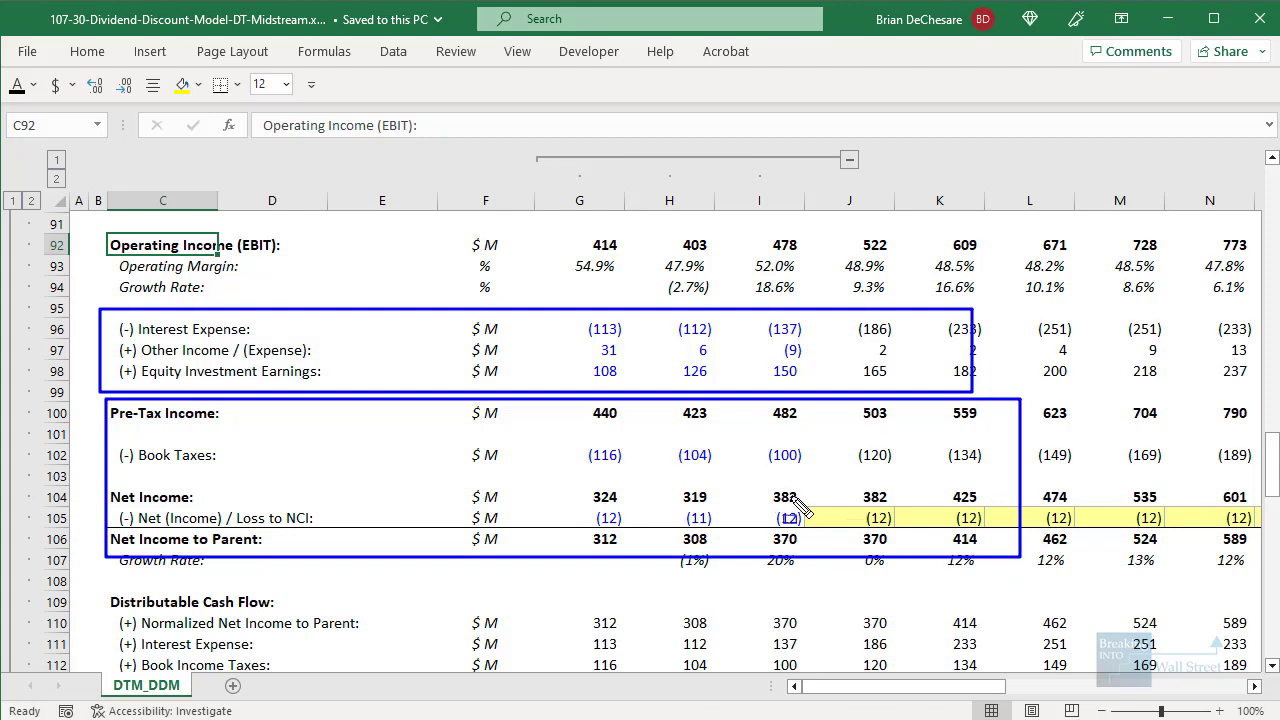
key(Escape)
Step: Select the Distributable Cash Flow build-up, C109 through L121, and examine its adjustments down to Maintenance CapEx
scroll(294, 361, down, 3)
scroll(294, 361, down, 3)
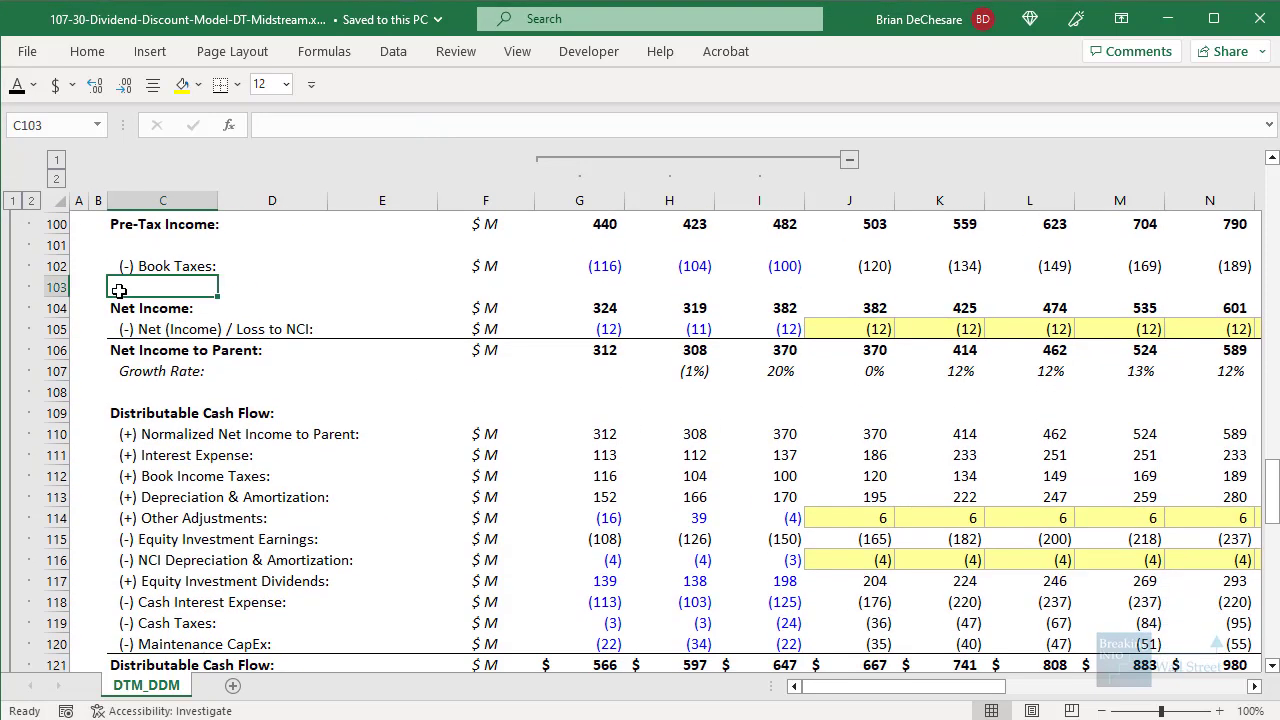
drag(130, 287, 1010, 548)
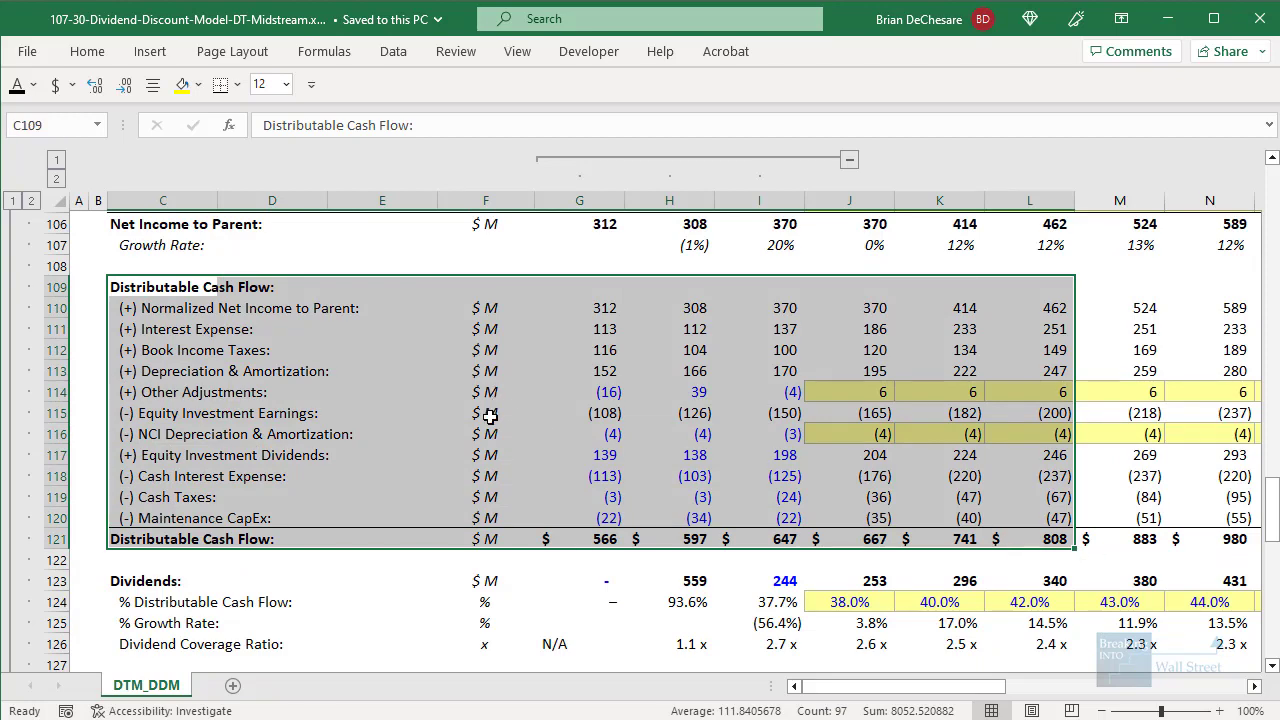
scroll(490, 416, down, 3)
drag(112, 444, 369, 467)
drag(527, 484, 1015, 480)
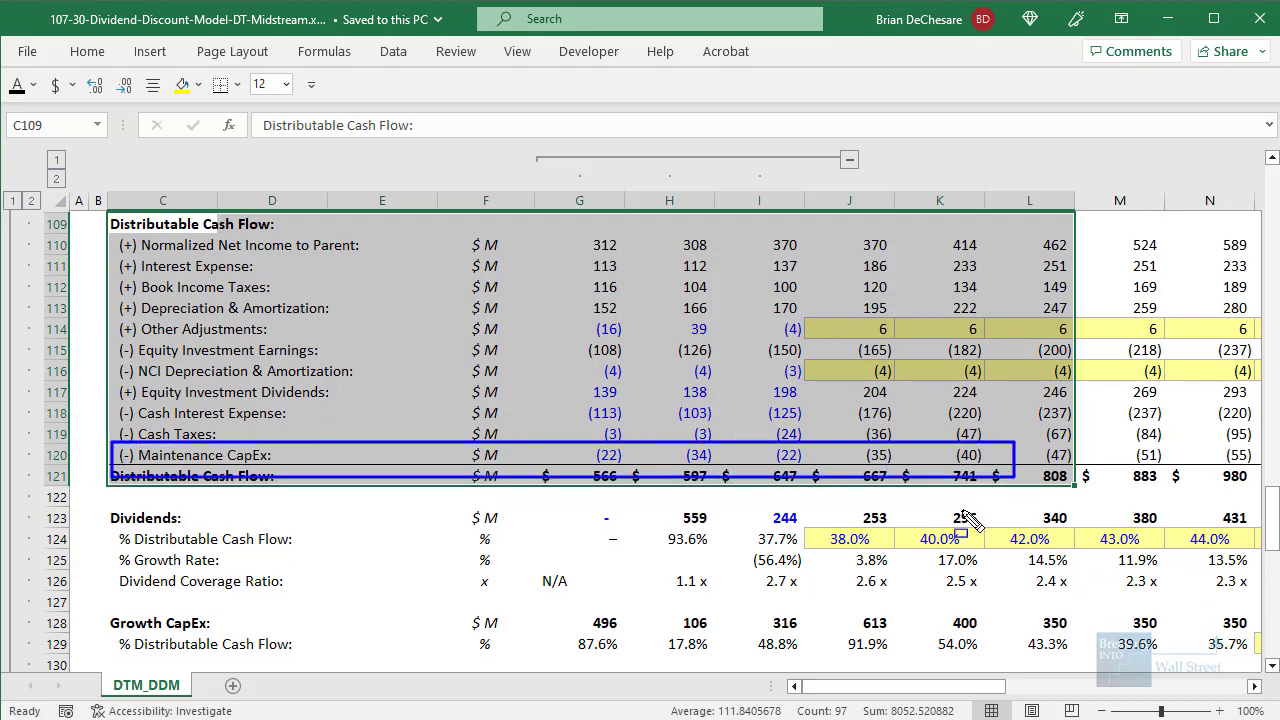
key(Escape)
Step: Check the FY22 Dividend Coverage Ratio and show the FY23 Dividends formula in J123 with its precedent cells
scroll(733, 522, down, 3)
click(733, 522)
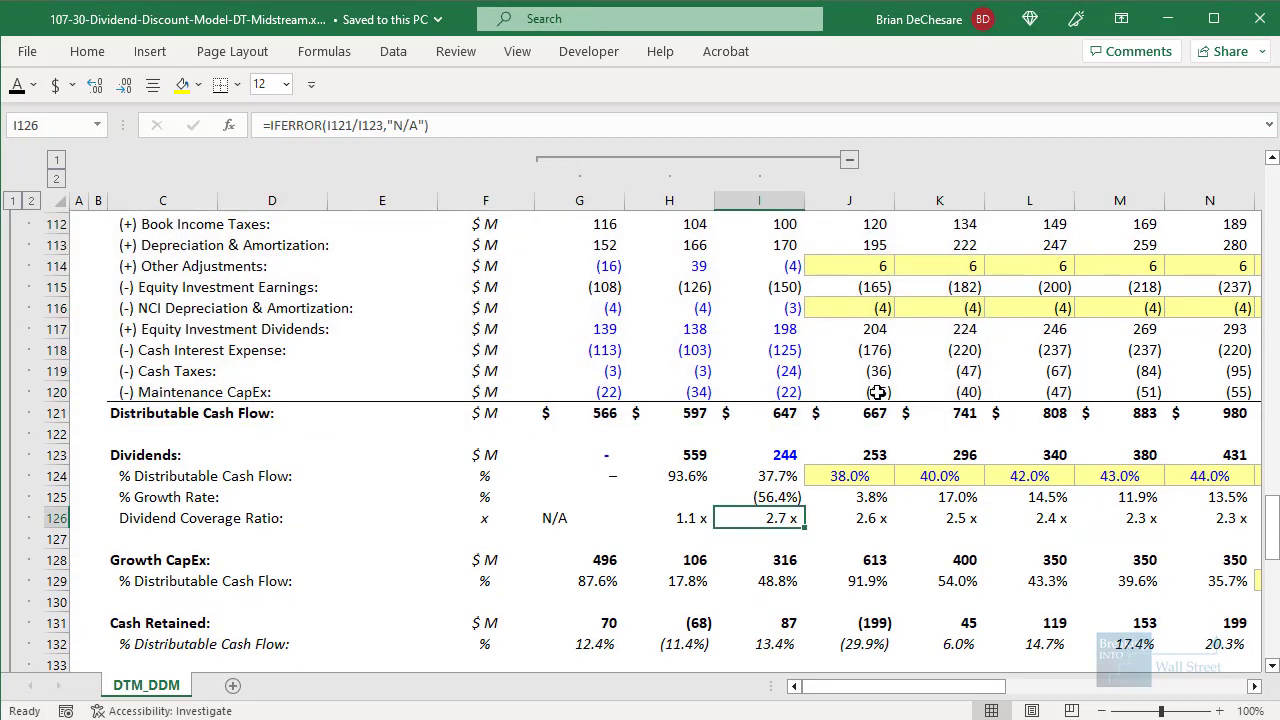
click(866, 409)
scroll(861, 396, down, 3)
click(861, 392)
text(=J124*J121)
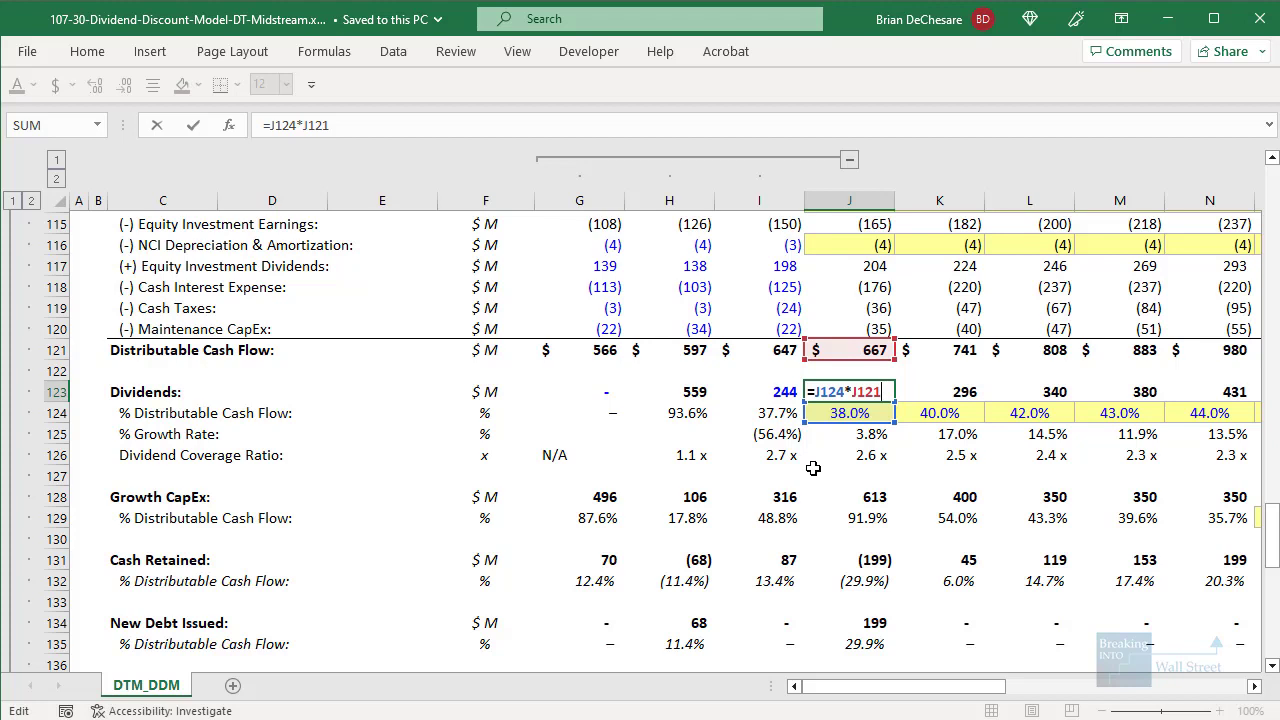
Step: Inspect the FY23 Growth CapEx formula in J128 and examine the Cash Retained and New Debt Issued rows below it
click(814, 495)
key(F2)
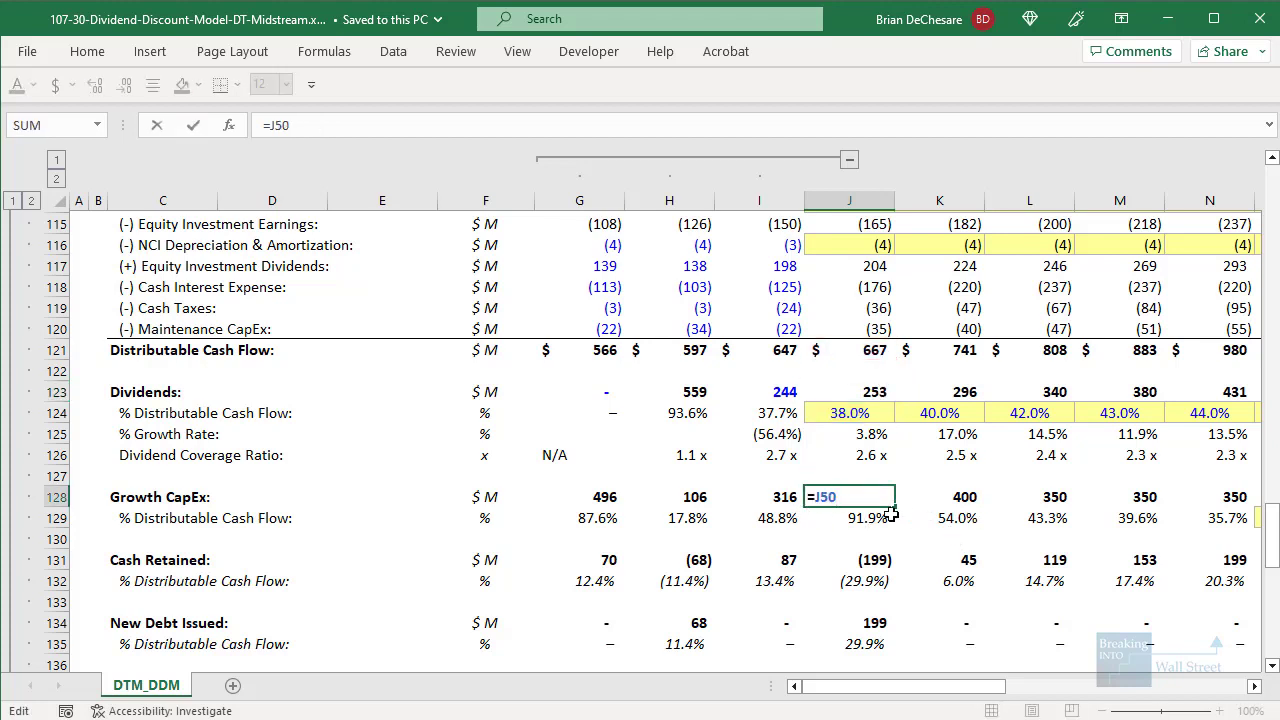
drag(805, 473, 1020, 545)
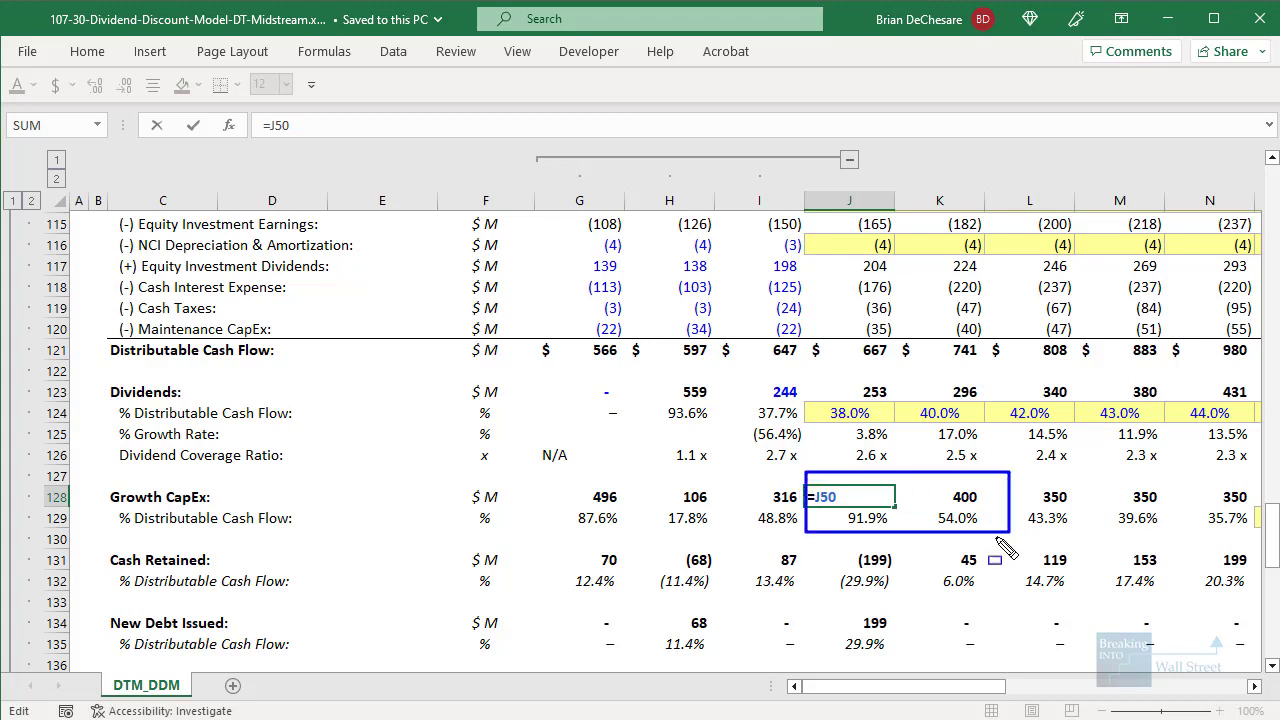
mouse_move(838, 538)
mouse_down()
mouse_move(1012, 684)
mouse_move(1013, 660)
mouse_up()
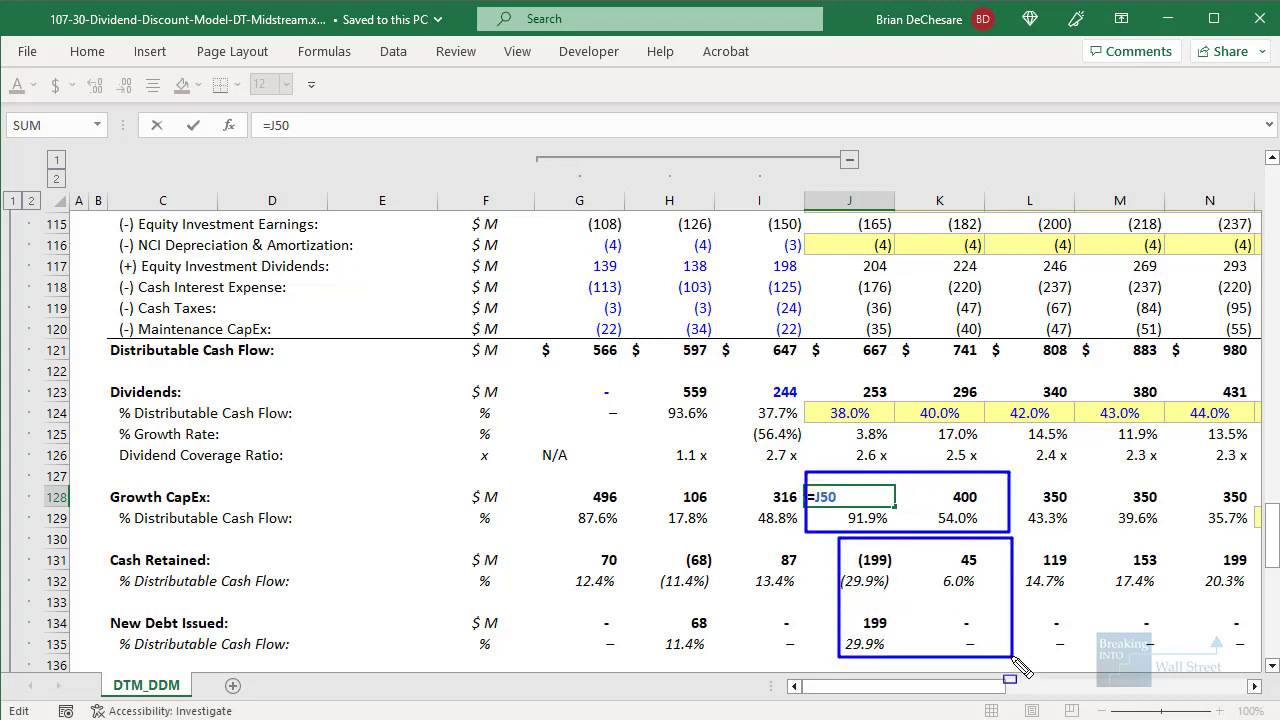
mouse_move(76, 598)
mouse_down()
mouse_move(300, 663)
mouse_move(355, 665)
mouse_up()
key(Escape)
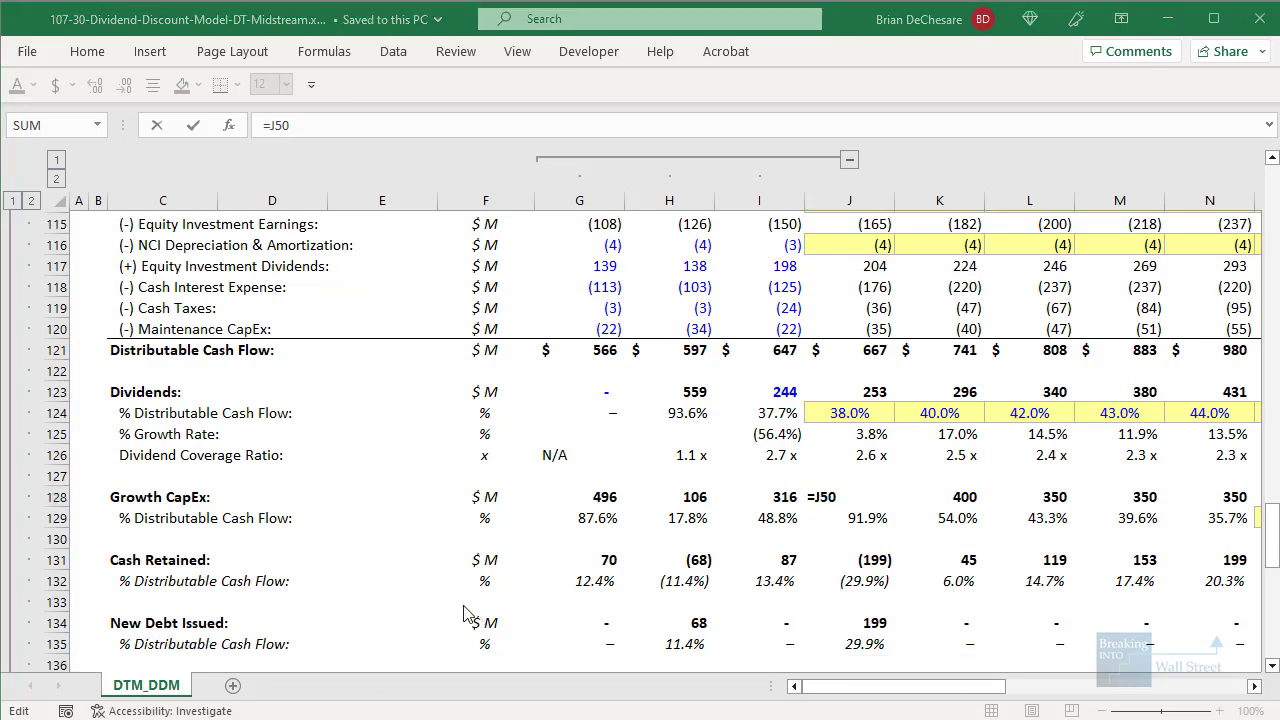
key(Escape)
click(545, 561)
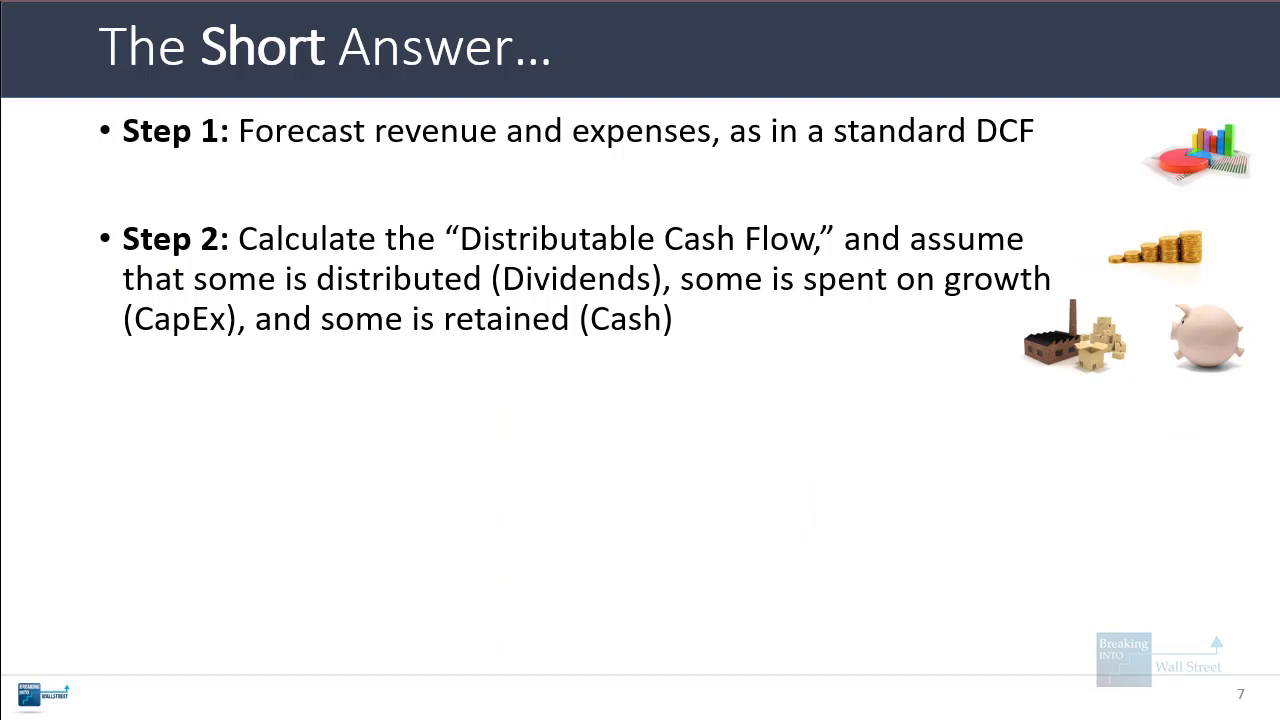
Step: Inspect the FY23 Cash Balance formula in J68 and the FY23 Debt Balance formula in J71
key(Right)
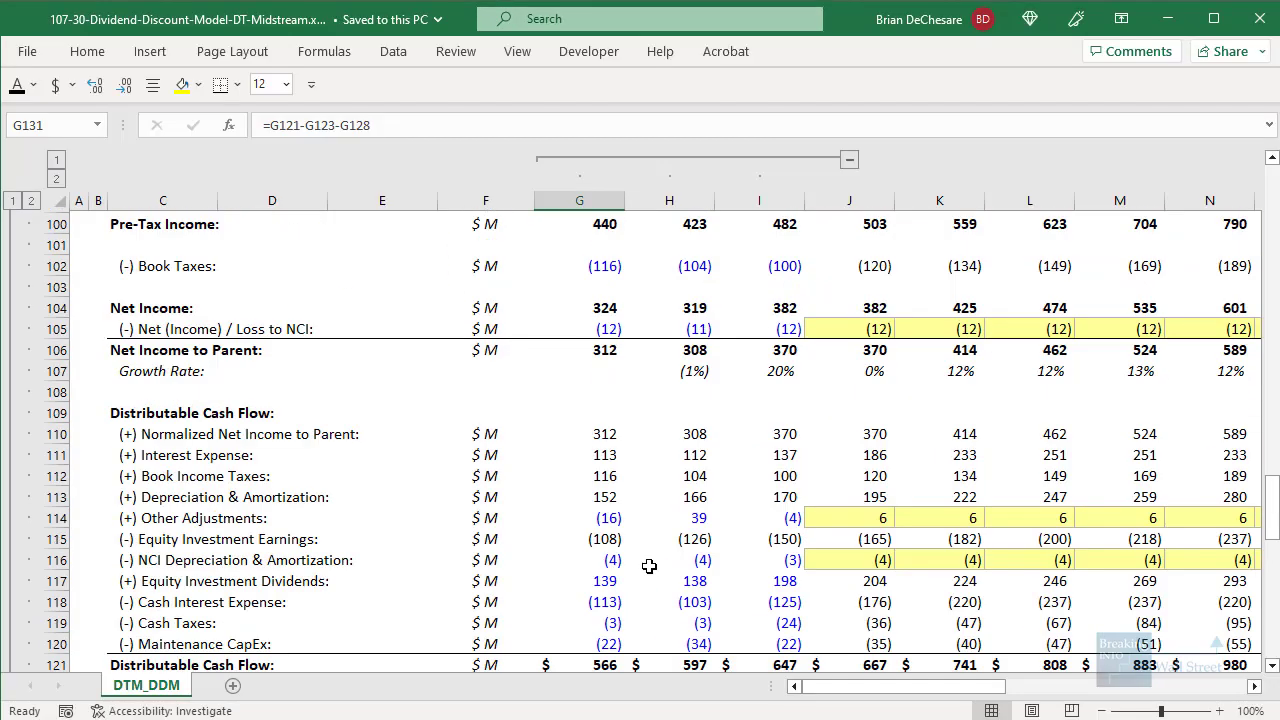
scroll(650, 568, up, 10)
scroll(650, 566, up, 1)
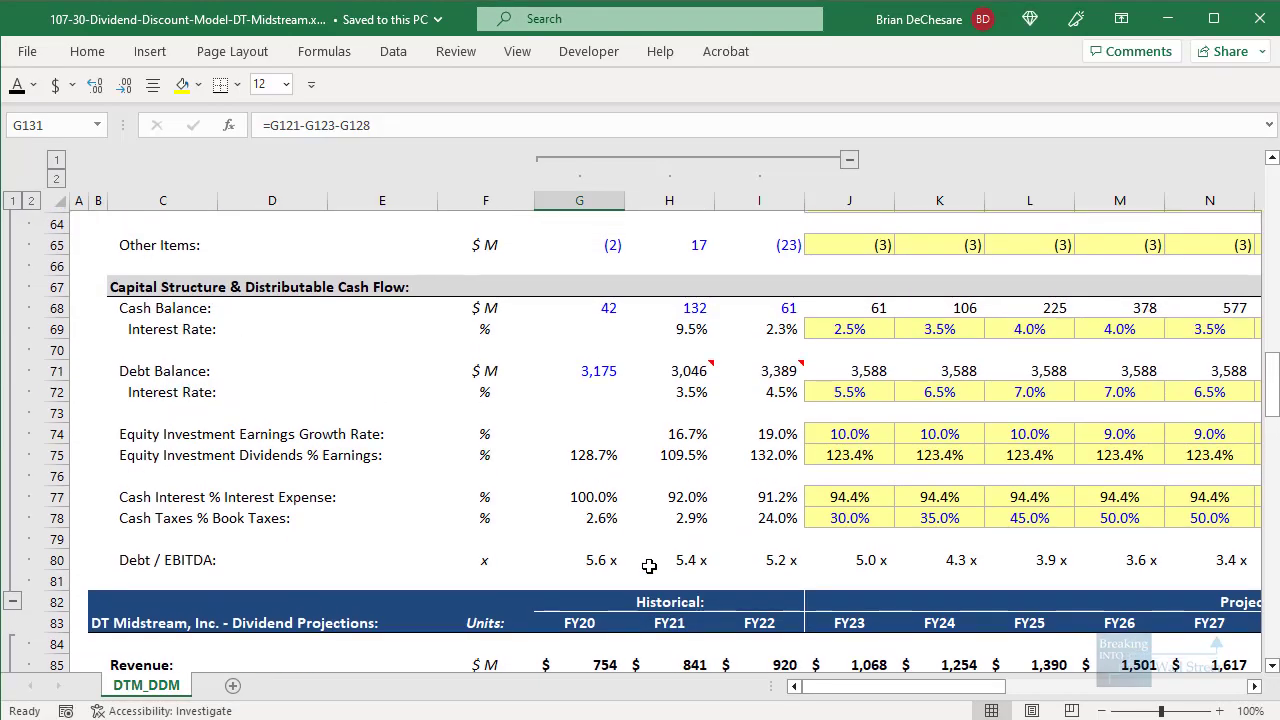
click(862, 310)
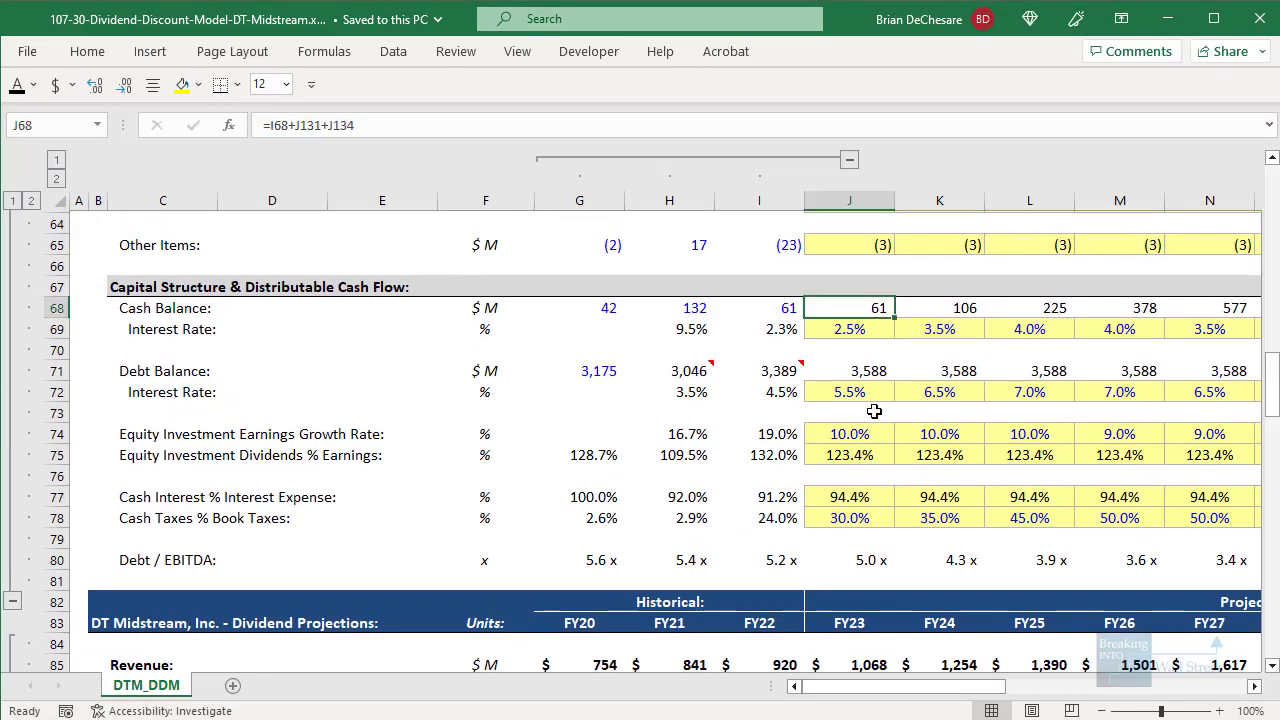
key(F2)
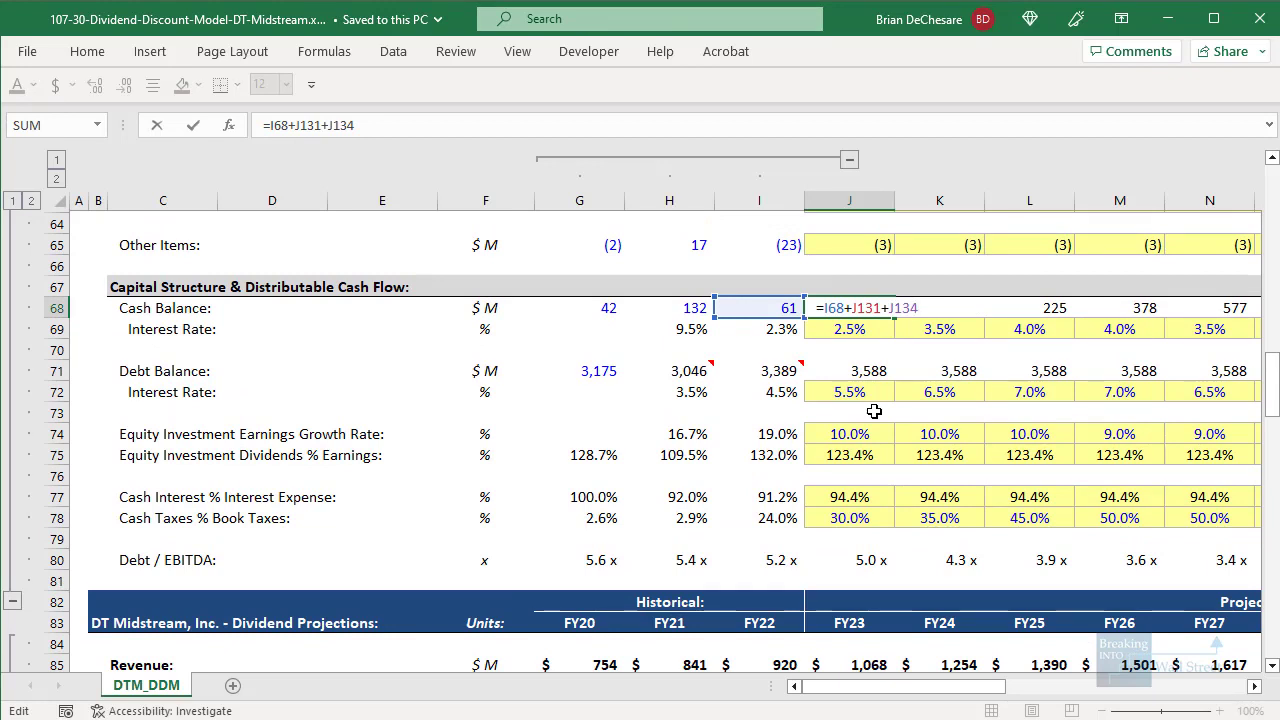
key(Return)
key(Down)
key(Down)
key(F2)
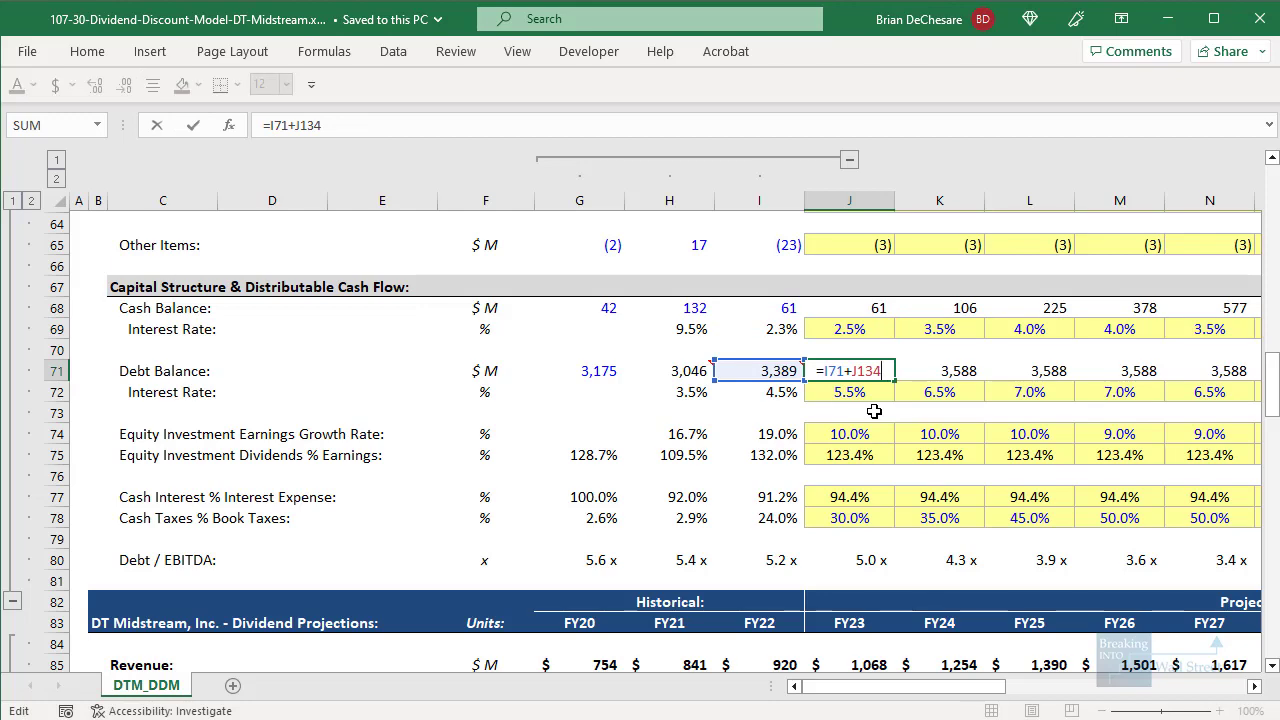
Step: Examine the interest rate and balance assumptions across FY23 to FY32 in the Capital Structure & Distributable Cash Flow section
key(Return)
key(Down)
key(Down)
key(Down)
key(Up)
key(Up)
key(Up)
key(ctrl+shift+Right)
key(Up)
key(Up)
key(Up)
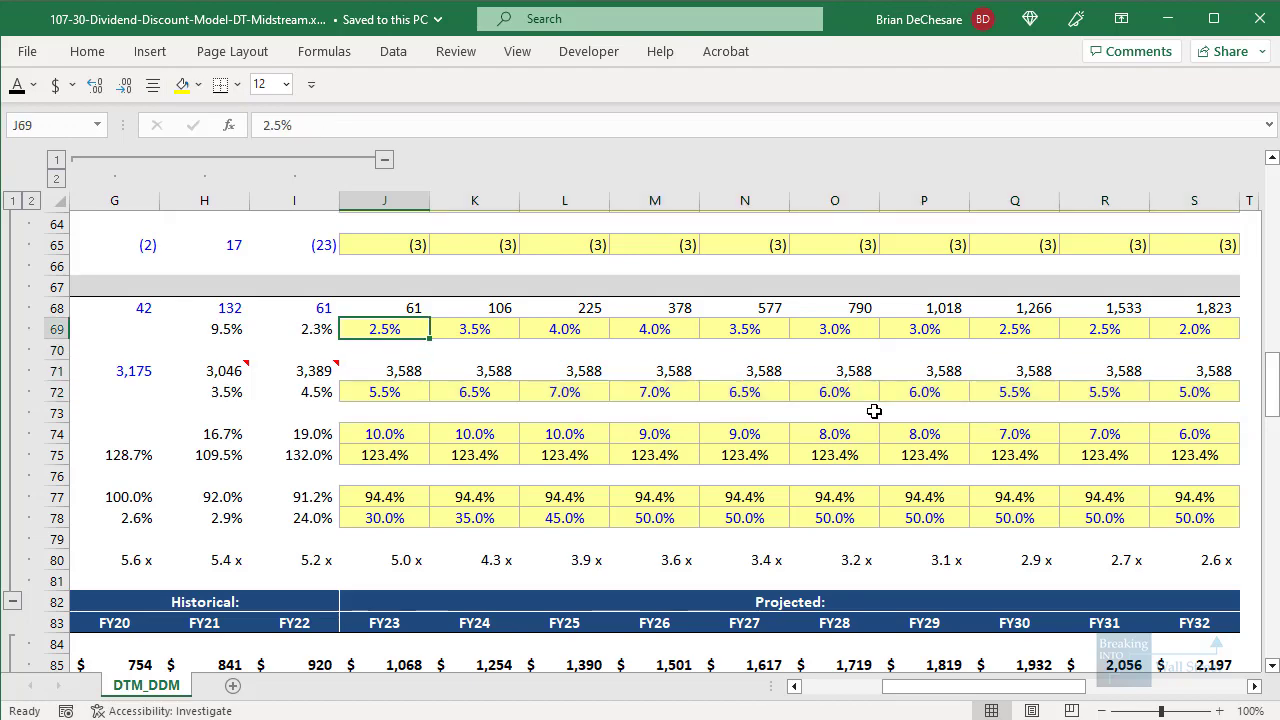
key(Left)
key(Left)
key(Left)
key(Left)
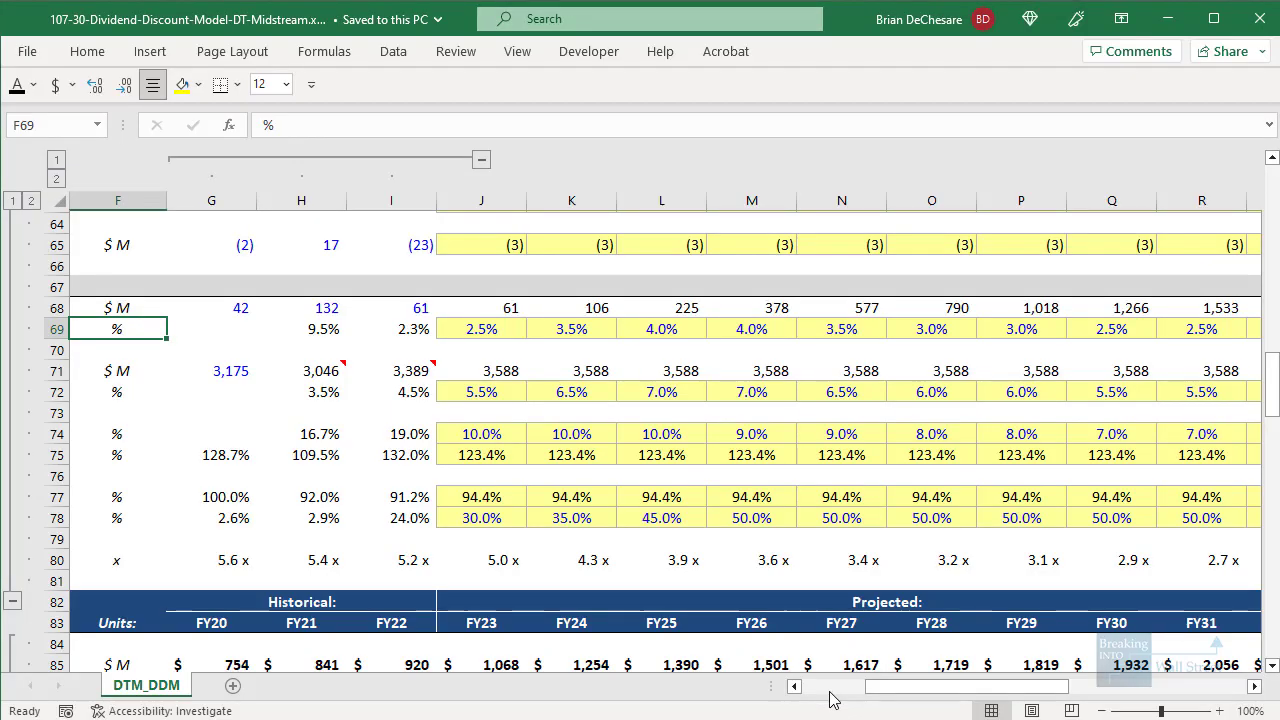
Step: Go to the Terminal Value - Multiples Method section and look over its equity value, PV of Dividends and PV of Terminal Value cells
scroll(742, 543, left, 3)
scroll(742, 543, up, 6)
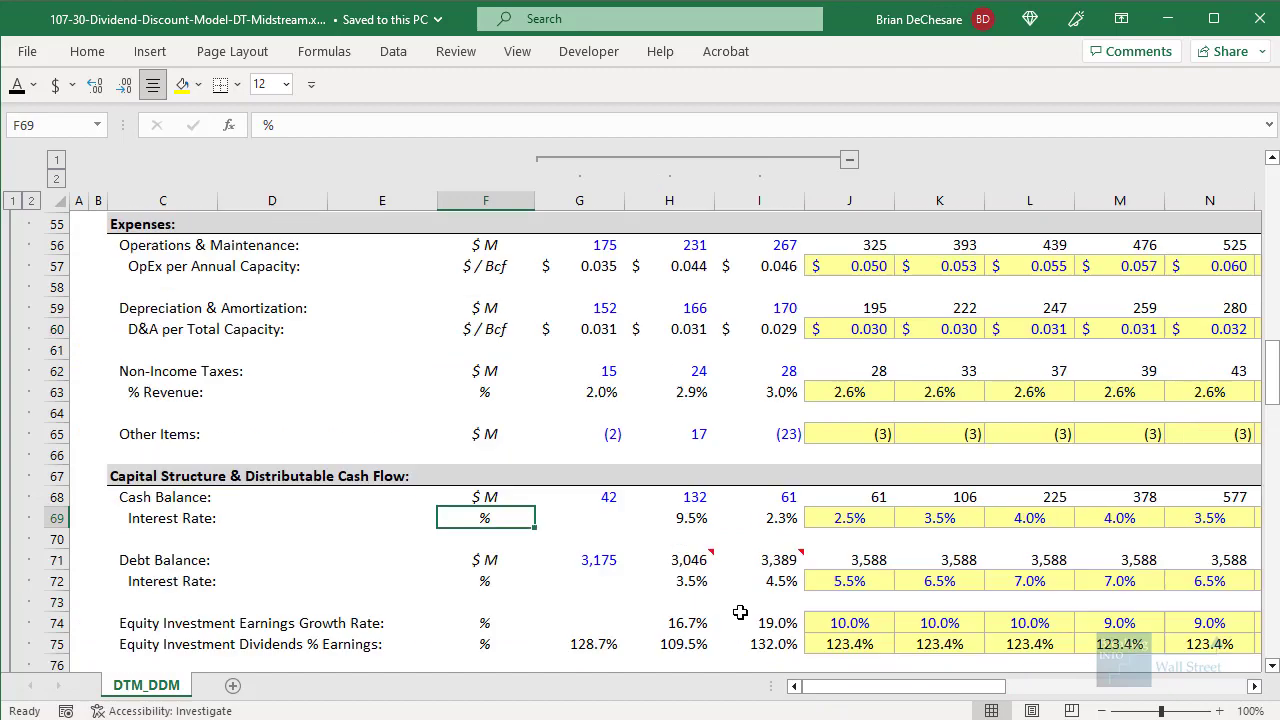
scroll(742, 543, up, 15)
scroll(986, 563, down, 2)
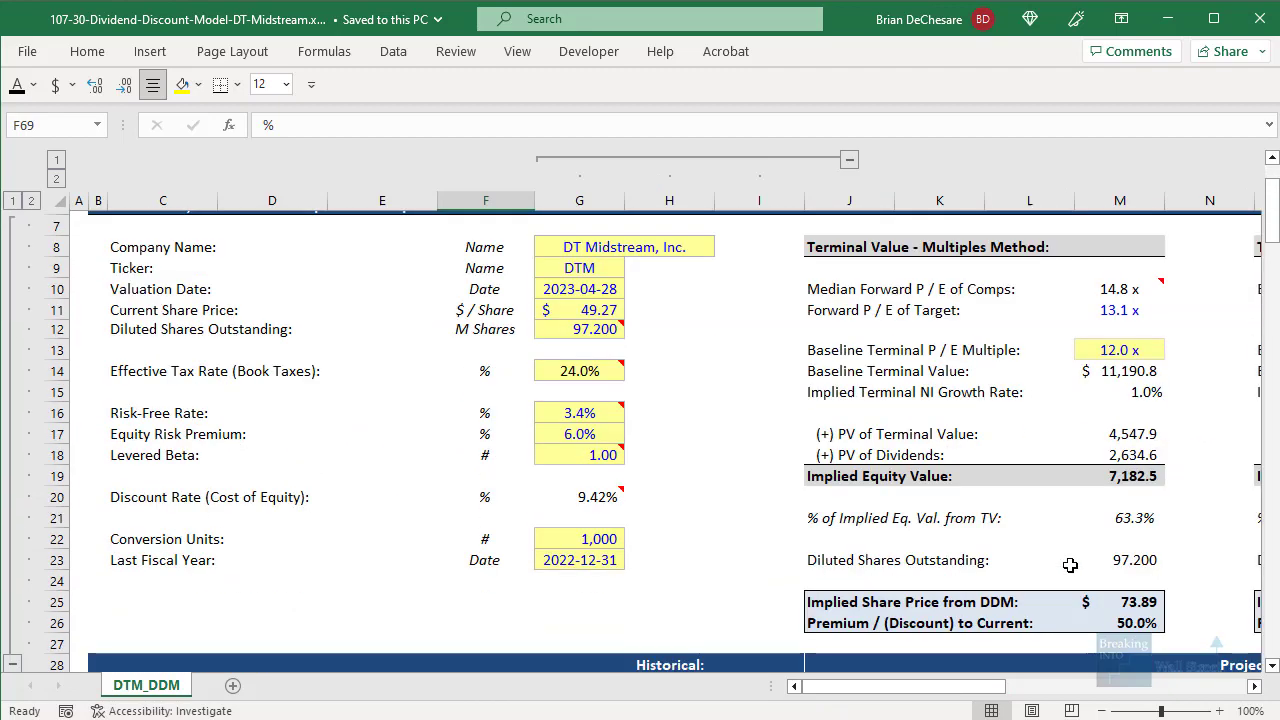
click(1105, 478)
key(Up)
key(Right)
key(Right)
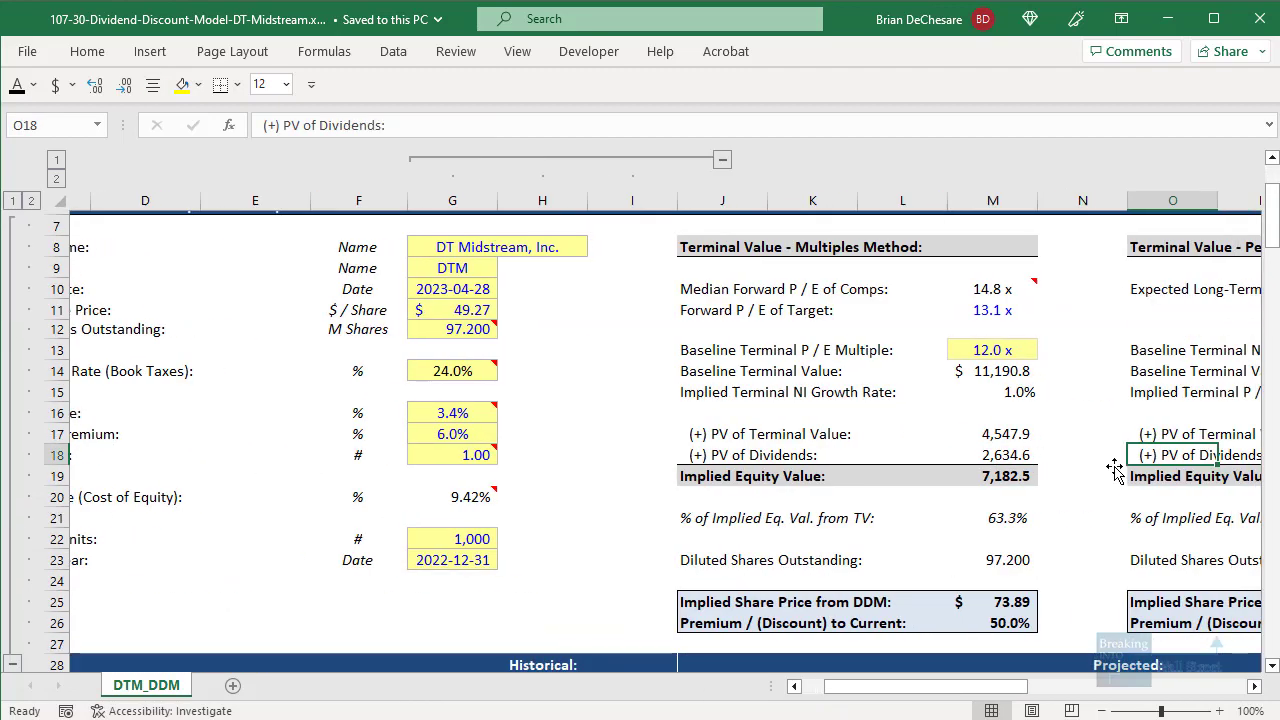
key(Left)
key(Left)
key(Up)
key(F2)
key(Escape)
Step: Inspect how the Baseline Terminal Value in M14 is calculated from the Baseline Terminal P / E Multiple
key(Up)
key(Up)
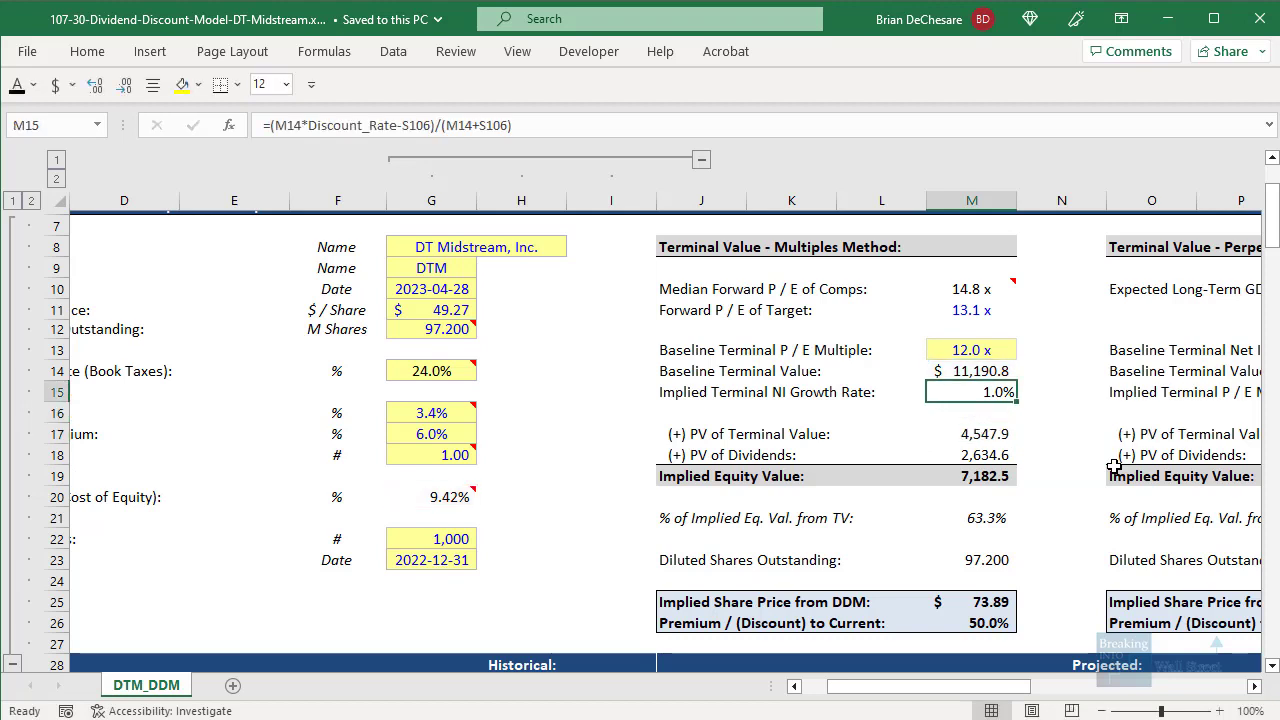
key(Up)
key(F2)
drag(651, 323, 1075, 398)
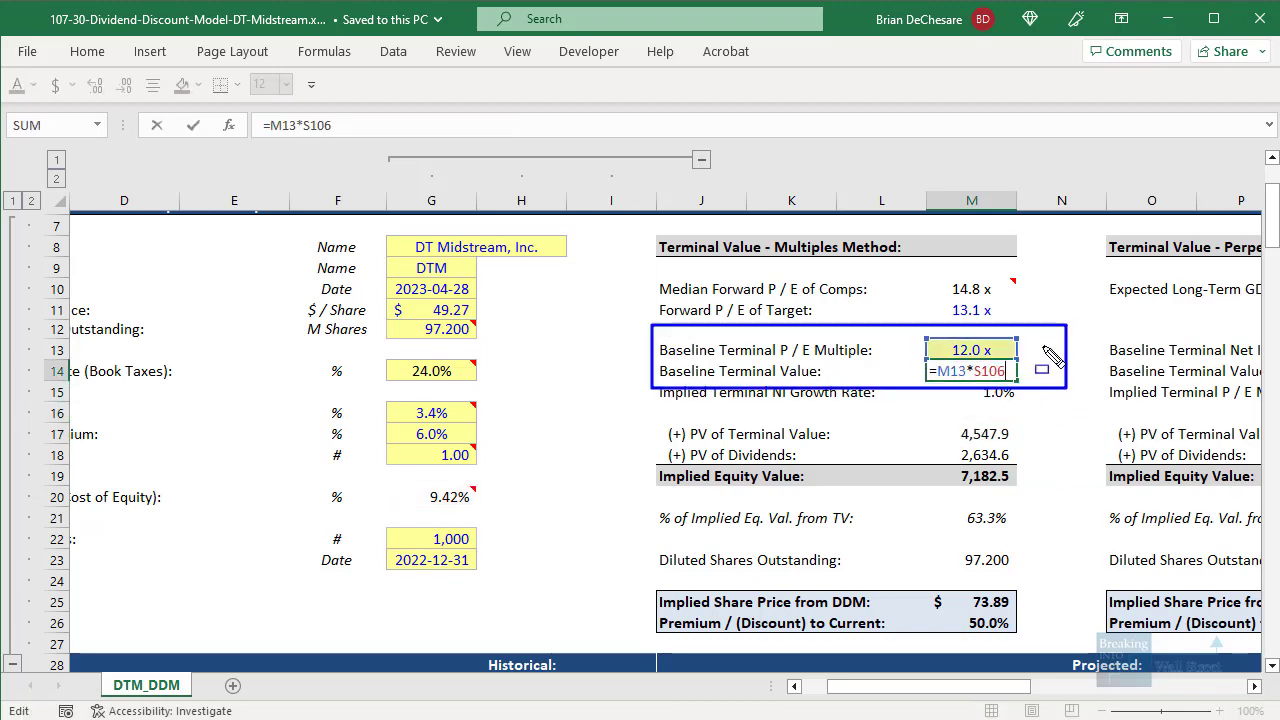
key(Escape)
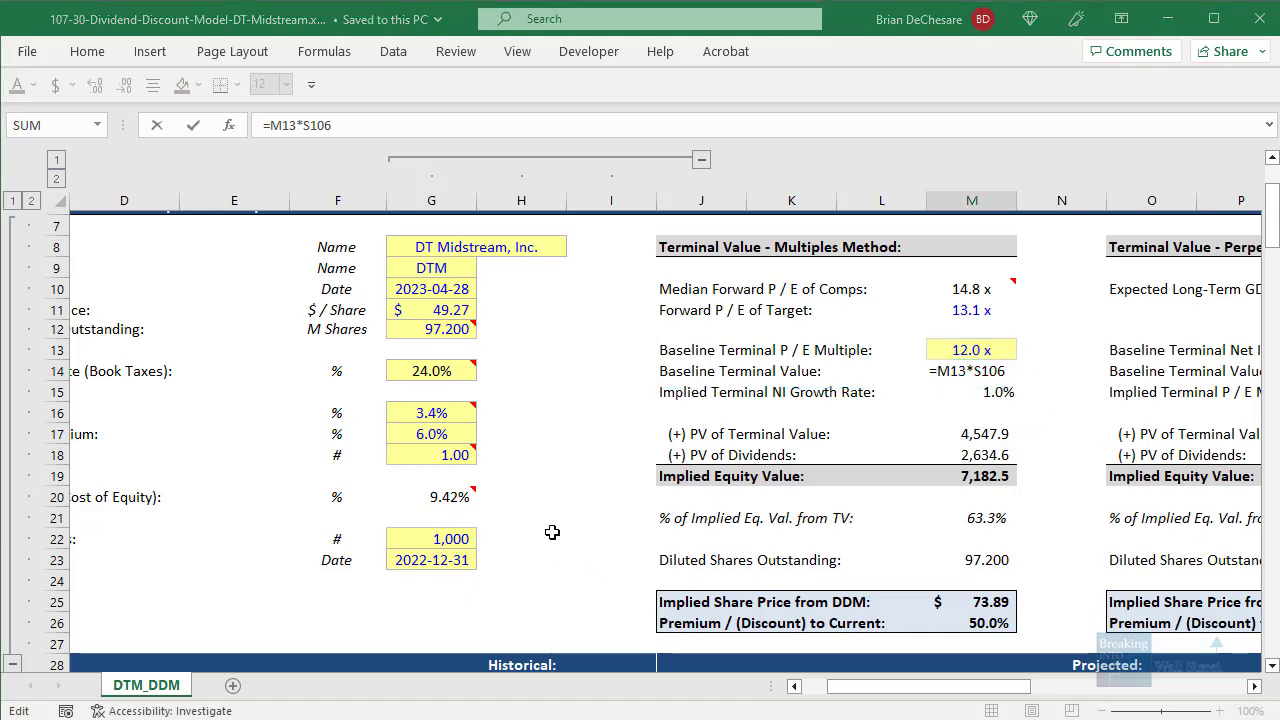
Step: Select the Discount Rate (Cost of Equity) cell G20 to review its formula
click(431, 560)
mouse_move(521, 581)
mouse_down()
mouse_move(443, 551)
mouse_move(124, 497)
mouse_up()
click(434, 520)
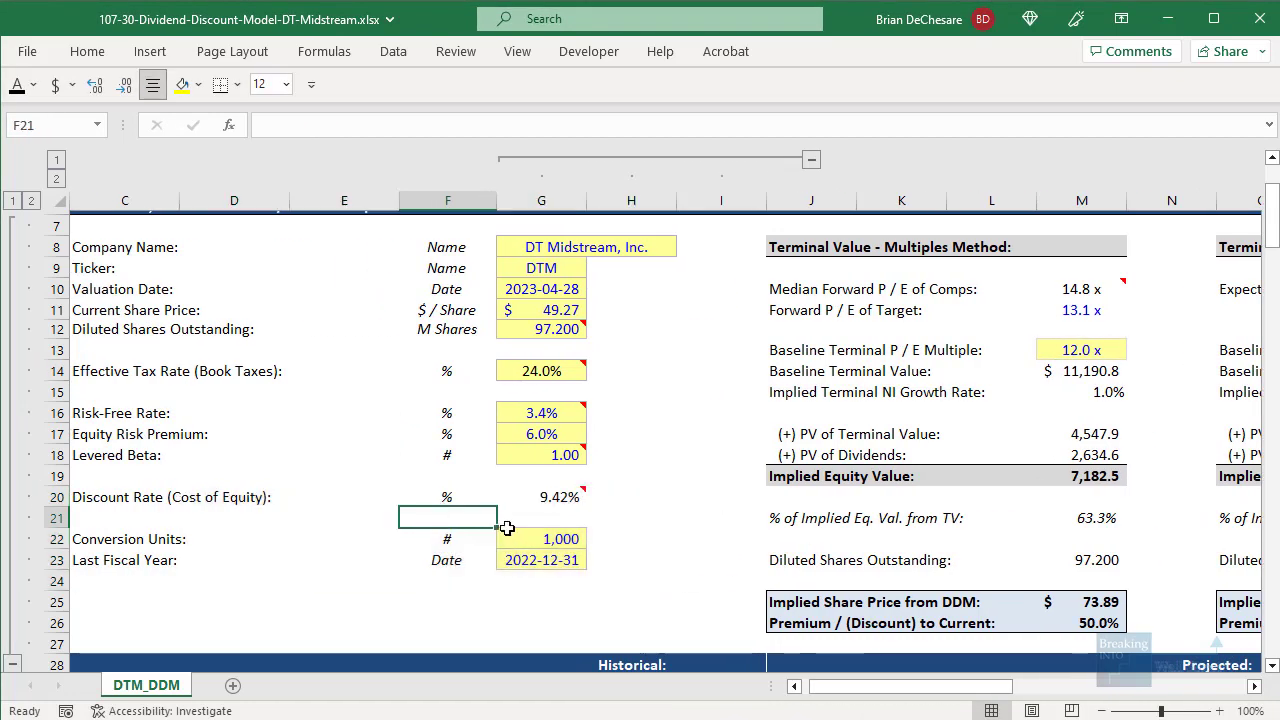
click(528, 516)
click(546, 498)
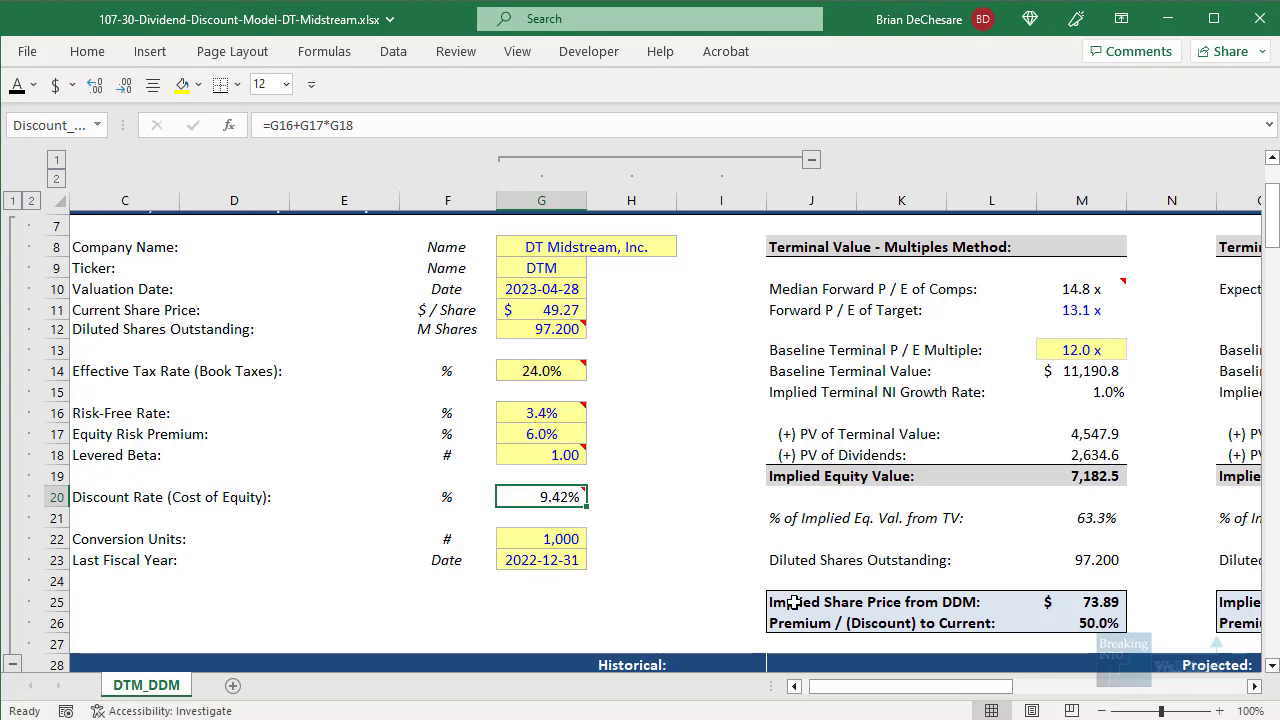
Step: Inspect the PV of Terminal Value formula in M17 and the PV of Dividends formula in M18
drag(883, 686, 968, 708)
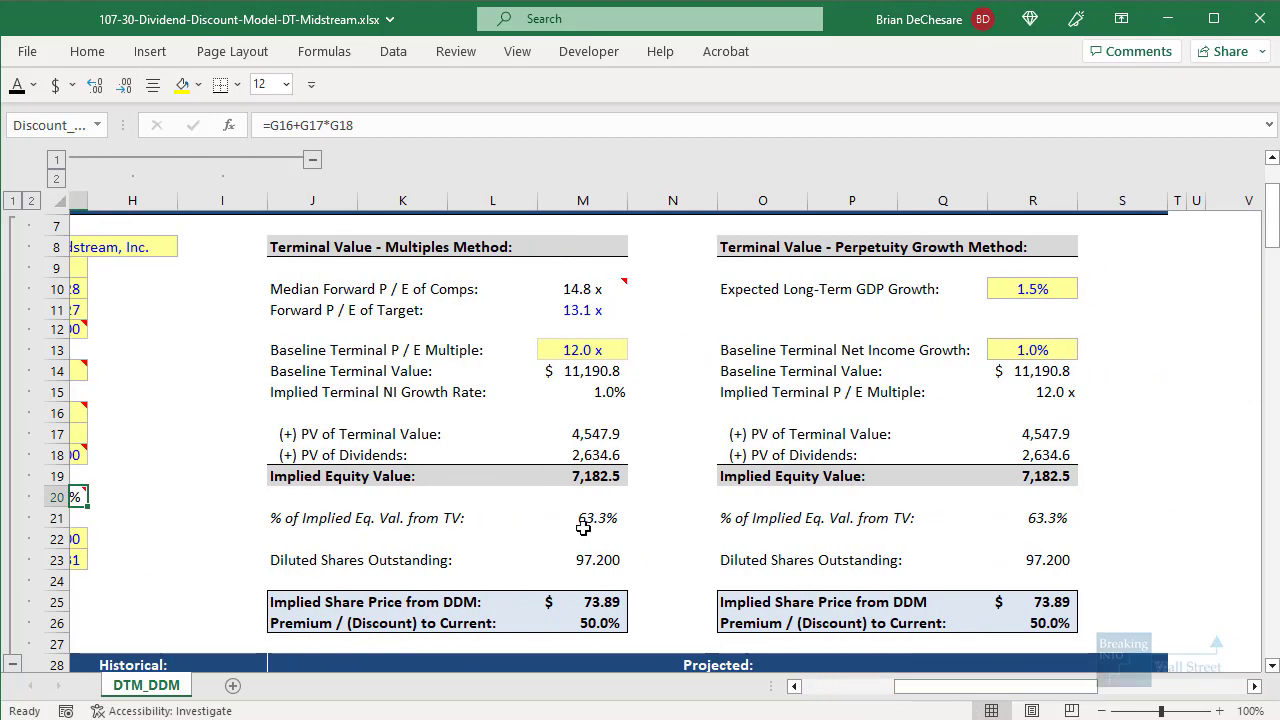
click(588, 375)
click(595, 430)
key(F2)
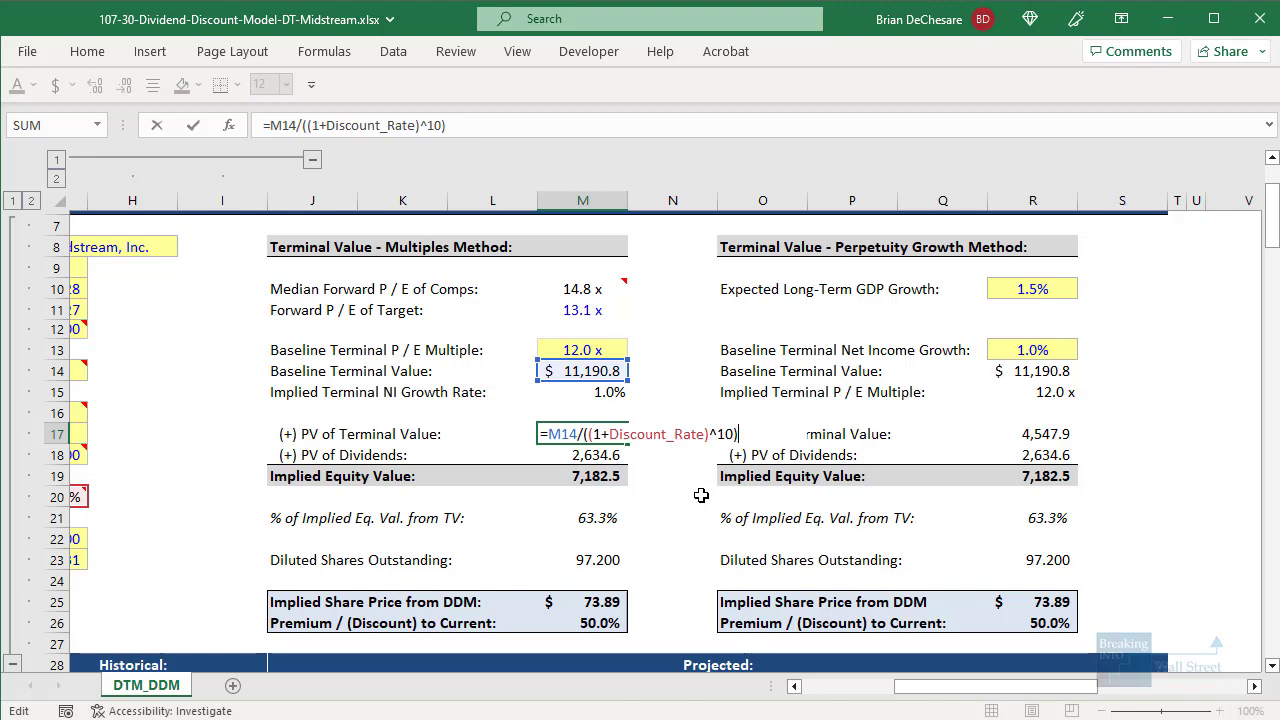
key(Escape)
key(Down)
key(F2)
key(Escape)
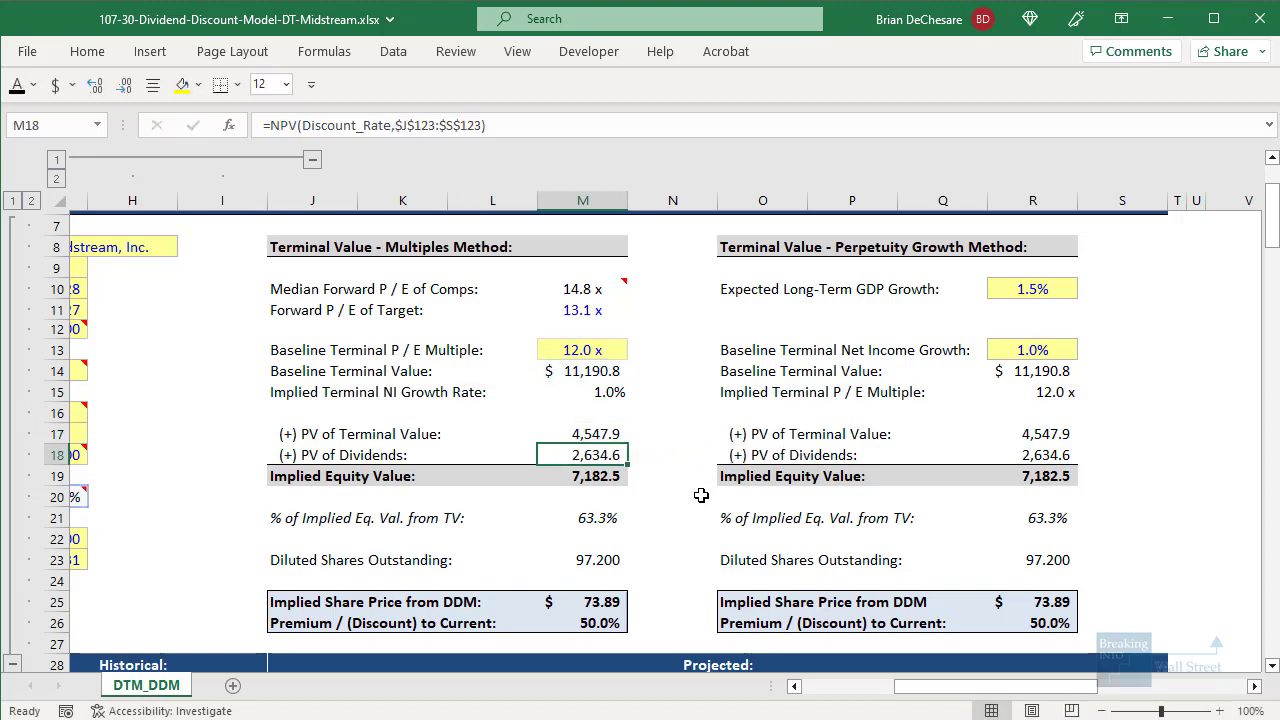
Step: Trace the PV of Dividends formula to the dividend amounts in J123:S123, and return to M18
key(ctrl+bracketleft)
scroll(649, 494, down, 2)
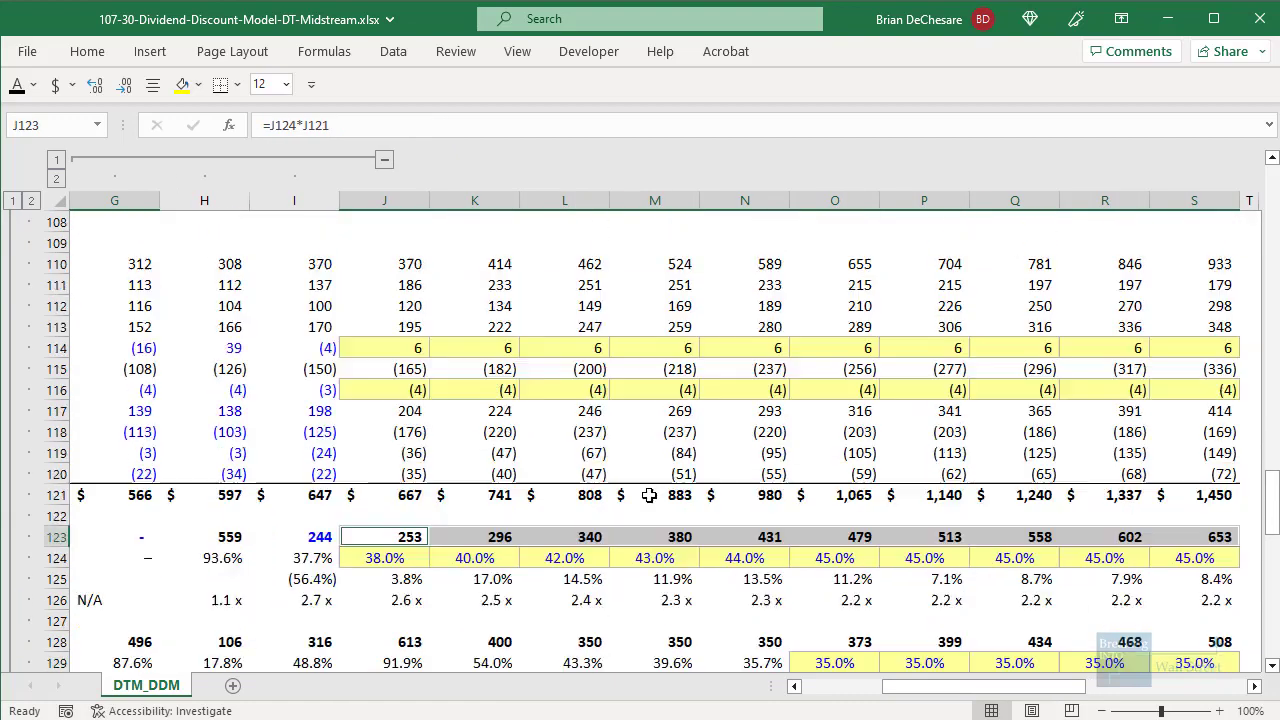
drag(957, 686, 900, 690)
key(F5)
key(Return)
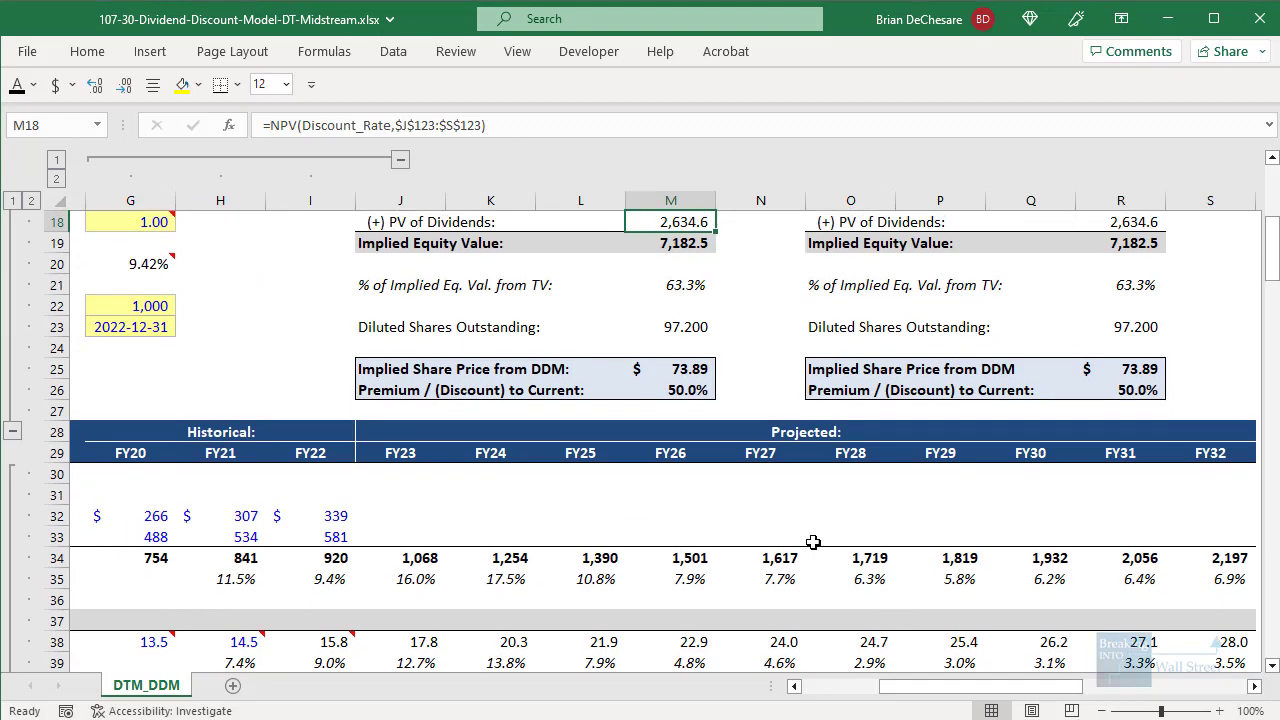
Step: Go to the Premium / (Discount) to Current cell M26 and mark the implied share price and premium rows of both terminal value methods
scroll(770, 483, up, 3)
key(Down)
key(Down)
key(Down)
key(Down)
key(Down)
key(Down)
key(Down)
mouse_move(573, 591)
mouse_down()
mouse_move(1262, 645)
mouse_move(1200, 620)
mouse_move(1200, 605)
mouse_up()
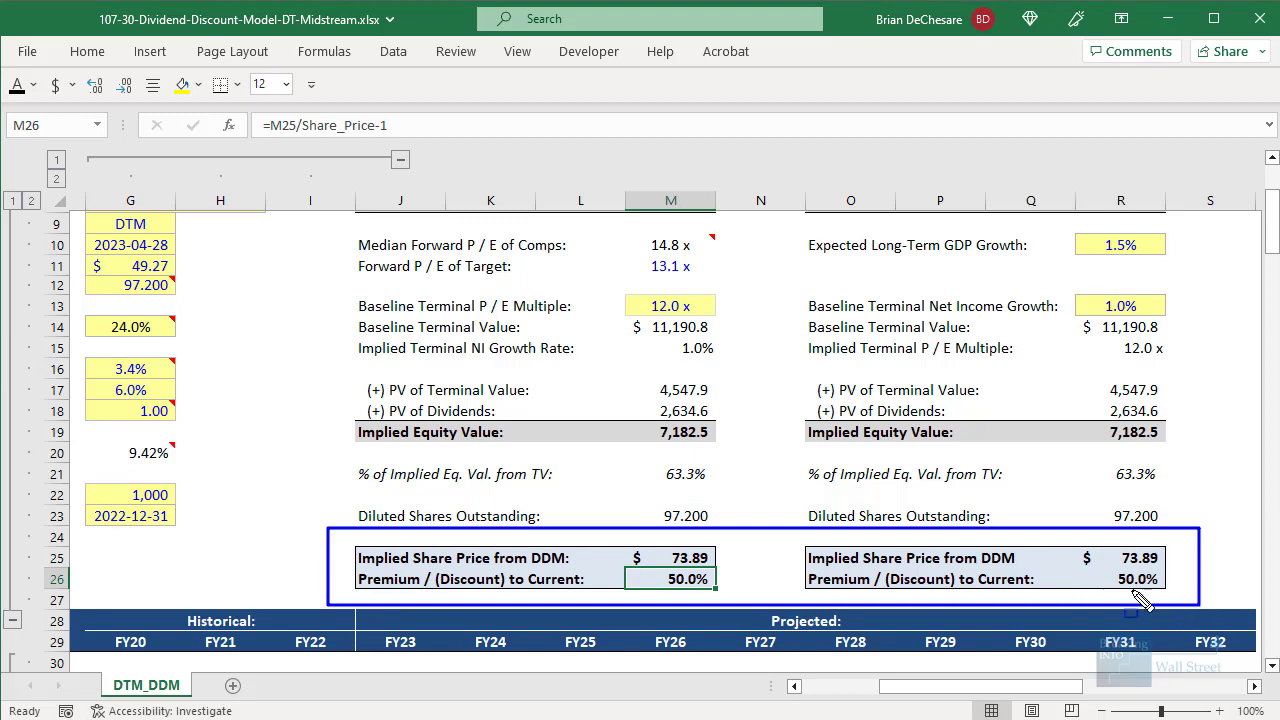
key(Escape)
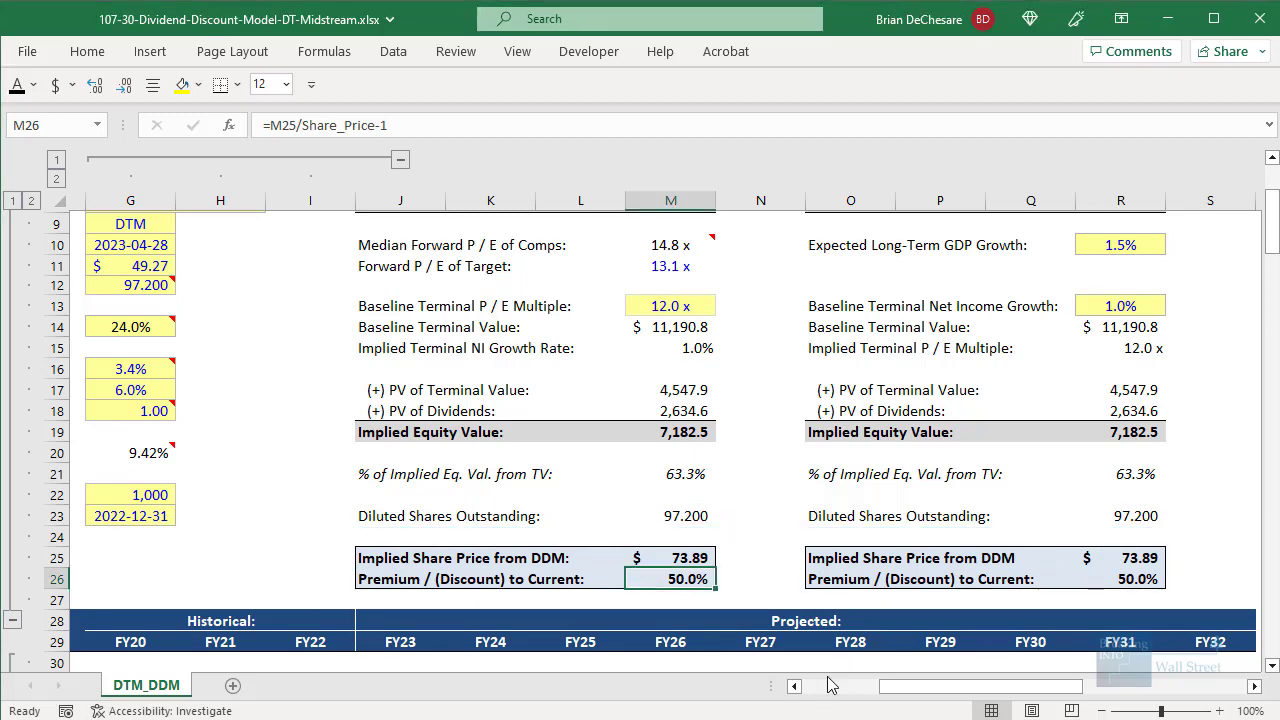
Step: Return to the DDM Assumptions & Output section at the beginning of the sheet
click(826, 685)
click(400, 405)
scroll(400, 405, up, 3)
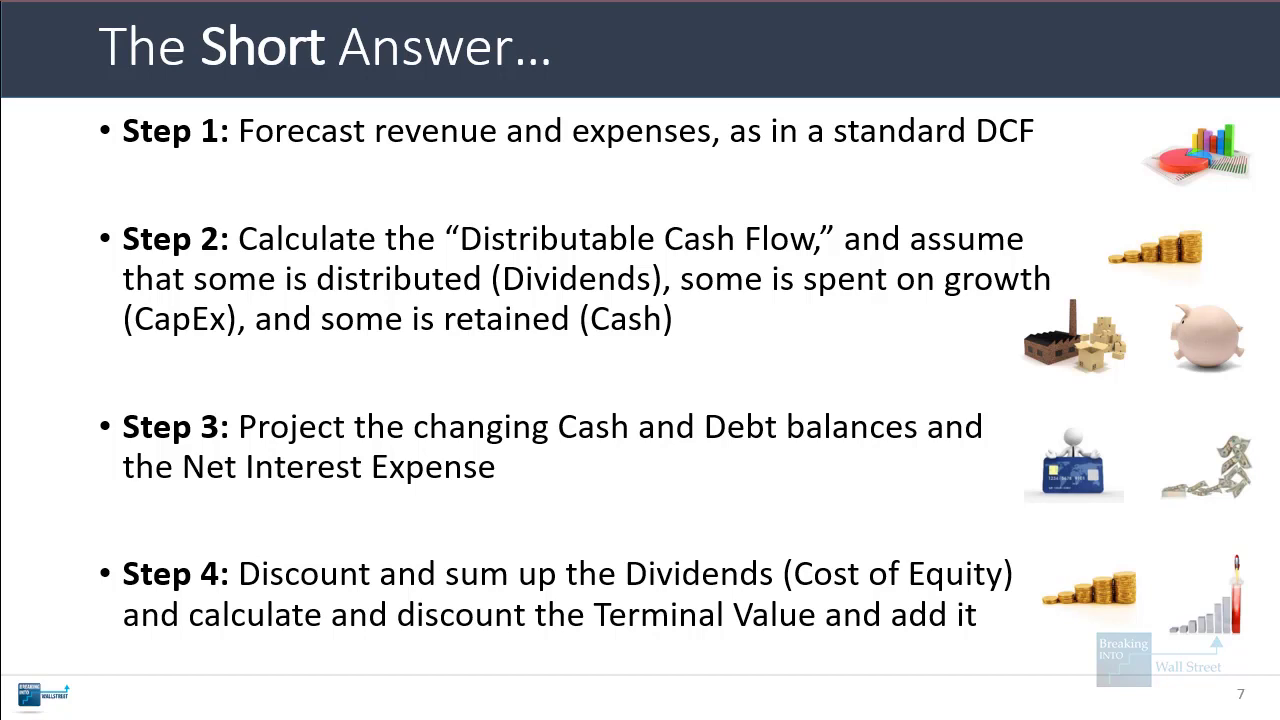
key(Right)
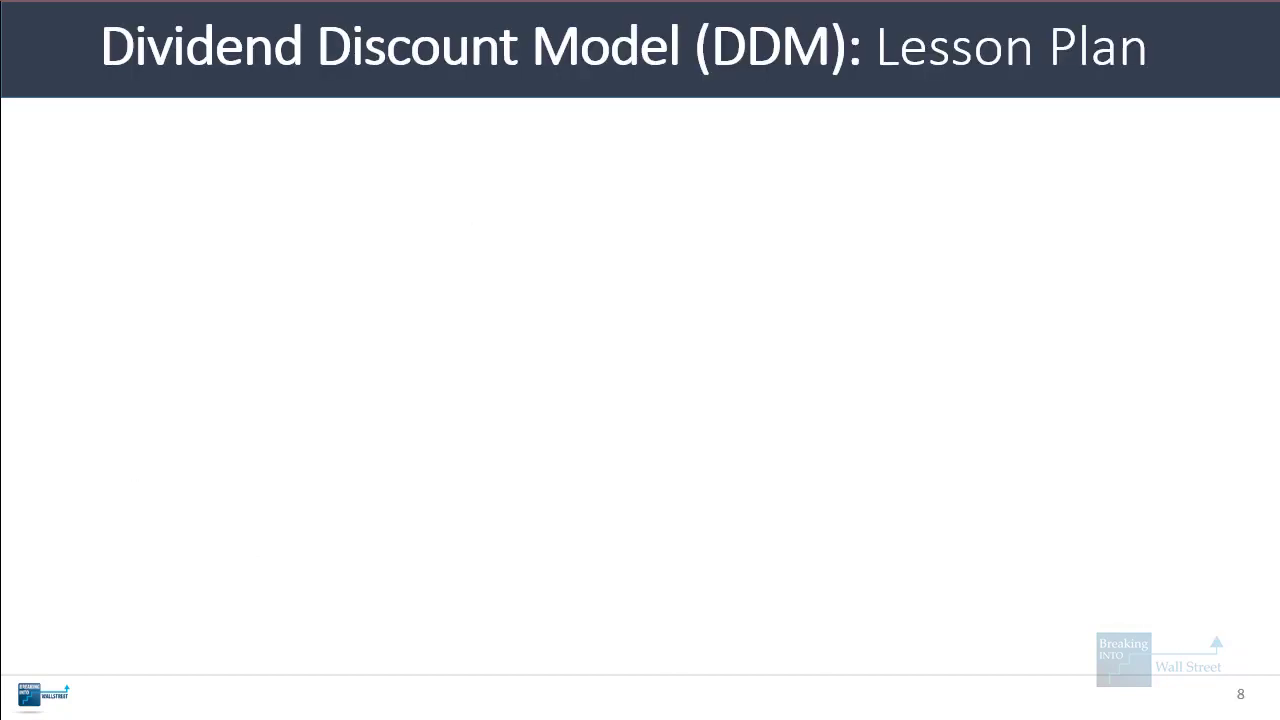
key(Right)
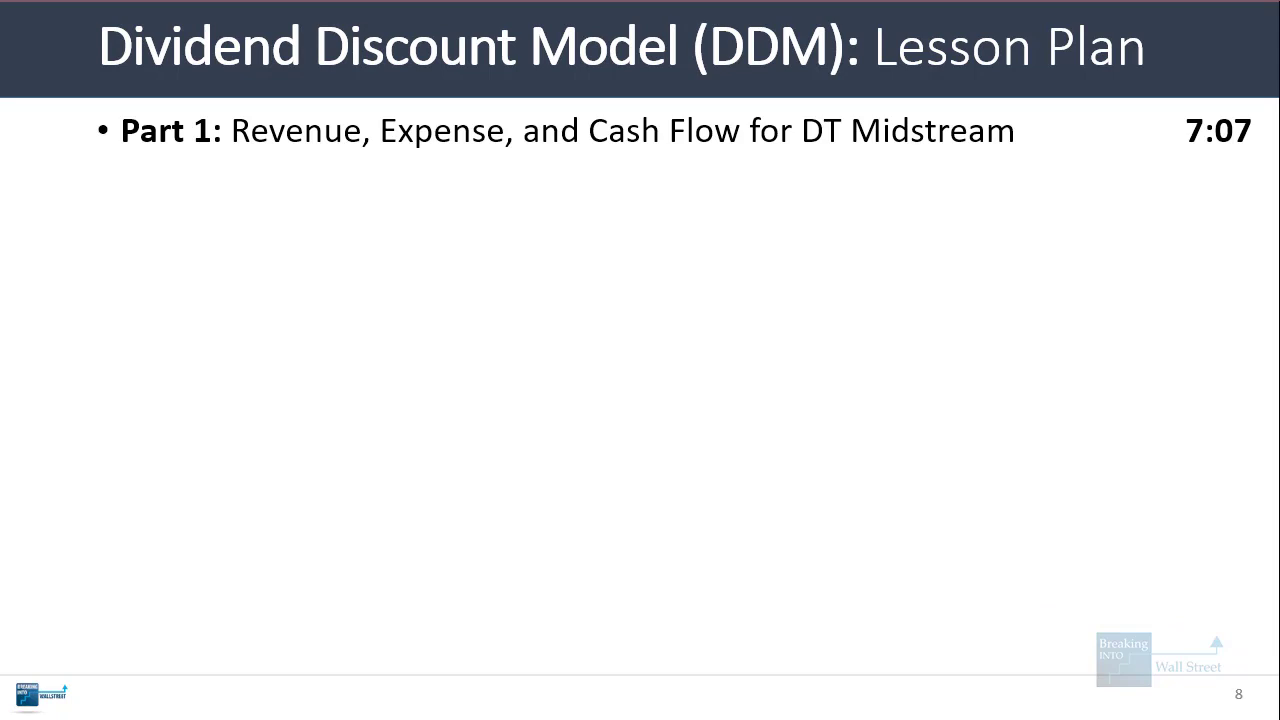
key(Right)
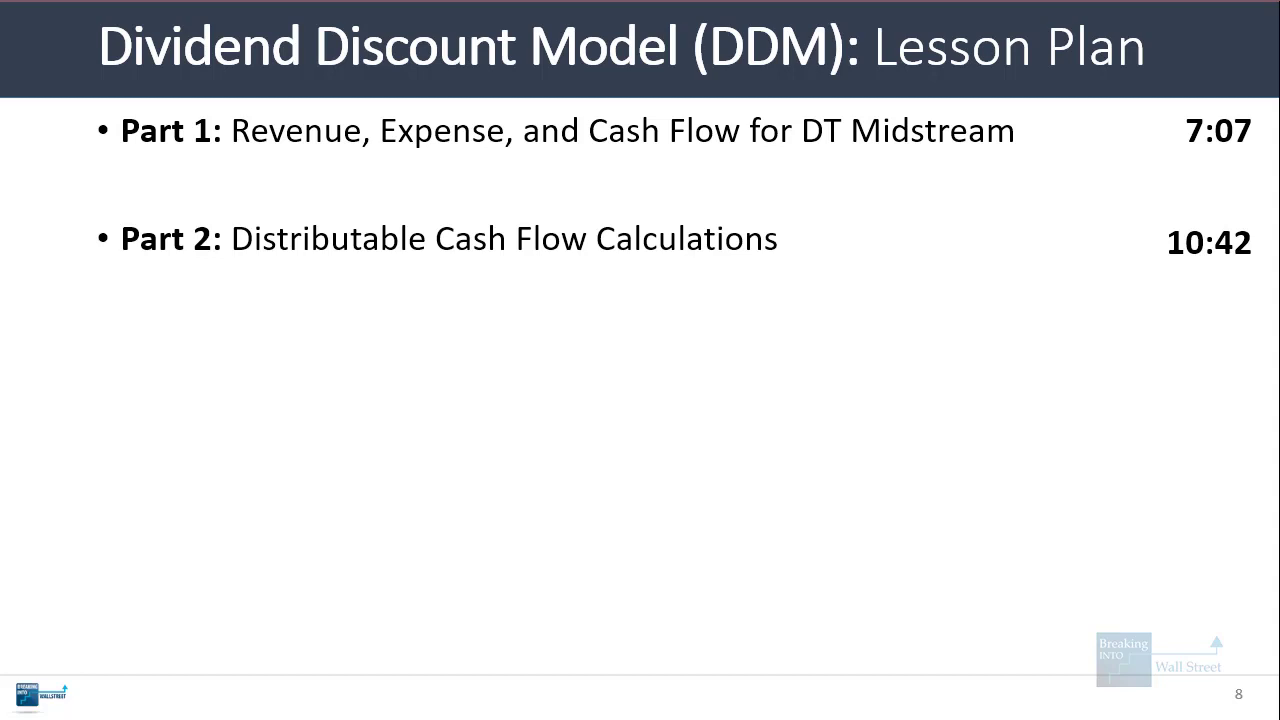
key(Right)
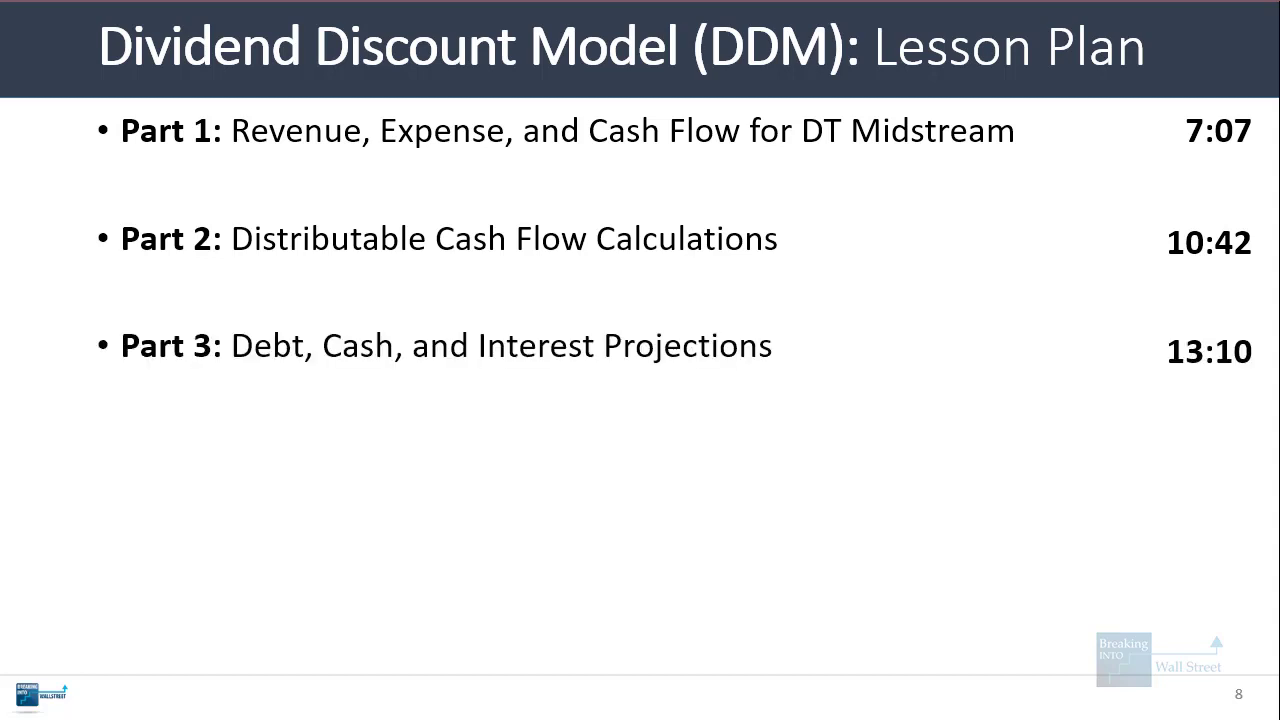
key(Right)
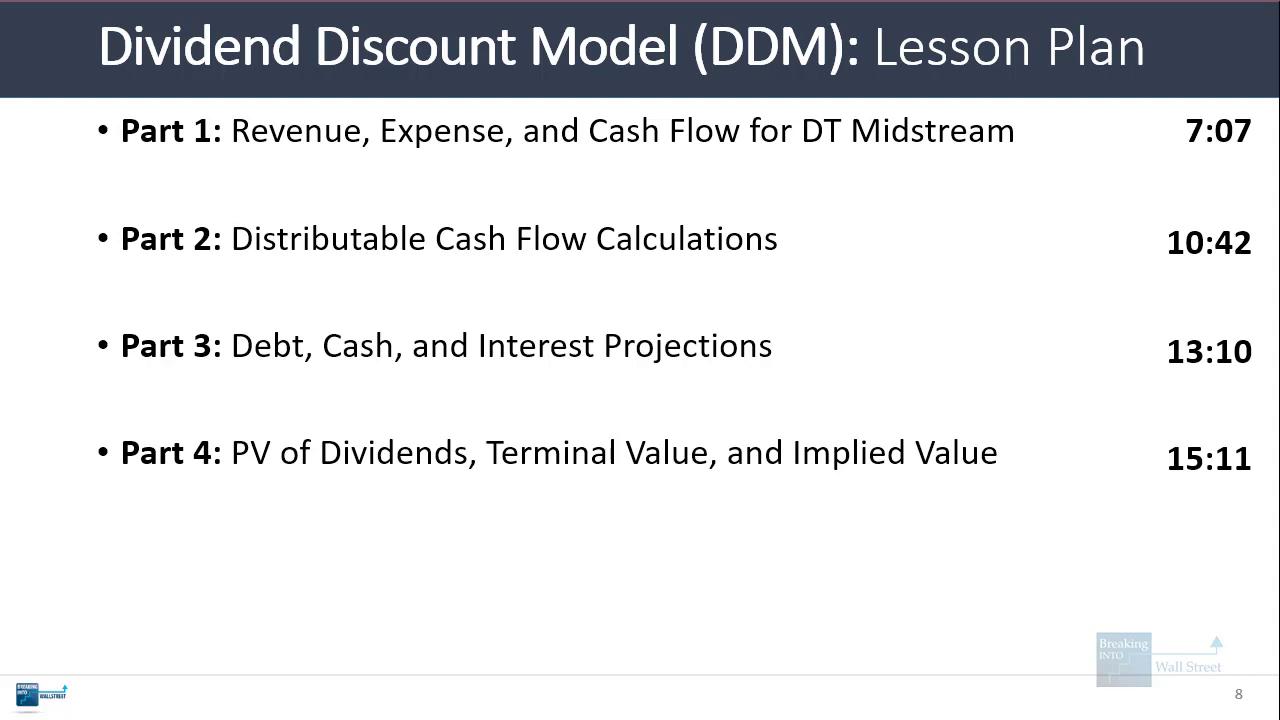
key(Right)
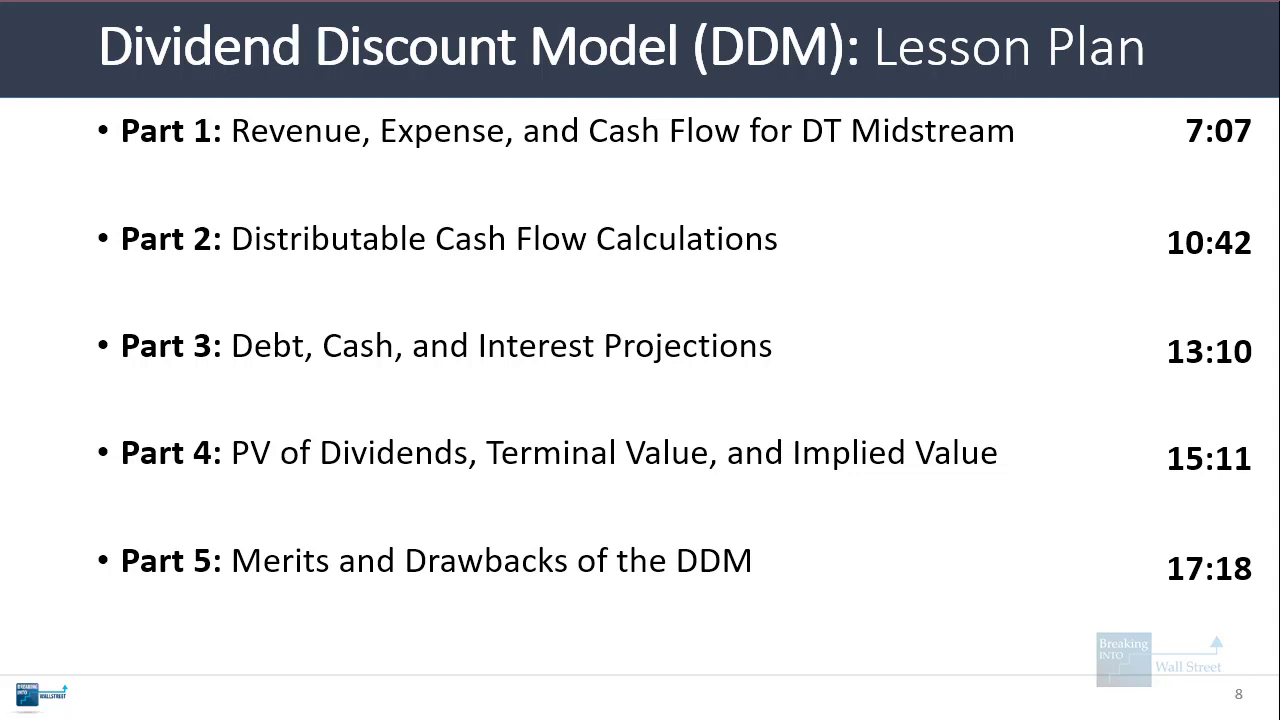
key(Right)
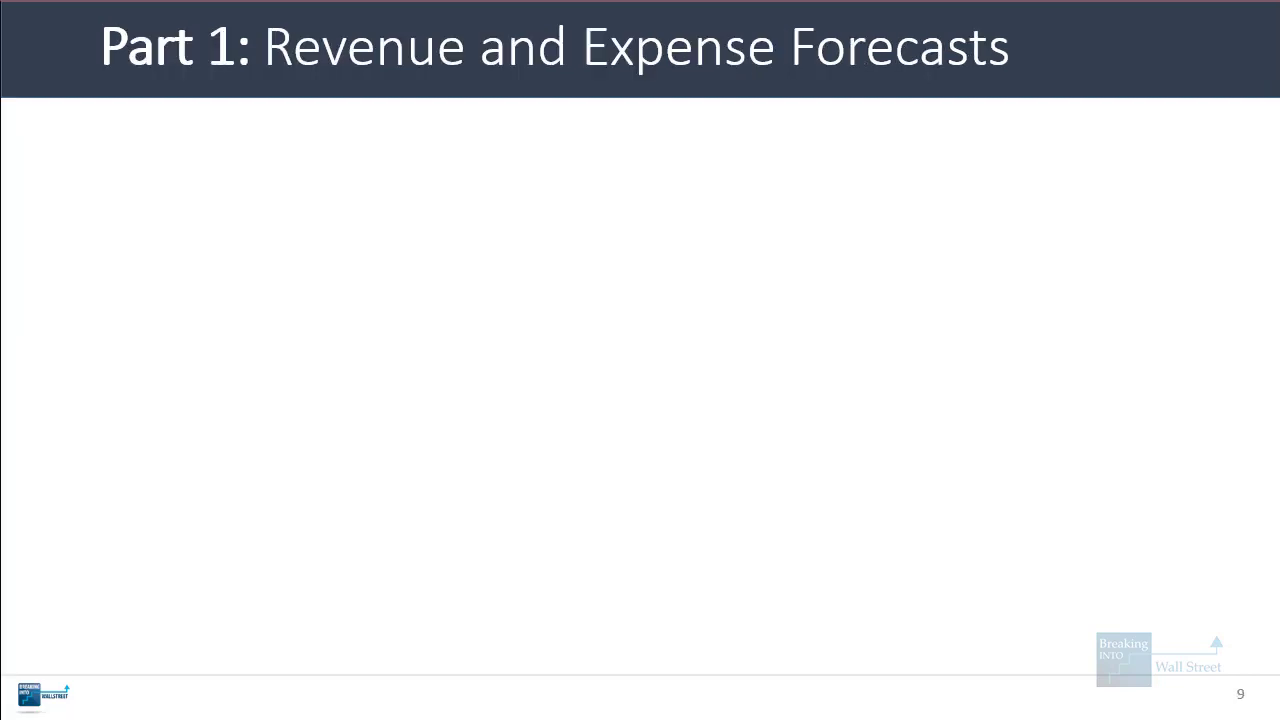
key(Right)
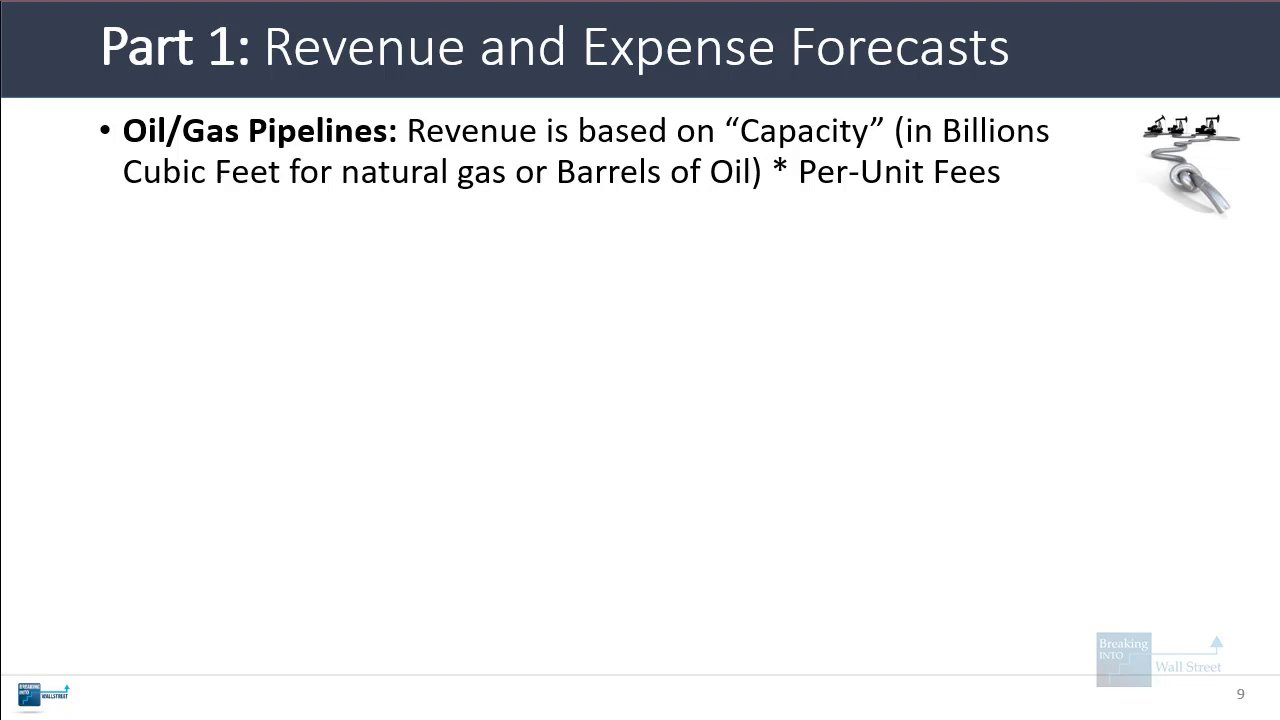
Step: Switch to the Excel workbook, inspect the Pipeline + Gathering daily capacity formula in I38 and mark its Bcf / d unit
key(alt+Tab)
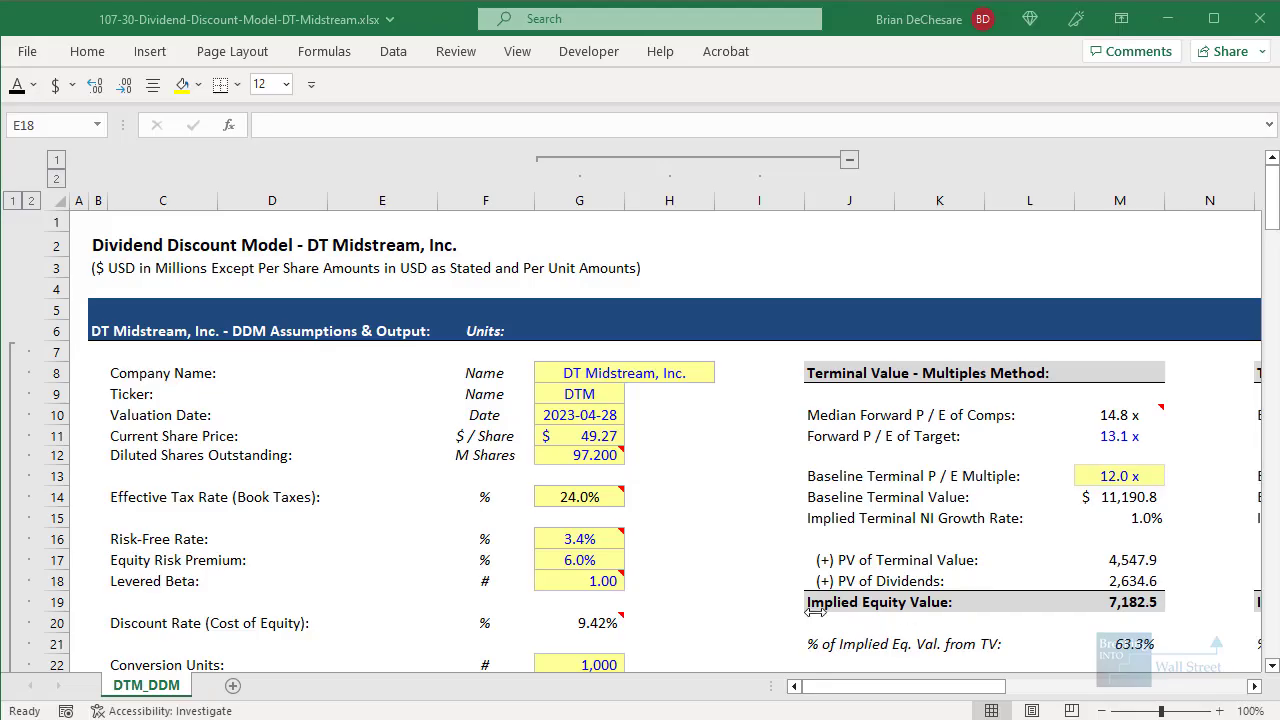
scroll(551, 521, down, 9)
scroll(551, 521, down, 2)
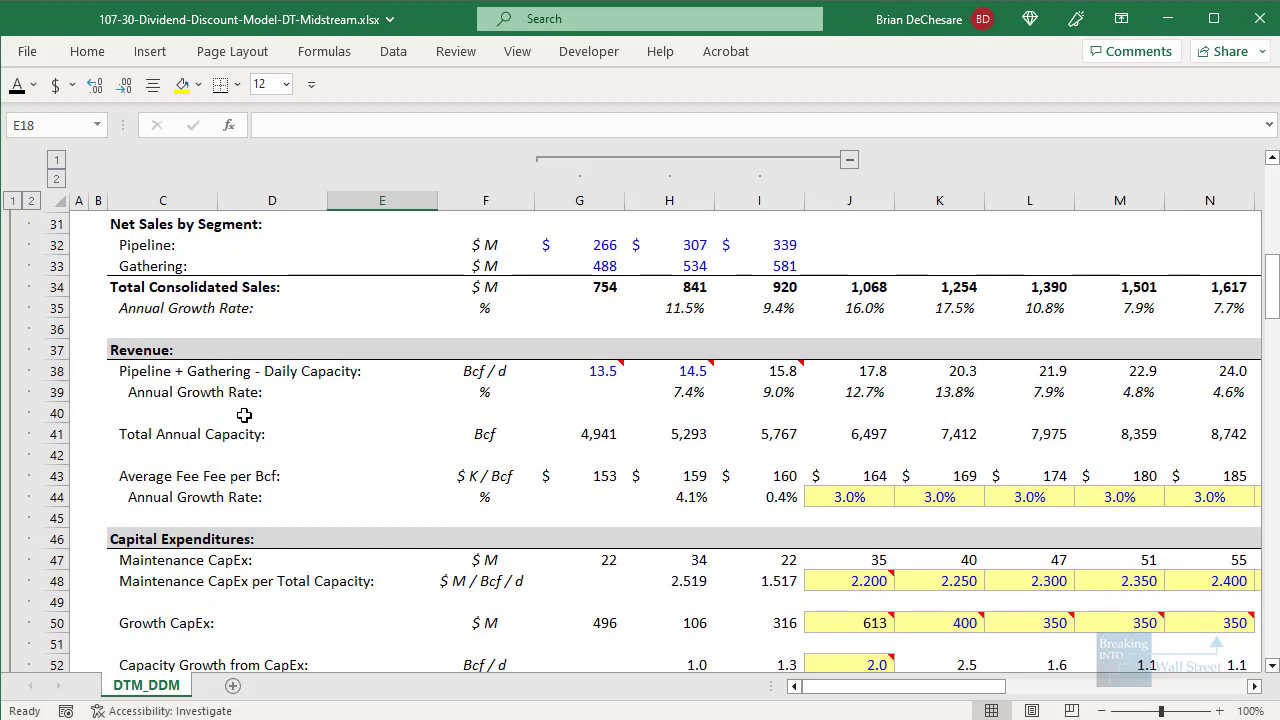
click(262, 330)
click(712, 405)
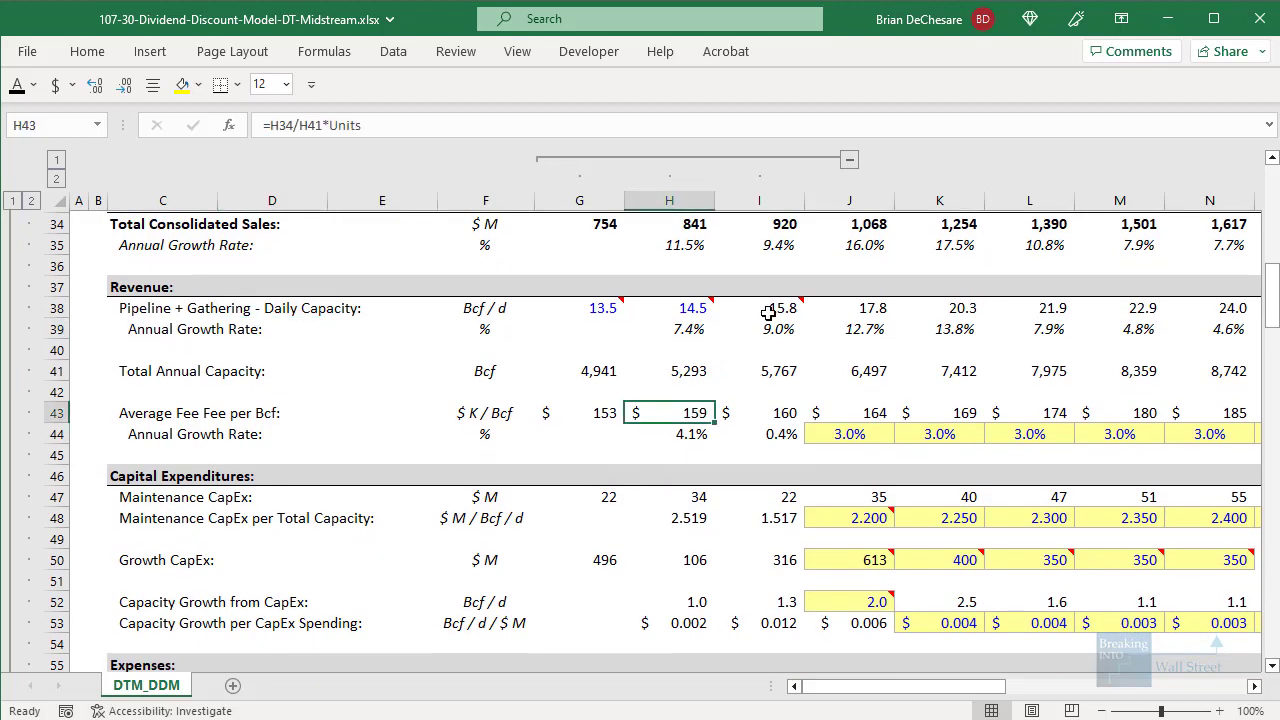
click(766, 312)
drag(455, 291, 540, 320)
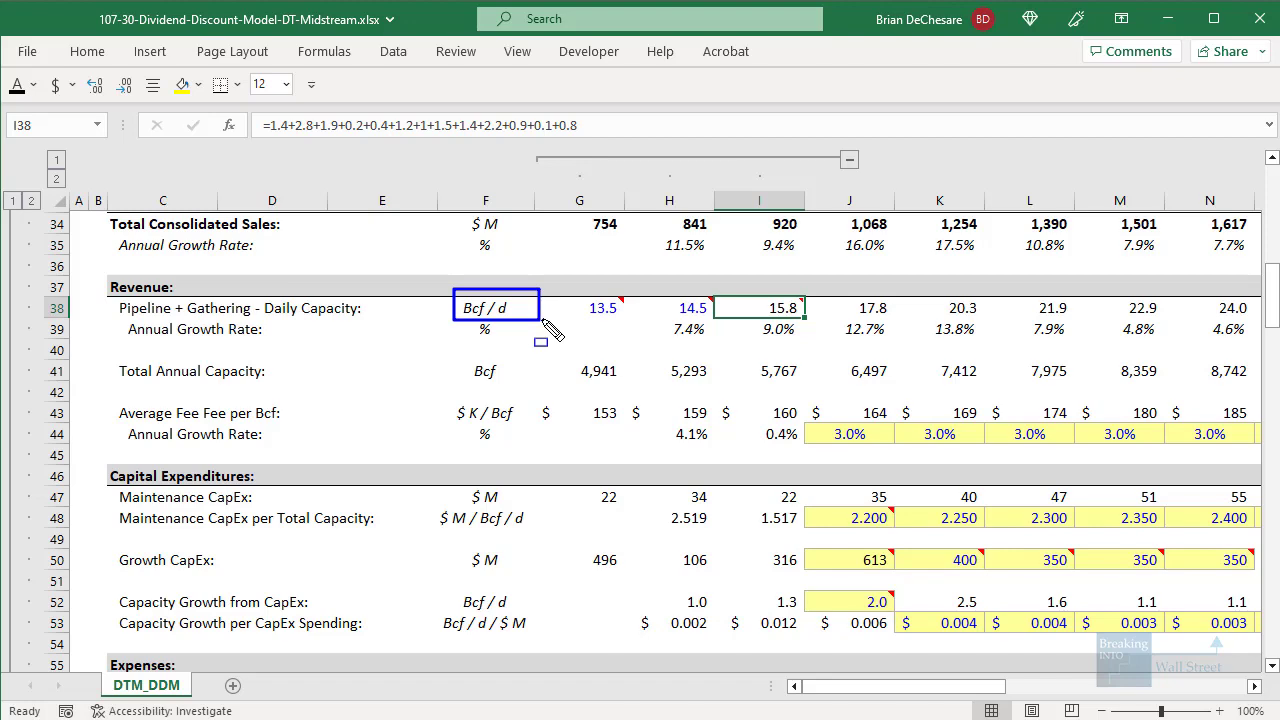
Step: Inspect the Total Annual Capacity formula in G41 and leave it unchanged
click(590, 371)
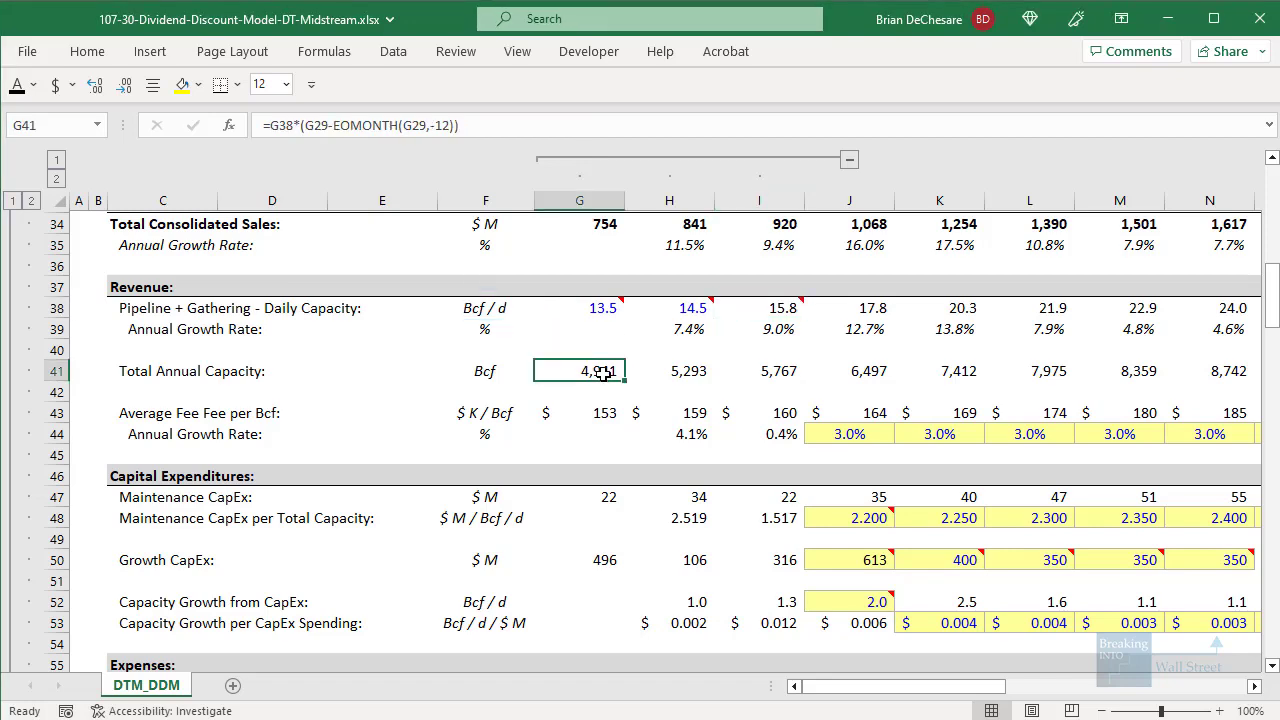
key(F2)
scroll(692, 413, up, 2)
scroll(621, 407, down, 1)
key(Escape)
Step: Inspect the average fee per Bcf formulas in G43 and H43, showing the cells that H43 refers to
key(Down)
key(Down)
text(=G34/G41*Units)
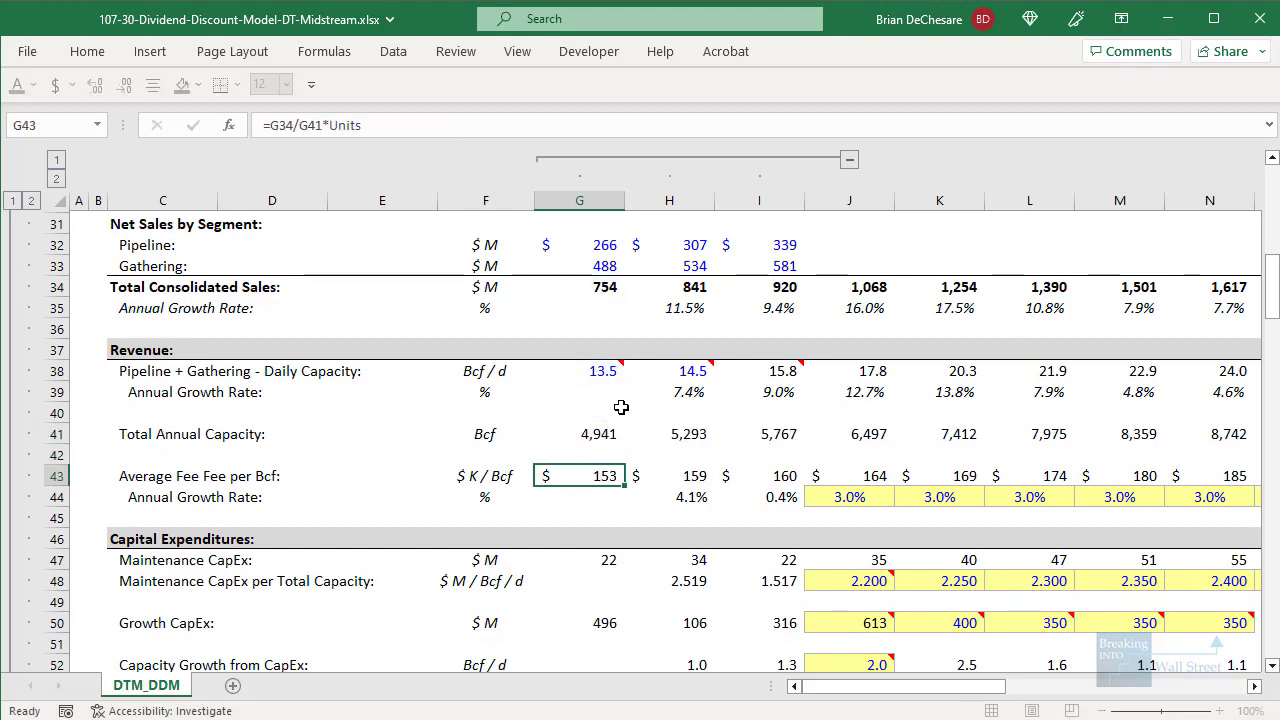
key(ctrl+Return)
key(Right)
key(ctrl+r)
key(F2)
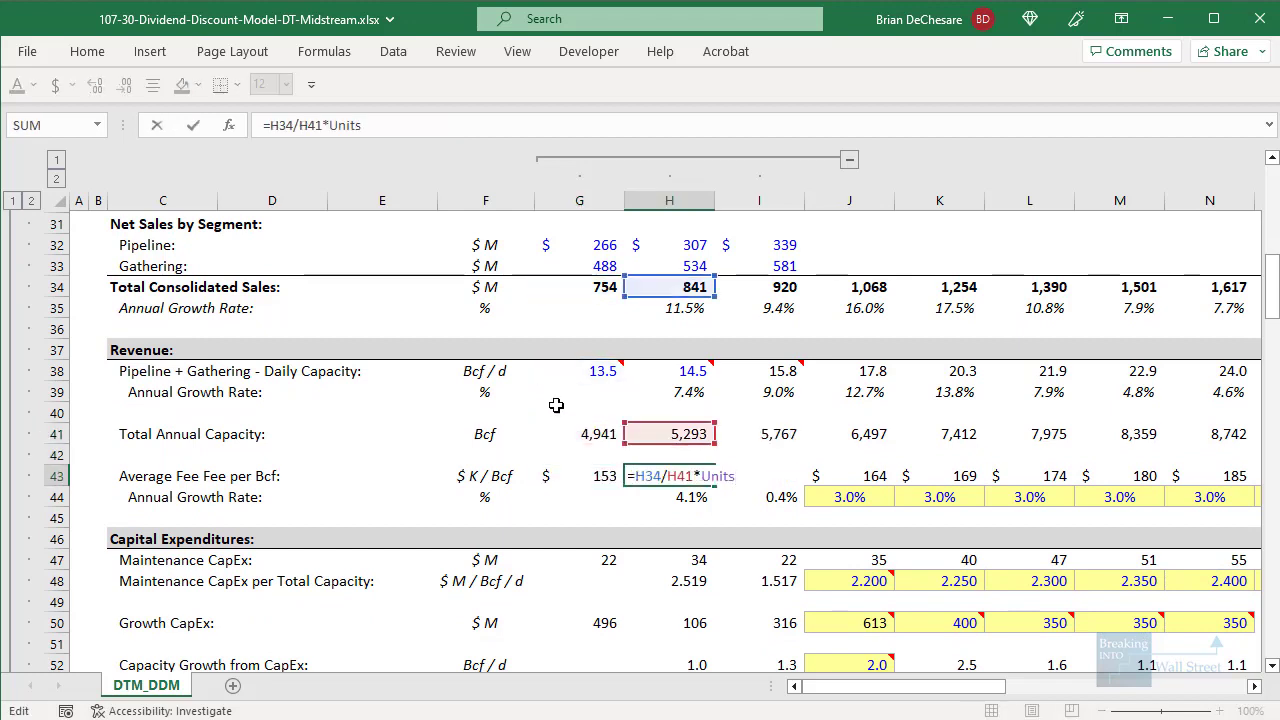
Step: Mark the historical Total Consolidated Sales, Total Annual Capacity and average fee rows, and close the H43 formula without changing it
mouse_move(88, 254)
mouse_down()
mouse_move(710, 331)
mouse_move(817, 311)
mouse_up()
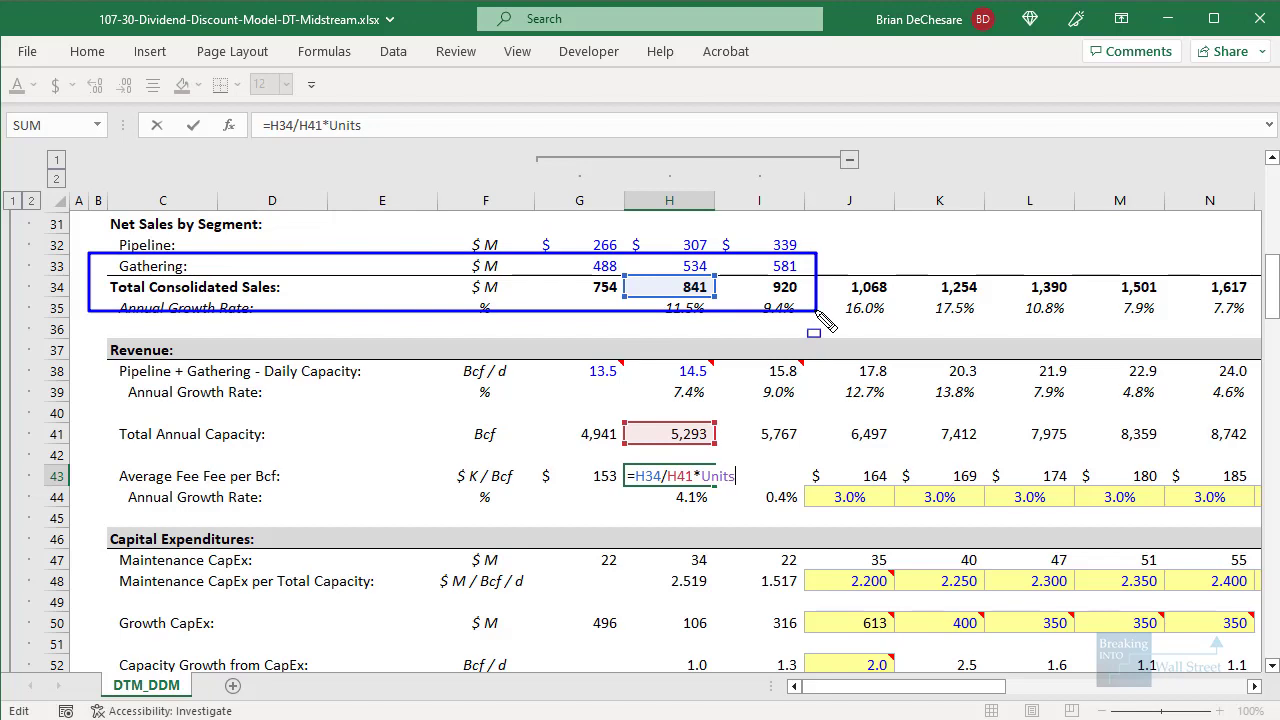
mouse_move(98, 413)
mouse_down()
mouse_move(851, 459)
mouse_move(827, 518)
mouse_up()
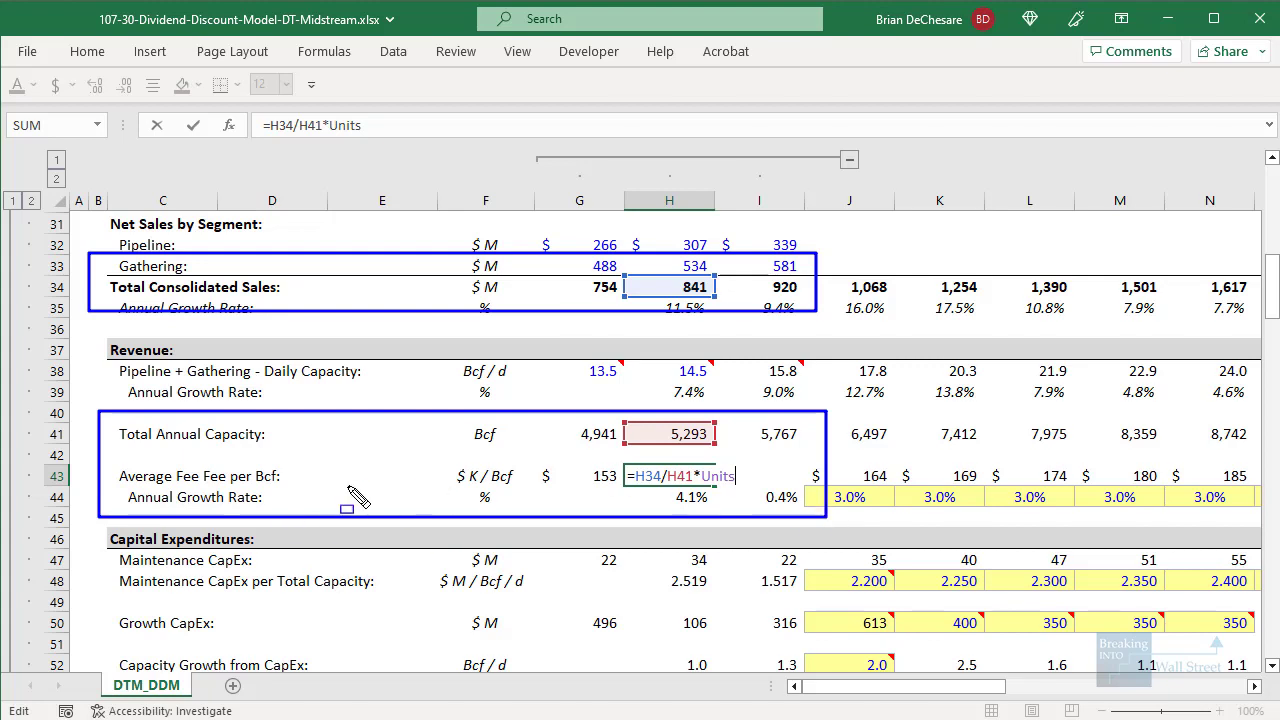
key(Escape)
key(Escape)
Step: Remove the duplicated word from the label in C43 so it reads "Average Fee per Bcf:"
click(165, 476)
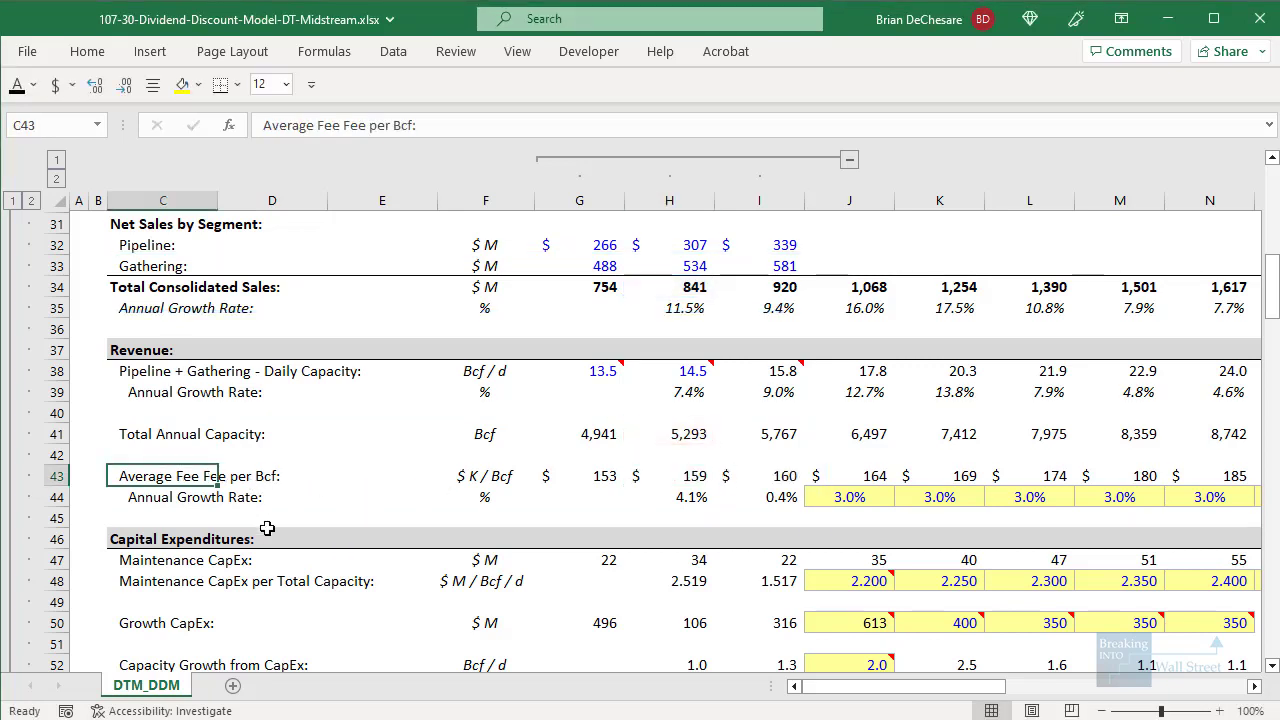
key(F2)
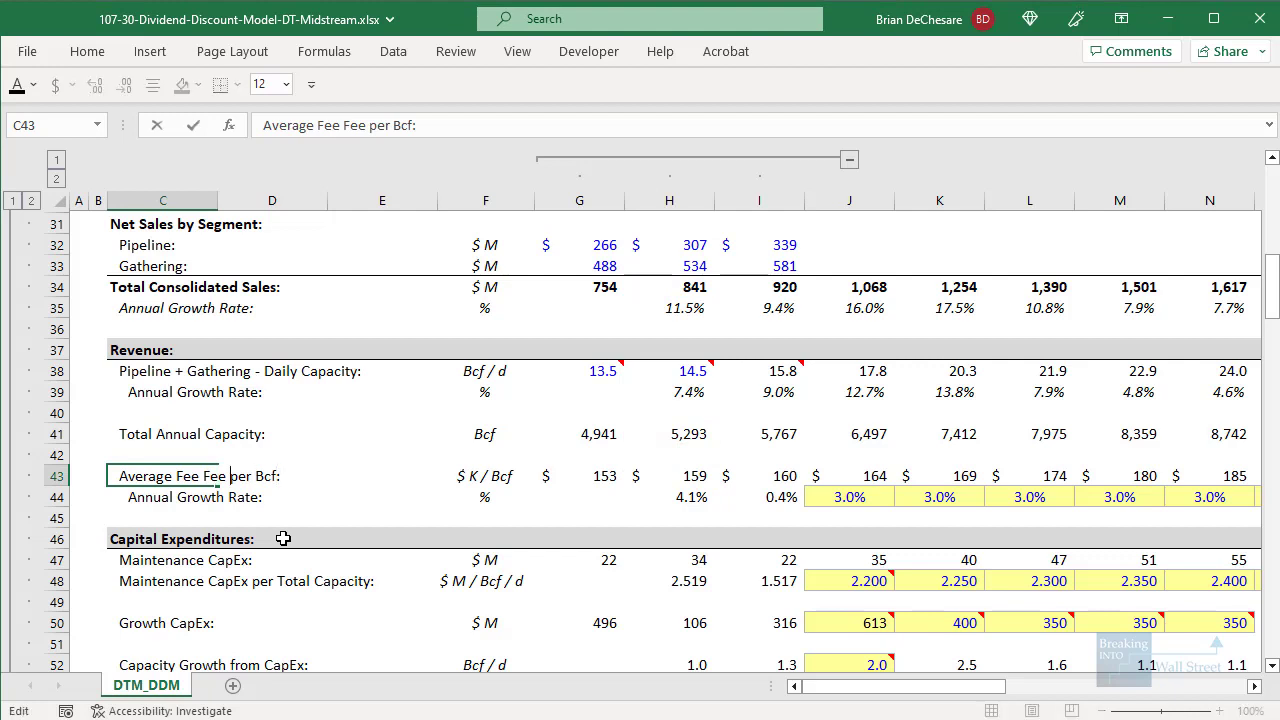
key(ctrl+shift+Left)
key(BackSpace)
key(F2)
Step: Select the projected Average Fee per Bcf amounts and their annual growth rates in J43:S44
key(Right)
key(Right)
key(Right)
key(Right)
key(Right)
key(Right)
key(Right)
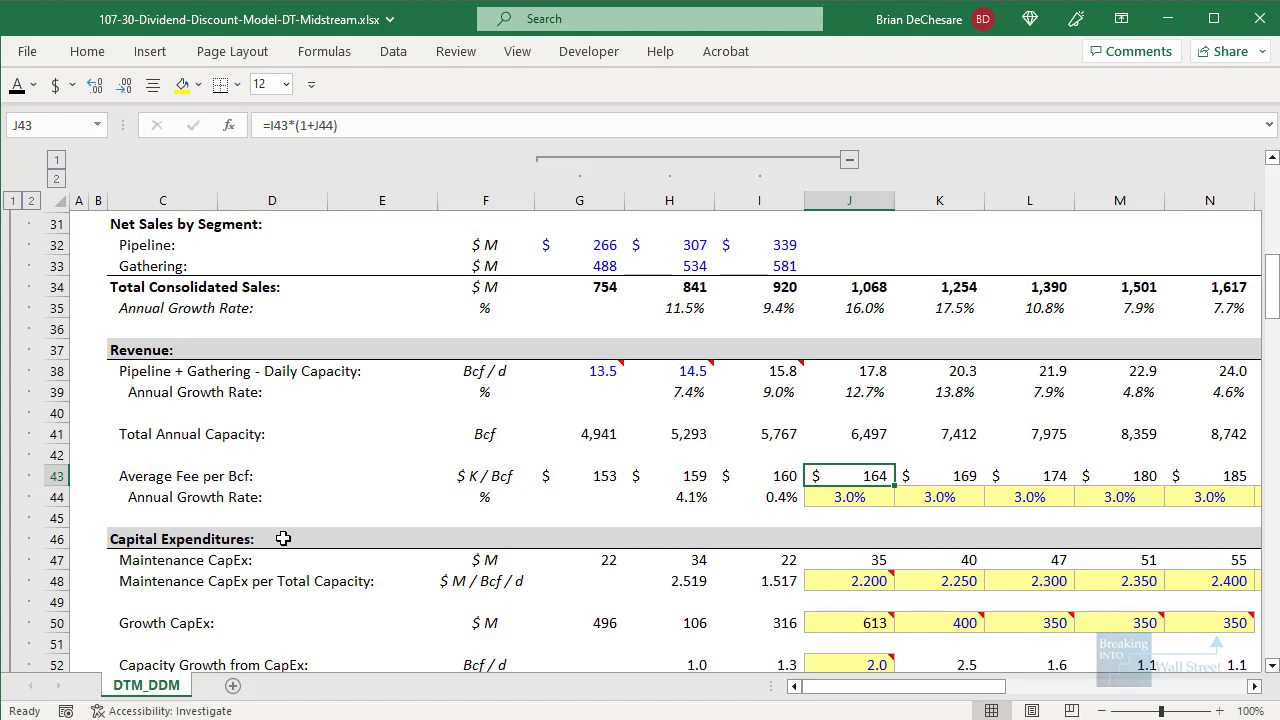
key(shift+Down)
key(shift+Right)
key(shift+Right)
key(shift+Right)
key(shift+Right)
key(shift+Right)
key(shift+Right)
key(shift+Right)
key(shift+Right)
key(shift+Right)
key(shift+Right)
Step: Select the projected daily capacity in J38:S40 and the projected sales in J33:S35, and mark the figures of the last projected years
drag(428, 362, 1210, 406)
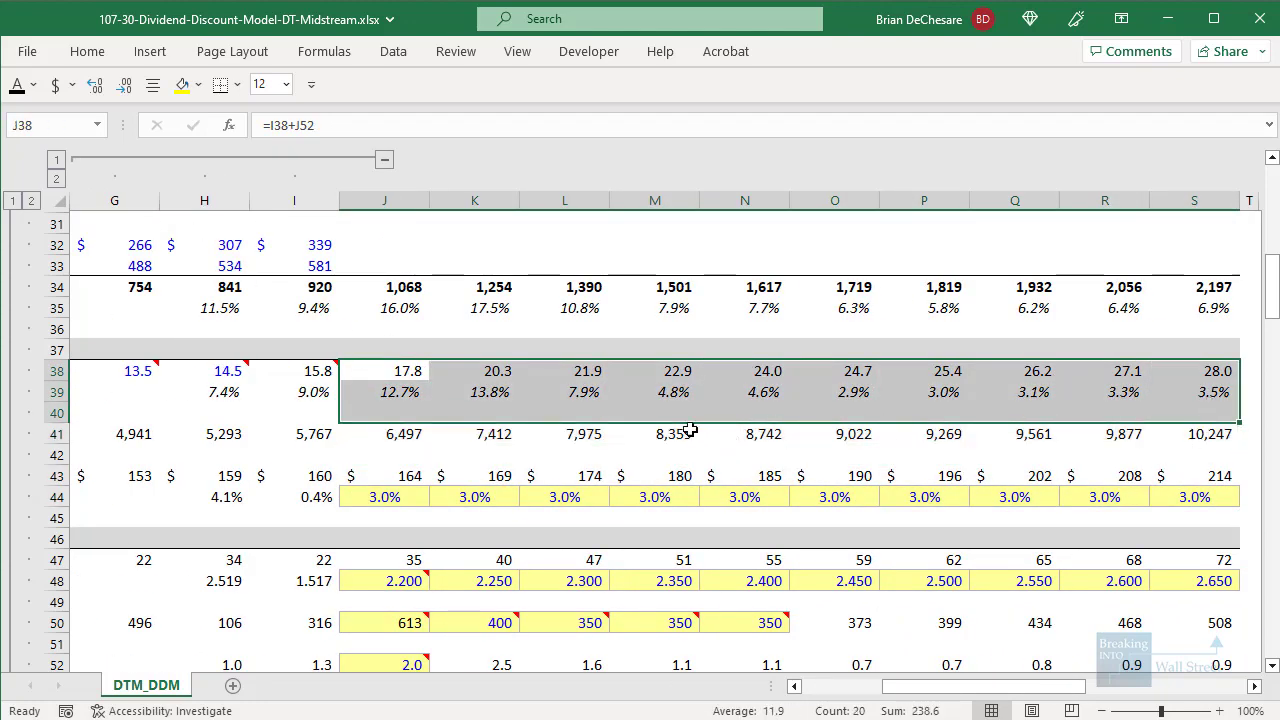
drag(411, 273, 1186, 314)
scroll(1057, 354, up, 1)
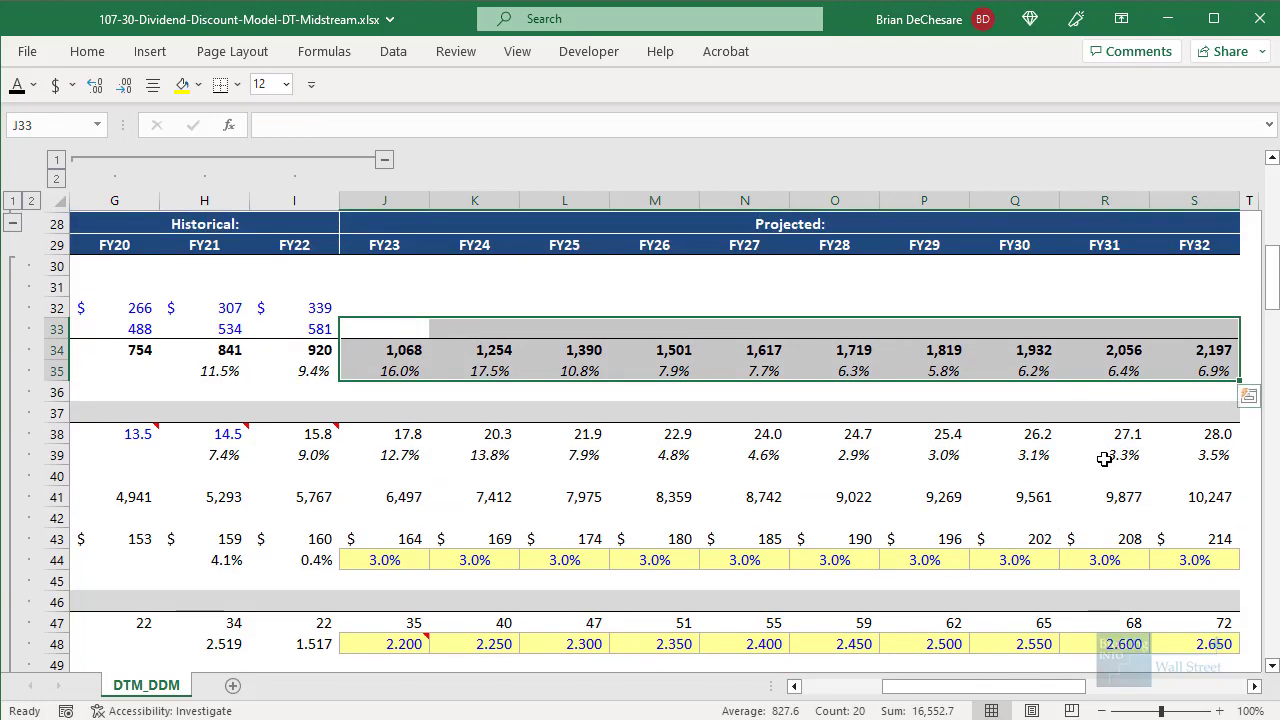
drag(960, 355, 1175, 430)
key(Escape)
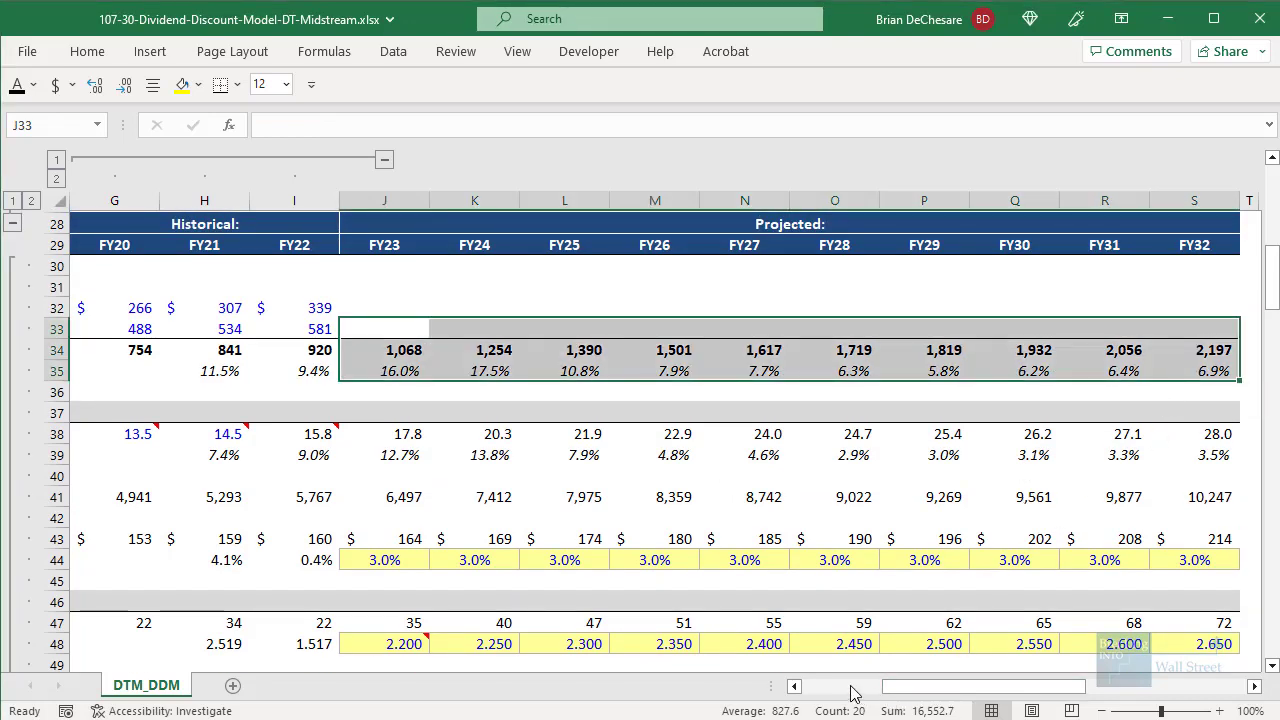
Step: Go to the Expenses section and select the Operations & Maintenance label in C56
click(864, 687)
scroll(532, 500, down, 7)
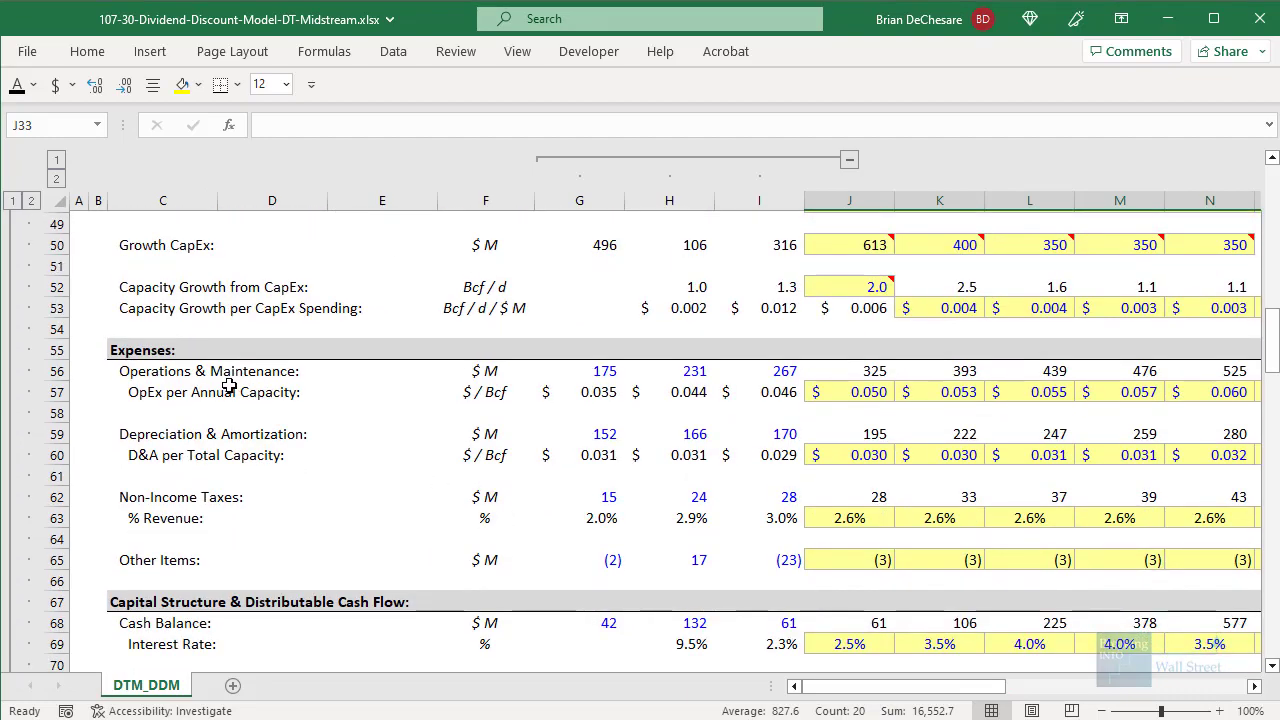
click(215, 366)
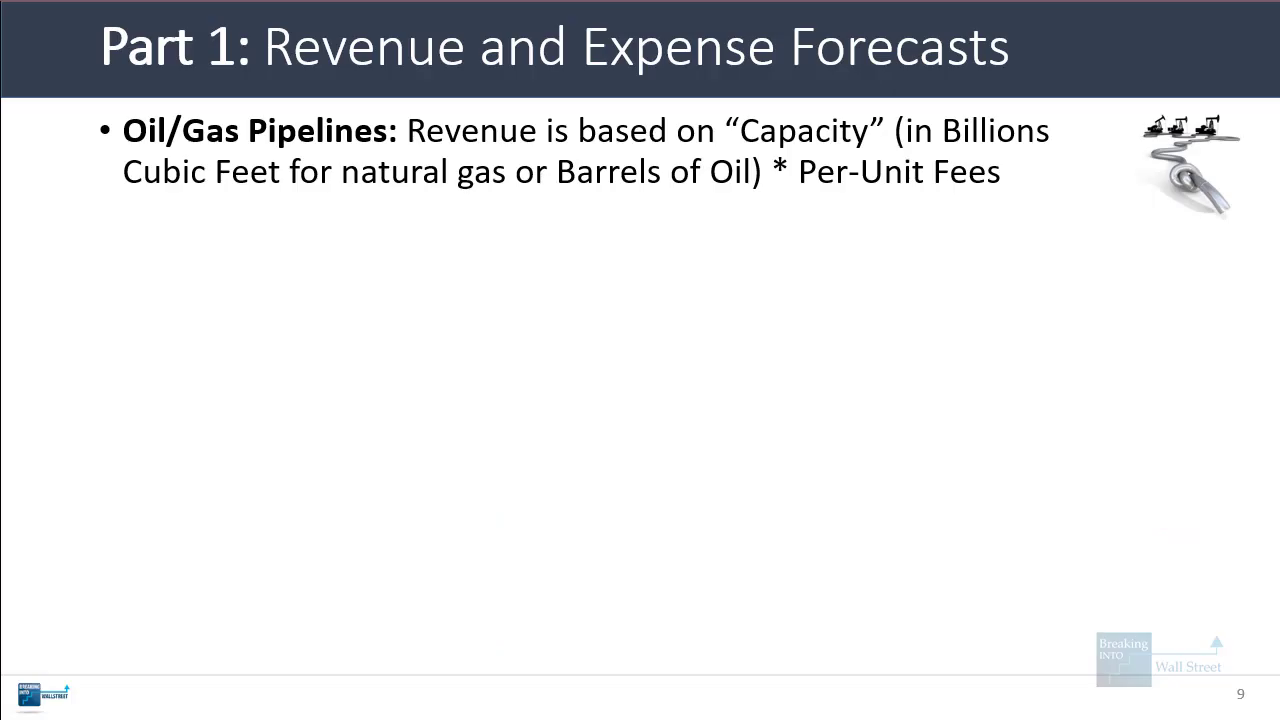
key(Right)
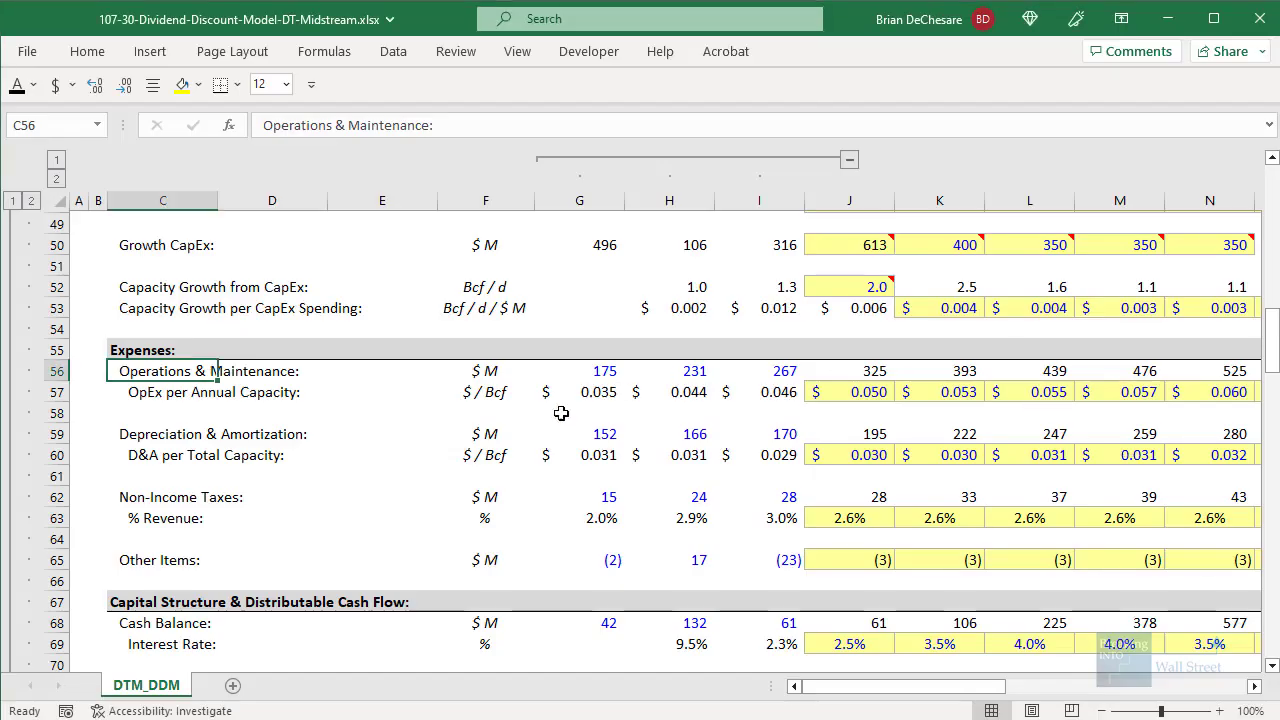
Step: Mark the Expenses section from Operations & Maintenance through Non-Income Taxes, and clear the marking
click(571, 413)
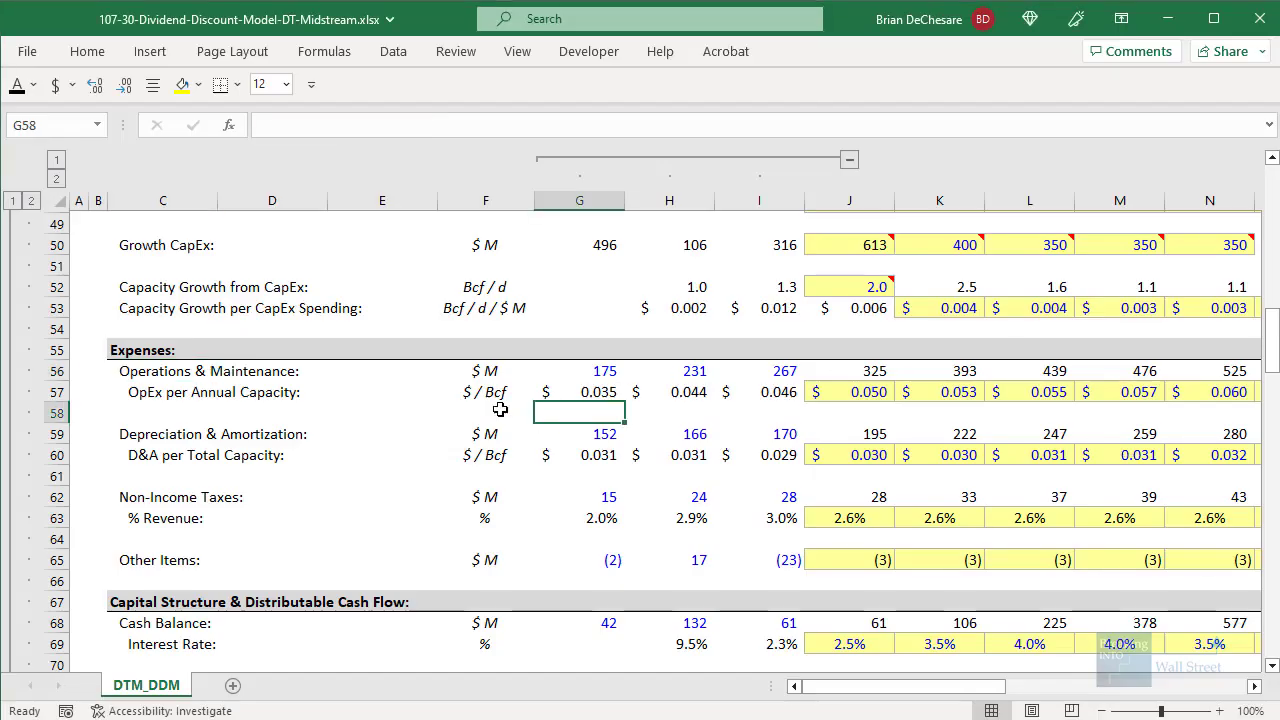
mouse_move(112, 336)
mouse_down()
mouse_move(954, 552)
mouse_move(944, 558)
mouse_move(978, 548)
mouse_up()
key(Escape)
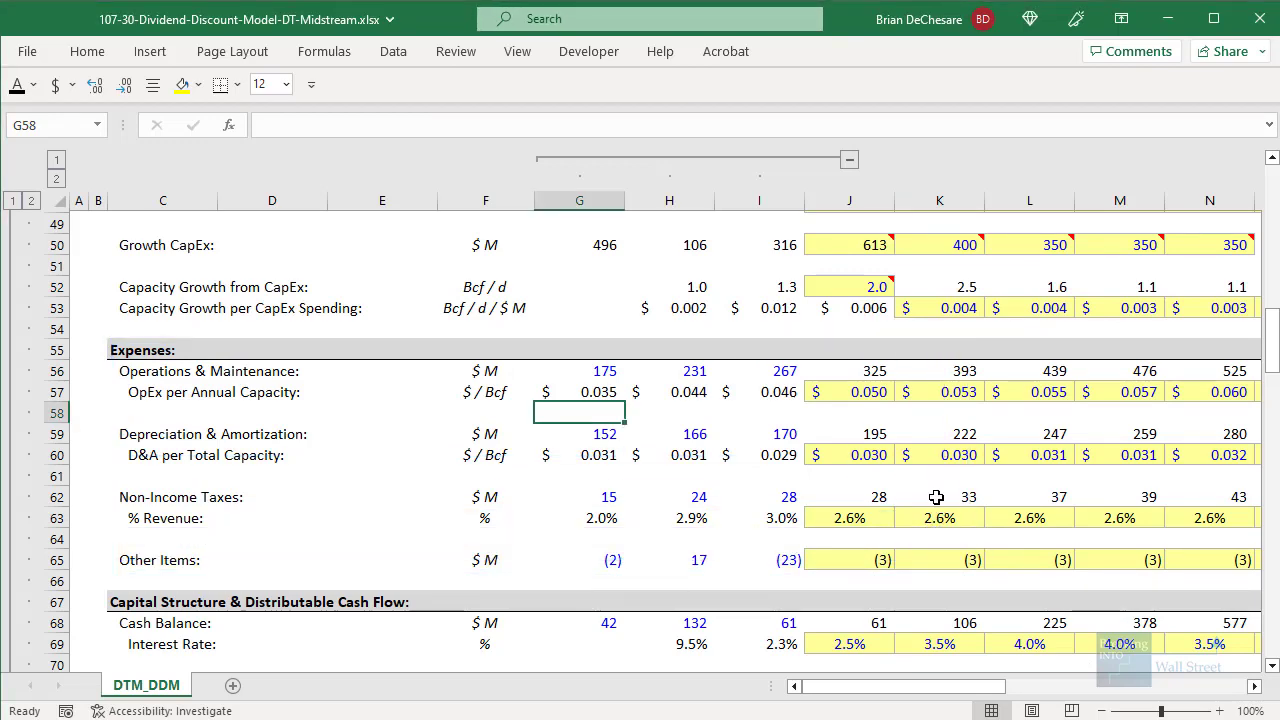
Step: Select the projected OpEx per Annual Capacity assumptions in row 57, from J57 past the final projected year
click(871, 400)
key(shift+Right)
key(shift+Right)
key(shift+Right)
key(shift+Right)
key(shift+Right)
key(shift+Right)
key(shift+Right)
key(shift+Right)
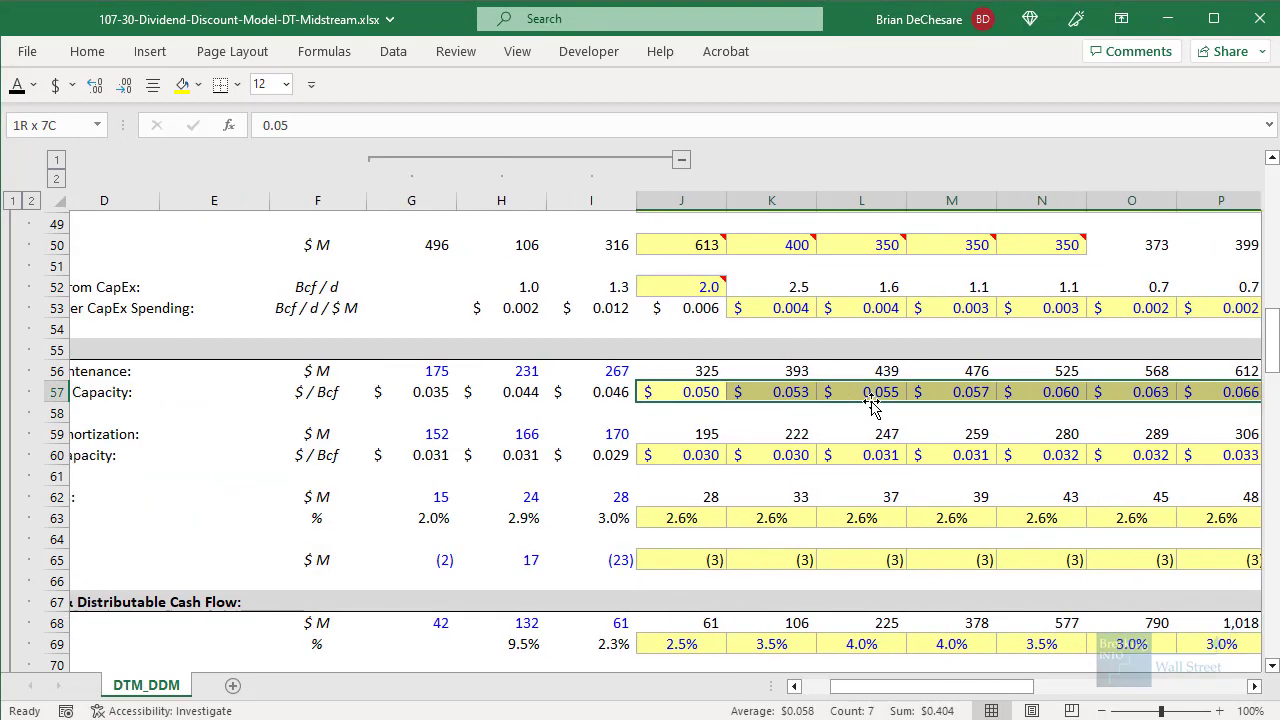
key(shift+Right)
key(shift+Right)
key(shift+Right)
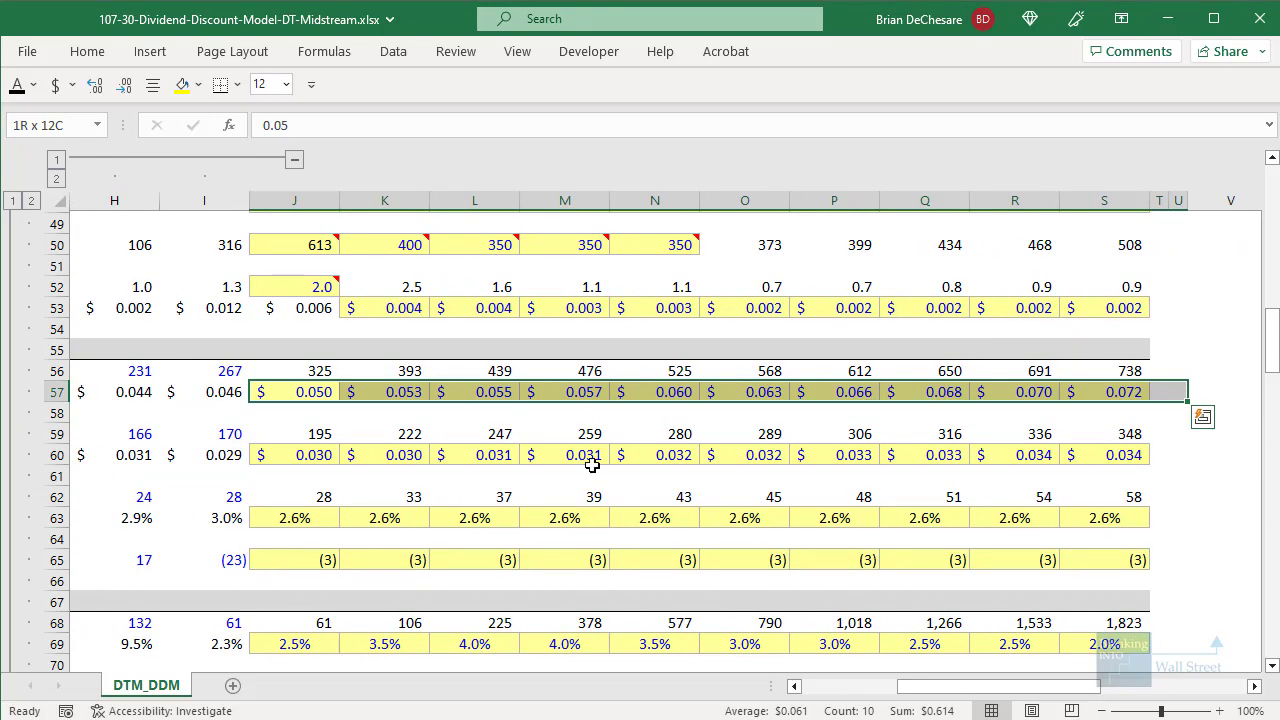
Step: Go to the Dividend Projections section and select the Operating Income (EBIT) label in C92 and the FY20 operating margin in G93
scroll(837, 698, left, 4)
scroll(852, 655, down, 5)
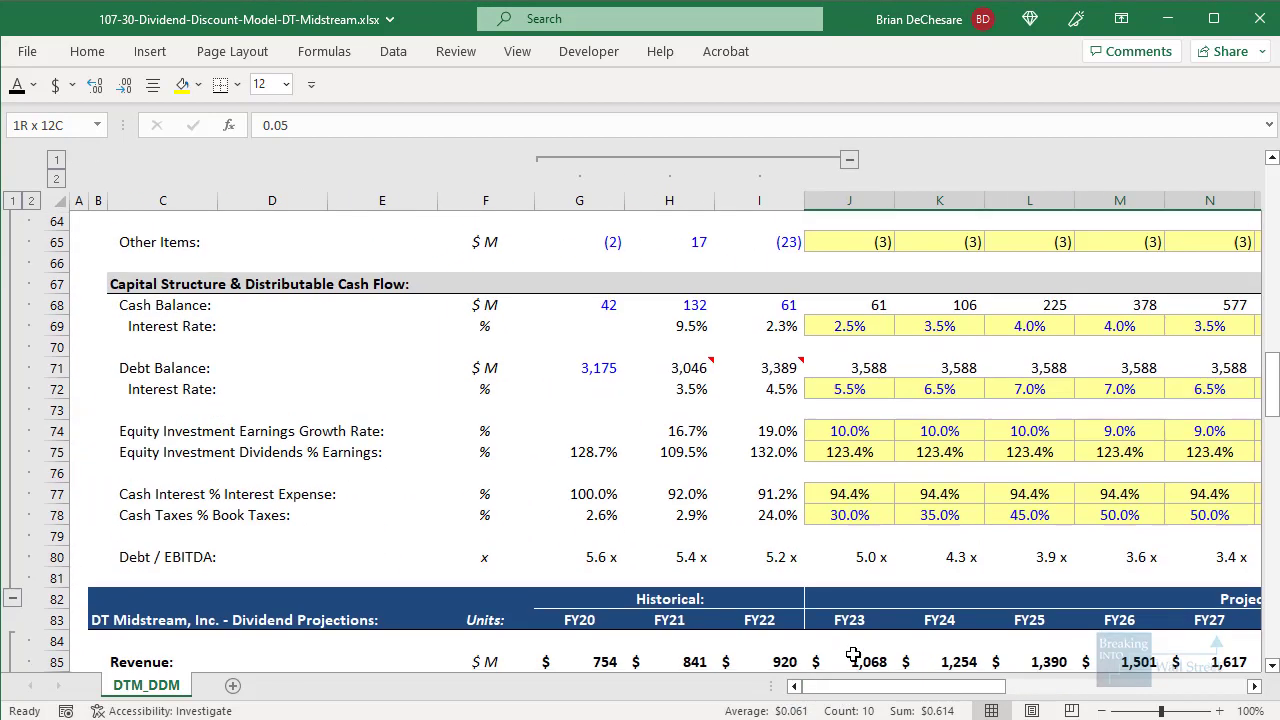
scroll(852, 655, down, 6)
click(826, 600)
click(185, 440)
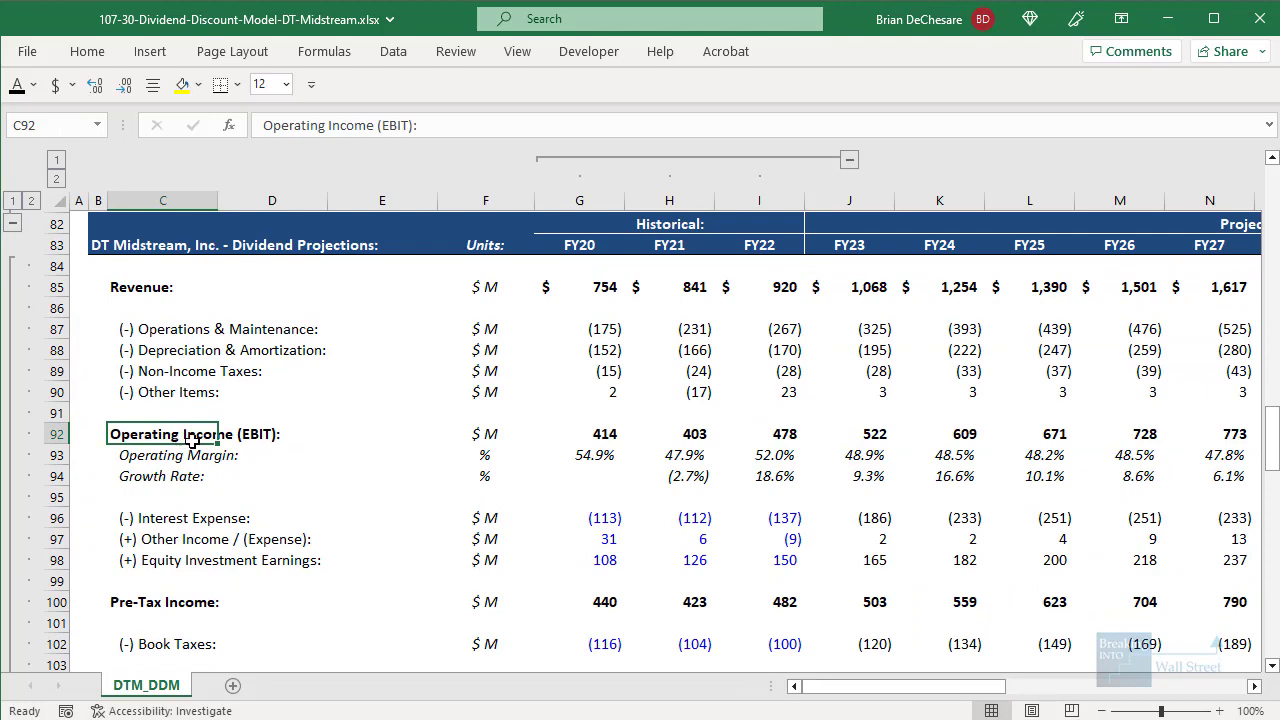
click(592, 460)
Step: Mark the historical and the projected operating income, margin and growth figures in rows 92 to 94 with separate boxes
drag(852, 686, 931, 700)
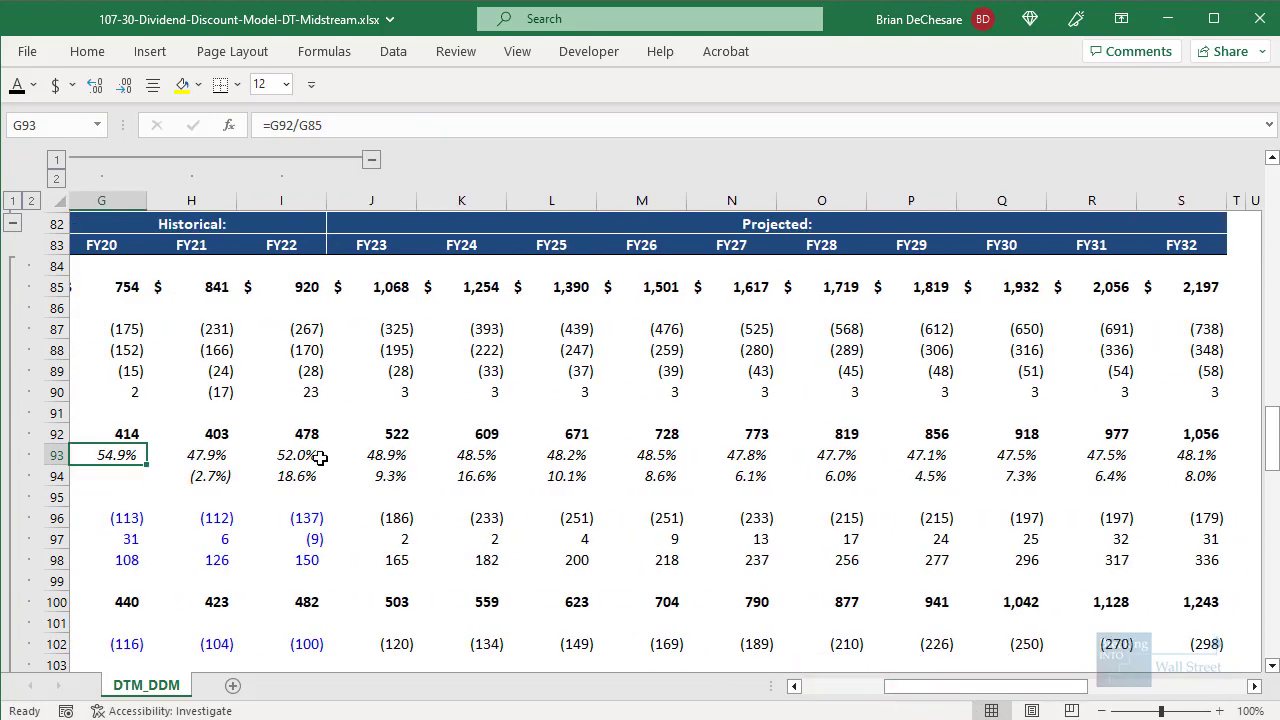
drag(290, 478, 337, 497)
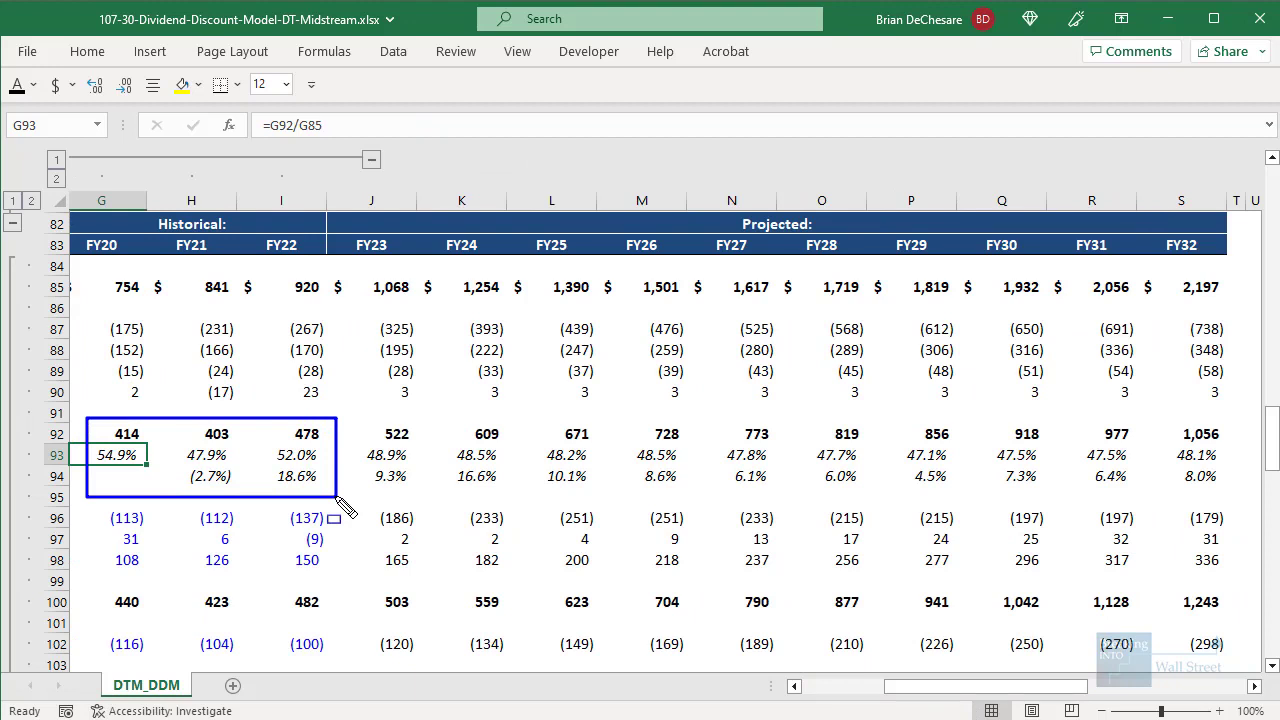
mouse_move(346, 396)
mouse_down()
mouse_move(1246, 537)
mouse_move(1256, 503)
mouse_up()
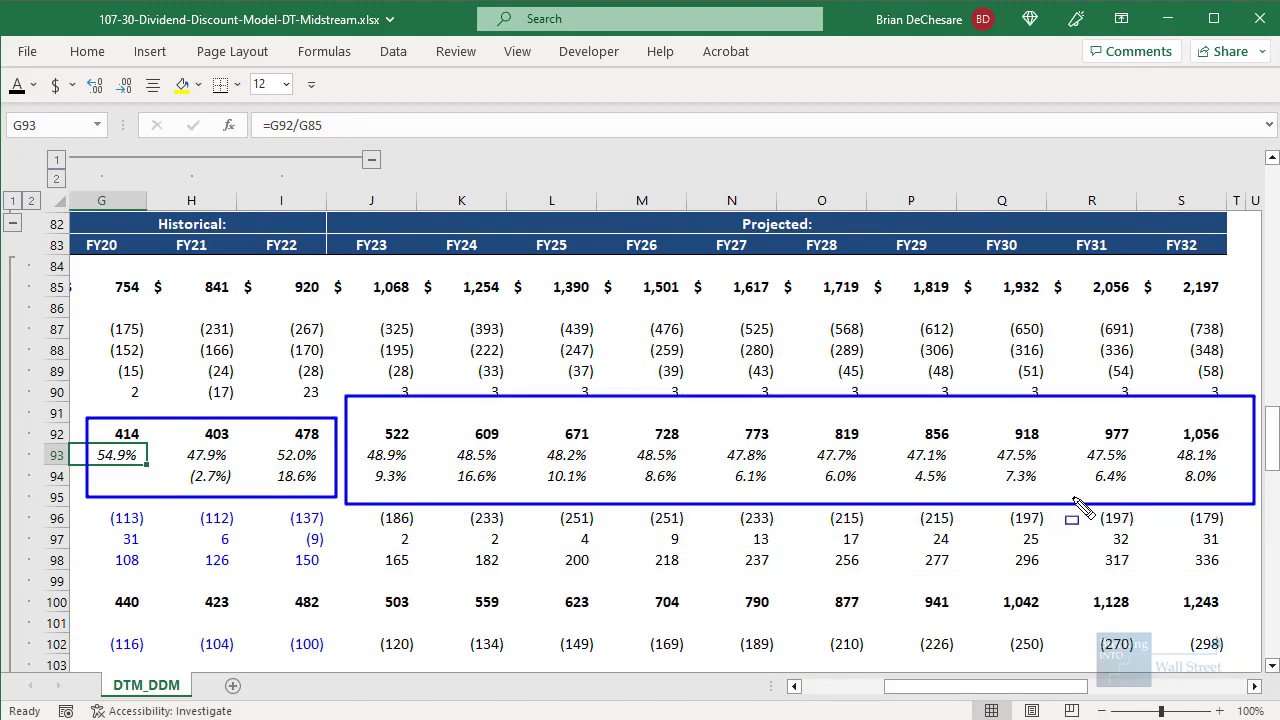
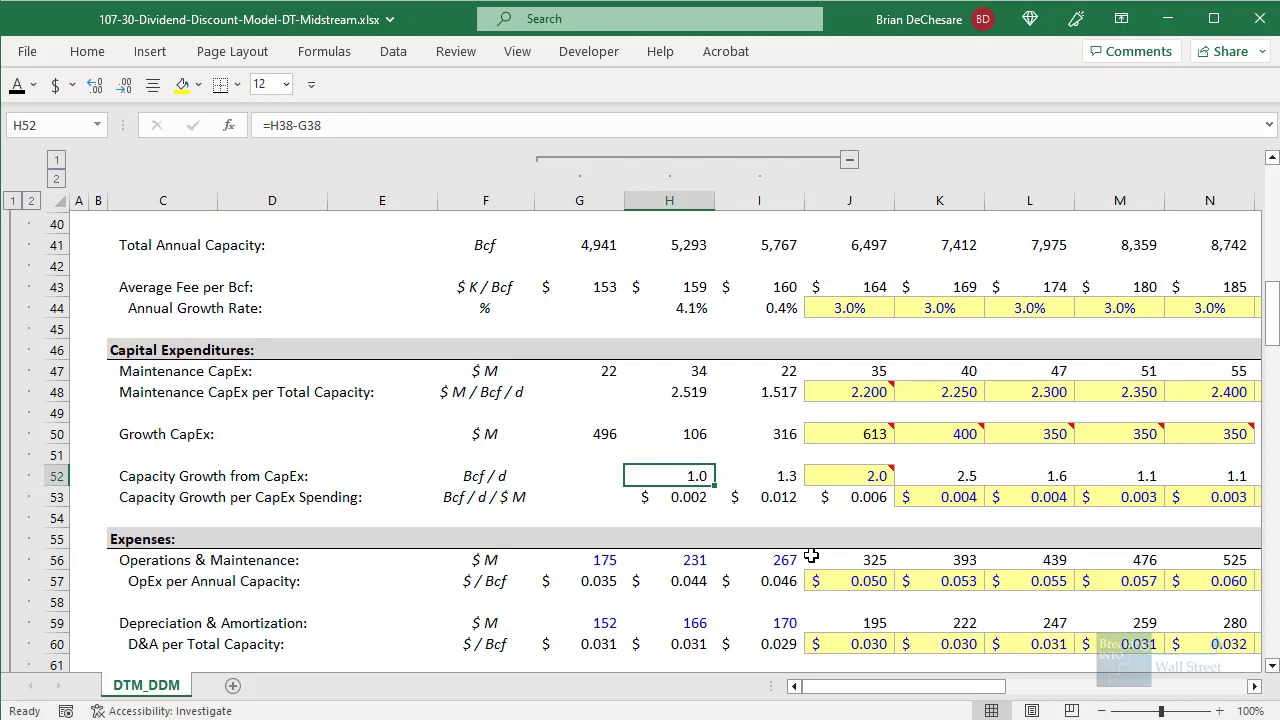
Step: Inspect the formula behind the FY22 Capacity Growth from CapEx in I52 without changing it
key(Right)
key(F2)
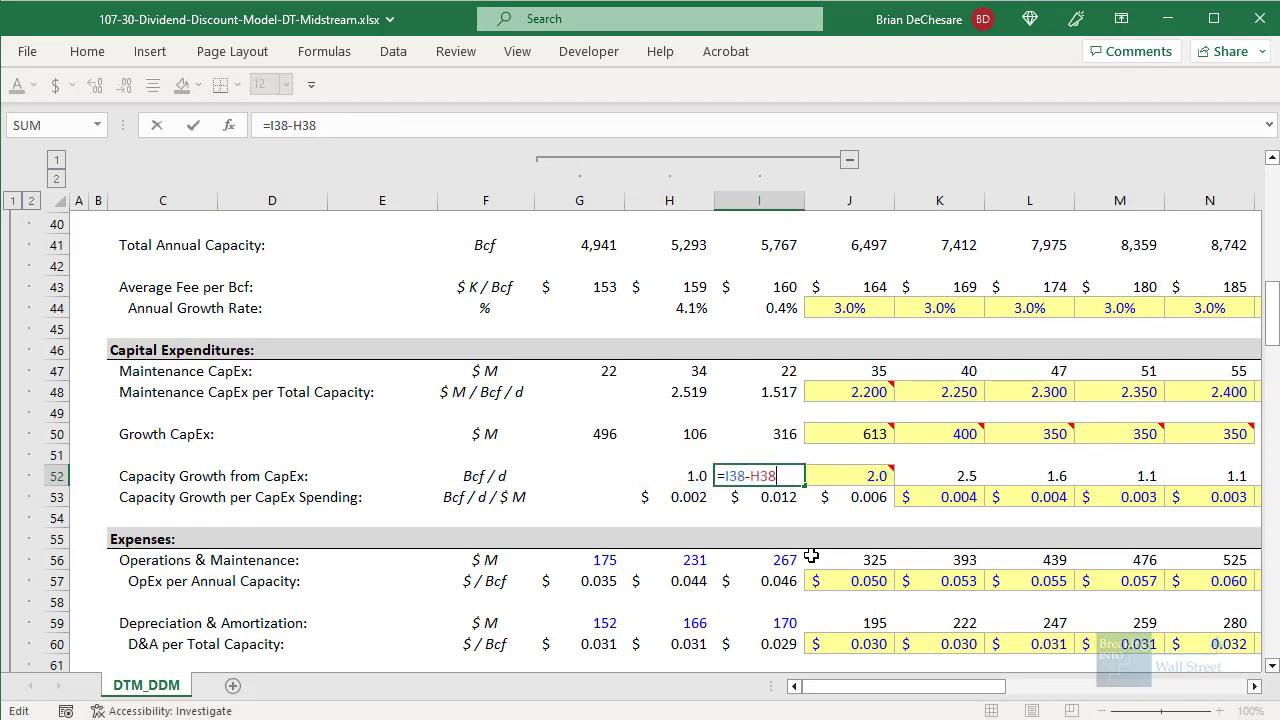
key(Escape)
Step: Select the historical Growth CapEx figures for FY20 through FY22 in G50:I50
key(Left)
key(Up)
key(Left)
key(Up)
key(shift+Right)
key(shift+Right)
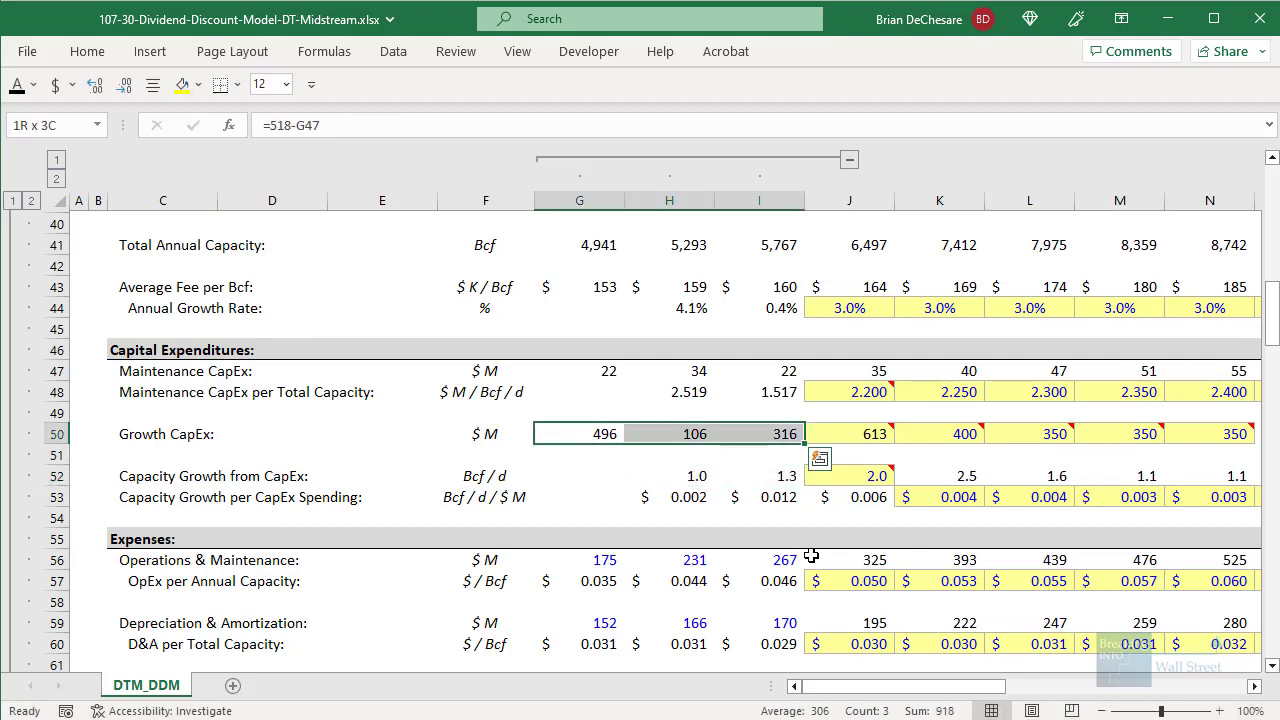
Step: Go to the FY23 Capacity Growth per CapEx Spending in J53 and step along the row to FY26
key(Down)
key(Down)
key(Down)
key(Right)
key(Right)
key(Right)
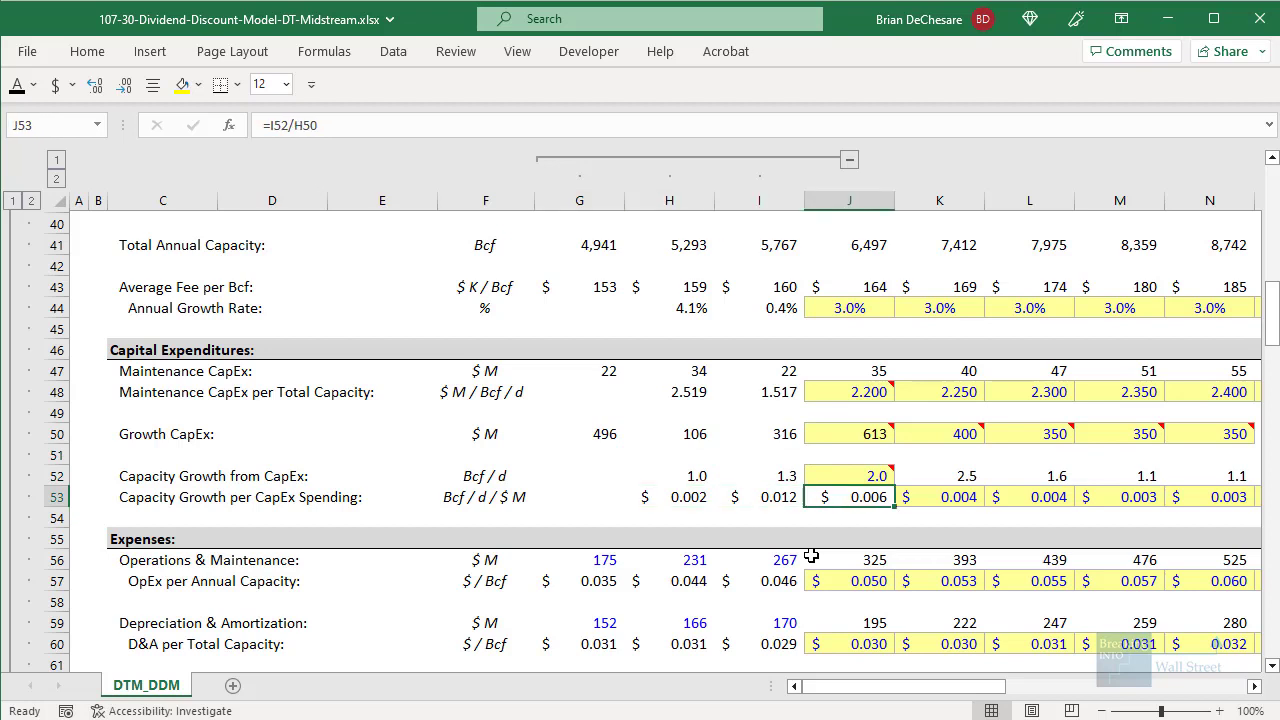
key(Right)
key(Right)
key(Right)
Step: Mark the nearby projected Growth CapEx figures and inspect the FY24 Capacity Growth from CapEx formula in K52 without changing it
key(Left)
key(Left)
key(Up)
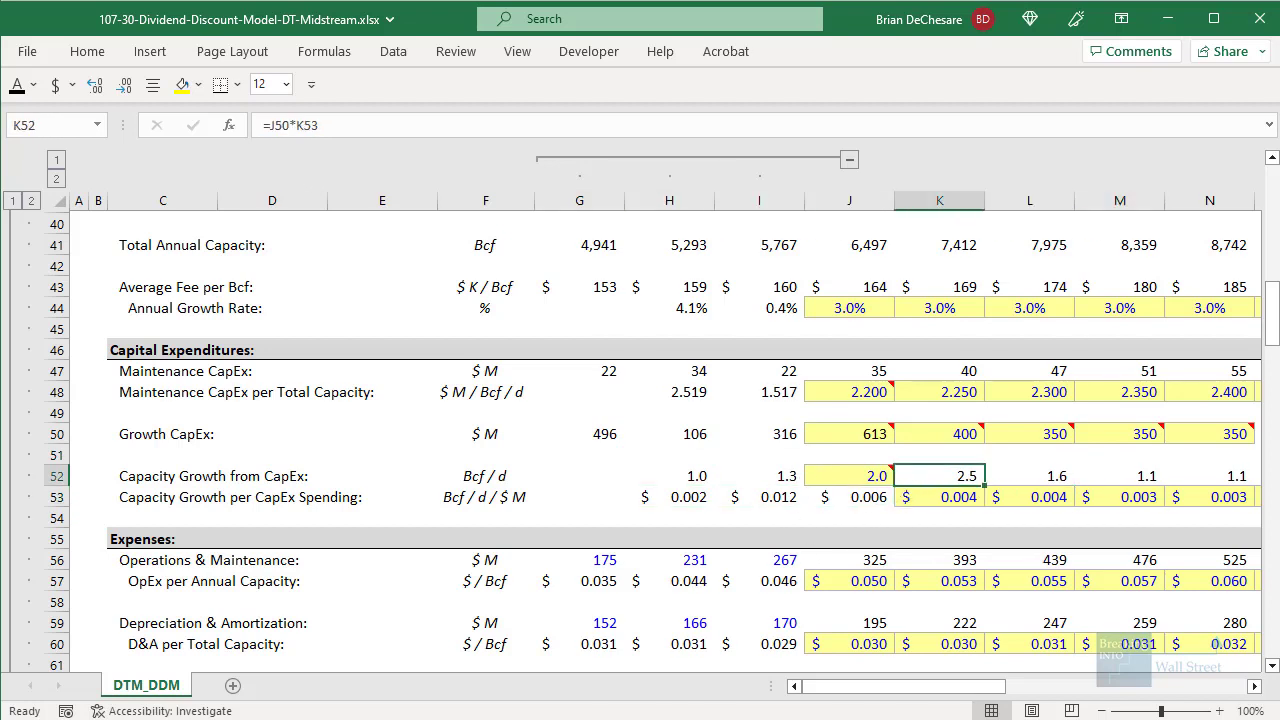
drag(804, 407, 1054, 476)
key(F2)
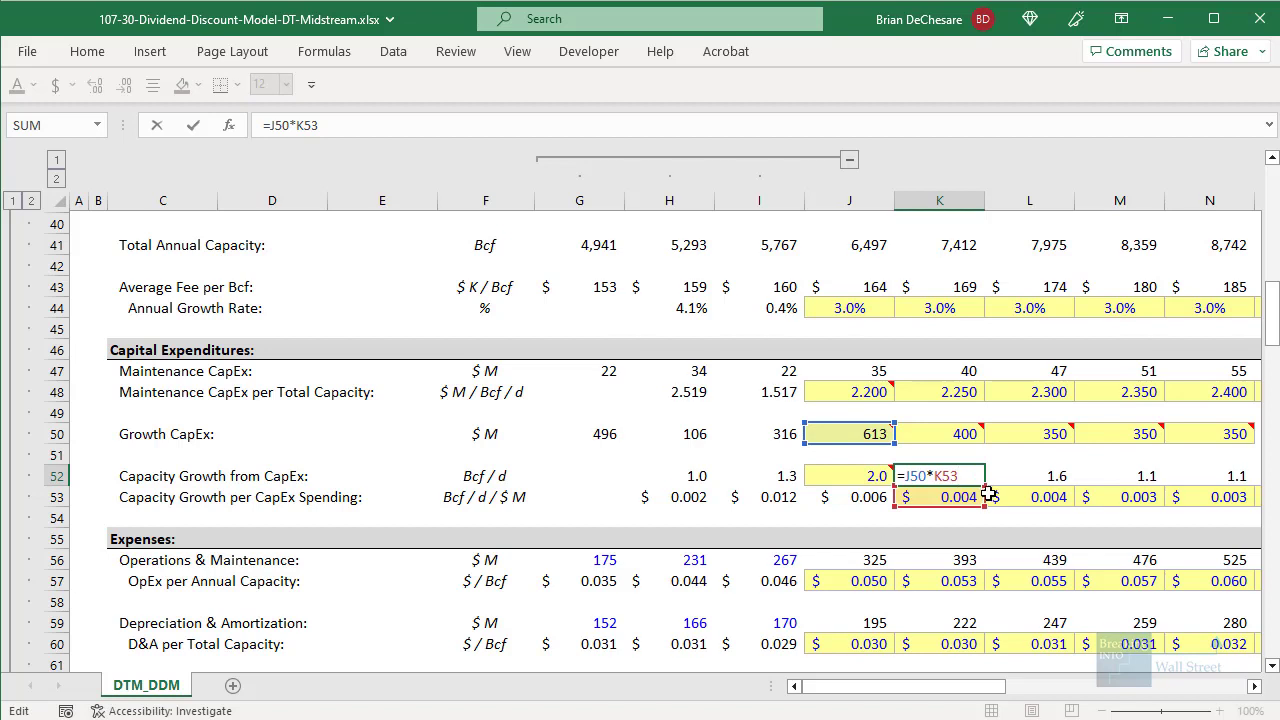
key(Escape)
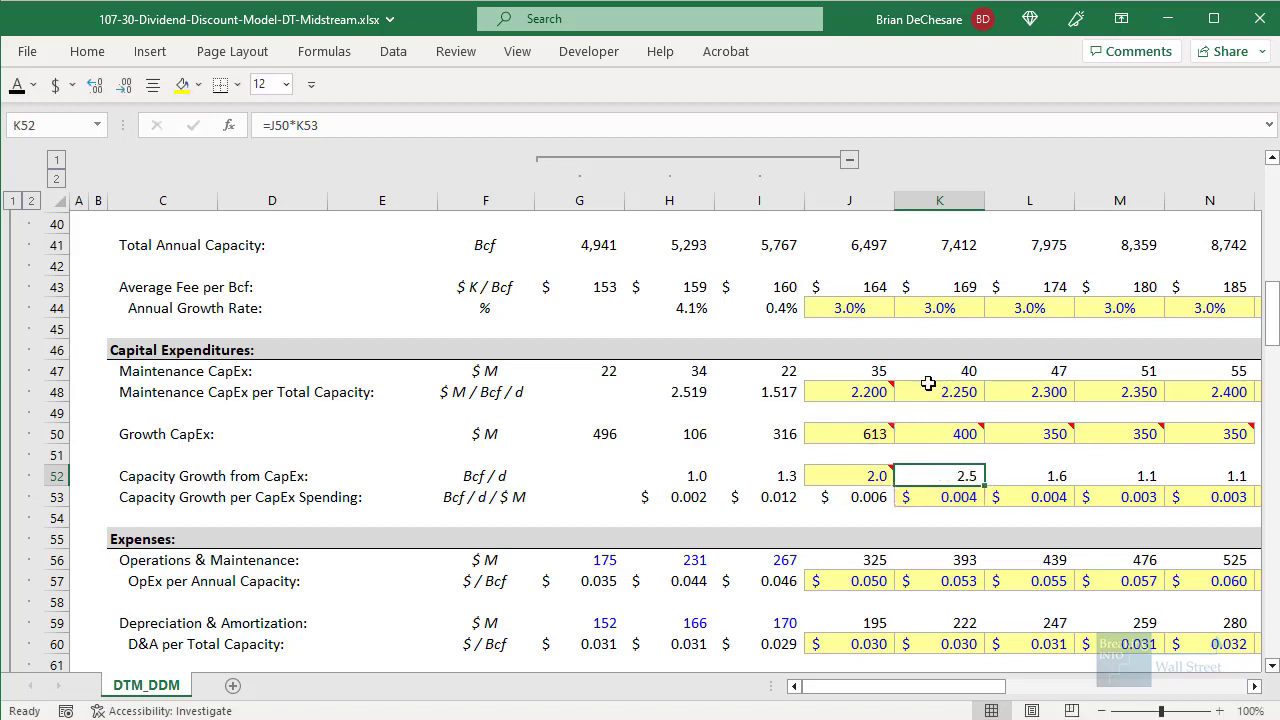
Step: Inspect the formula behind the FY23 Maintenance CapEx in J47 without changing it
key(Up)
key(Up)
key(Up)
key(Up)
key(Up)
key(Left)
key(F2)
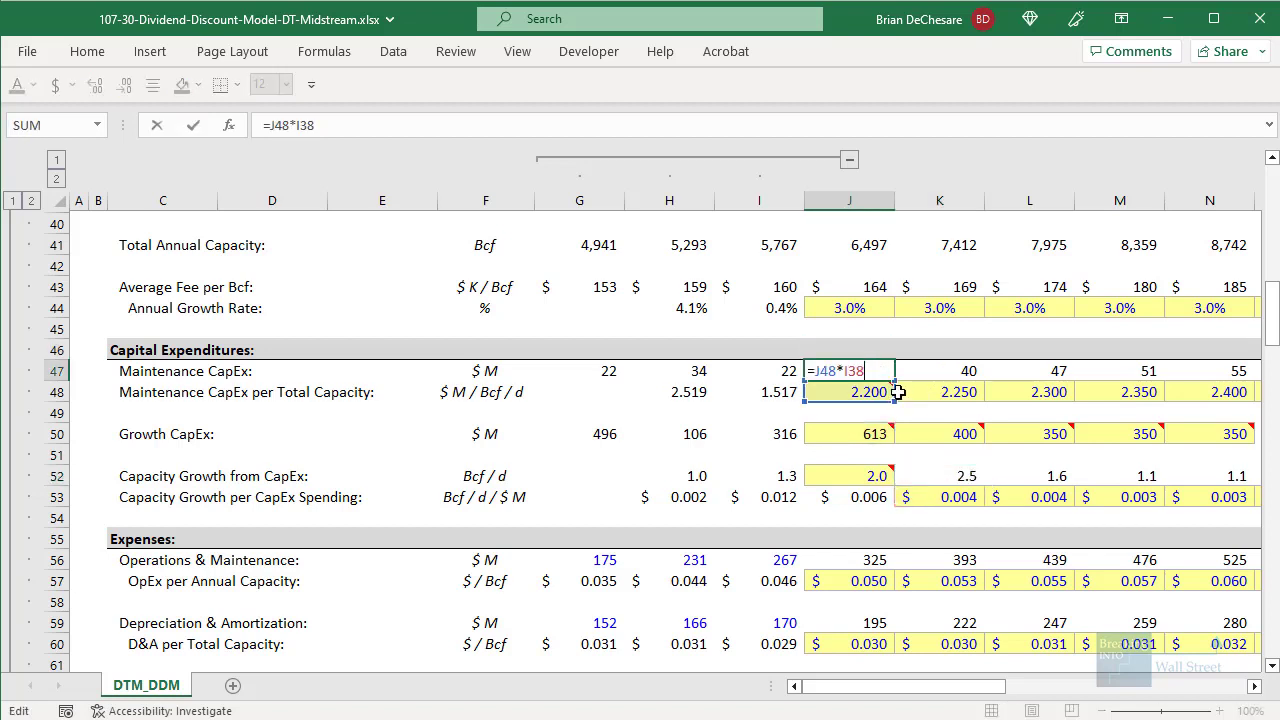
key(Escape)
Step: Step through the projected Maintenance CapEx figures along row 47 to the final projected year
key(Right)
key(Right)
key(Right)
key(Right)
key(Right)
key(Right)
key(Right)
key(Right)
key(Right)
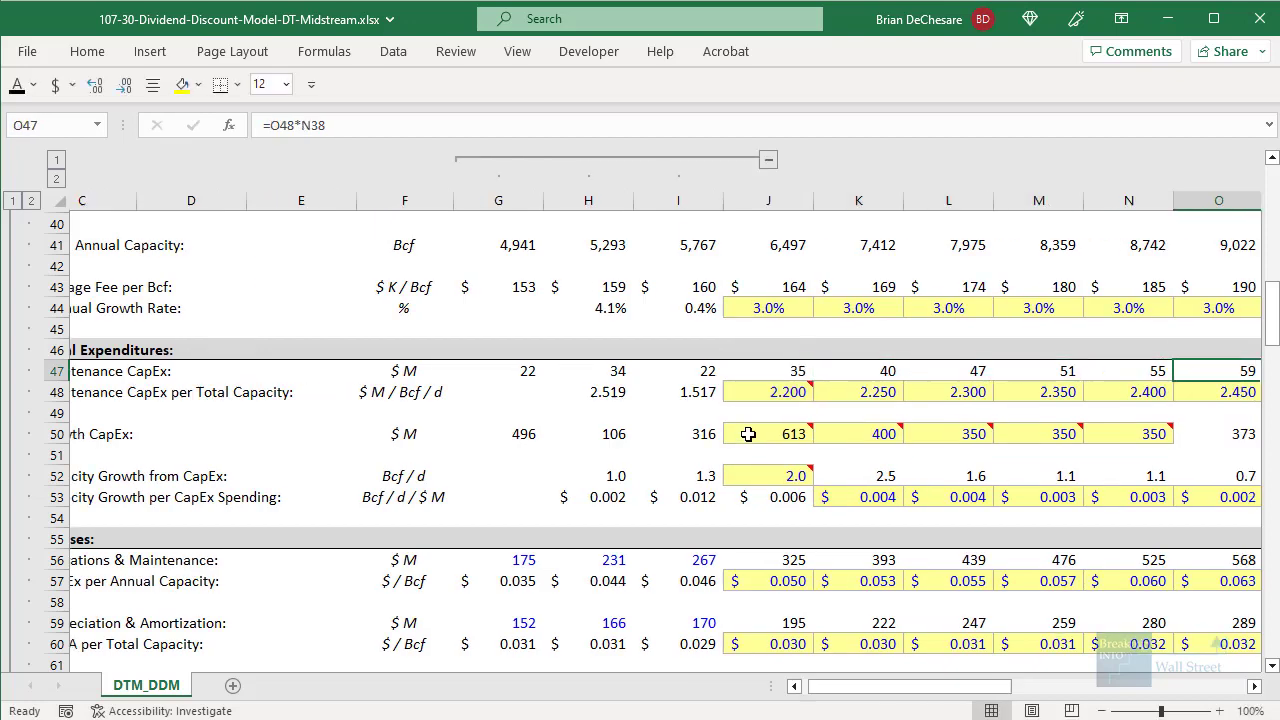
Step: Return to the Maintenance CapEx label in C47 and show the next point on the Revenue and Expense Forecasts slide
key(ctrl+Left)
key(ctrl+Left)
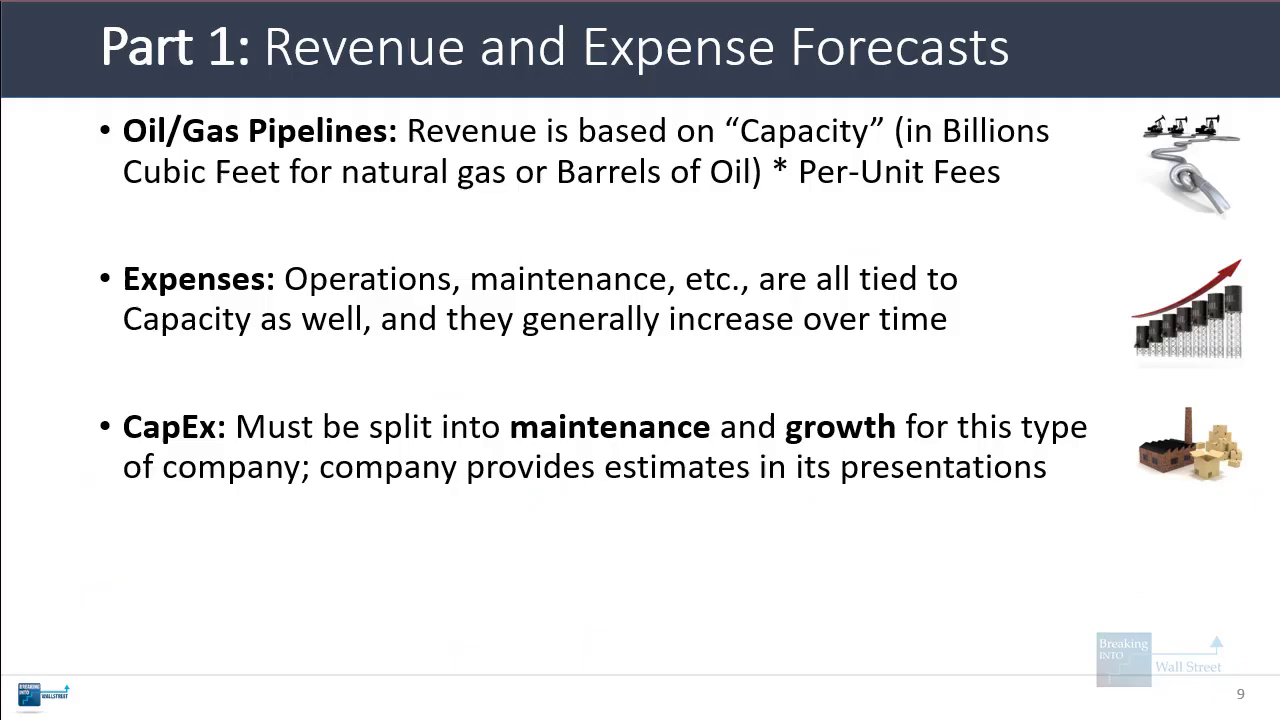
key(Right)
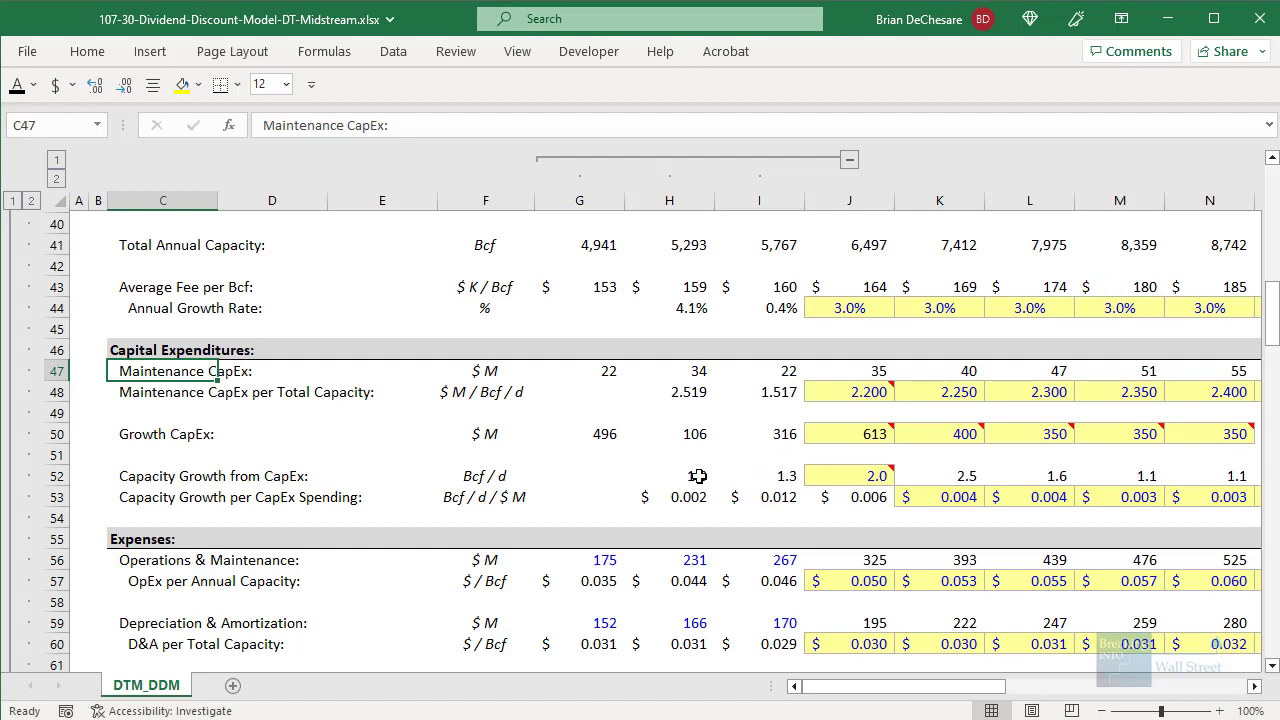
Step: Select the FY21 Capacity Growth per CapEx Spending in H53, and move along the projected values to FY32 in S53
click(652, 492)
drag(714, 507, 893, 527)
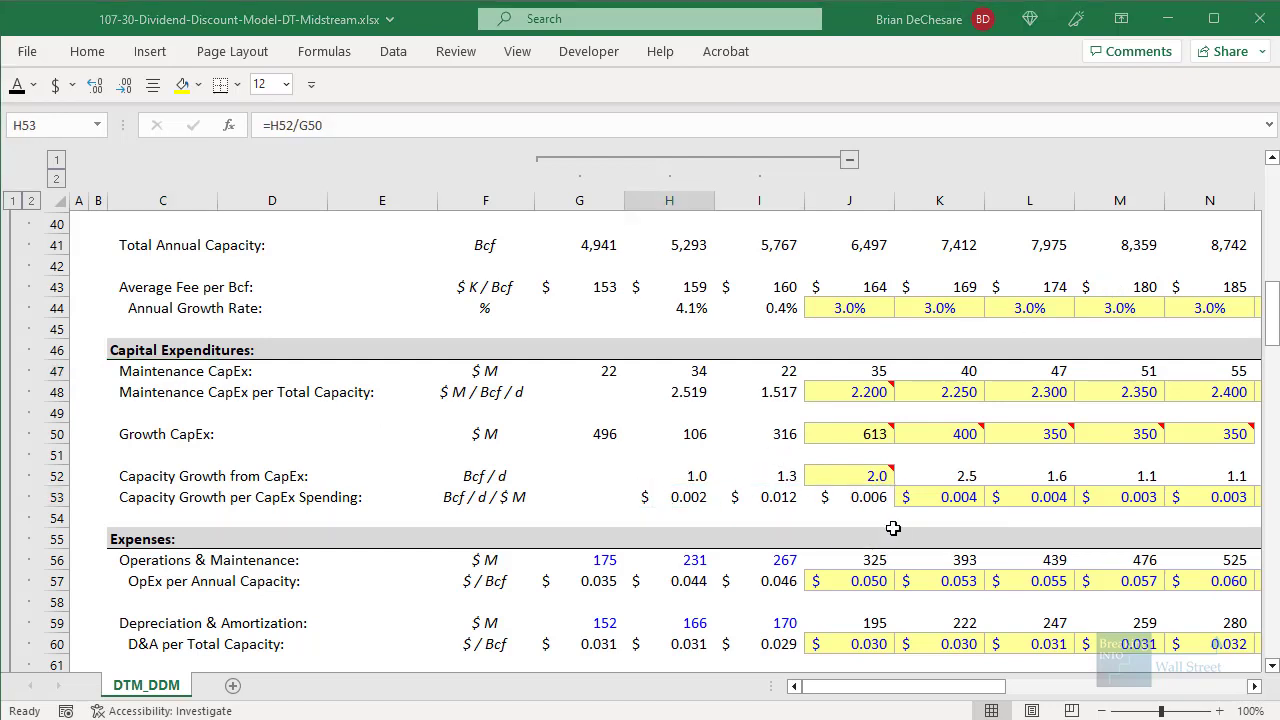
click(945, 498)
key(Right)
key(Right)
key(ctrl+Right)
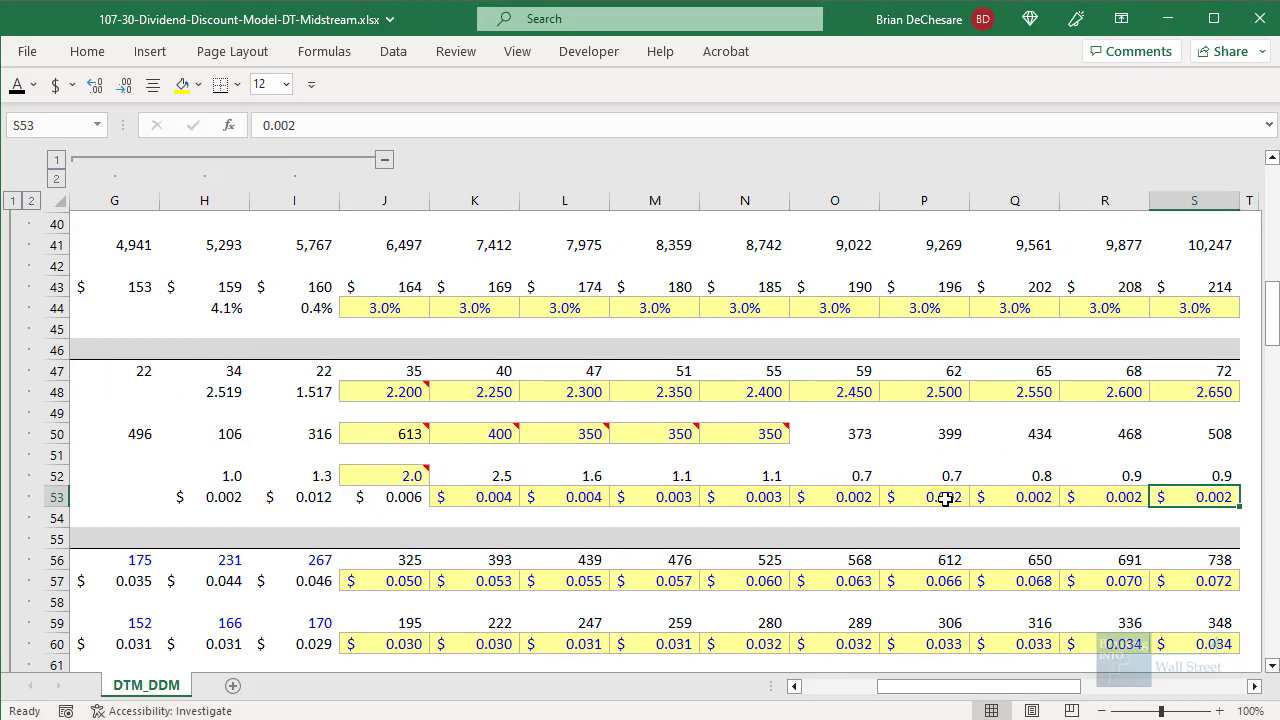
Step: Select the projected Capacity Growth per CapEx Spending assumptions from K53 through FY32, and return to the start of row 53
key(Left)
key(Left)
key(Left)
key(Left)
key(Left)
key(Left)
key(Left)
key(Left)
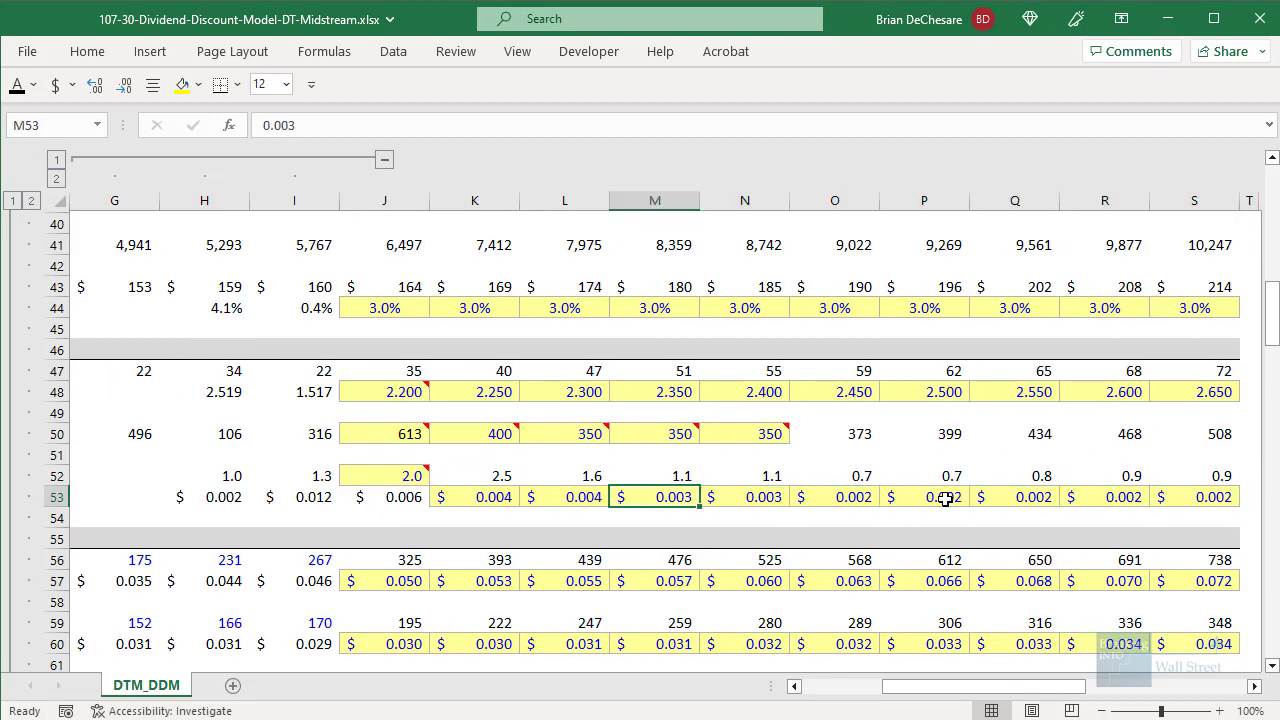
key(shift+Right)
key(shift+Right)
key(shift+Right)
key(shift+Right)
key(shift+Right)
key(shift+Right)
key(shift+Right)
key(shift+Right)
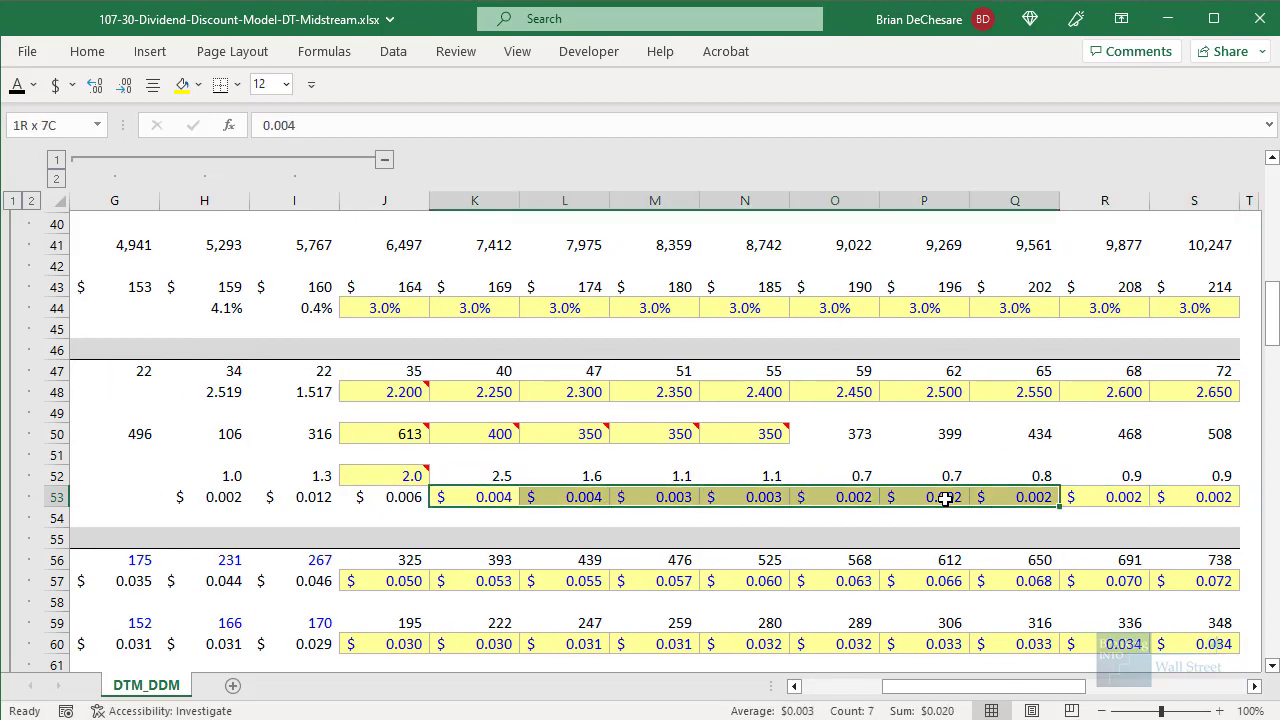
key(ctrl+Left)
key(ctrl+Left)
key(ctrl+Left)
key(ctrl+Left)
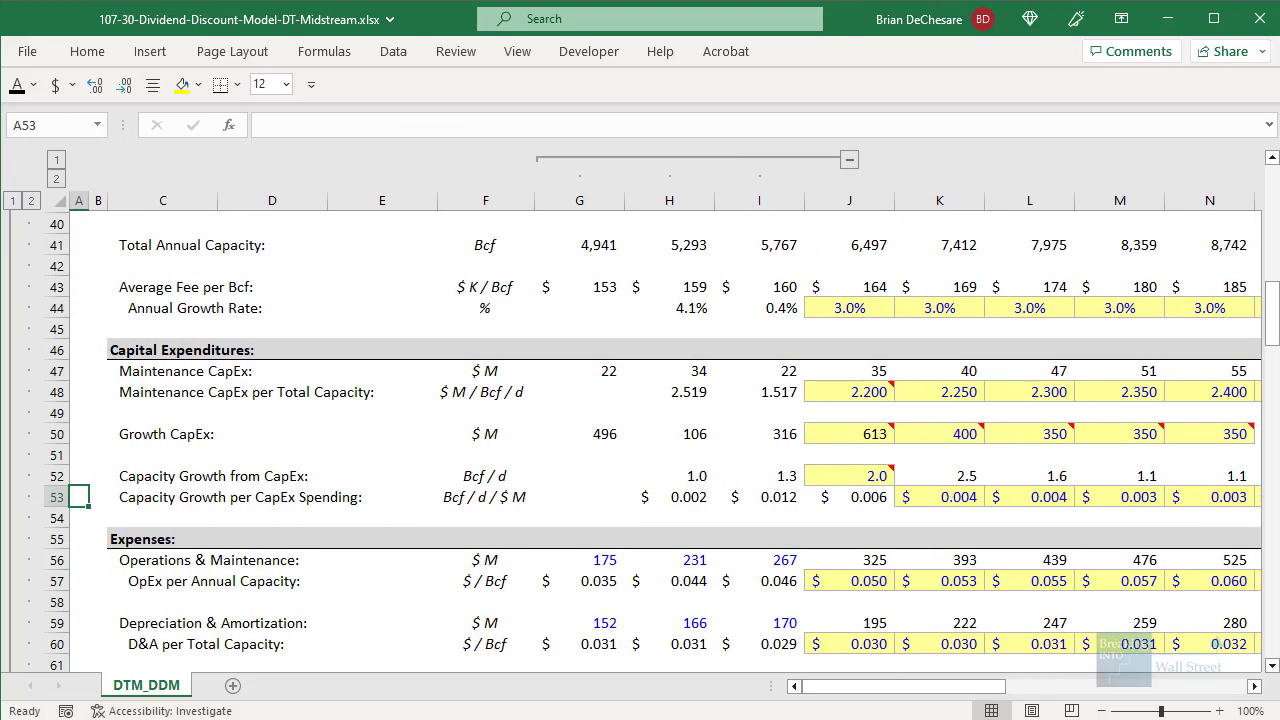
Step: Go to the Dividend Projections, mark the lines from Revenue through the EBIT growth rate, and select J92
scroll(666, 331, down, 14)
drag(132, 284, 955, 502)
click(849, 433)
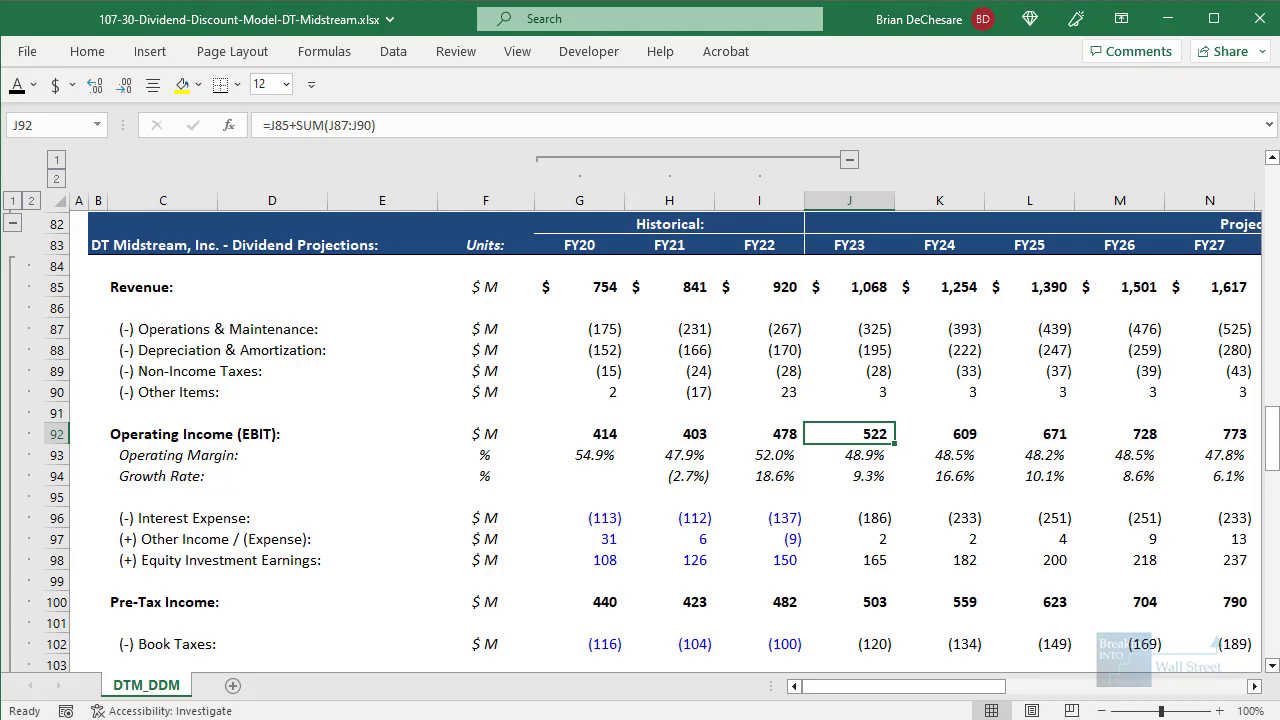
Step: Go back to the Capital Expenditures section and mark the FY23 to FY27 Growth CapEx figures in J50:N50
scroll(1058, 468, up, 15)
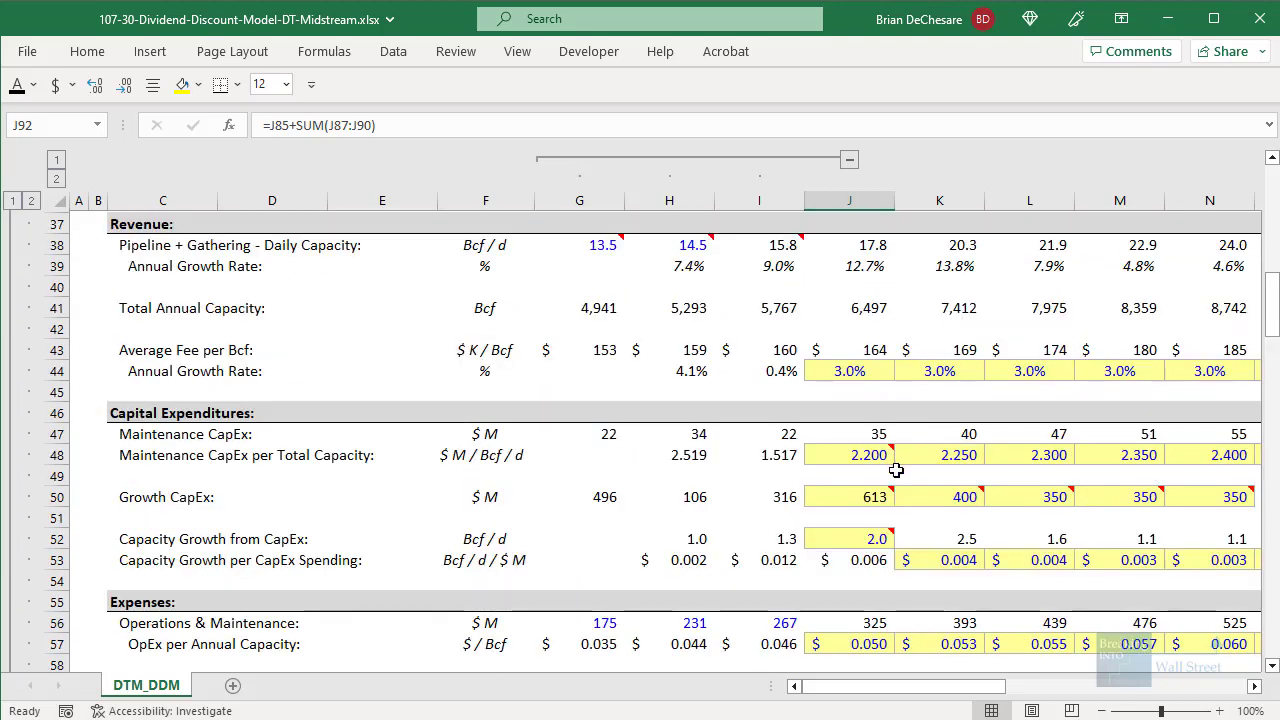
click(870, 518)
drag(1000, 575, 1240, 603)
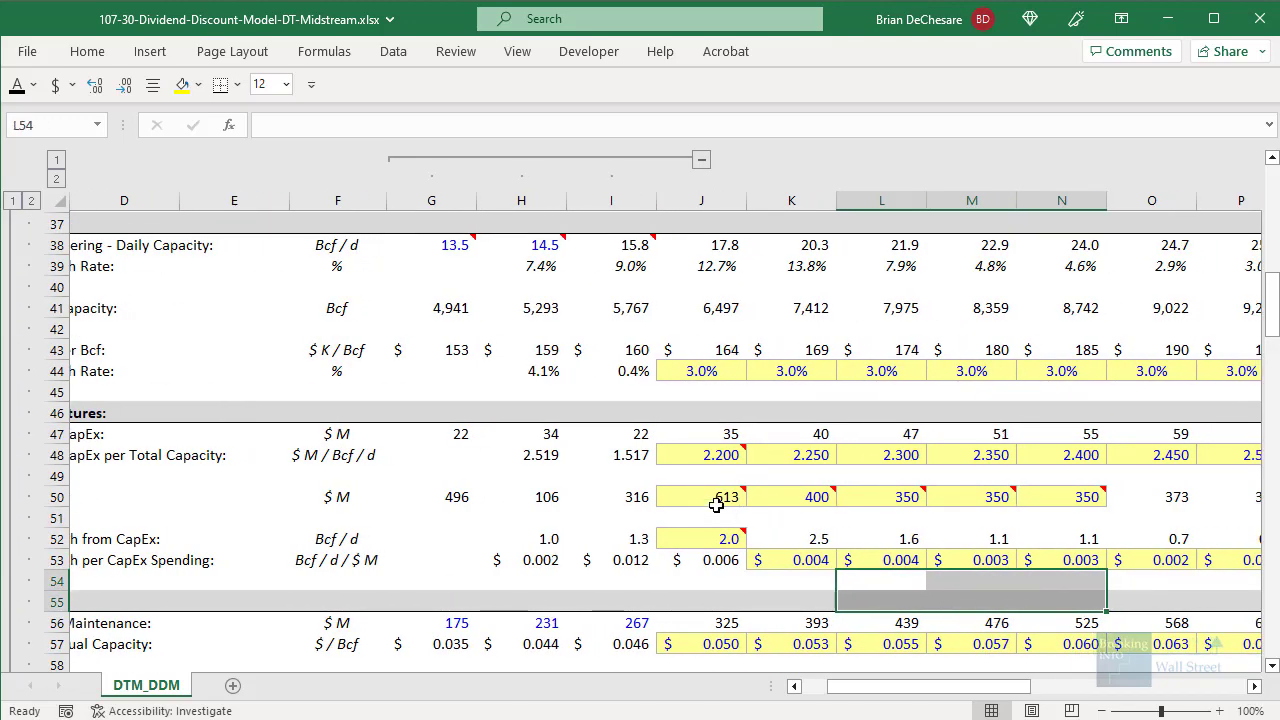
mouse_move(716, 505)
drag(652, 472, 1134, 541)
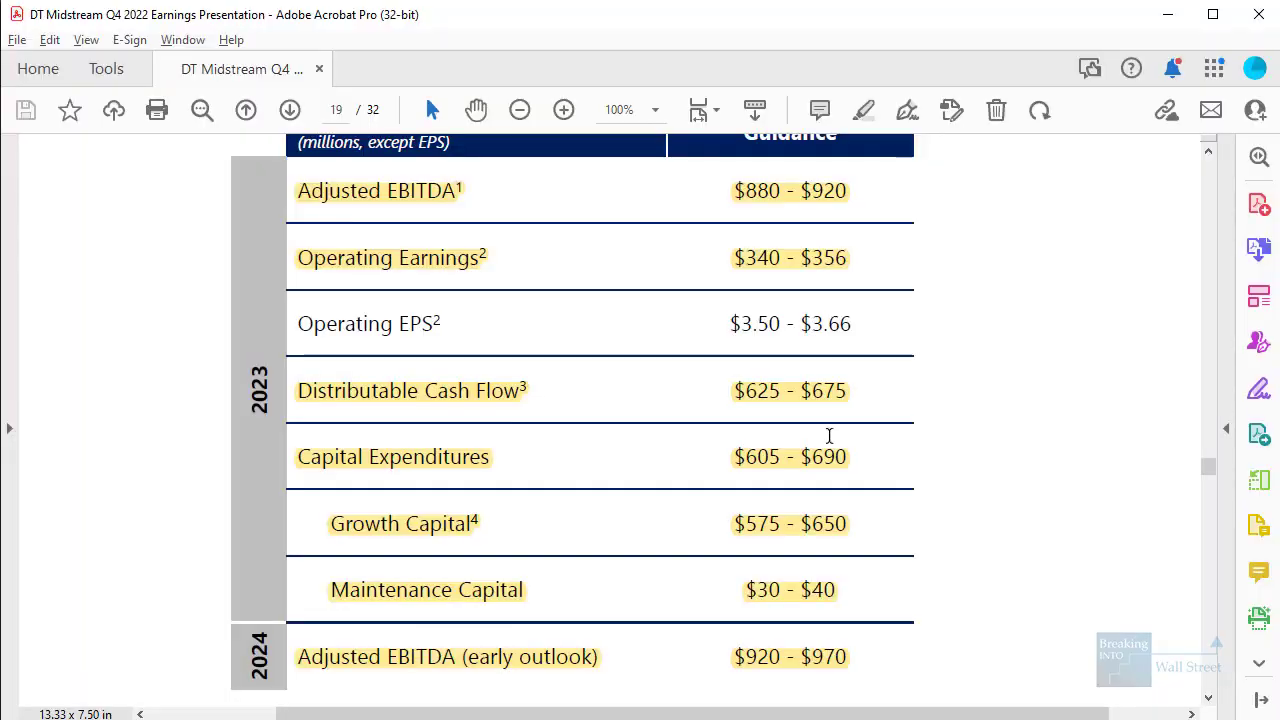
Step: Go back from the guidance summary in the Q4 2022 Earnings Presentation to the five-year capital outlook on page 12, at 100% size
scroll(829, 437, up, 1)
scroll(1195, 248, up, 20)
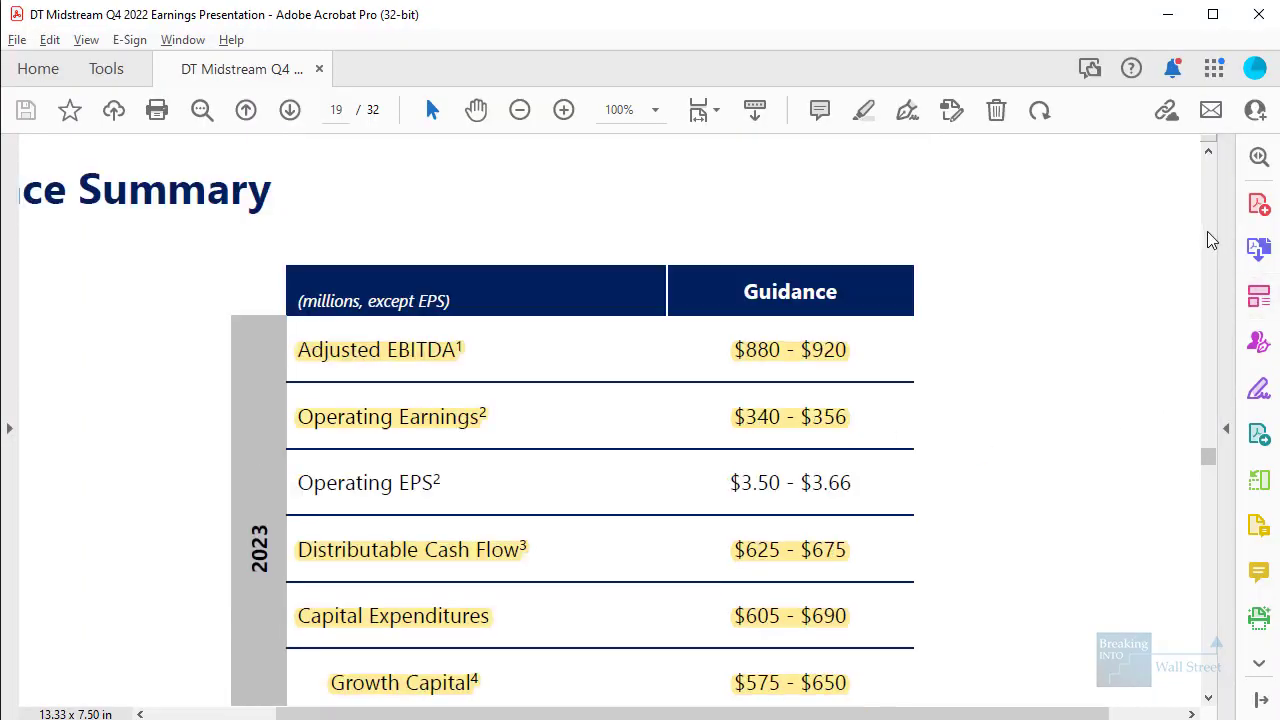
key(ctrl+0)
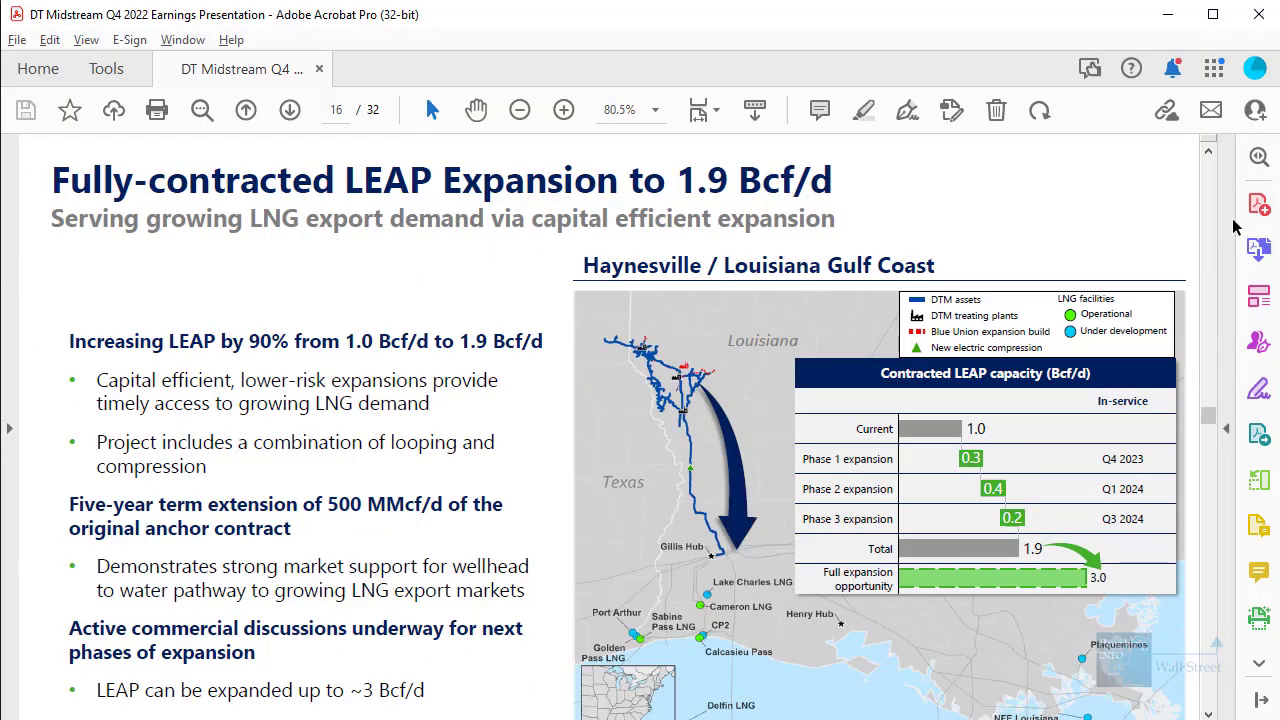
scroll(1216, 203, up, 10)
scroll(1216, 203, up, 10)
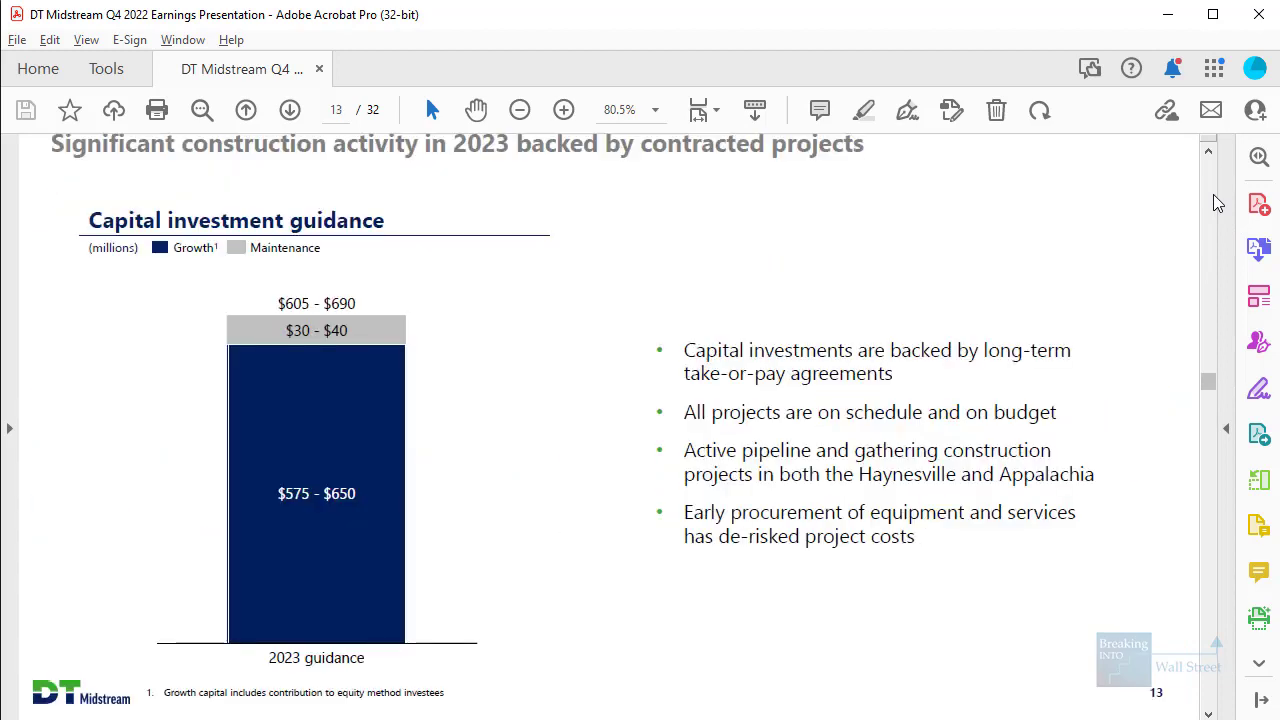
key(ctrl+1)
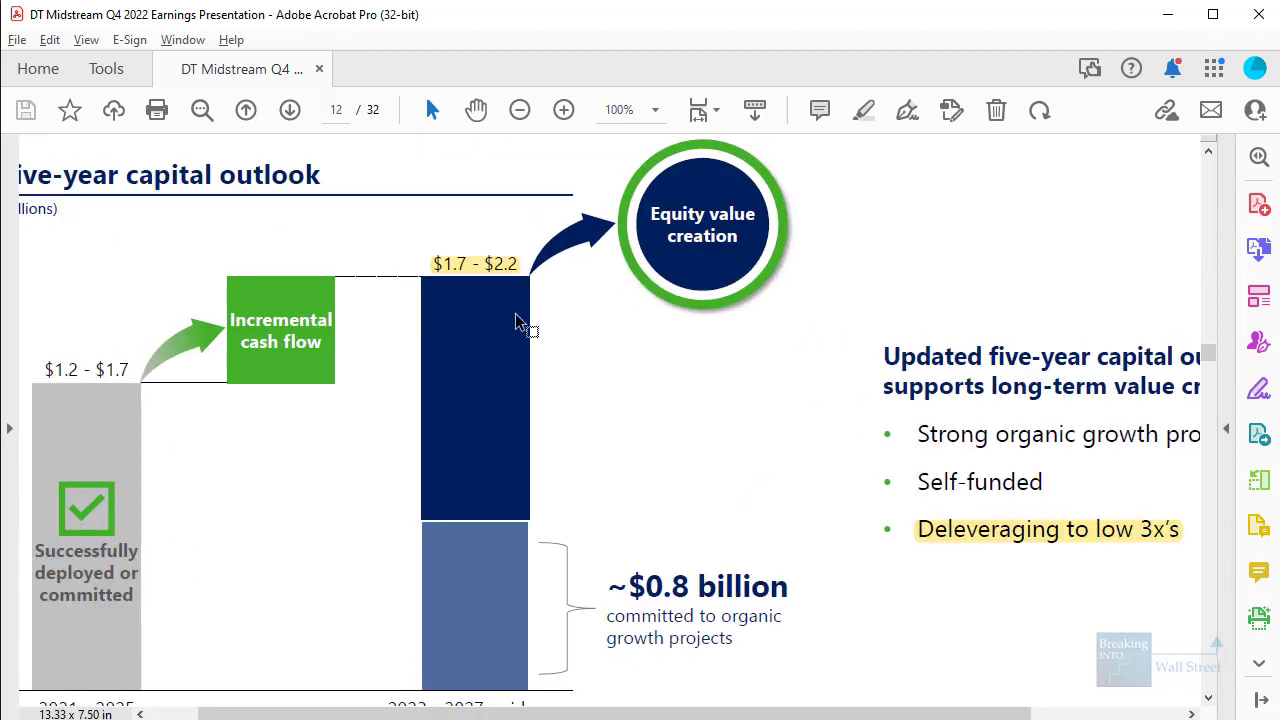
Step: Mark the $1.7 - $2.2 capital range and the 2023 - 2027 guidance label on the chart, and clear the marks
scroll(523, 323, down, 1)
drag(405, 187, 590, 259)
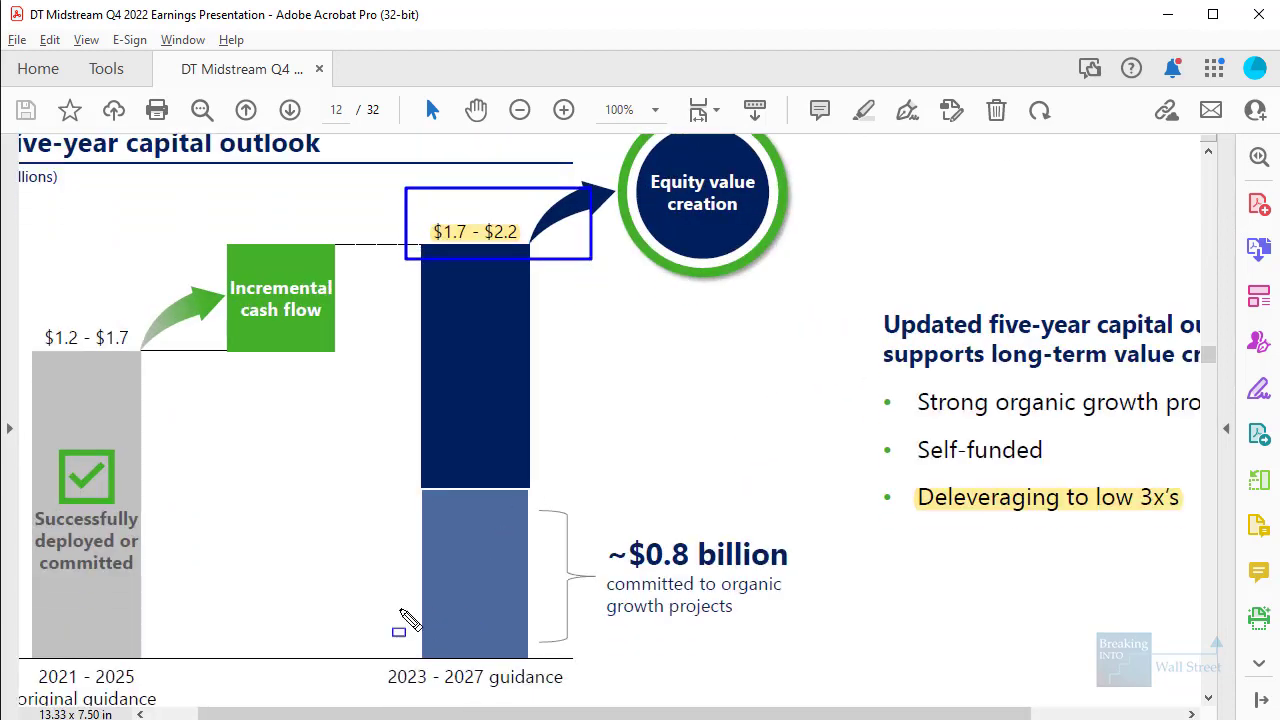
drag(362, 626, 622, 708)
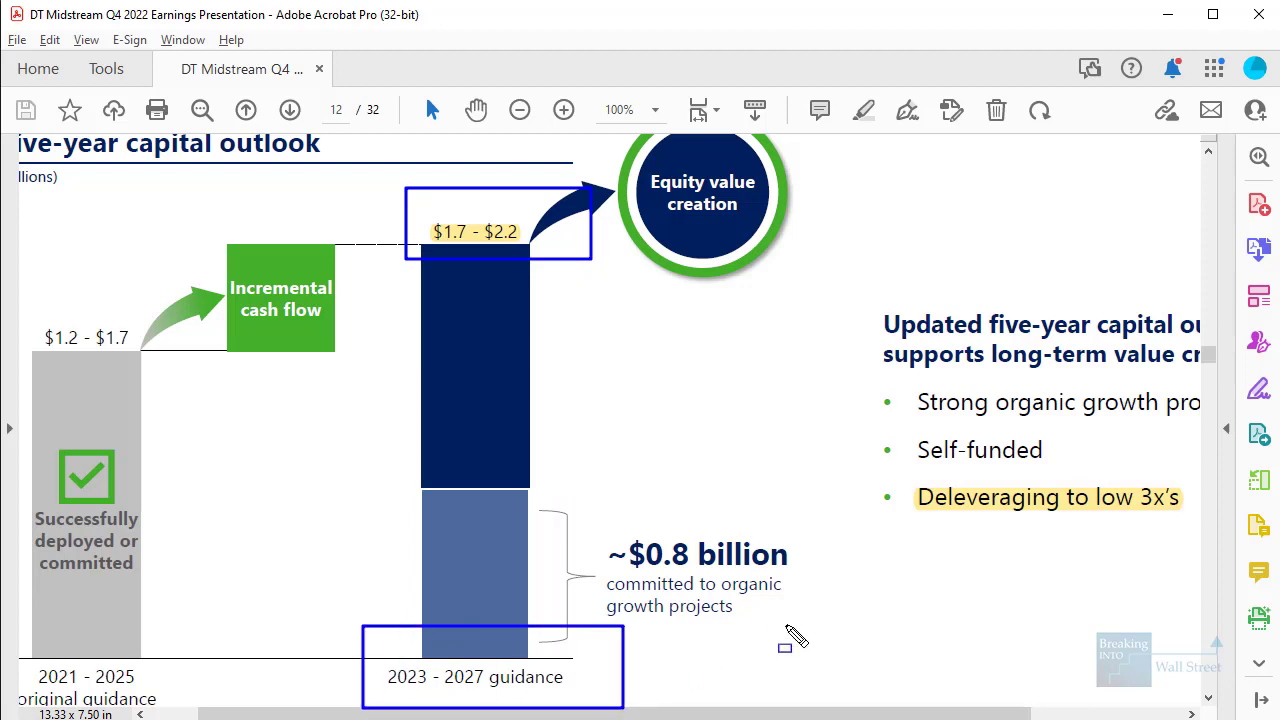
key(Escape)
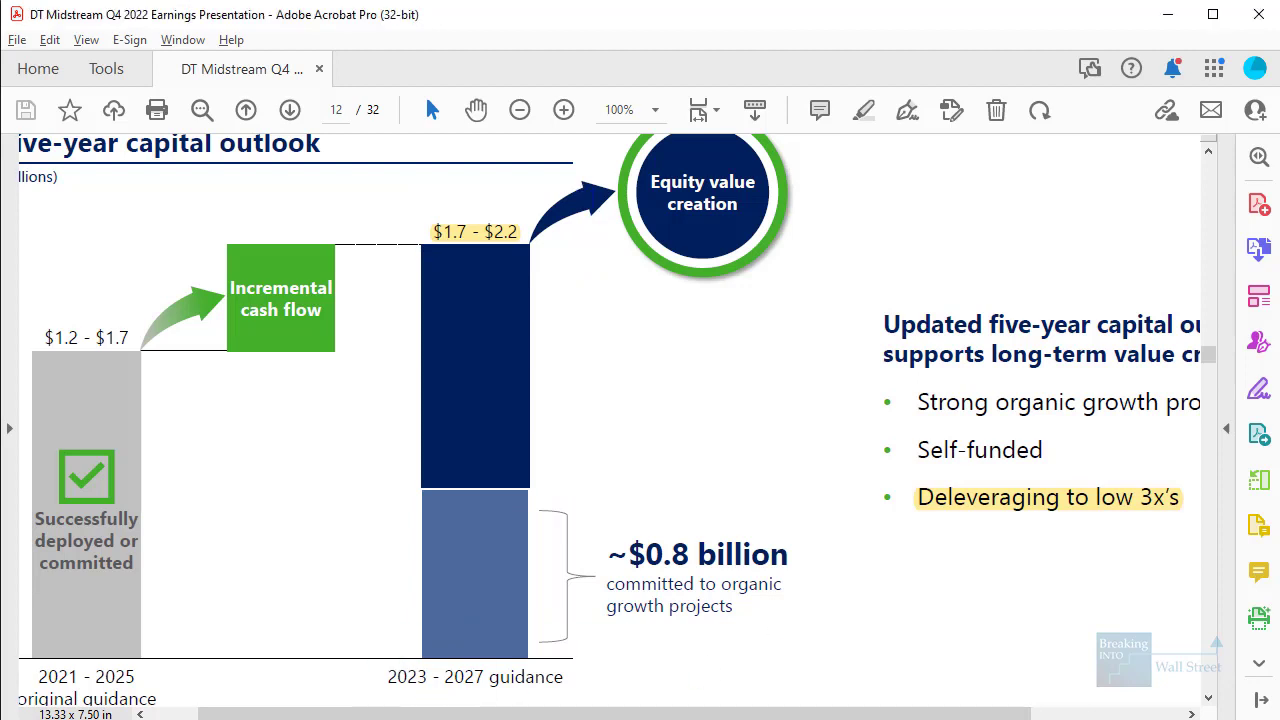
Step: Switch back to the Excel model, inspect the FY28 Growth CapEx formula in O50, and step along the row to FY32
key(alt+Tab)
scroll(958, 584, down, 2)
click(1152, 370)
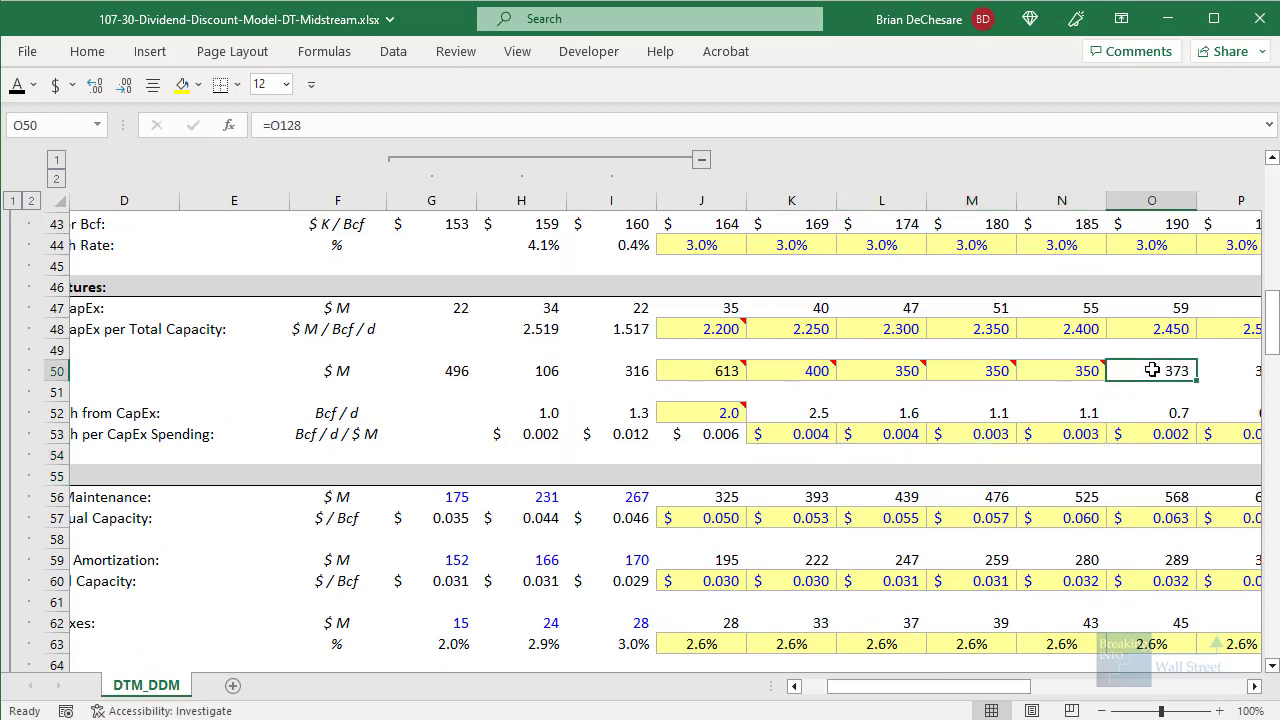
key(F2)
key(Tab)
key(Right)
key(Right)
key(Right)
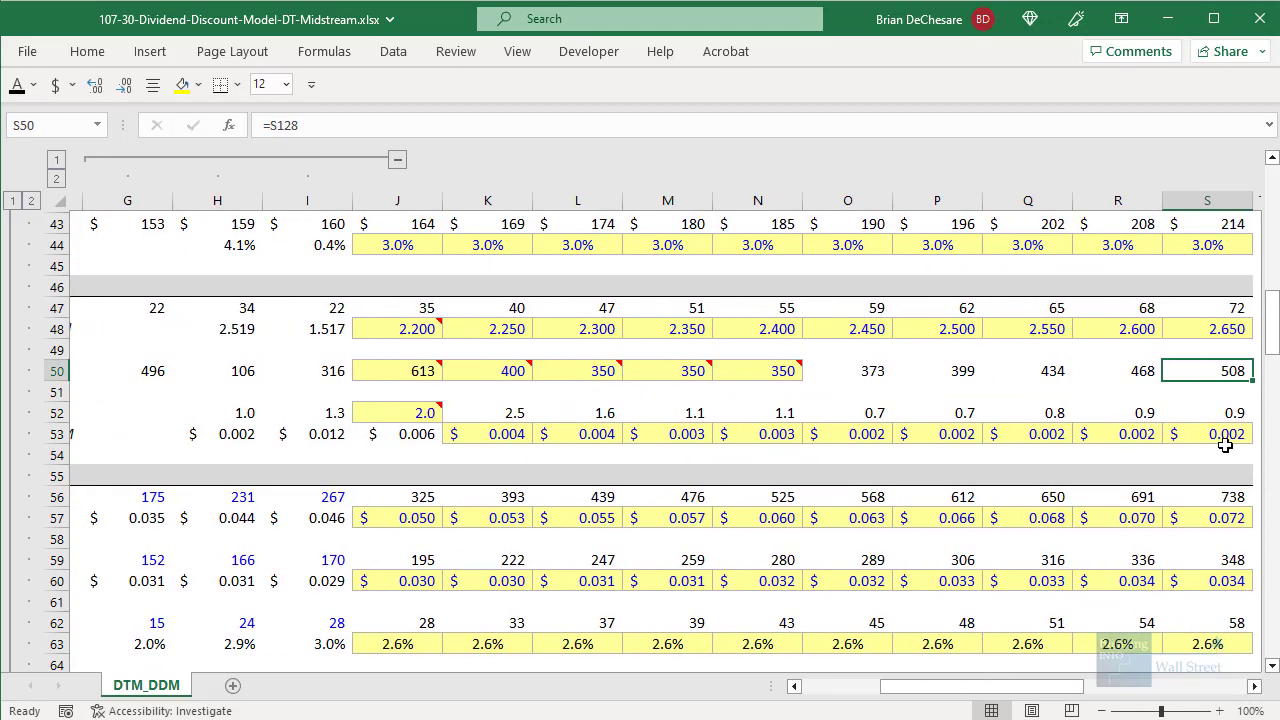
Step: Go back along row 50 to the Growth CapEx label and show the Revenue and Expense Forecasts slide
key(Left)
key(Left)
key(Left)
key(Left)
key(Home)
key(Right)
key(Right)
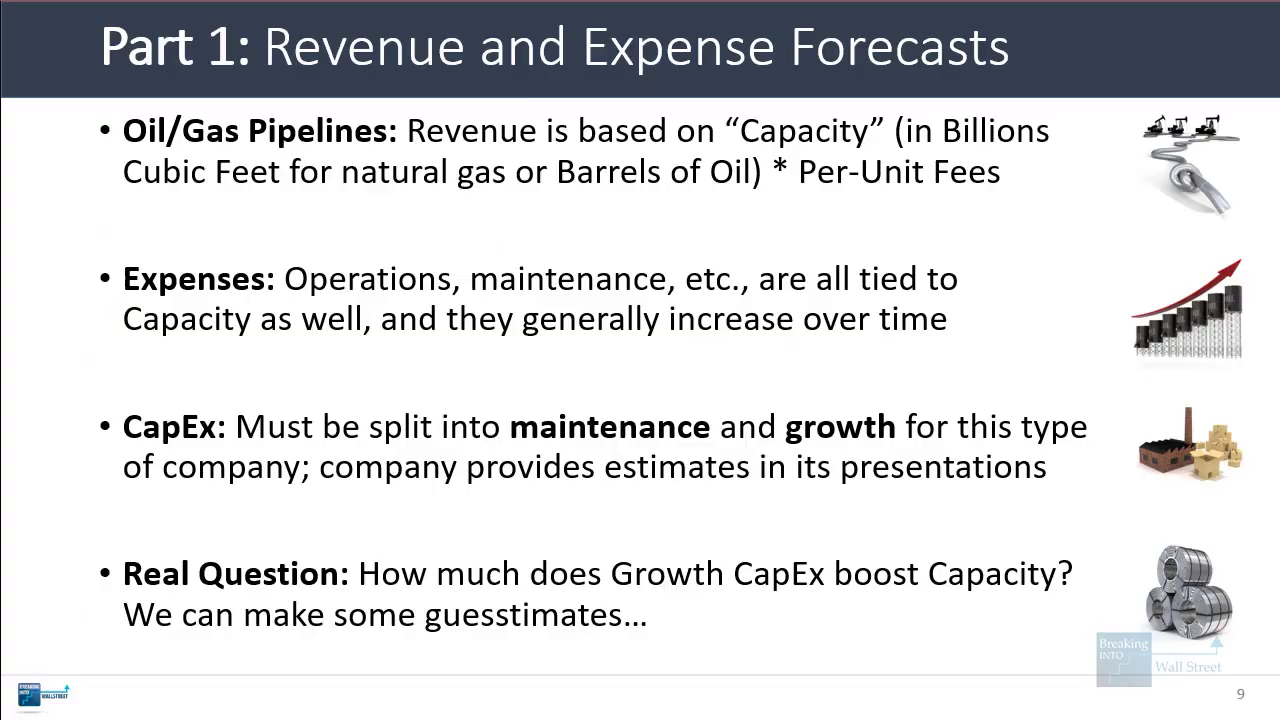
Step: Advance to the Part 2: Distributable Cash Flow slide and show the reconciliation on page 32 of the Q4 2022 Earnings Presentation at 125%
key(Right)
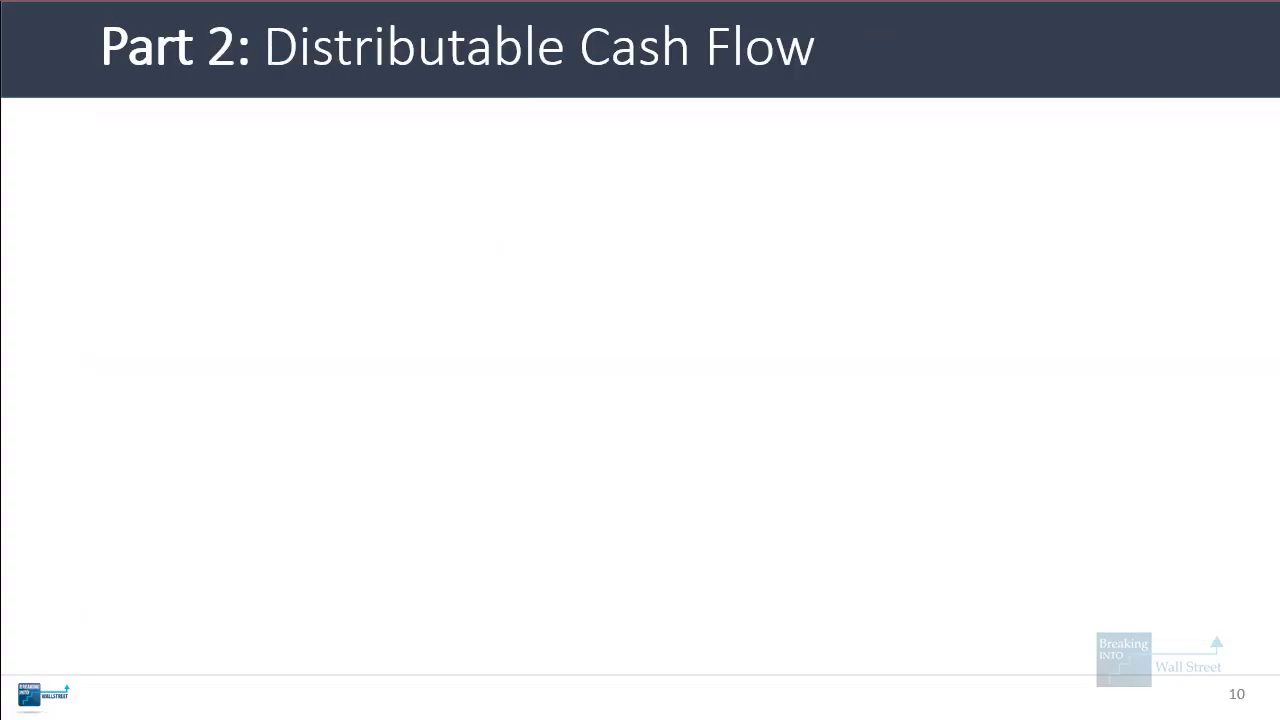
key(Right)
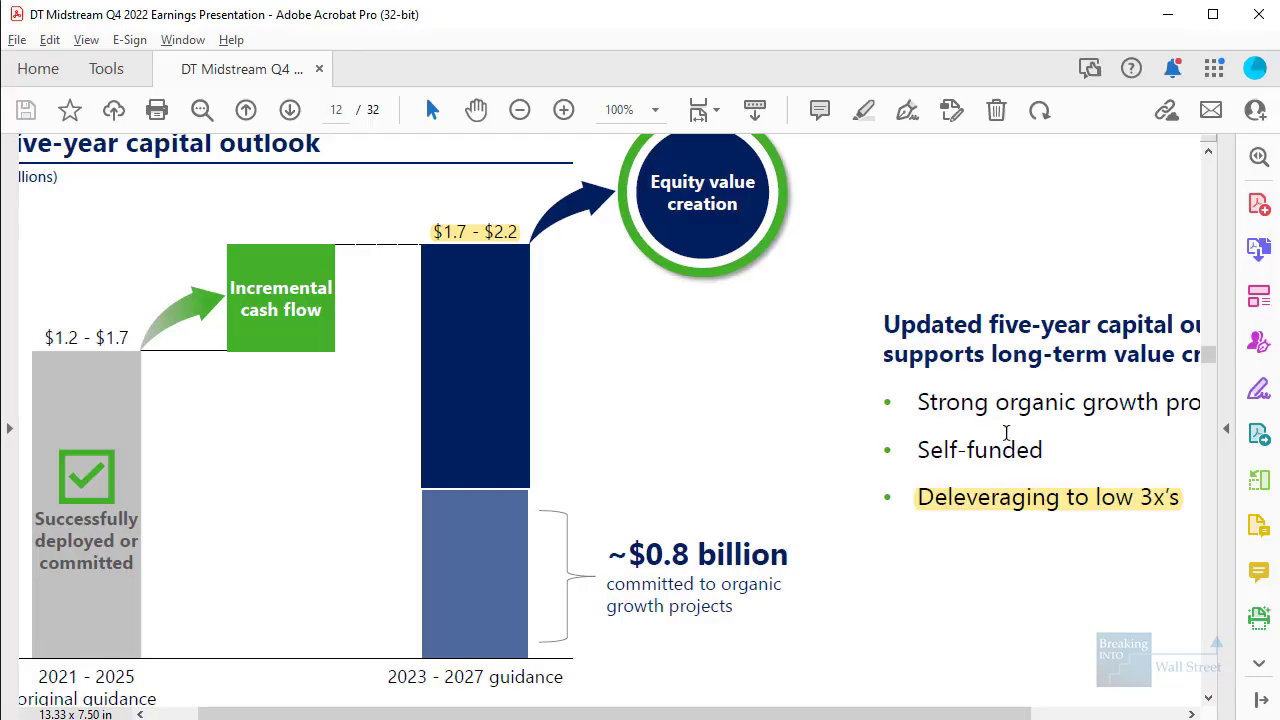
key(ctrl+0)
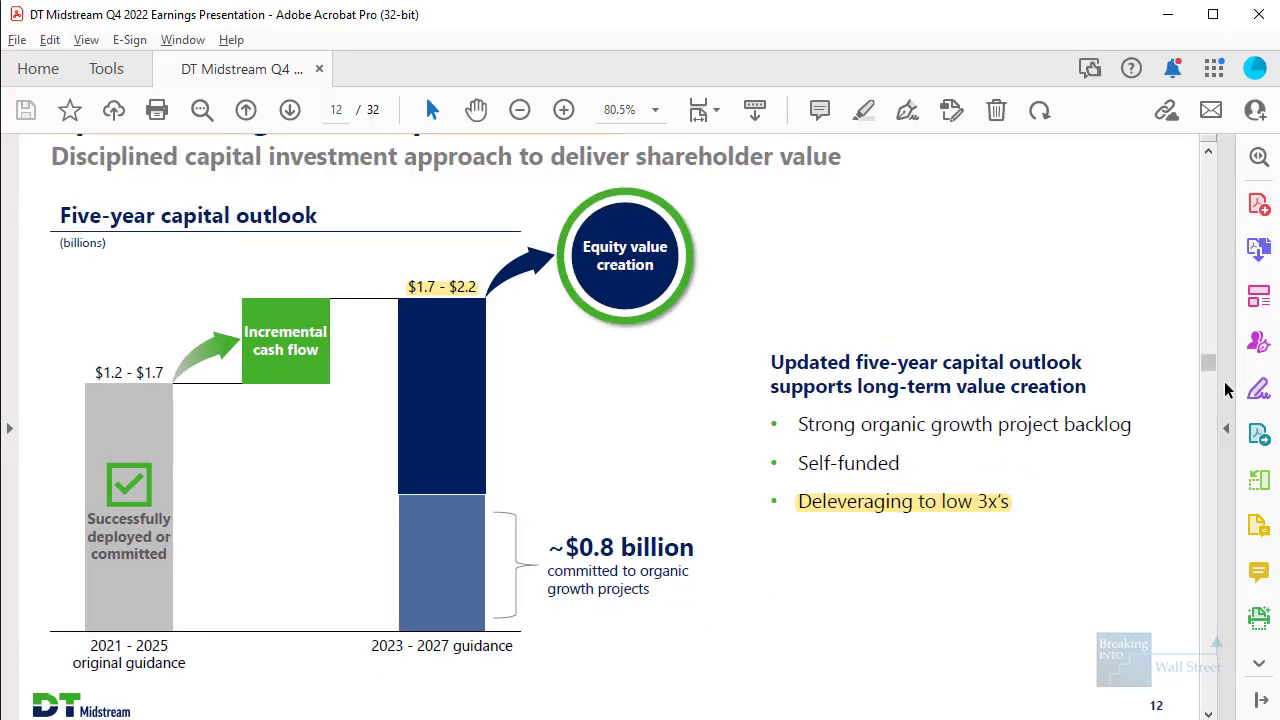
drag(1208, 360, 1197, 688)
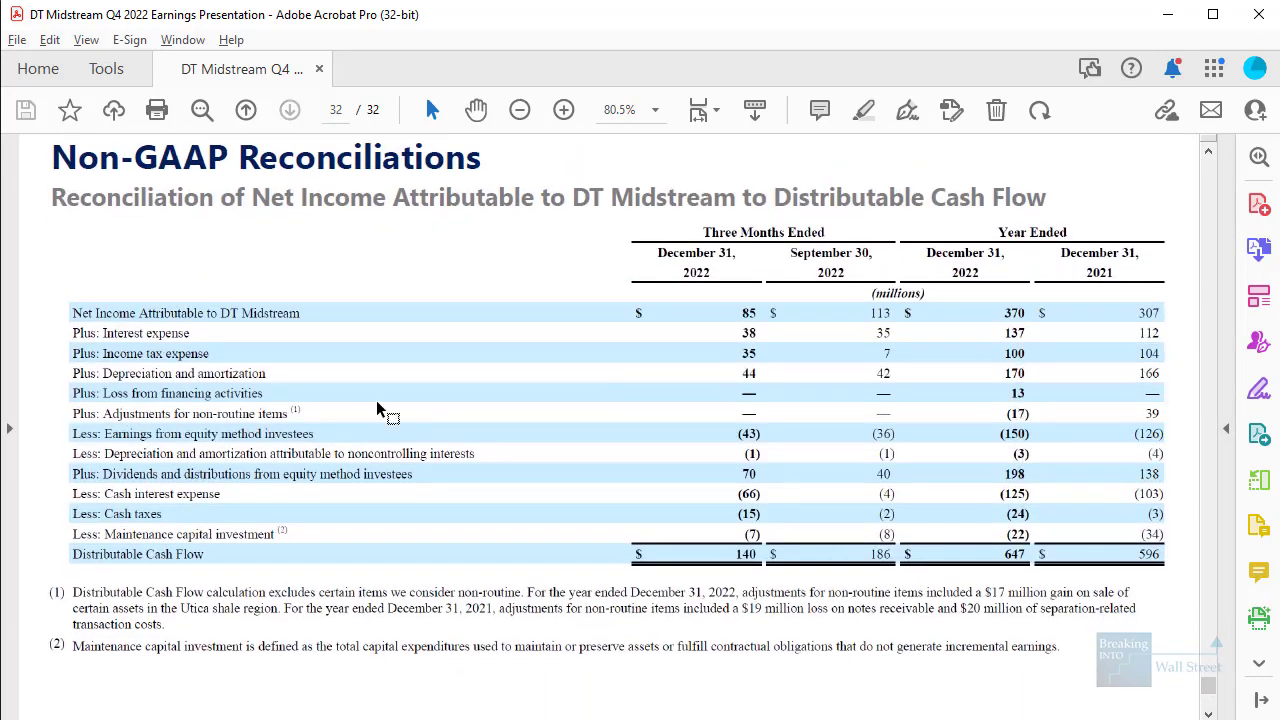
scroll(333, 409, up, 2)
scroll(350, 714, left, 3)
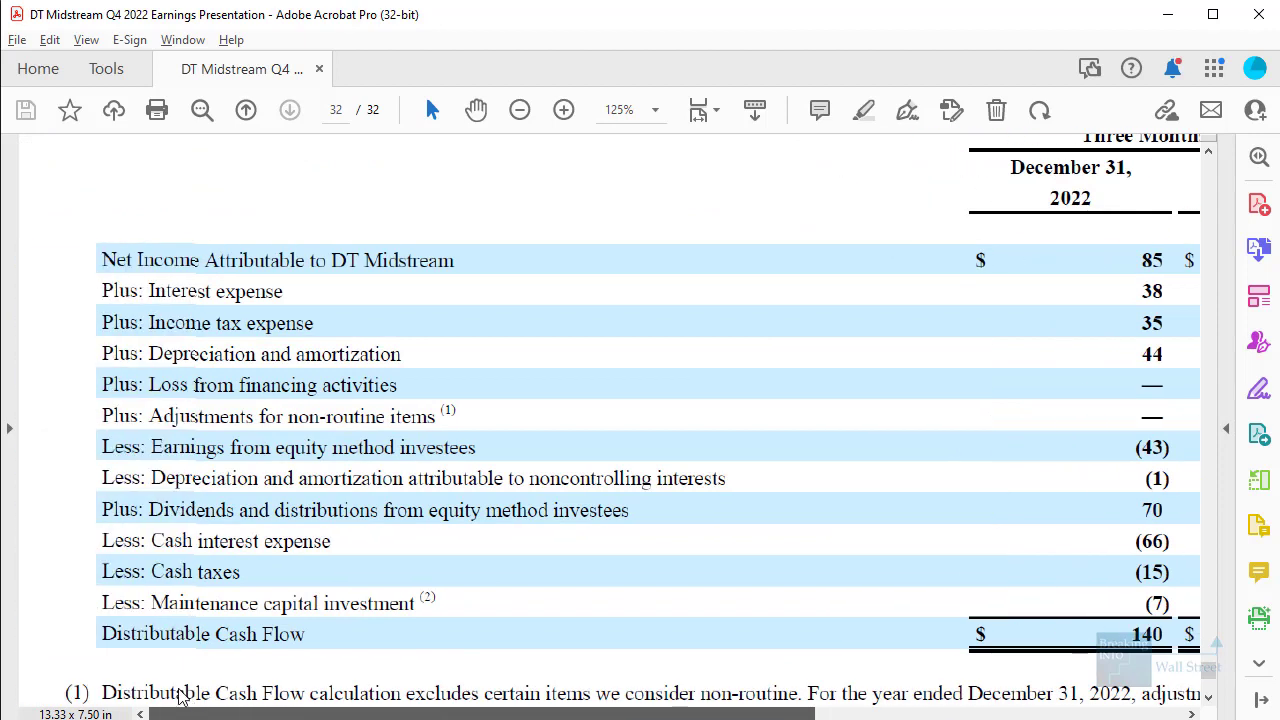
scroll(371, 614, right, 2)
scroll(333, 714, left, 2)
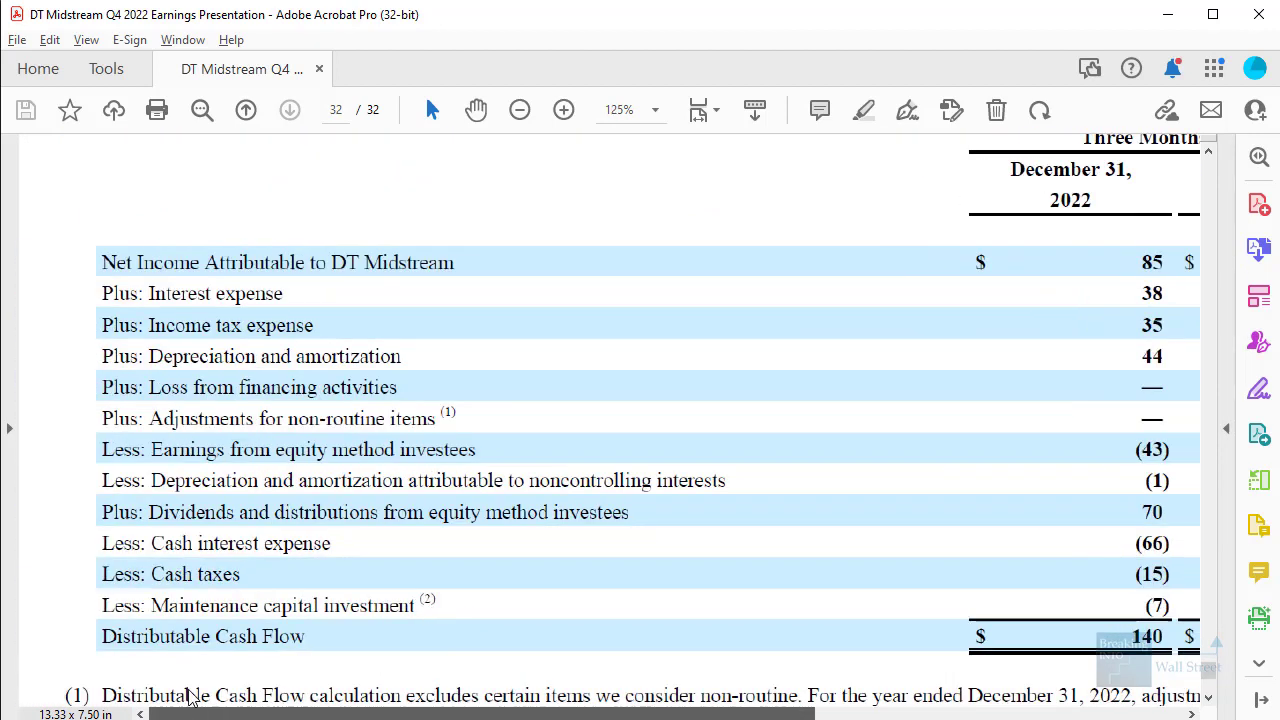
Step: Switch to the Excel model and select the Distributable Cash Flow build from C109 to K121
key(alt+Tab)
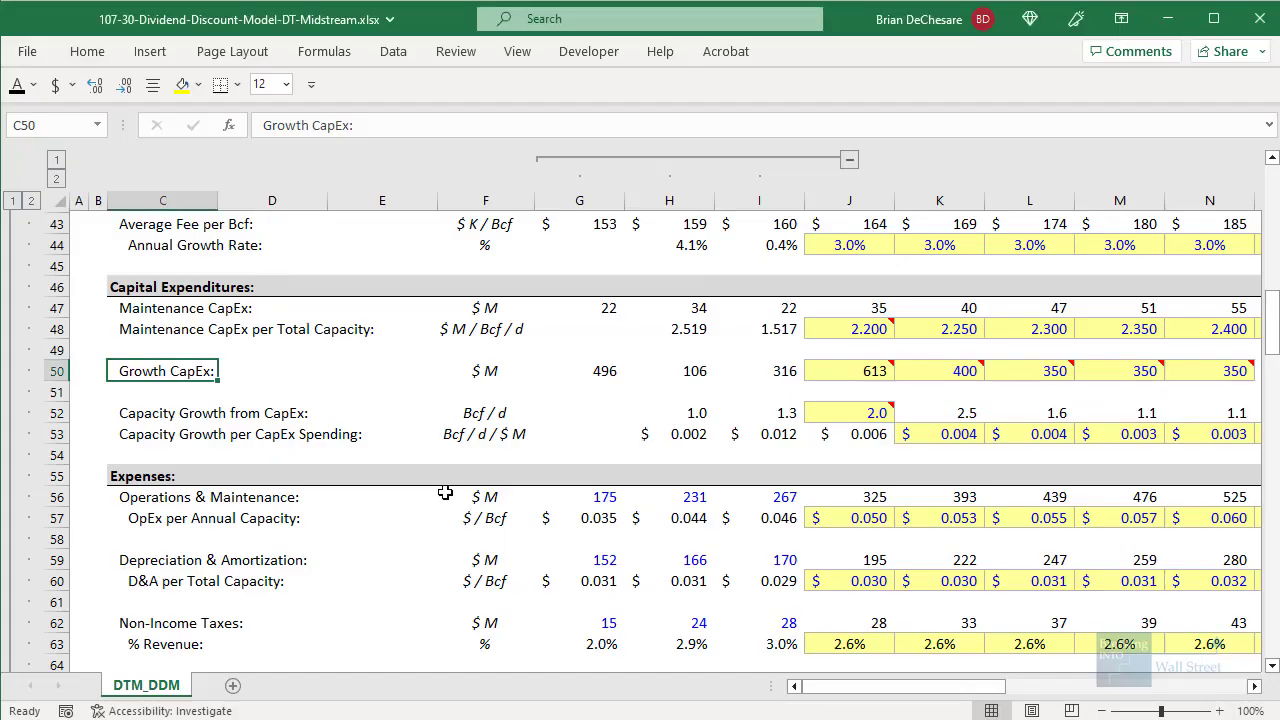
scroll(449, 434, down, 20)
scroll(458, 516, up, 1)
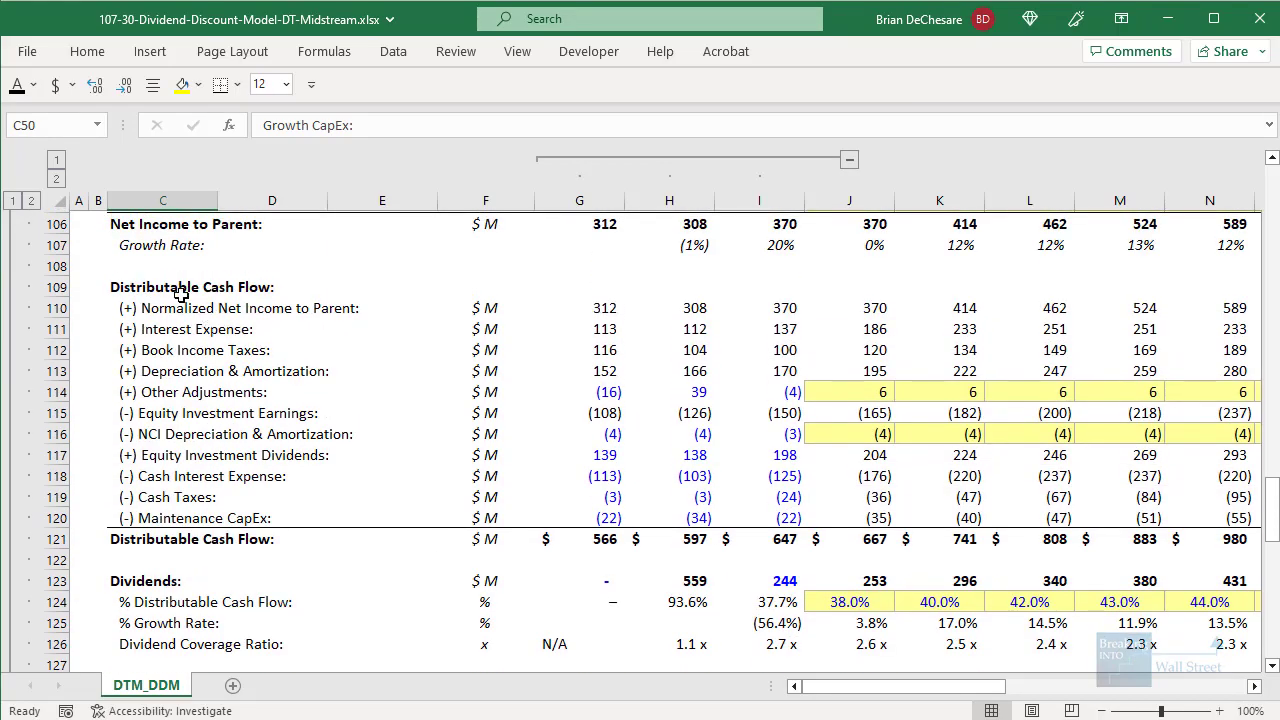
drag(177, 287, 952, 538)
Step: Switch to the earnings presentation PDF, box the line items from Net Income to Distributable Cash Flow, and clear the box
key(alt+Tab)
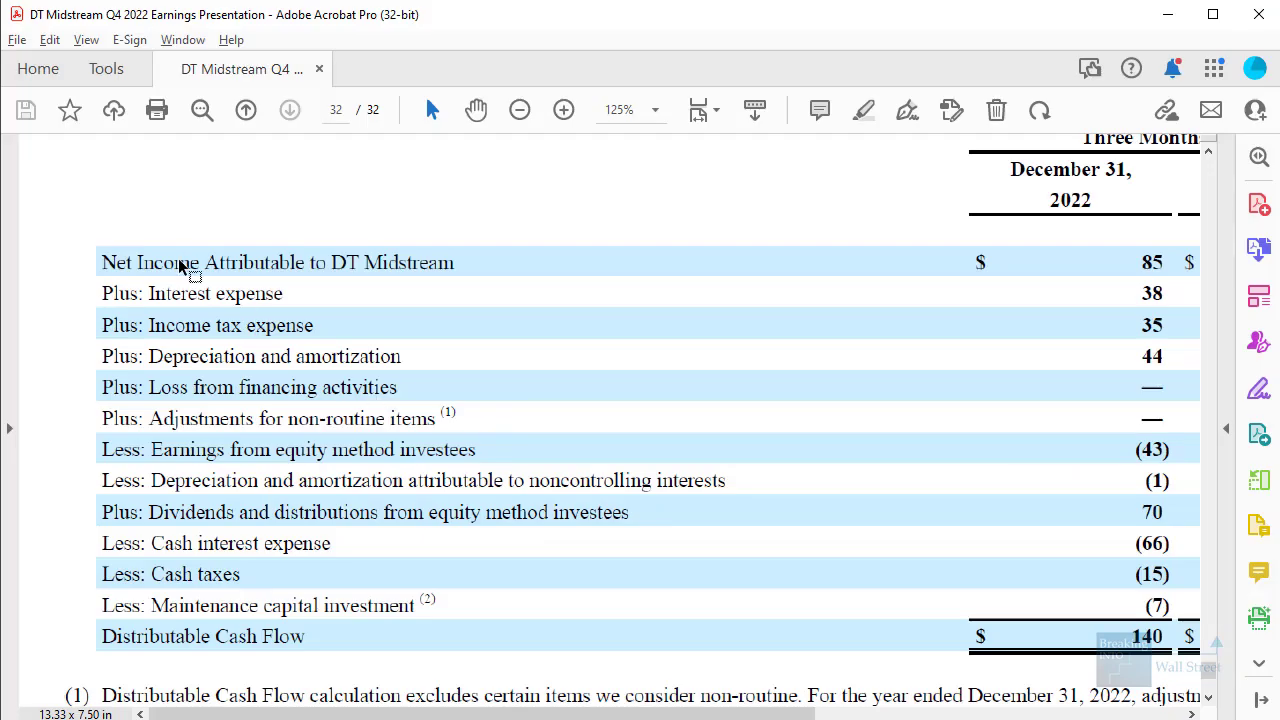
mouse_move(72, 233)
mouse_down()
mouse_move(632, 579)
mouse_move(792, 712)
mouse_move(822, 661)
mouse_up()
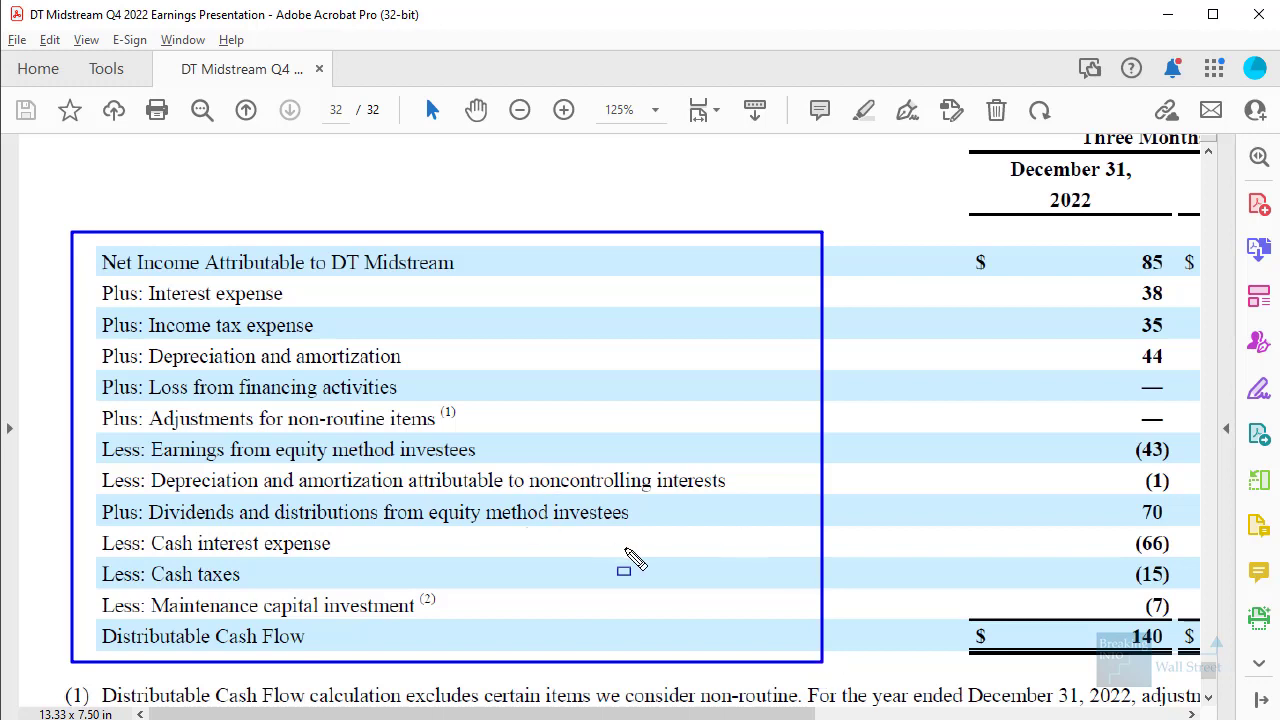
key(Escape)
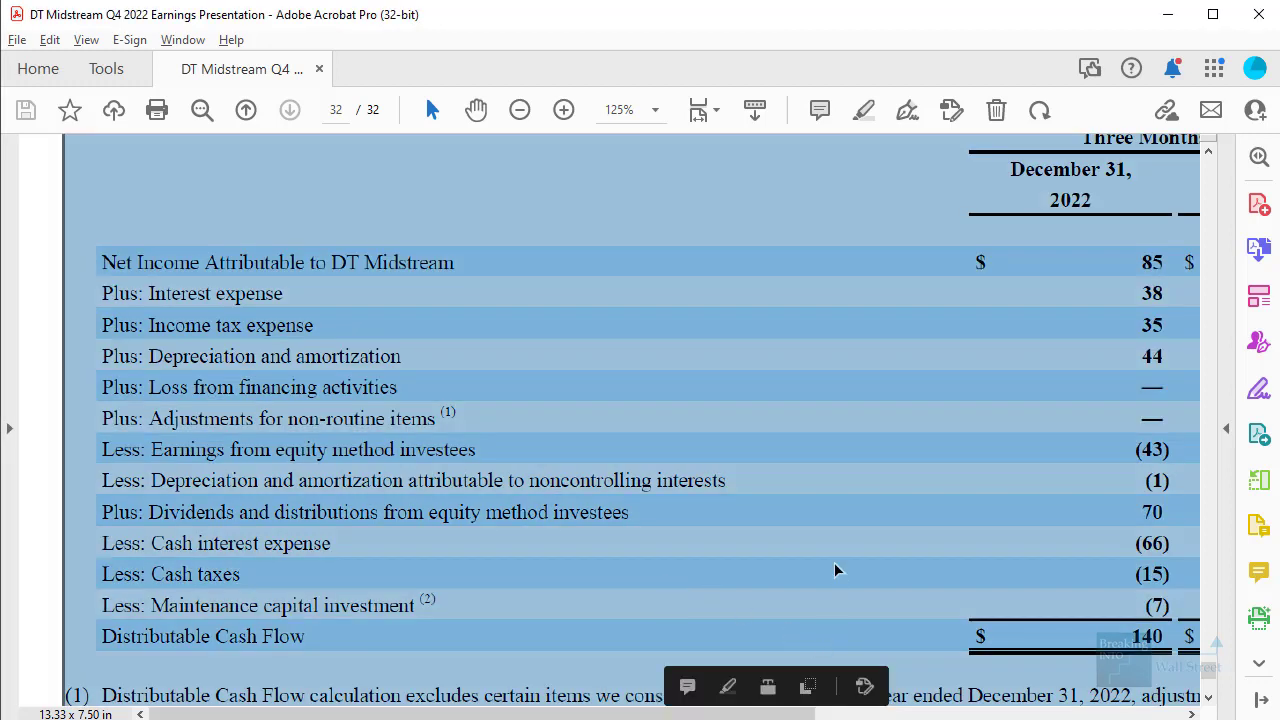
Step: Return to the Excel model and select the Equity Investment Earnings Growth Rate and Dividends % Earnings assumptions in rows 74 and 75
key(alt+Tab)
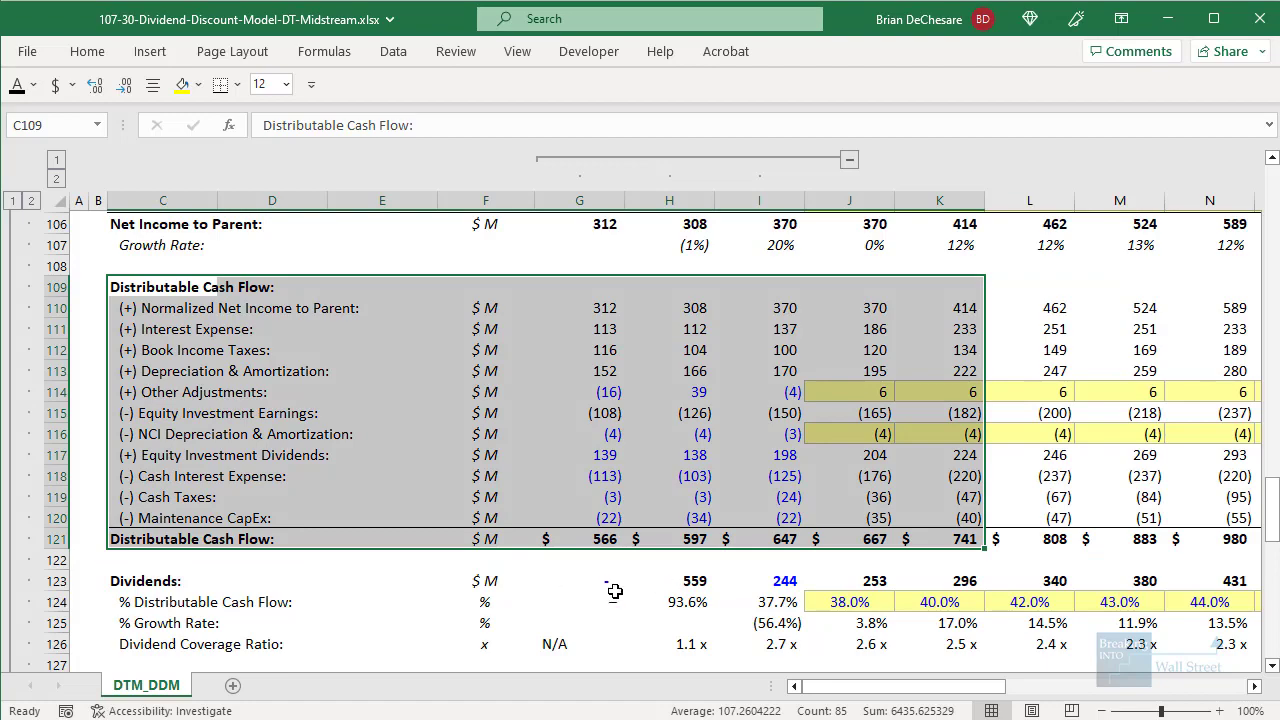
click(646, 621)
click(868, 370)
scroll(875, 400, up, 14)
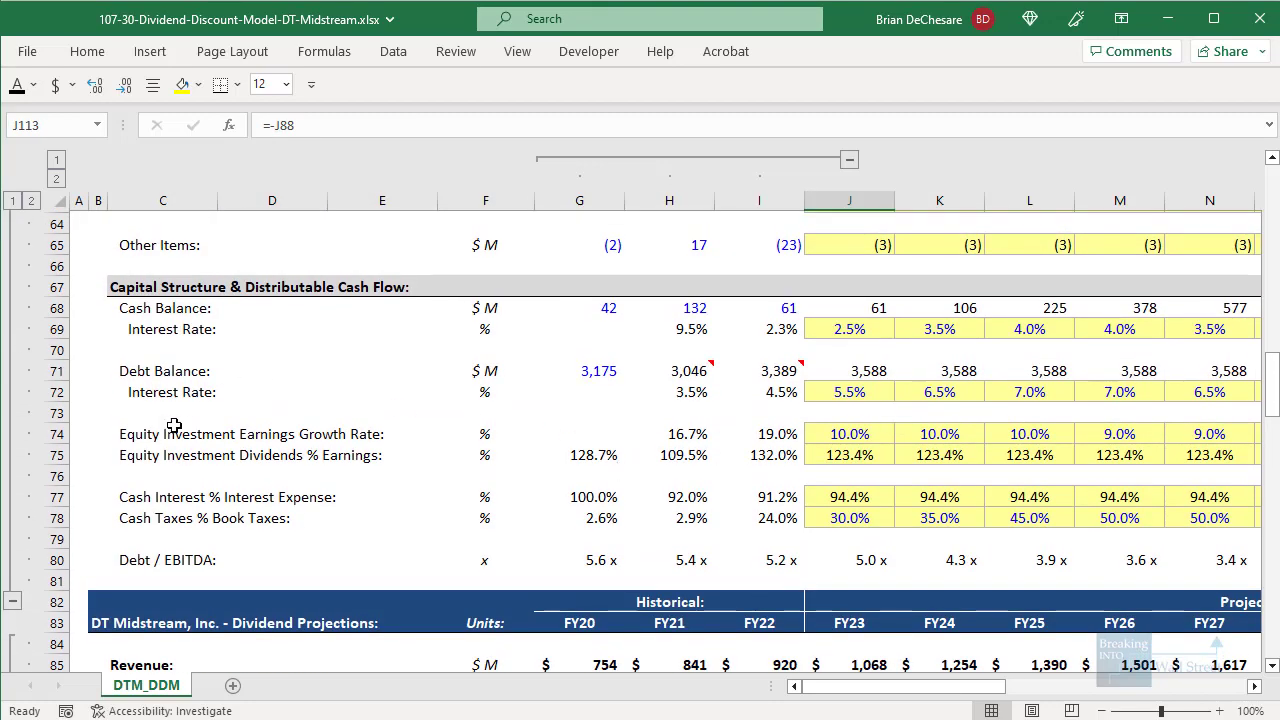
click(174, 426)
key(shift+space)
key(shift+Down)
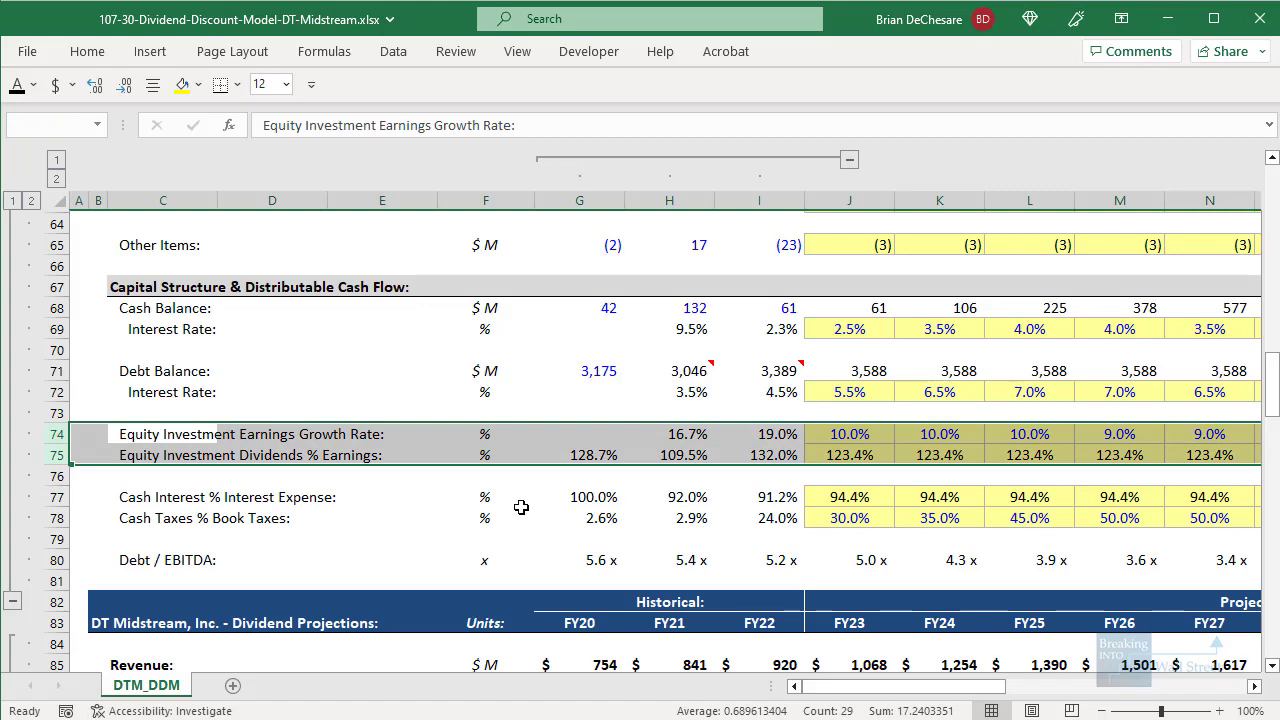
Step: Select the Cash Interest % Interest Expense and Cash Taxes % Book Taxes assumptions in rows 77 and 78
key(Down)
key(Down)
key(Down)
key(shift+space)
key(shift+Down)
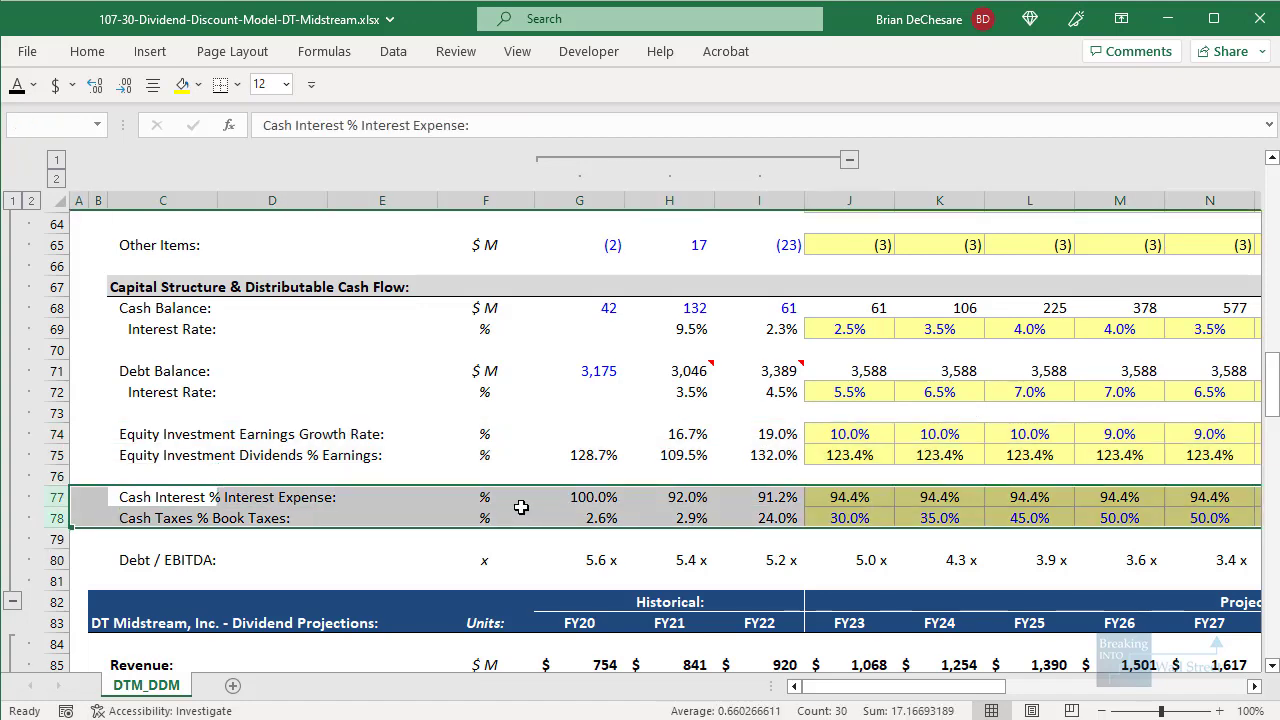
Step: Box the Normalized Net Income, Depreciation & Amortization and Maintenance CapEx rows in the Distributable Cash Flow section, and clear the marks
scroll(520, 500, up, 3)
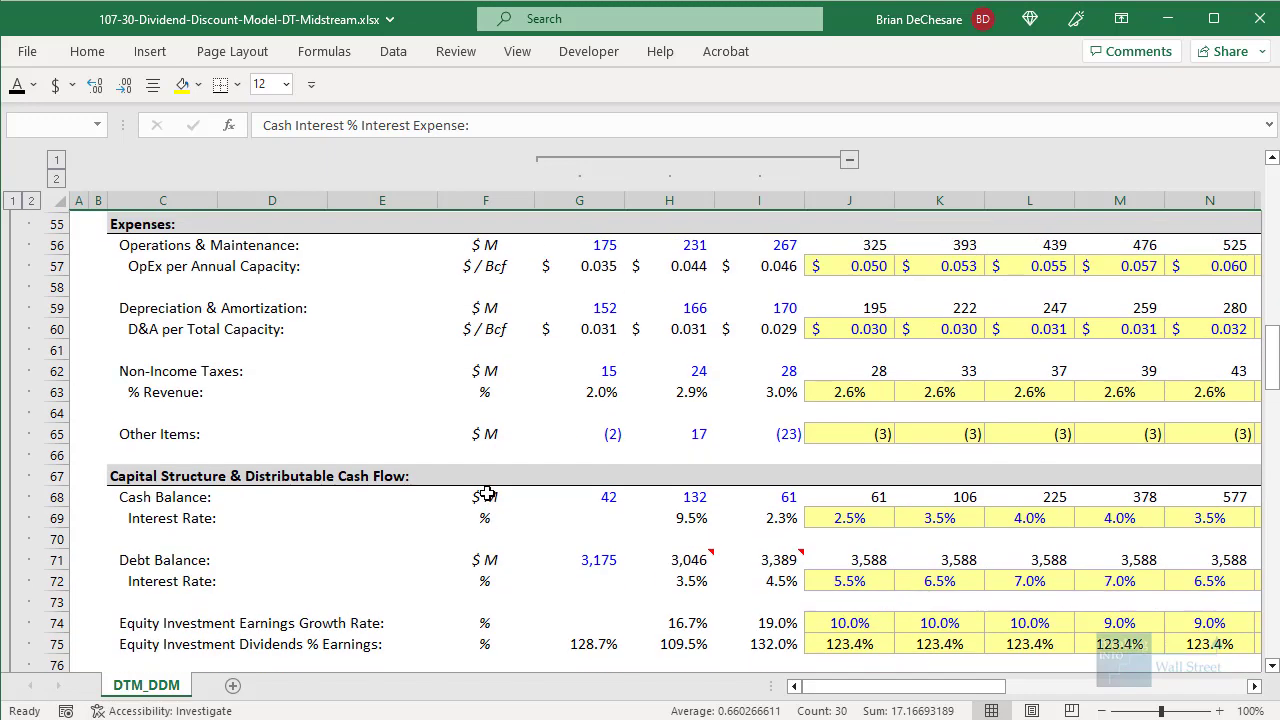
scroll(486, 486, down, 9)
scroll(530, 492, down, 7)
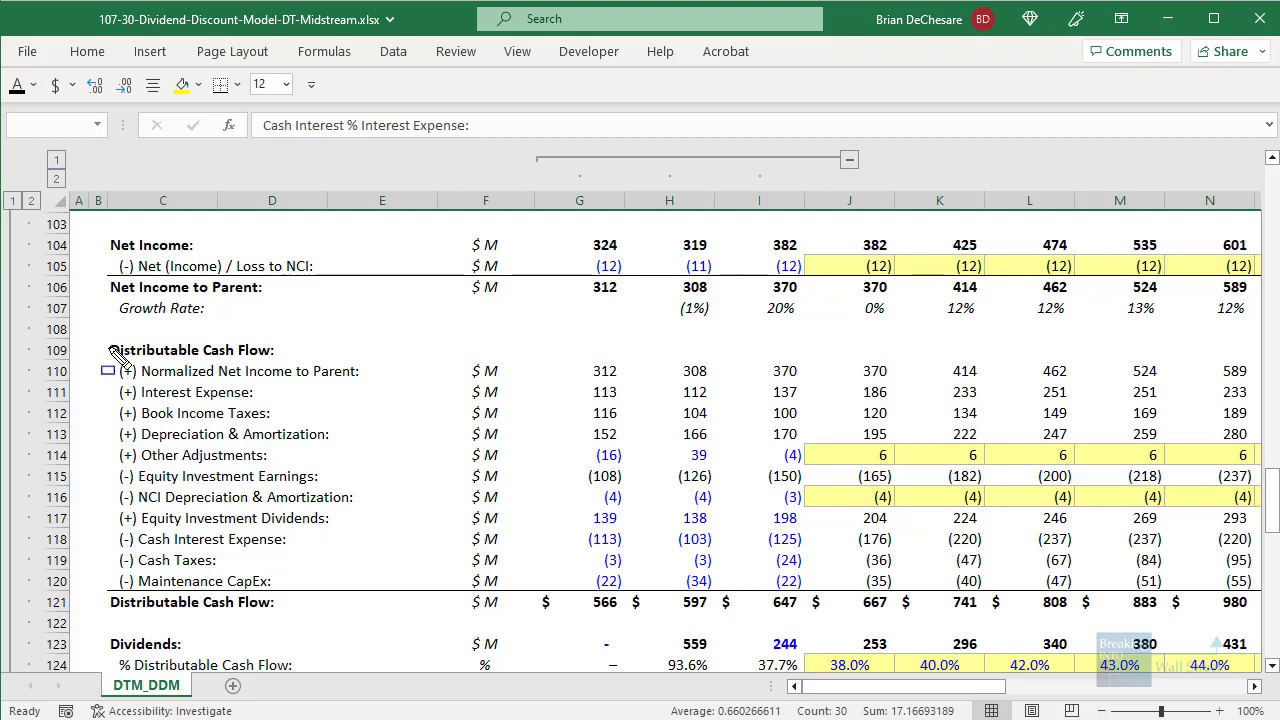
mouse_move(103, 347)
mouse_down()
mouse_move(871, 434)
mouse_move(921, 381)
mouse_up()
mouse_move(100, 412)
mouse_down()
mouse_move(160, 437)
mouse_move(1014, 458)
mouse_move(1004, 450)
mouse_up()
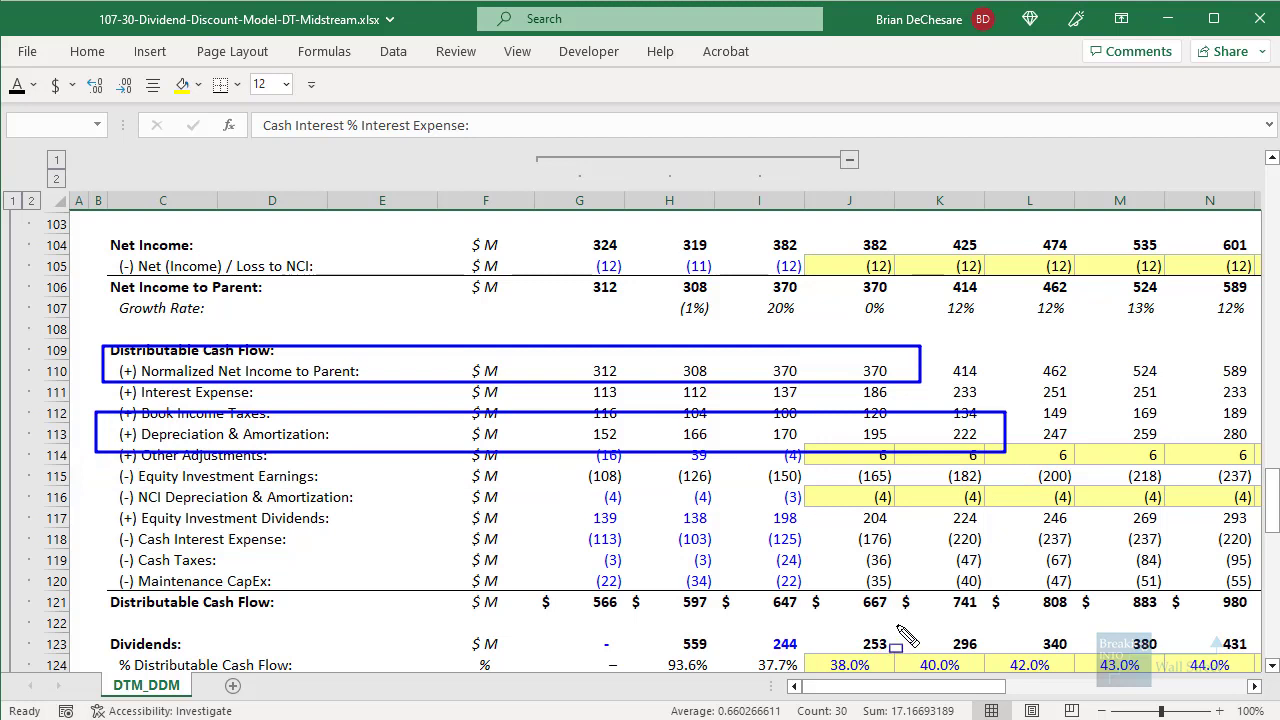
drag(115, 571, 1015, 594)
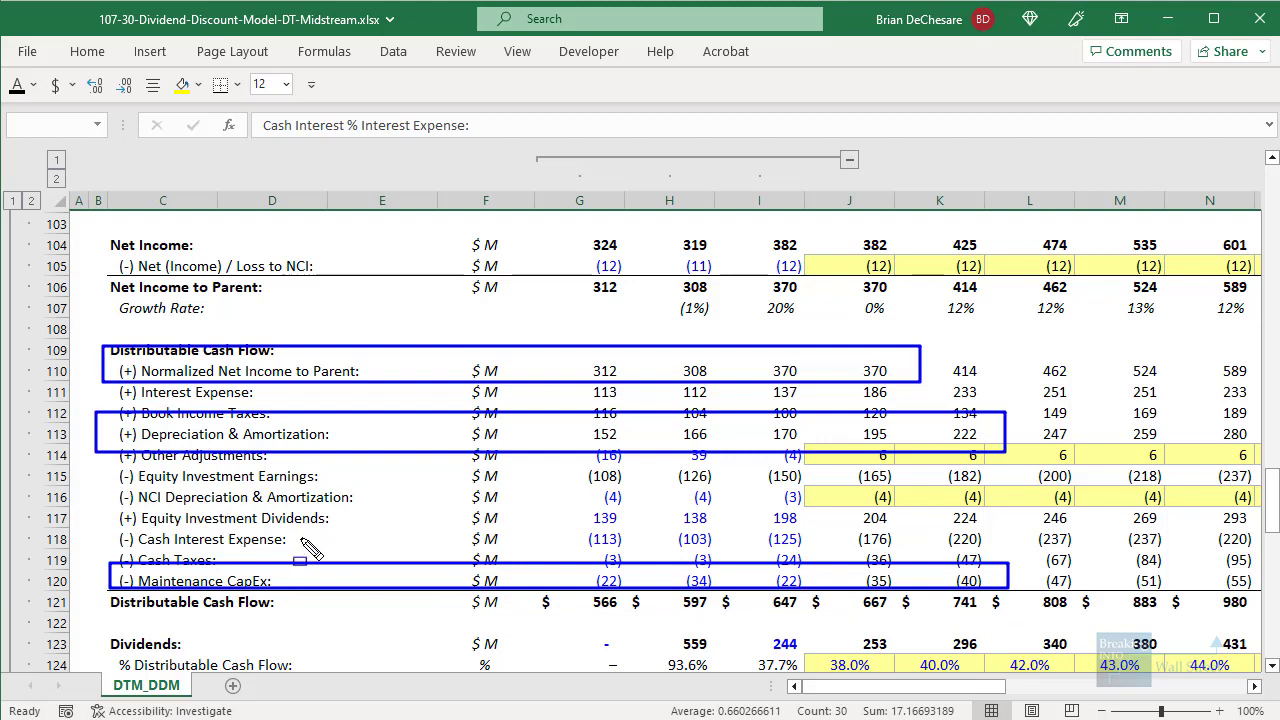
key(Escape)
Step: Inspect the FY23 Cash Taxes formula in J119 and the FY23 Dividends formula in J123
click(495, 600)
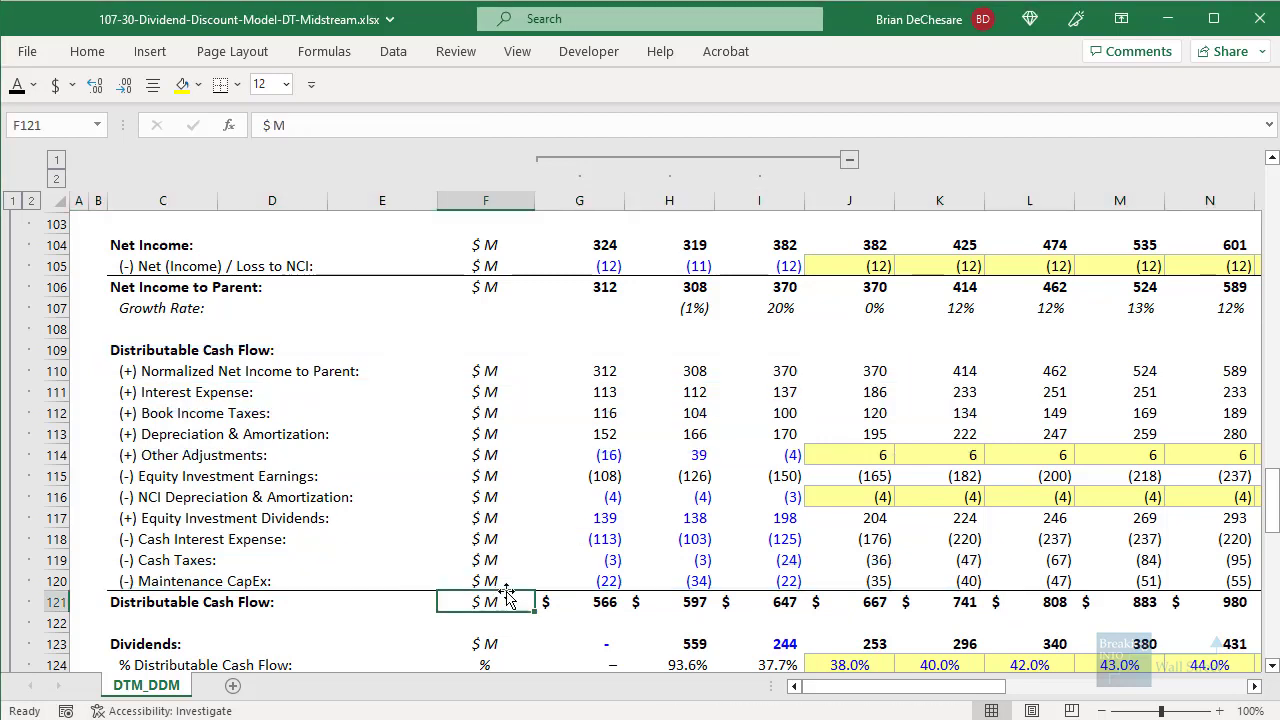
click(855, 560)
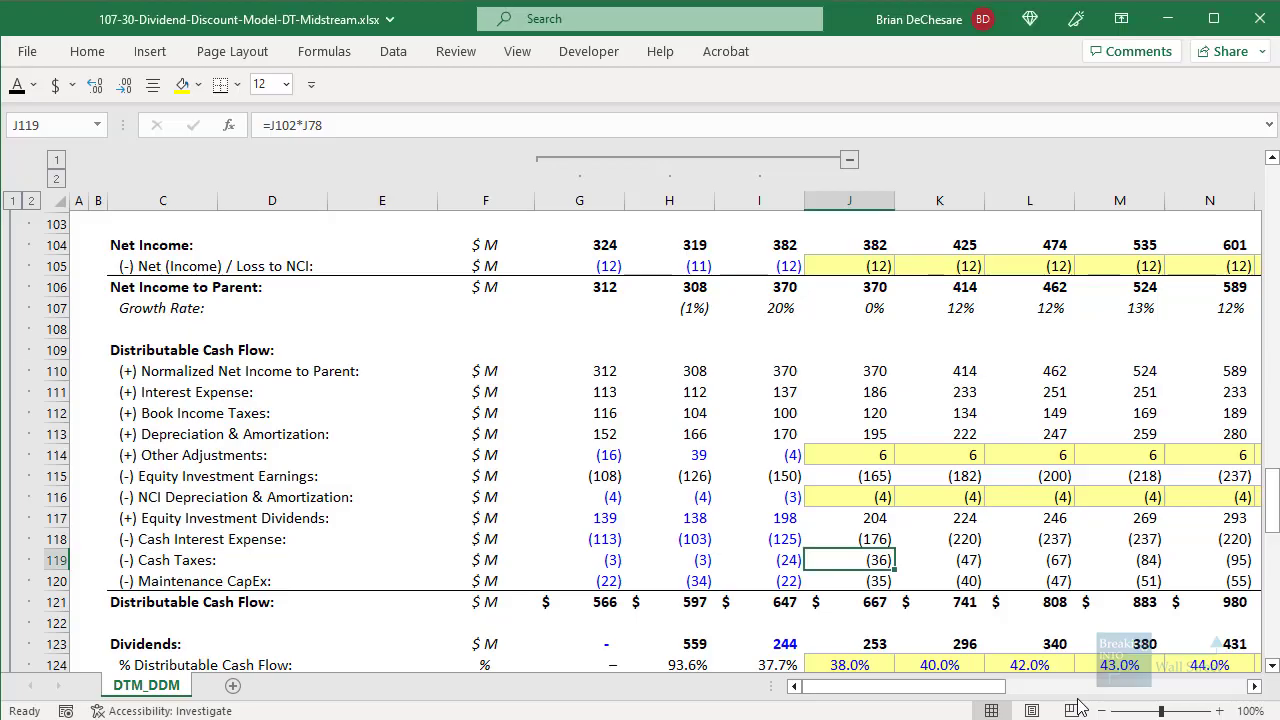
scroll(837, 405, down, 5)
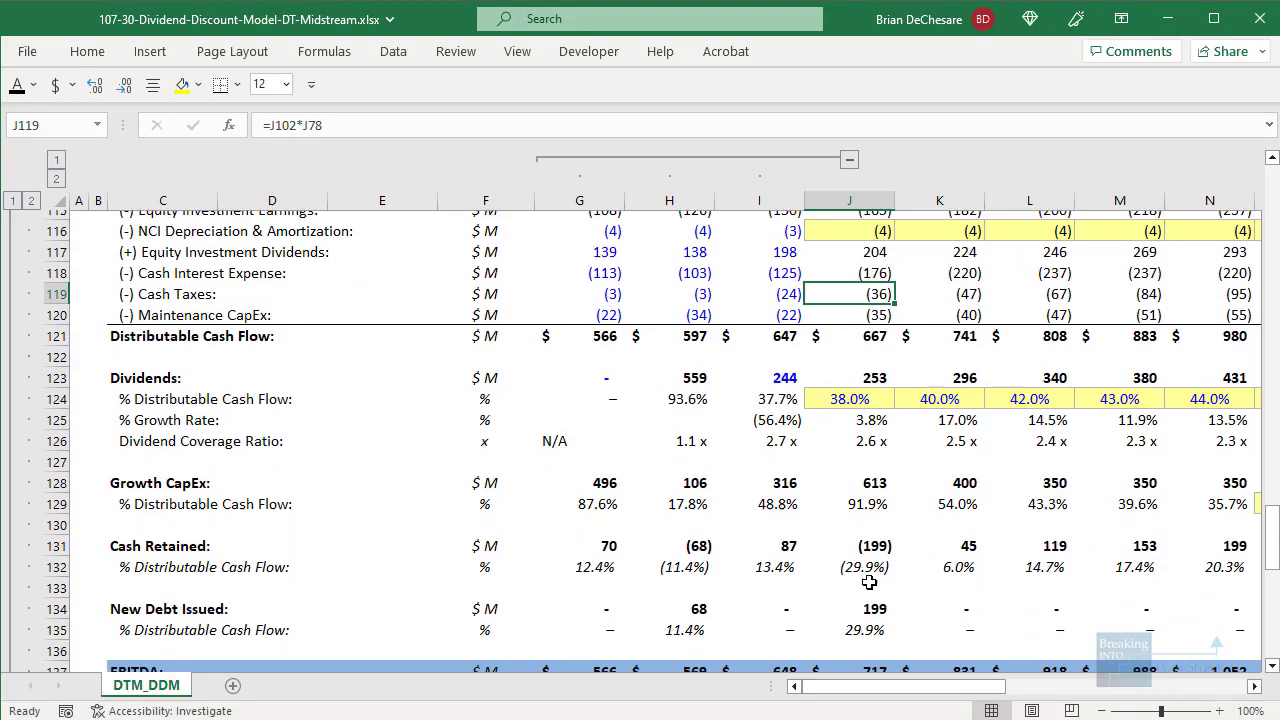
click(851, 328)
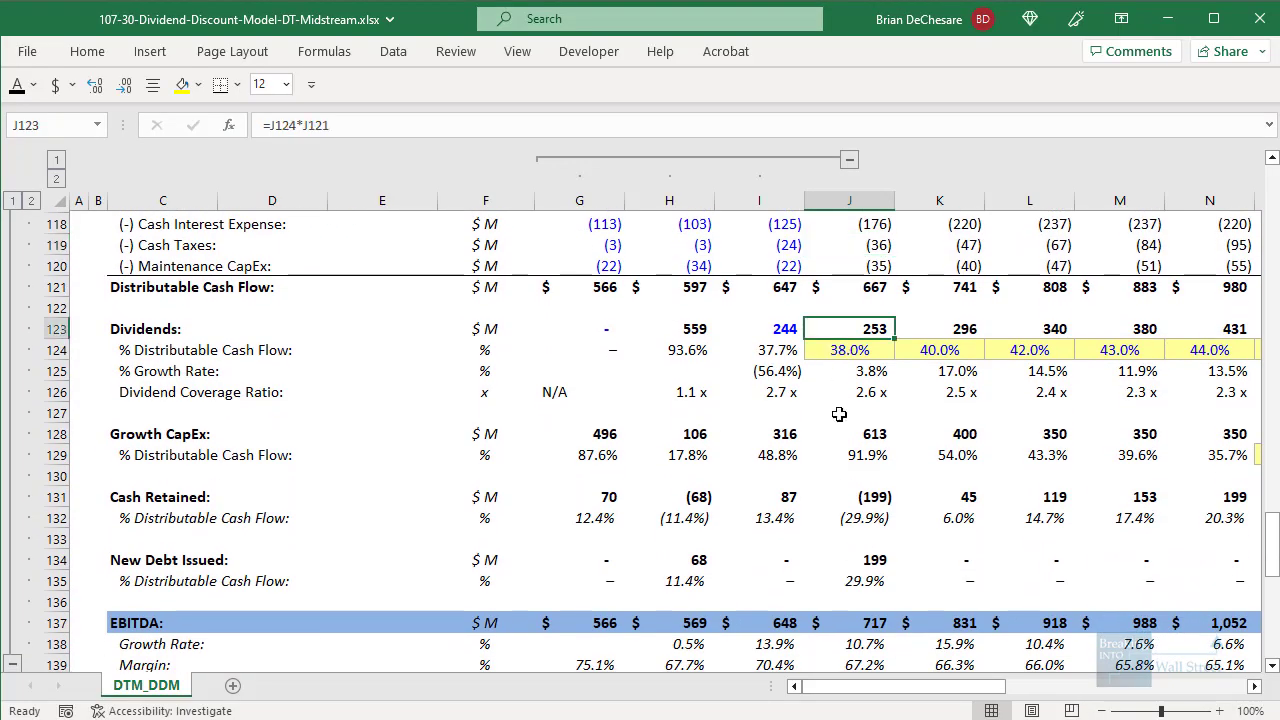
key(F2)
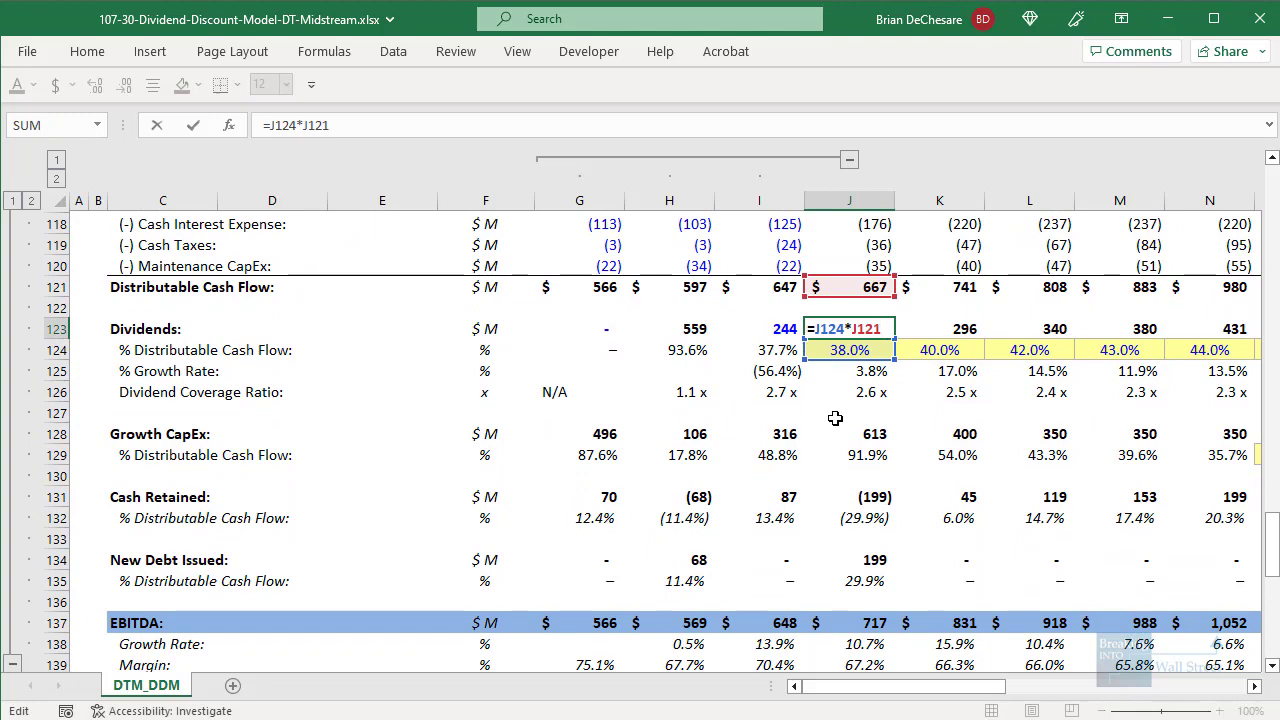
key(Escape)
Step: Step along the Dividends row to FY32 in S123 and return to the start of the row
key(Right)
key(Right)
key(Right)
key(Right)
key(Right)
key(Right)
key(Right)
key(Right)
key(Right)
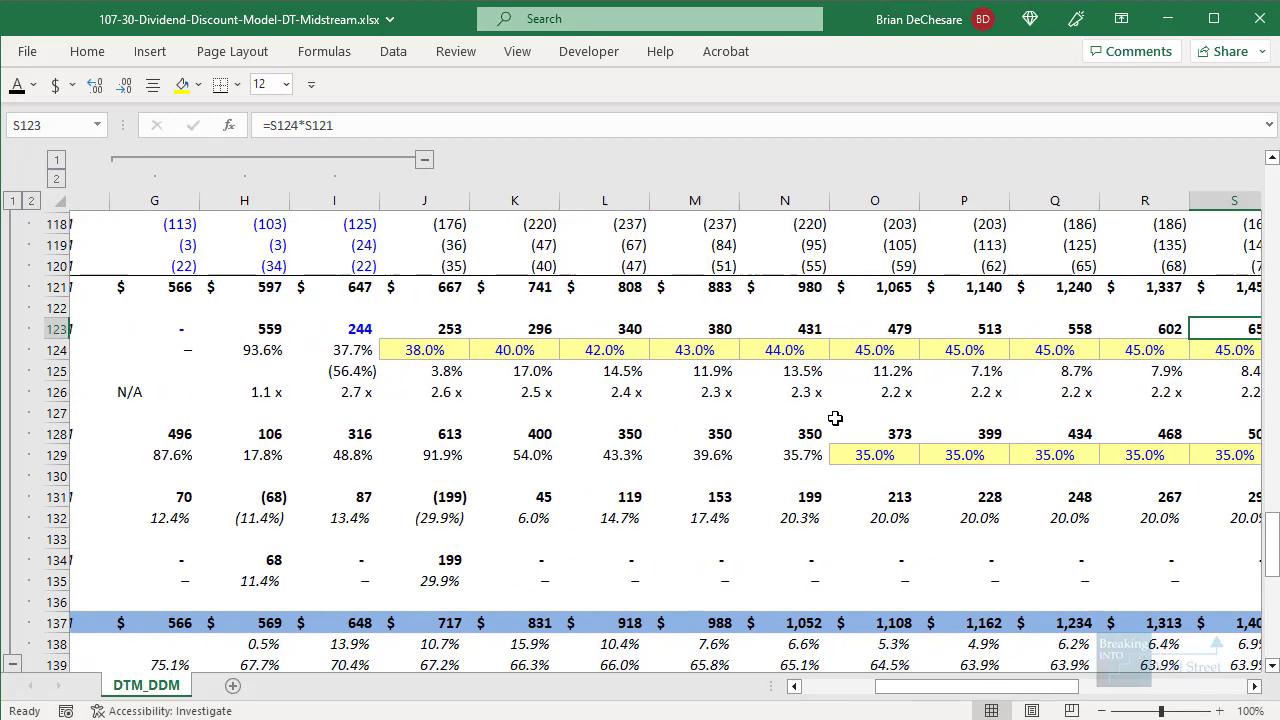
key(ctrl+Left)
key(ctrl+Left)
key(ctrl+Left)
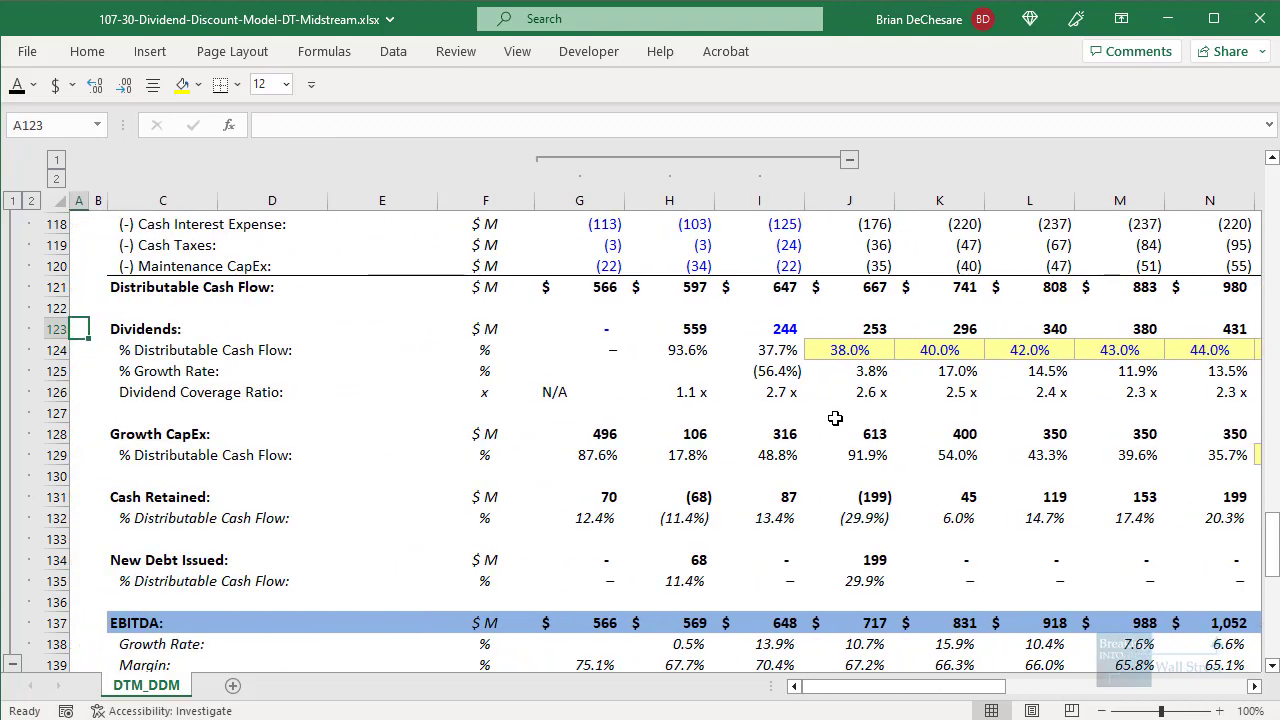
Step: Inspect the Dividend Coverage Ratio formula in J126 and select the ratios from H126 to S126
click(801, 414)
click(812, 391)
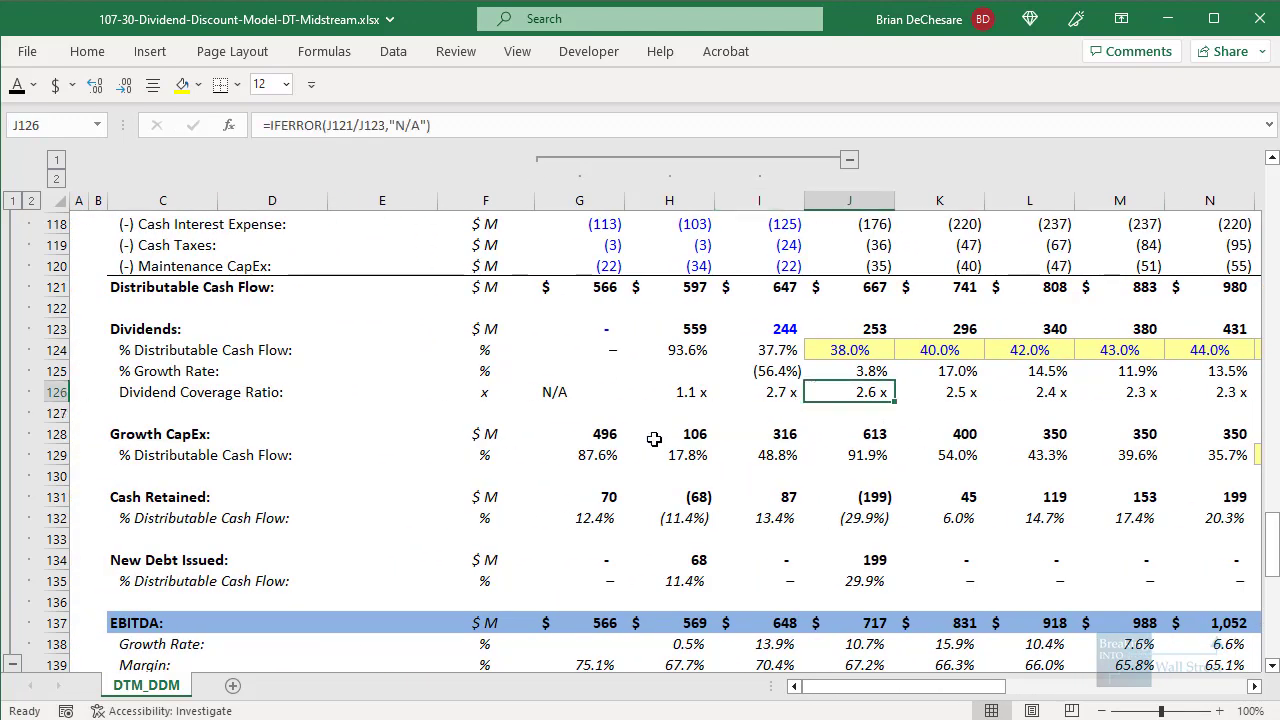
drag(696, 401, 1194, 394)
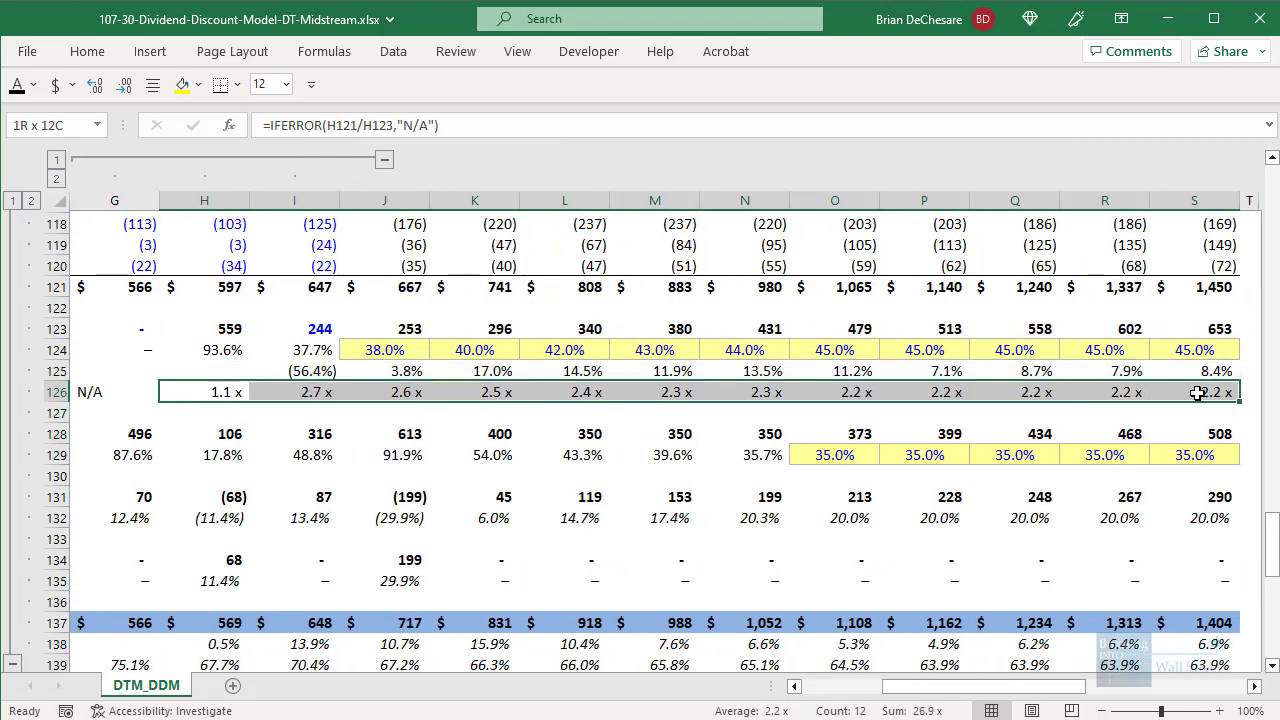
click(827, 690)
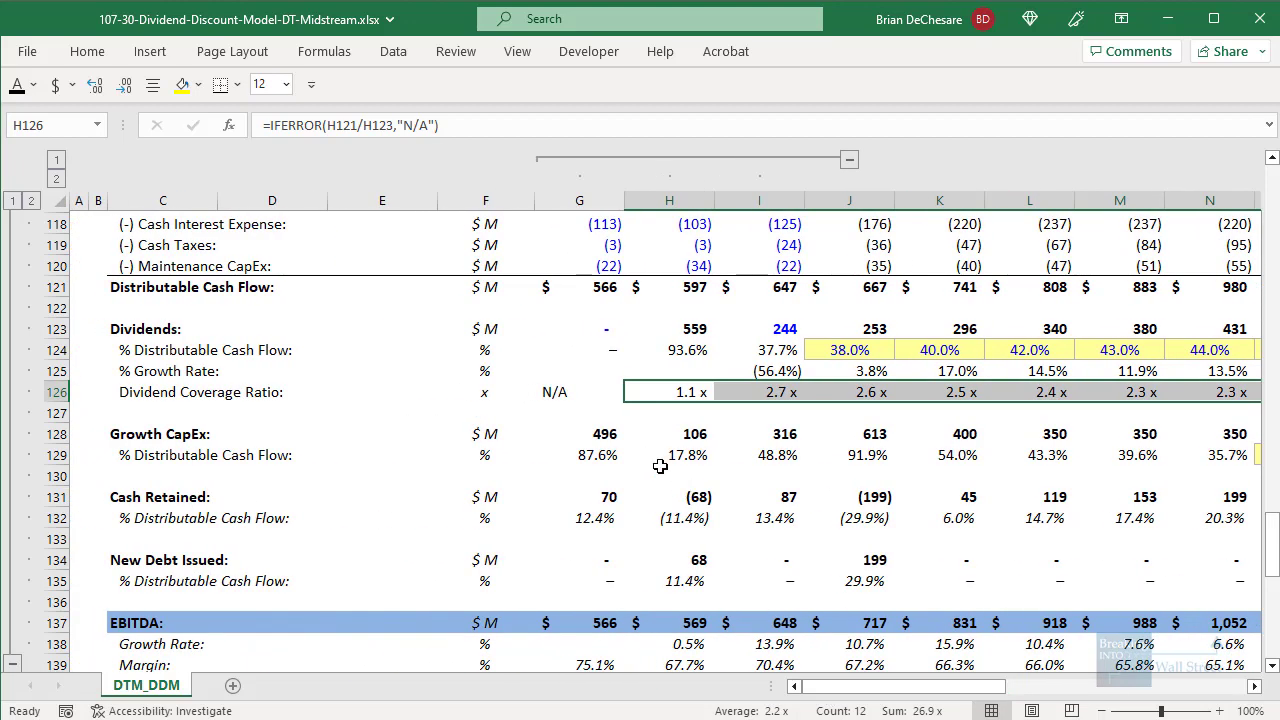
Step: Select Growth CapEx and its % of Distributable Cash Flow for FY22 and FY23, and move on to FY24 in K128
click(775, 450)
click(829, 410)
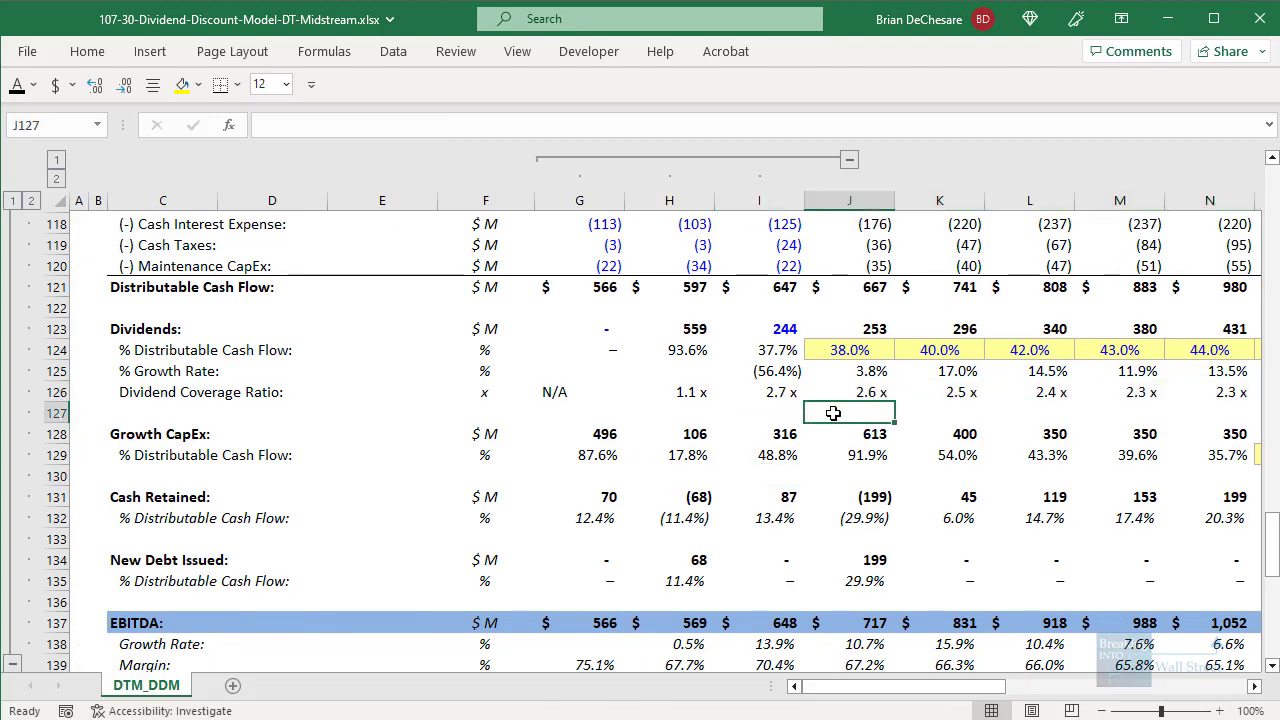
key(Down)
key(shift+Down)
key(shift+Left)
key(Right)
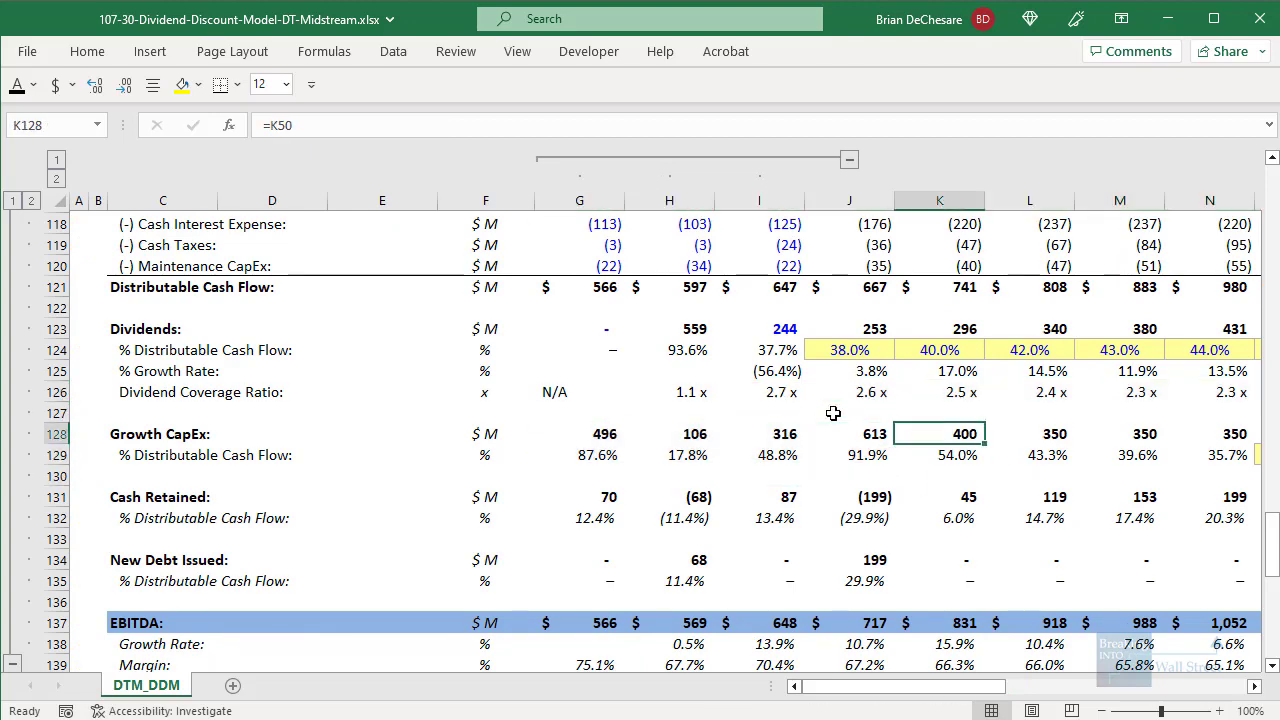
Step: Select Growth CapEx and its % of Distributable Cash Flow for FY24 through FY32, K128 to S129
key(shift+Down)
key(shift+Right)
key(shift+Right)
key(shift+Right)
key(shift+Right)
key(shift+Right)
key(shift+Right)
key(shift+Right)
key(shift+Right)
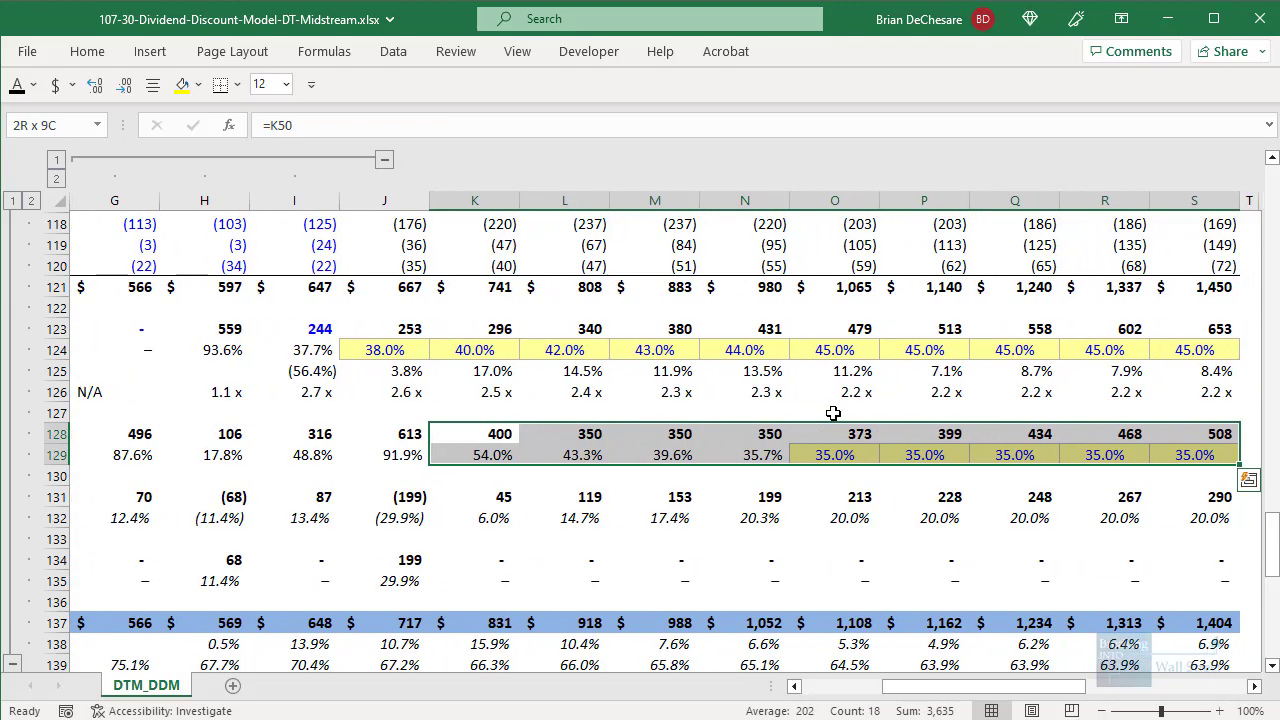
scroll(833, 413, right, 1)
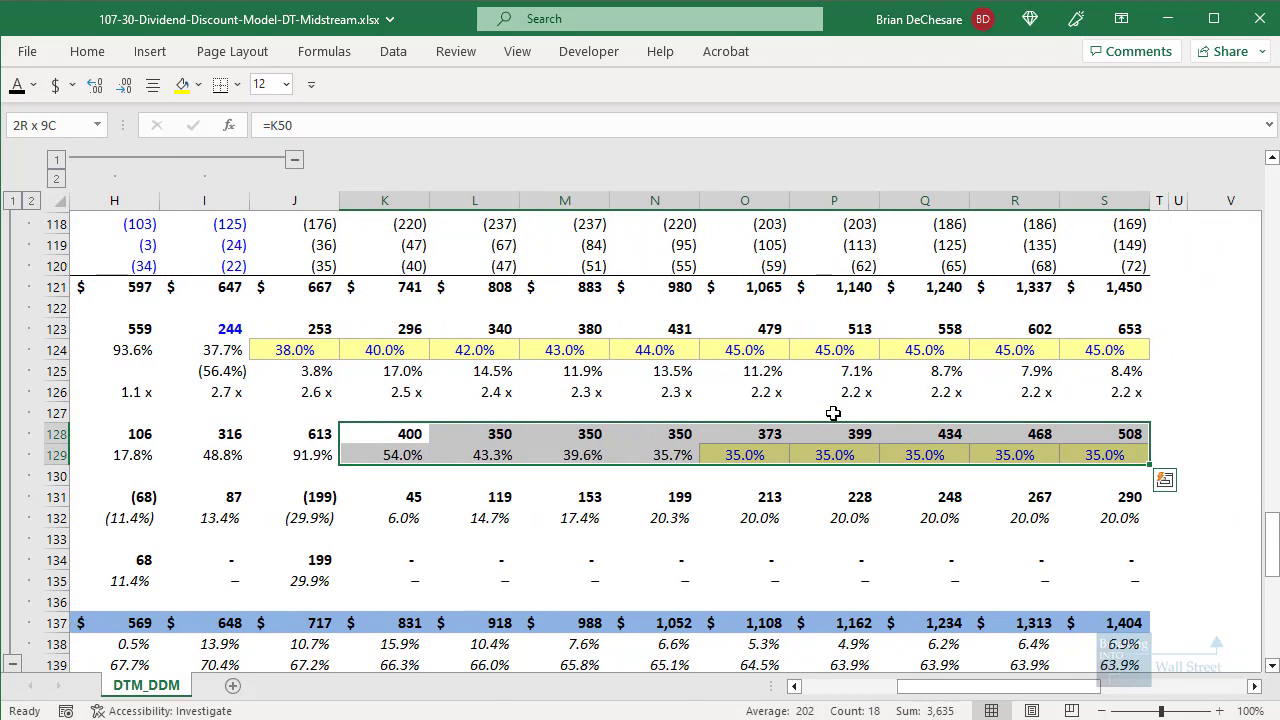
Step: Inspect the FY24 Cash Retained formula in K131 and mark the Distributable Cash Flow, Dividends, Growth CapEx and Cash Retained rows
key(Home)
click(902, 497)
key(F2)
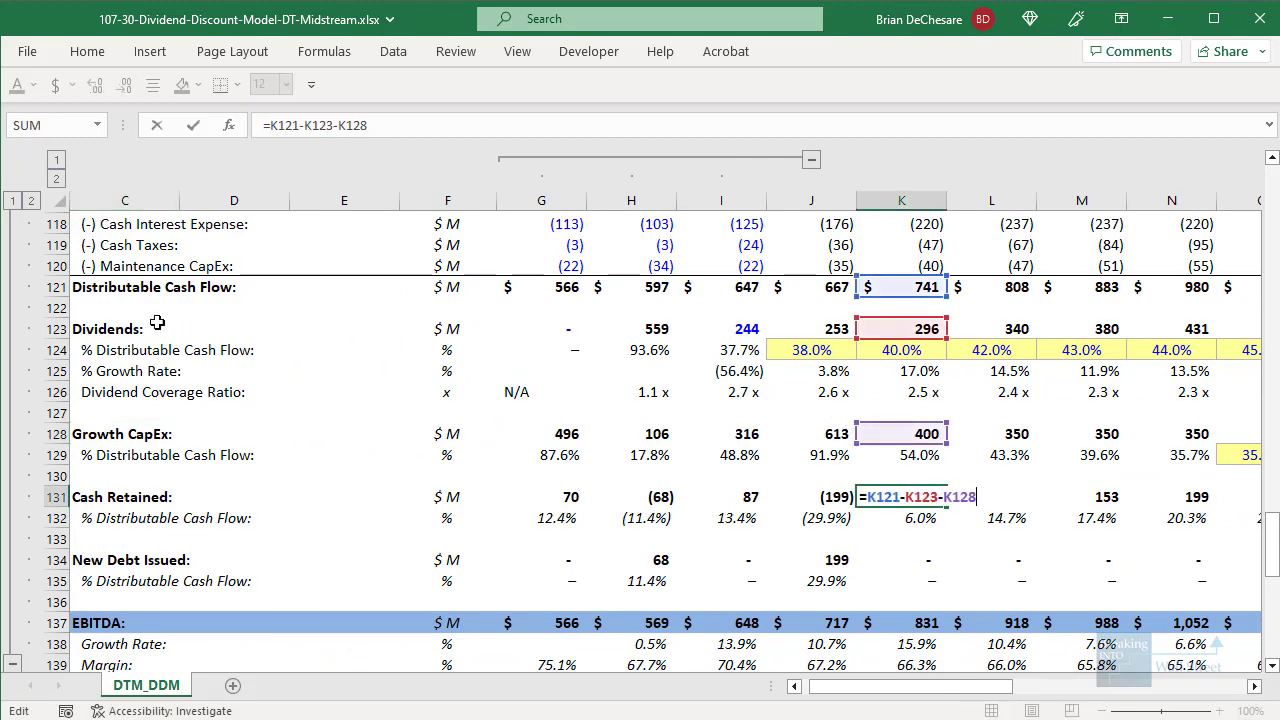
mouse_move(52, 260)
mouse_down()
mouse_move(958, 412)
mouse_move(985, 360)
mouse_up()
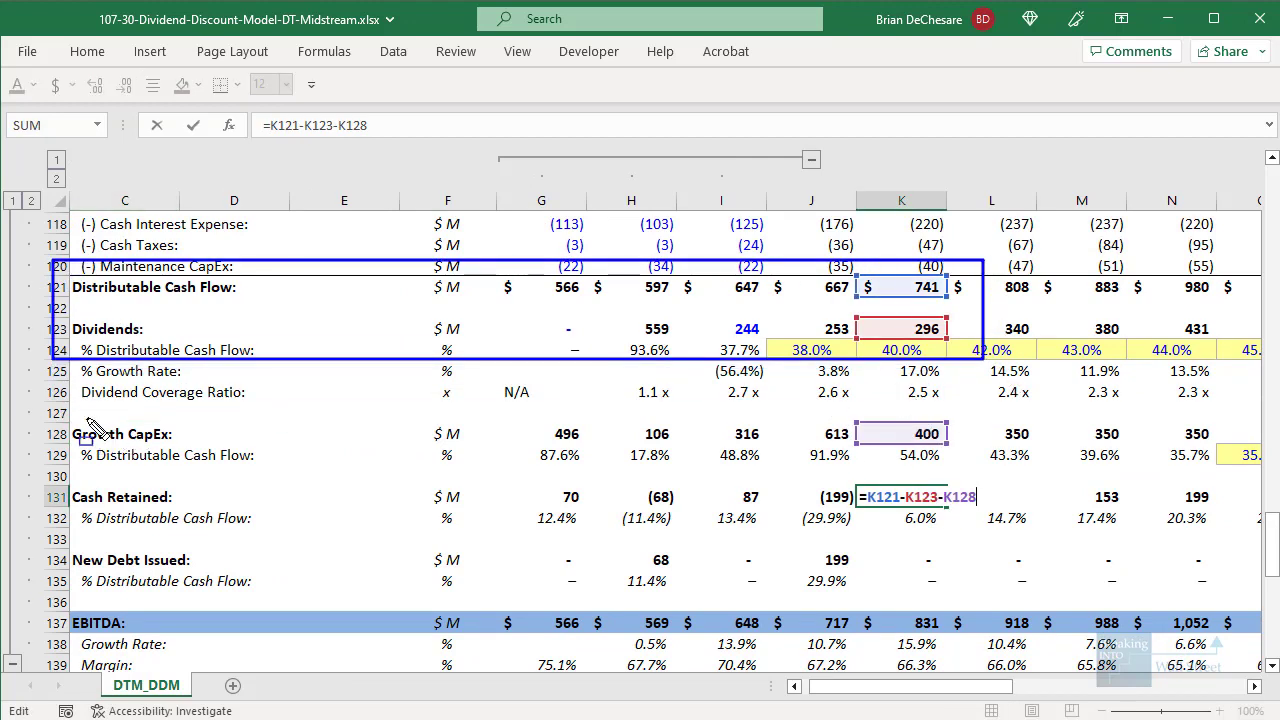
mouse_move(48, 406)
mouse_down()
mouse_move(848, 466)
mouse_move(963, 452)
mouse_up()
drag(55, 484, 1028, 519)
key(Escape)
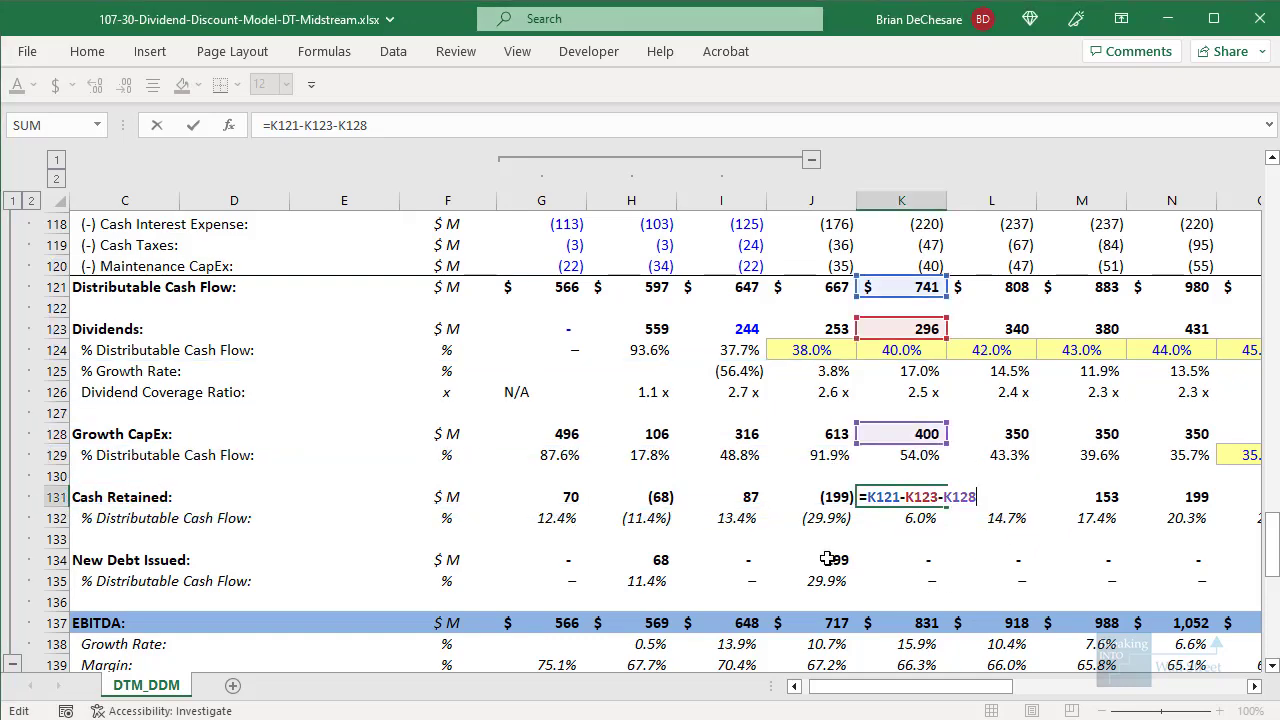
key(Return)
Step: Inspect the FY23 New Debt Issued formula in J134 and move on to FY24 in K134
click(828, 558)
key(F2)
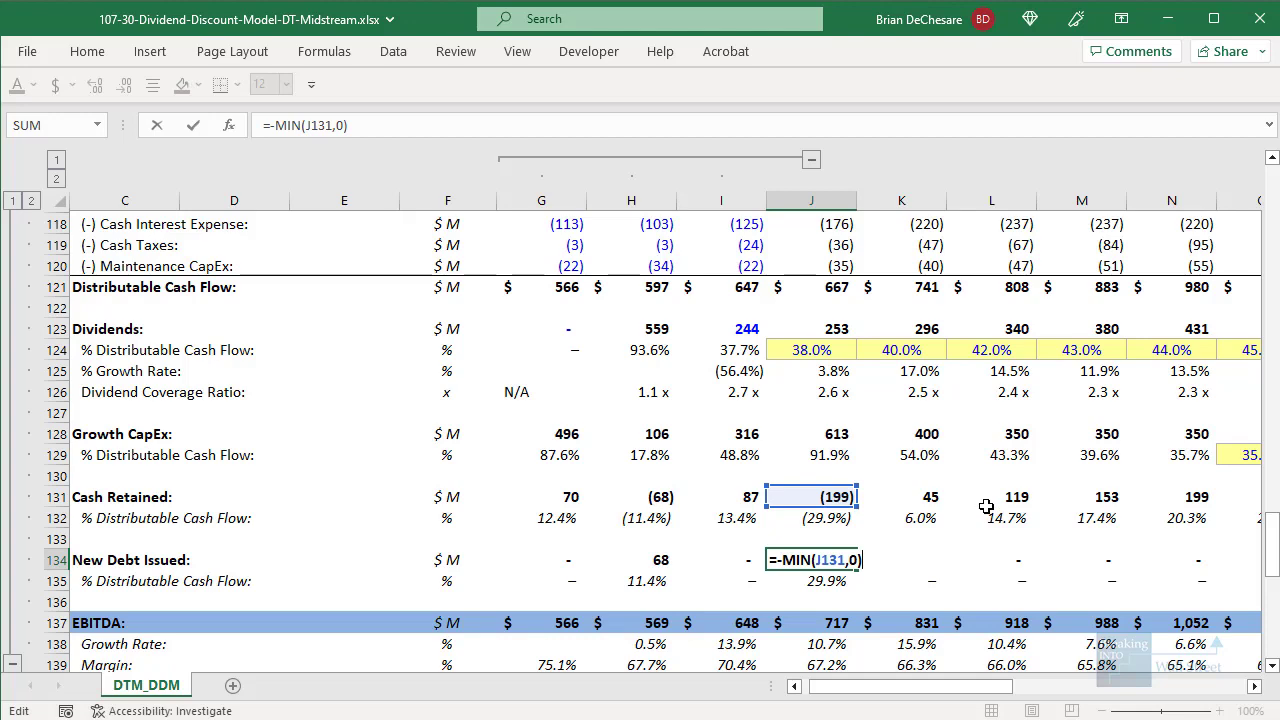
key(Tab)
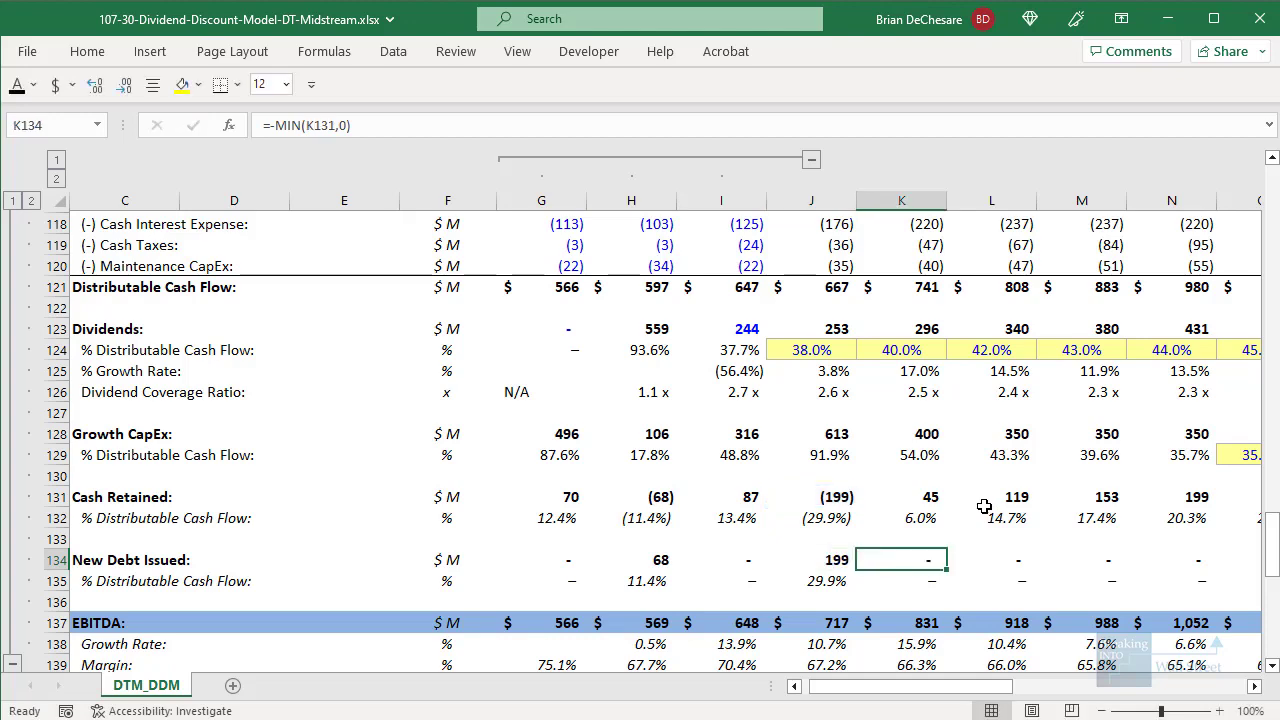
Step: Step along the New Debt Issued row past FY32 to T134 and return to the start of the row
key(Right)
key(Right)
key(Right)
key(Right)
key(Right)
key(Right)
key(Right)
key(Right)
key(Right)
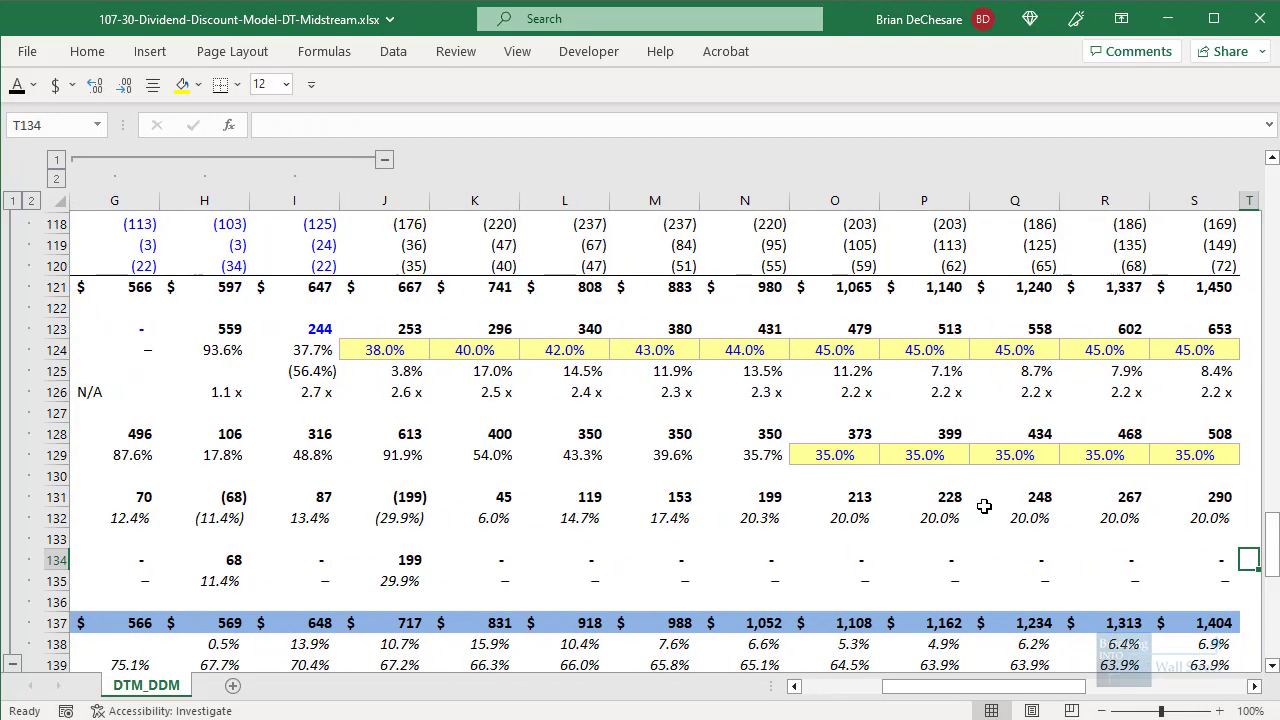
key(Home)
key(Right)
key(Right)
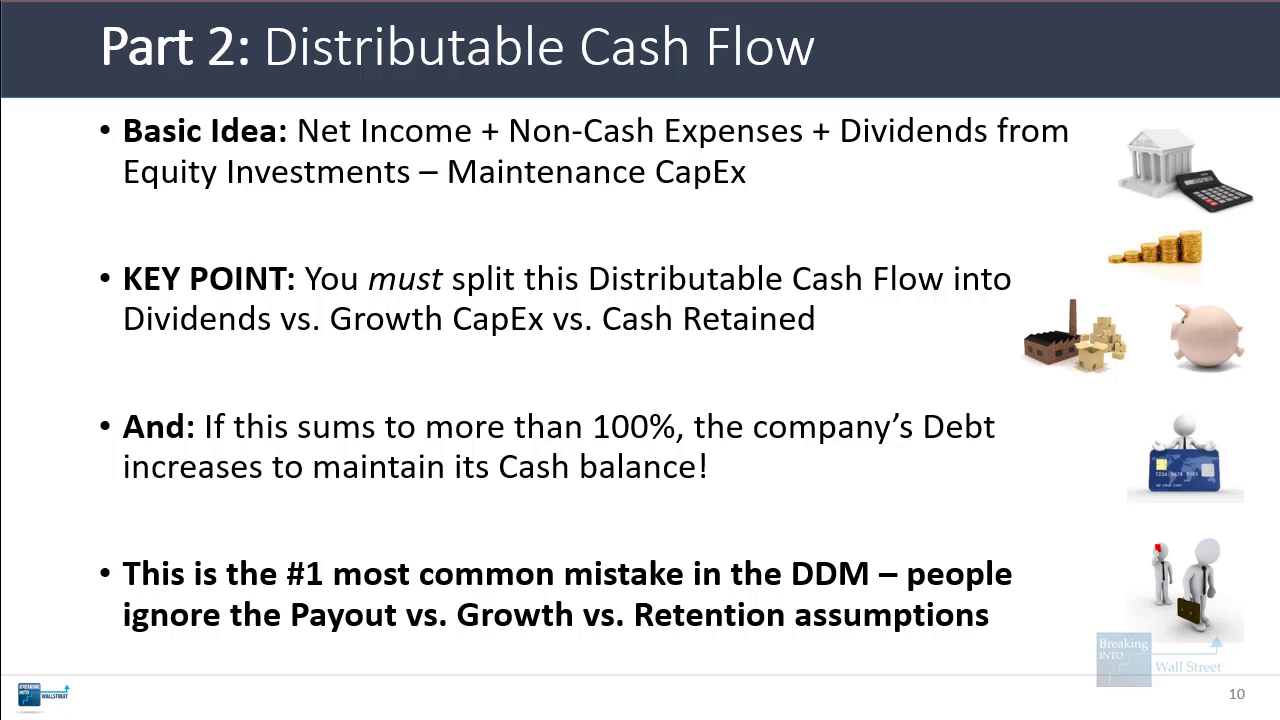
key(Right)
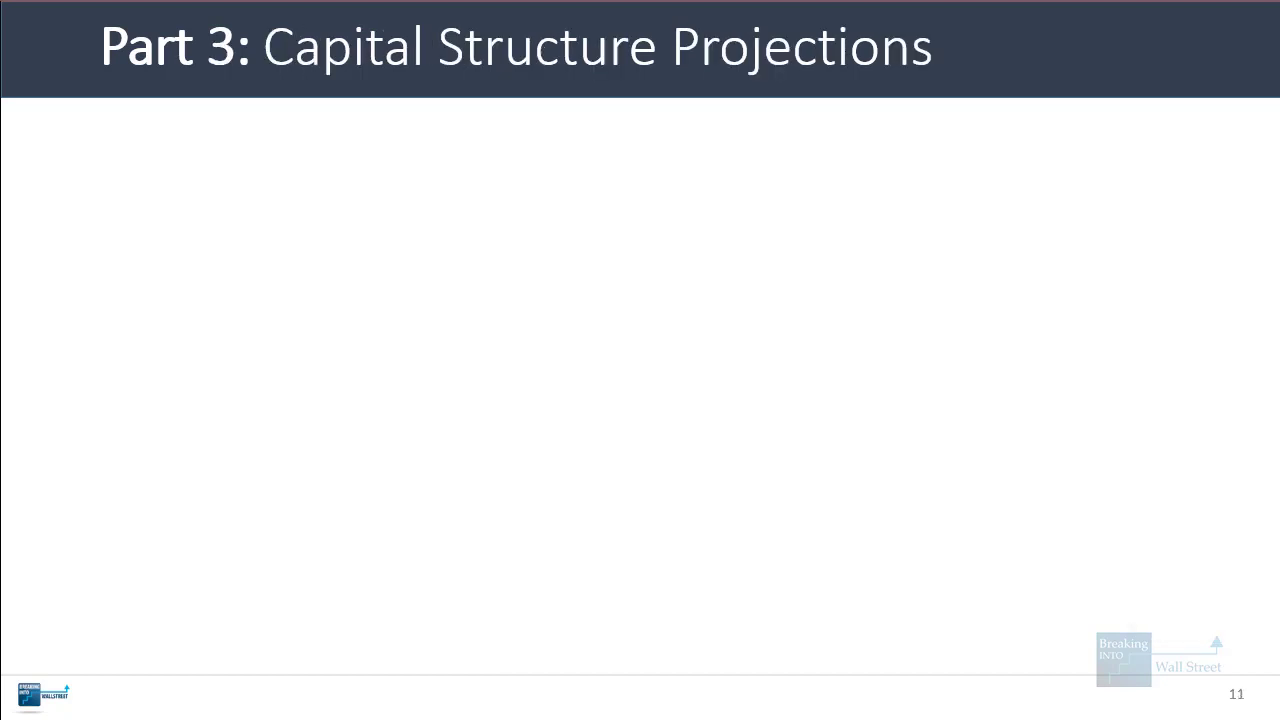
key(Right)
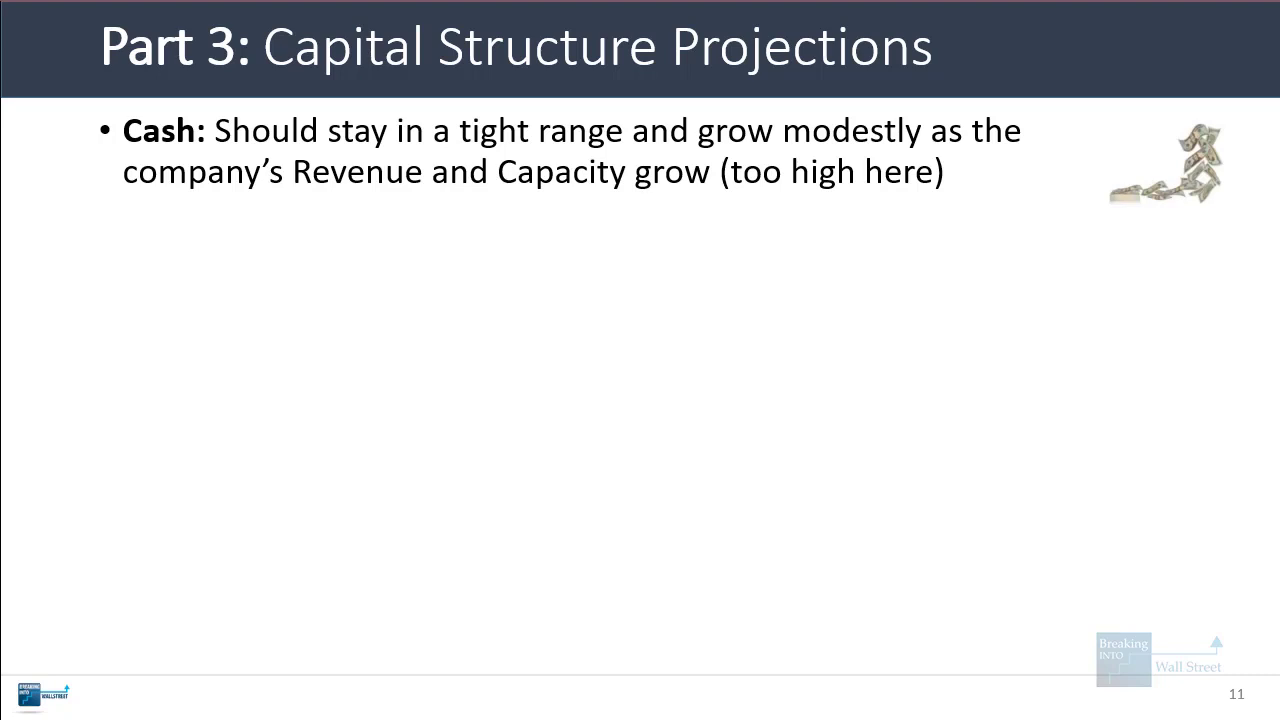
key(Right)
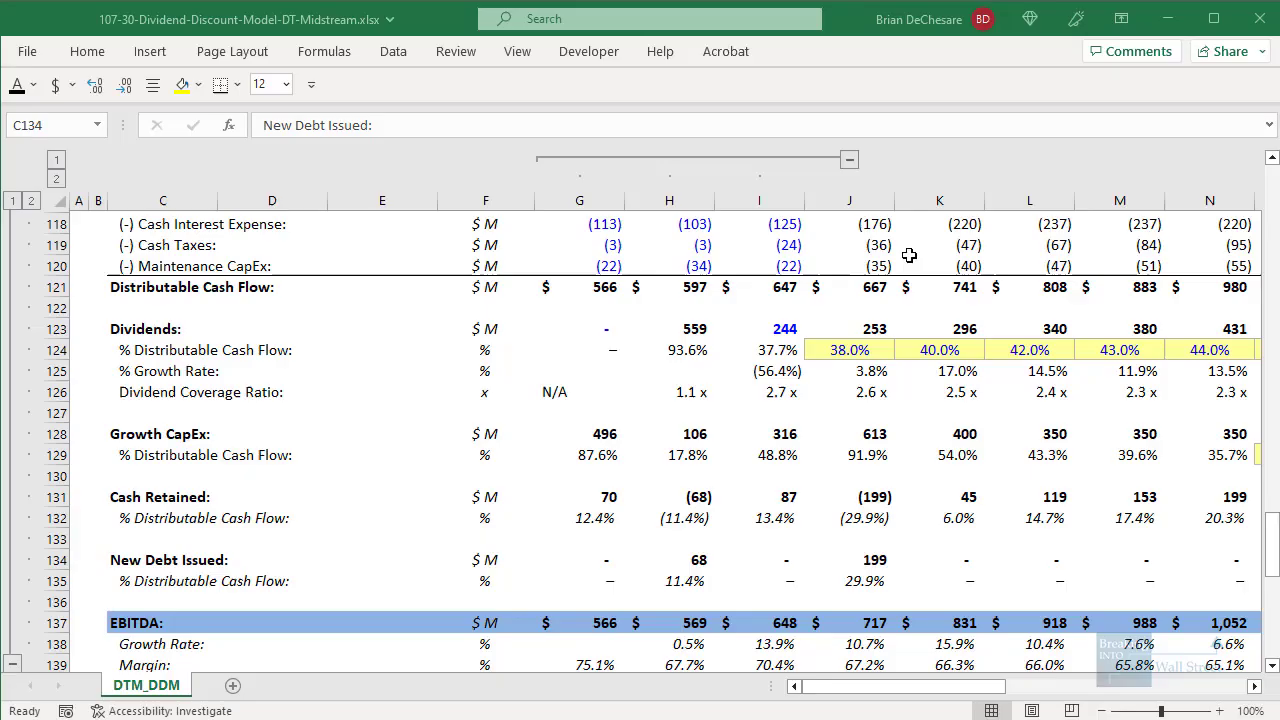
Step: Select the projected Cash Balance from FY23 to FY32, J68 to S68, in the Capital Structure & Distributable Cash Flow section
scroll(731, 443, up, 18)
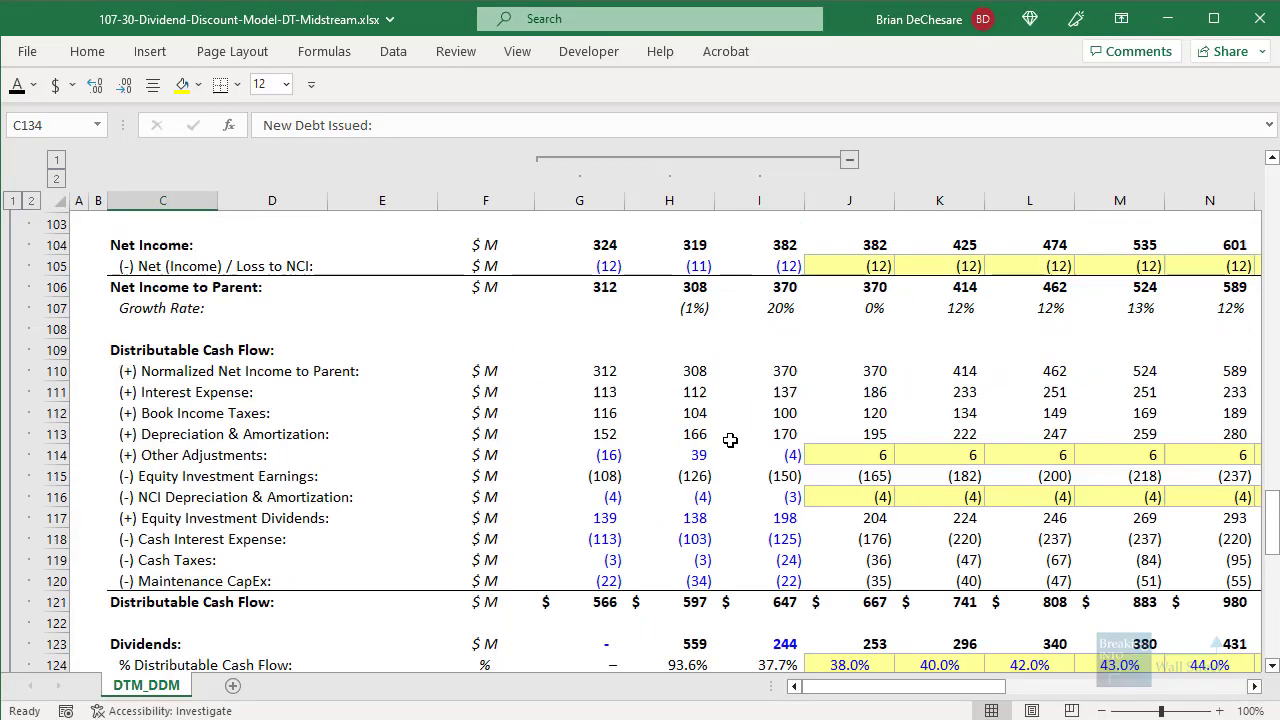
click(835, 305)
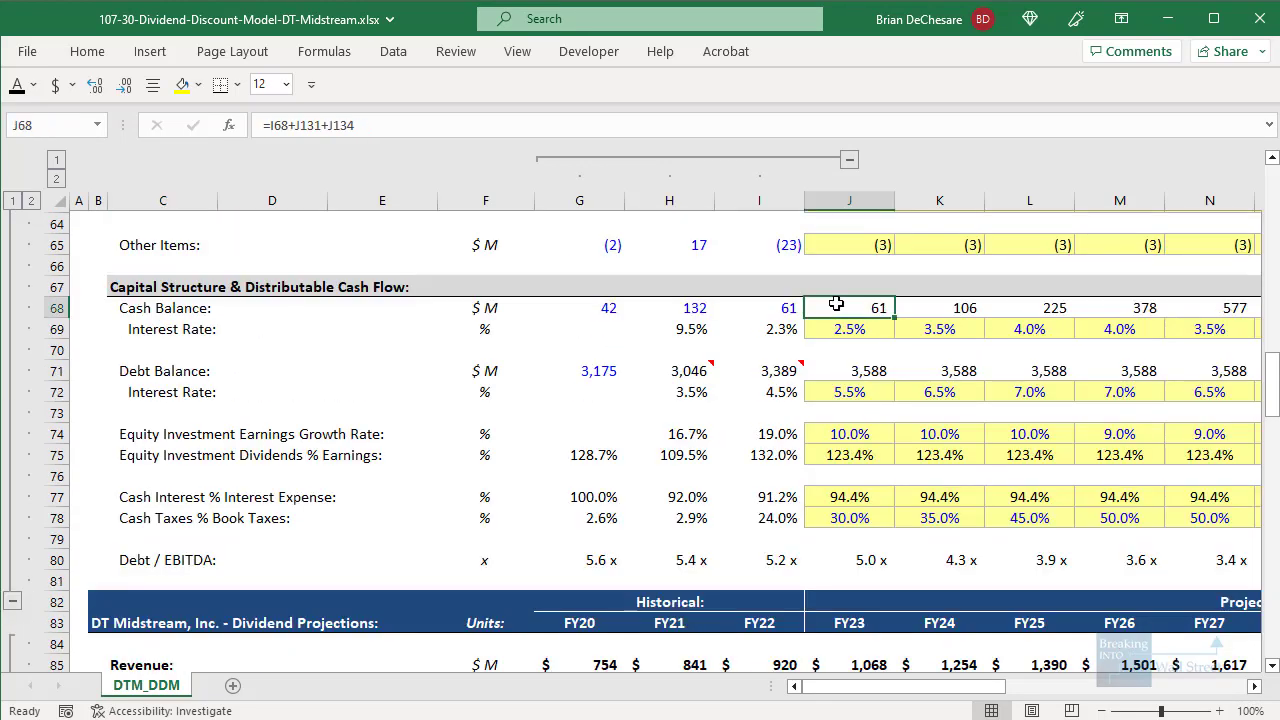
key(shift+Right)
key(shift+Right)
key(shift+Right)
key(shift+Right)
key(shift+Right)
key(shift+Right)
key(shift+Right)
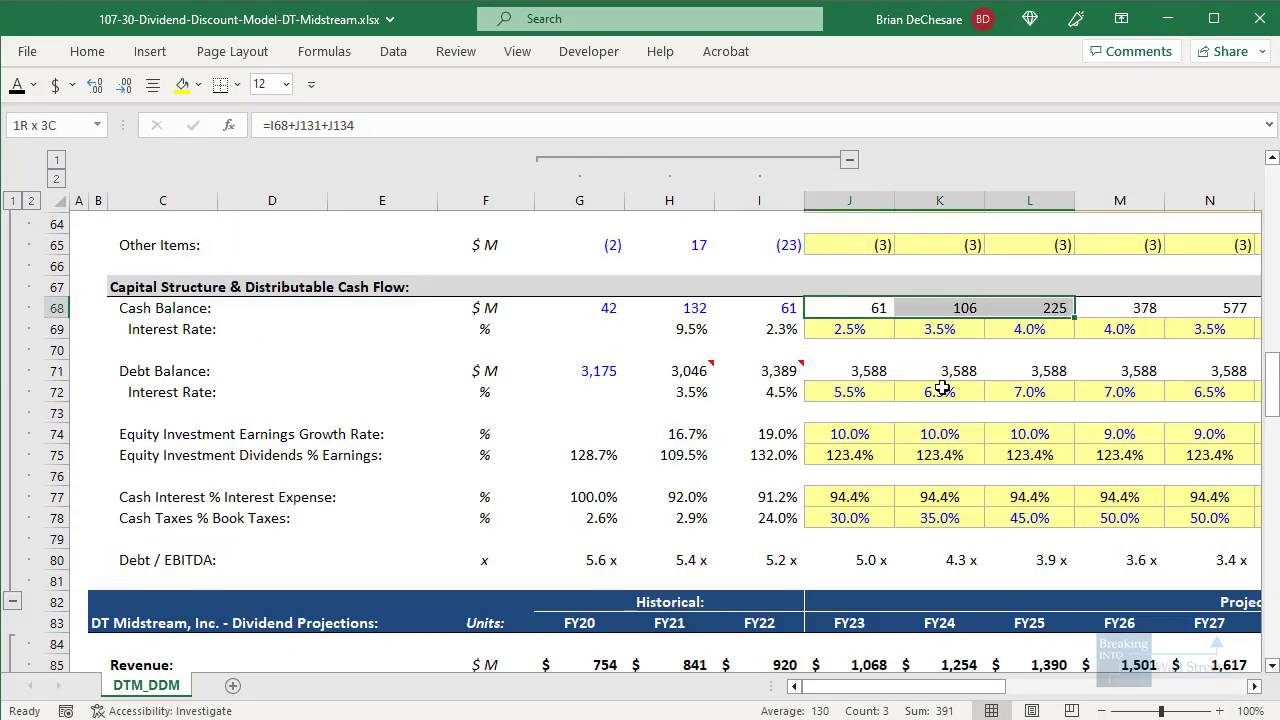
key(shift+Right)
key(shift+Right)
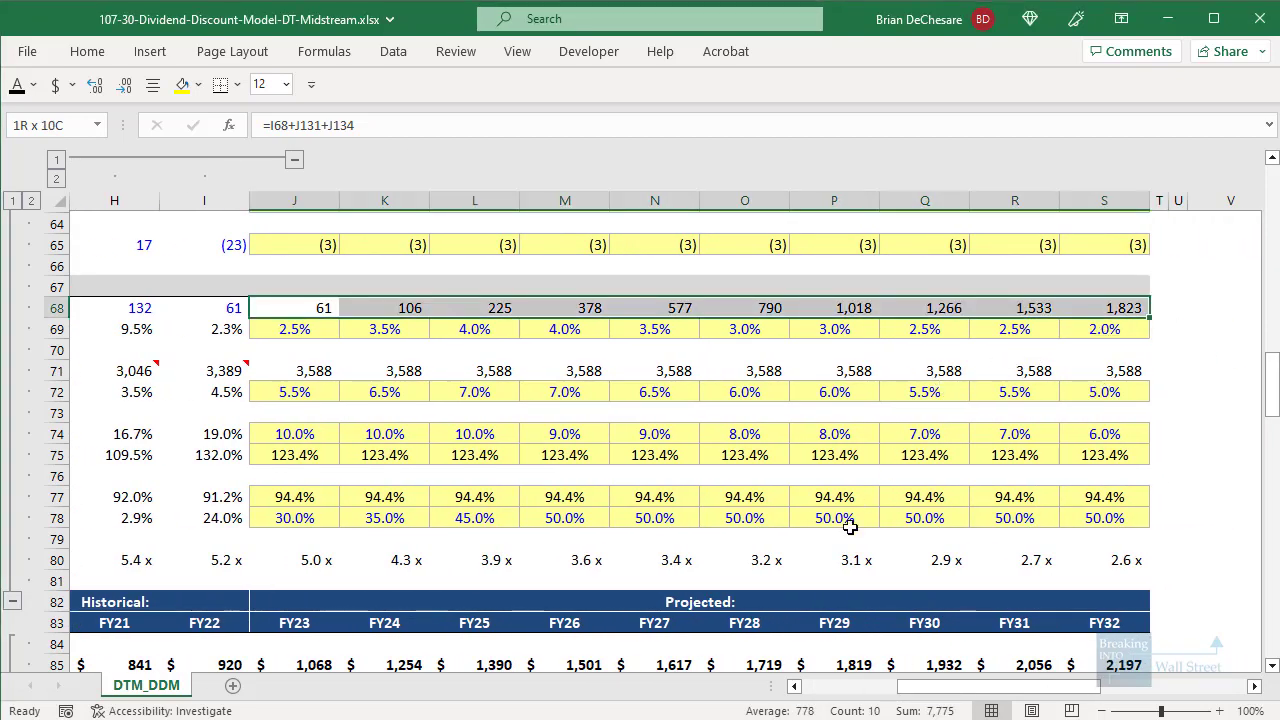
Step: Select the FY23 Debt Balance in J71 and mark the Debt / EBITDA ratios for FY23 and FY32 in row 80
click(829, 686)
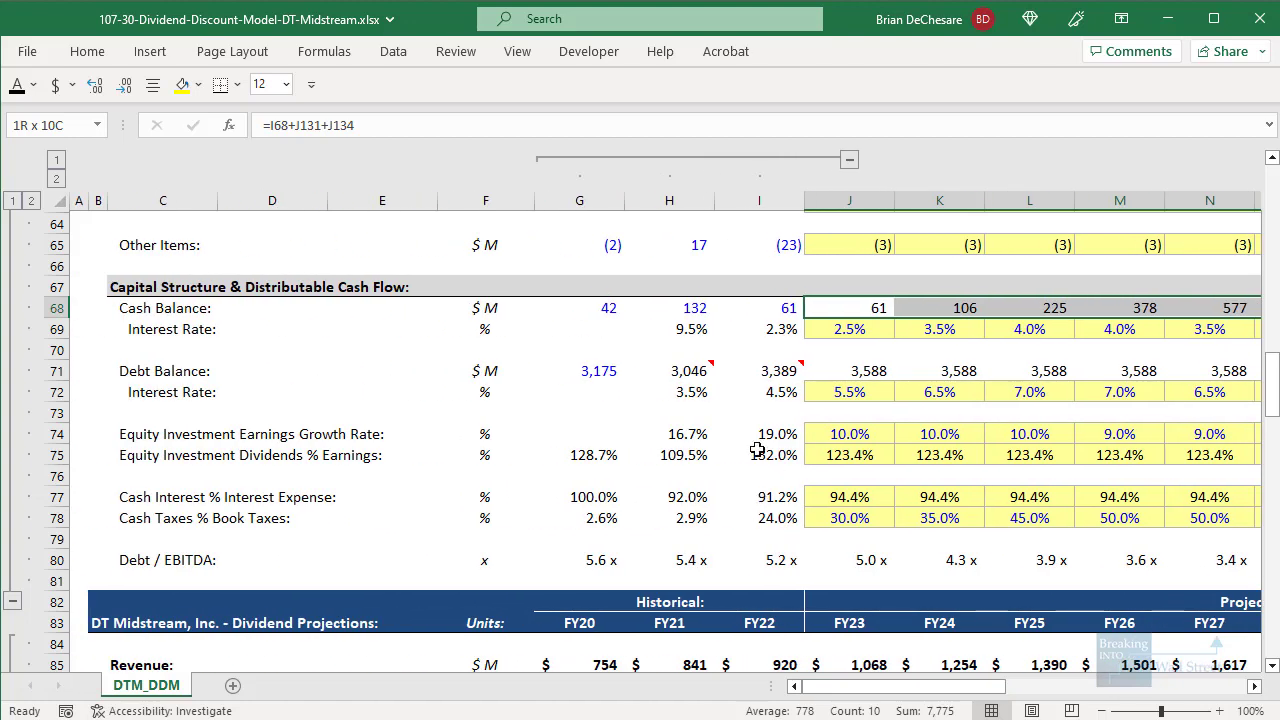
drag(940, 686, 830, 700)
click(822, 368)
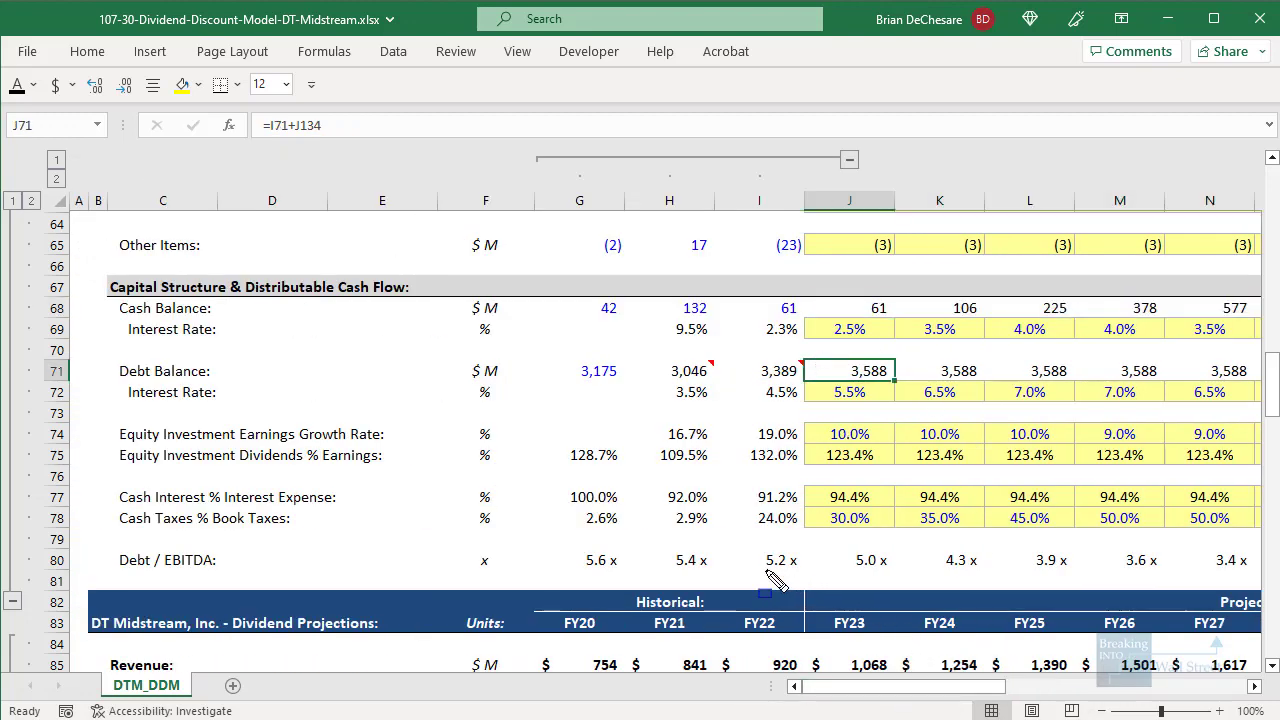
drag(800, 538, 918, 596)
drag(905, 687, 1035, 687)
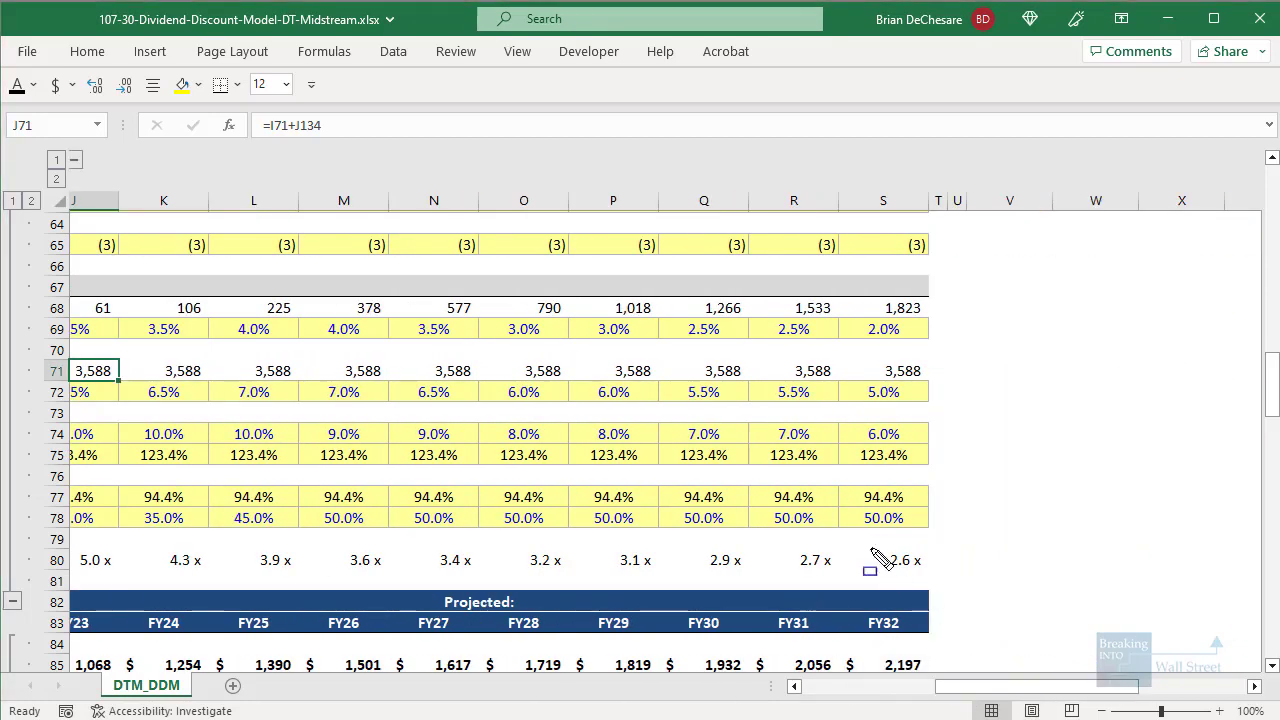
drag(870, 541, 971, 583)
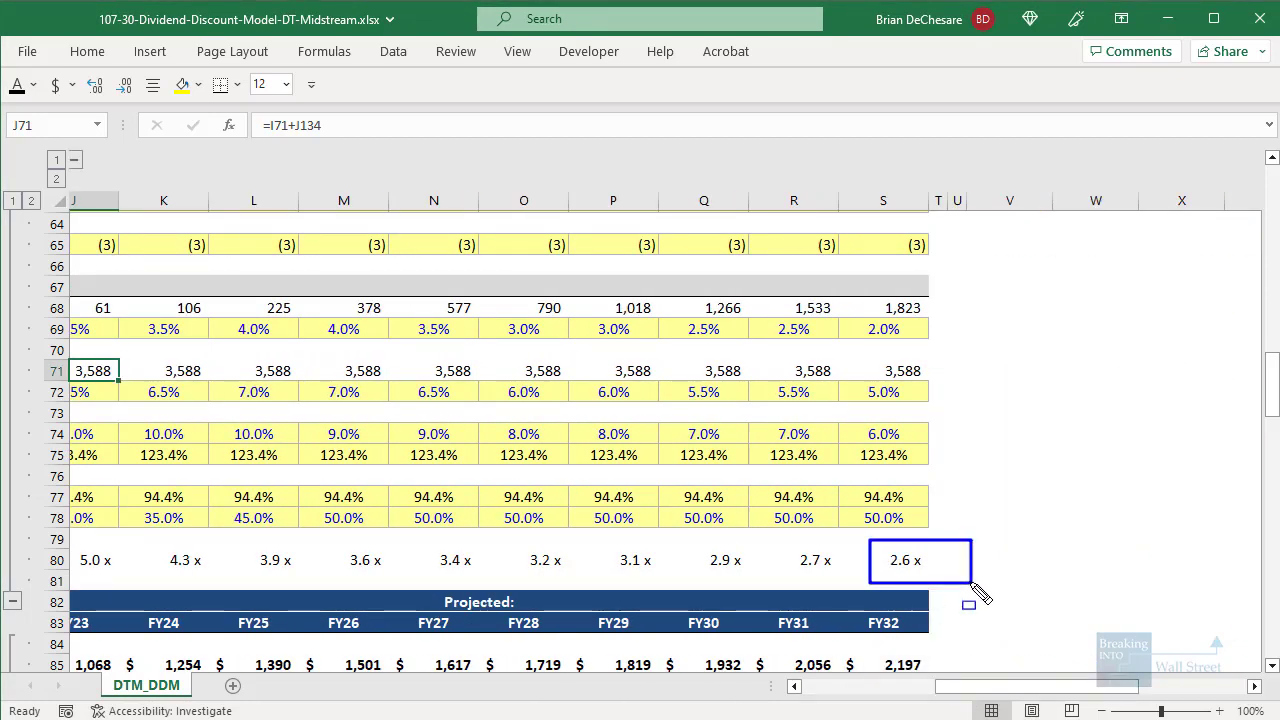
drag(973, 687, 840, 690)
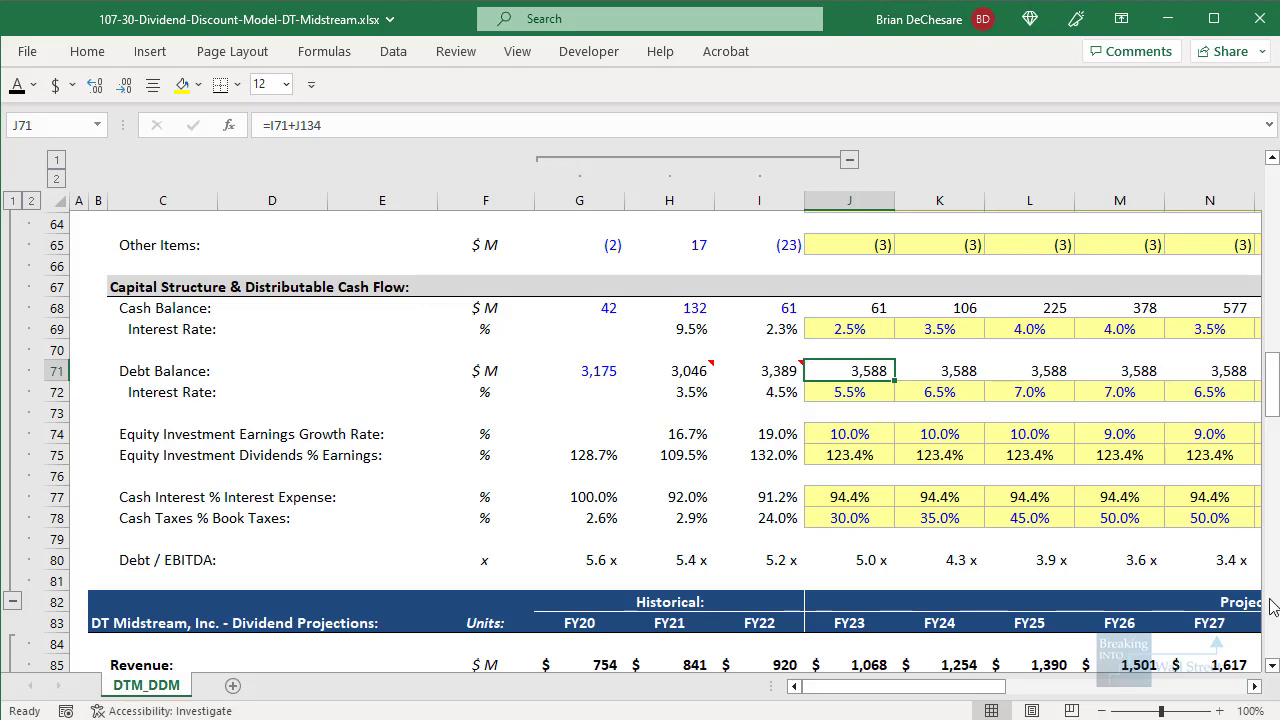
Step: Switch to the Q4 2022 Earnings Presentation in Adobe Acrobat and mark the deleveraging bullet on page 12, Updated Long-Term Capital Outlook
key(alt+Tab)
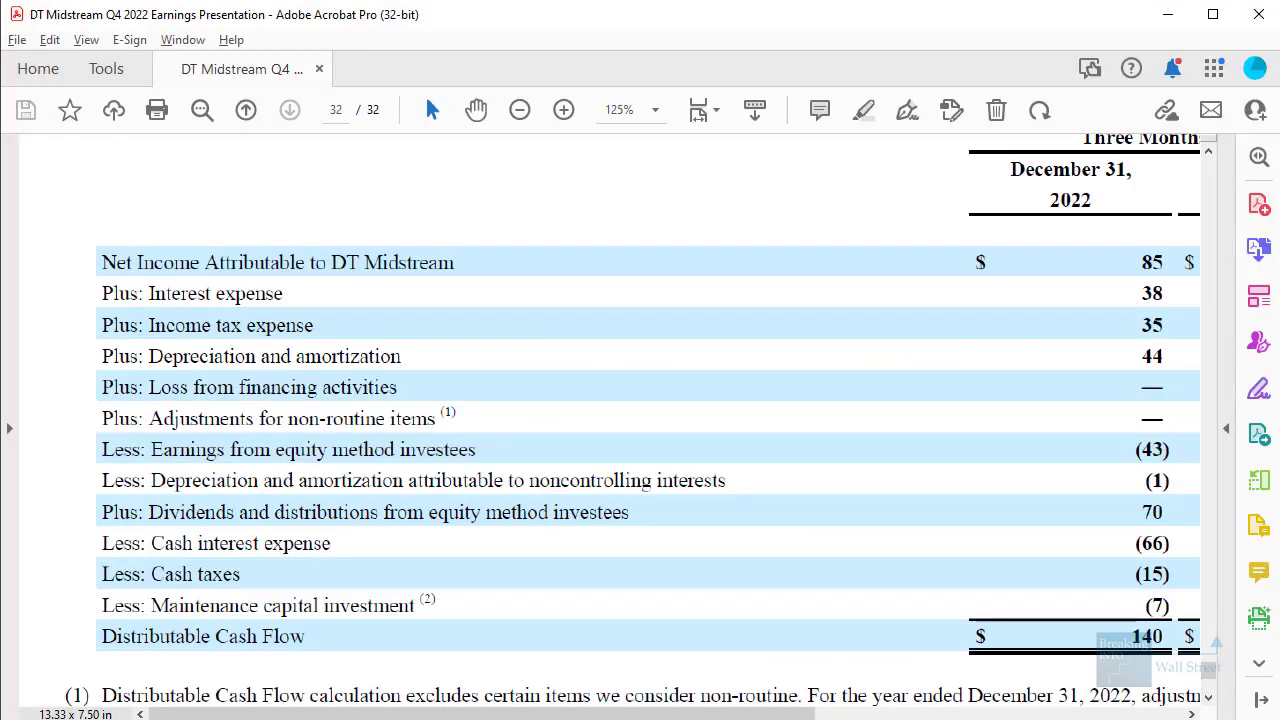
ctrl+scroll(955, 485, down, 3)
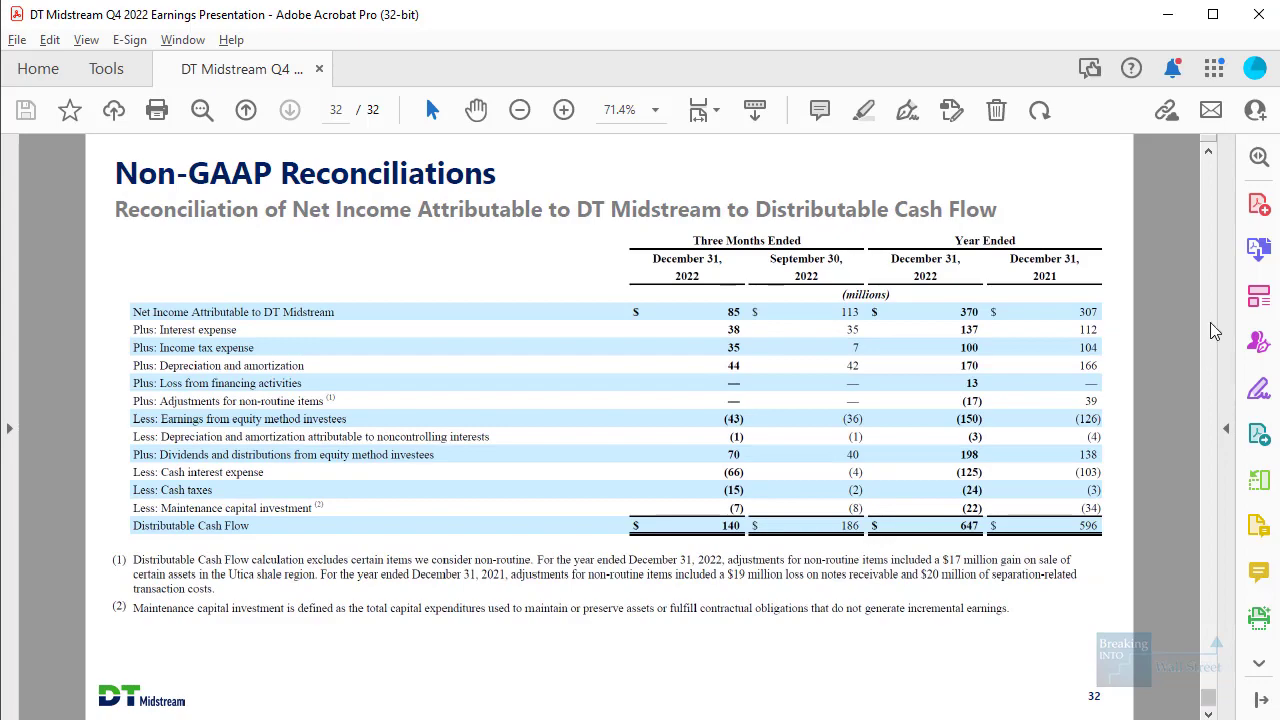
scroll(1212, 330, up, 8)
scroll(1213, 330, up, 8)
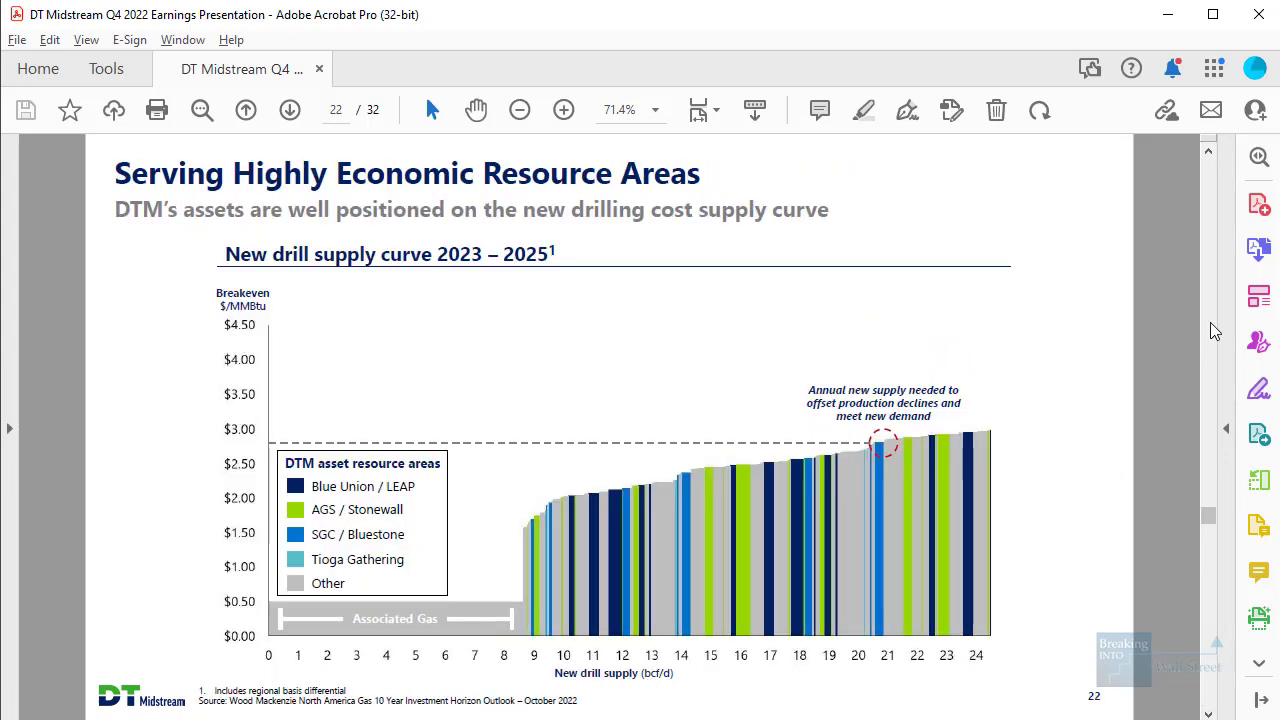
scroll(1213, 330, up, 4)
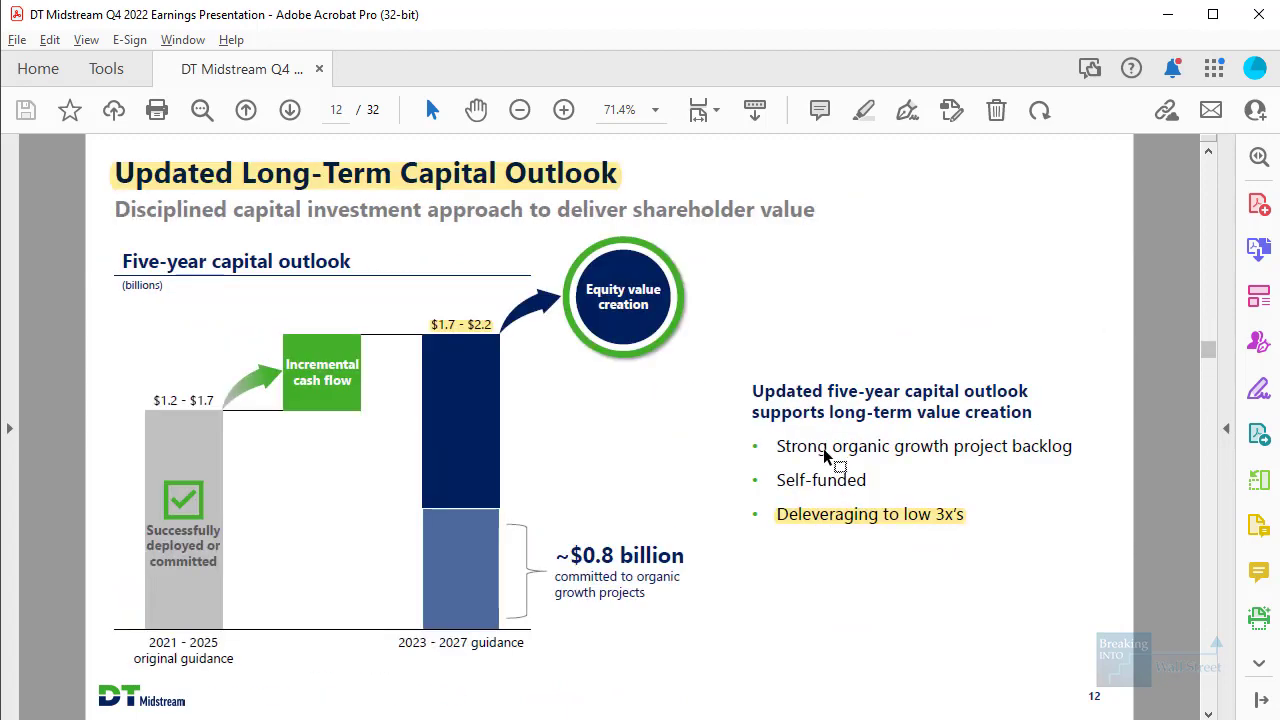
ctrl+scroll(831, 457, up, 2)
drag(788, 518, 1142, 603)
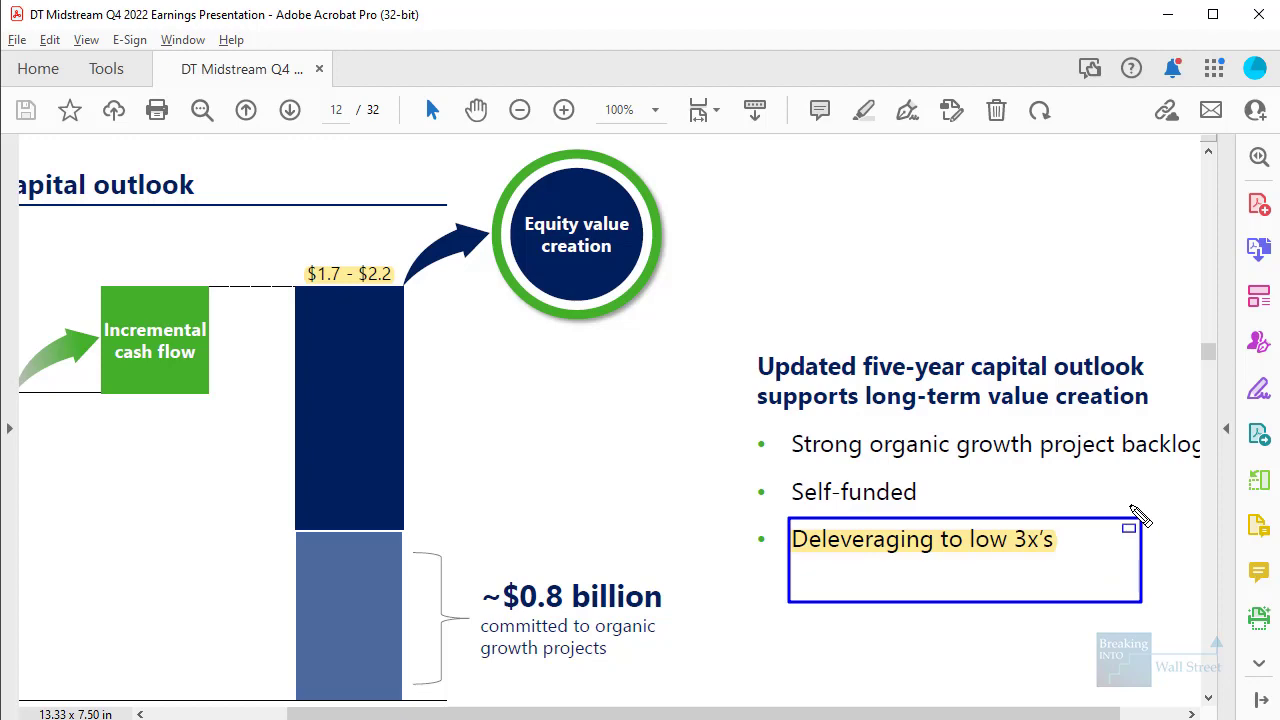
key(ctrl+0)
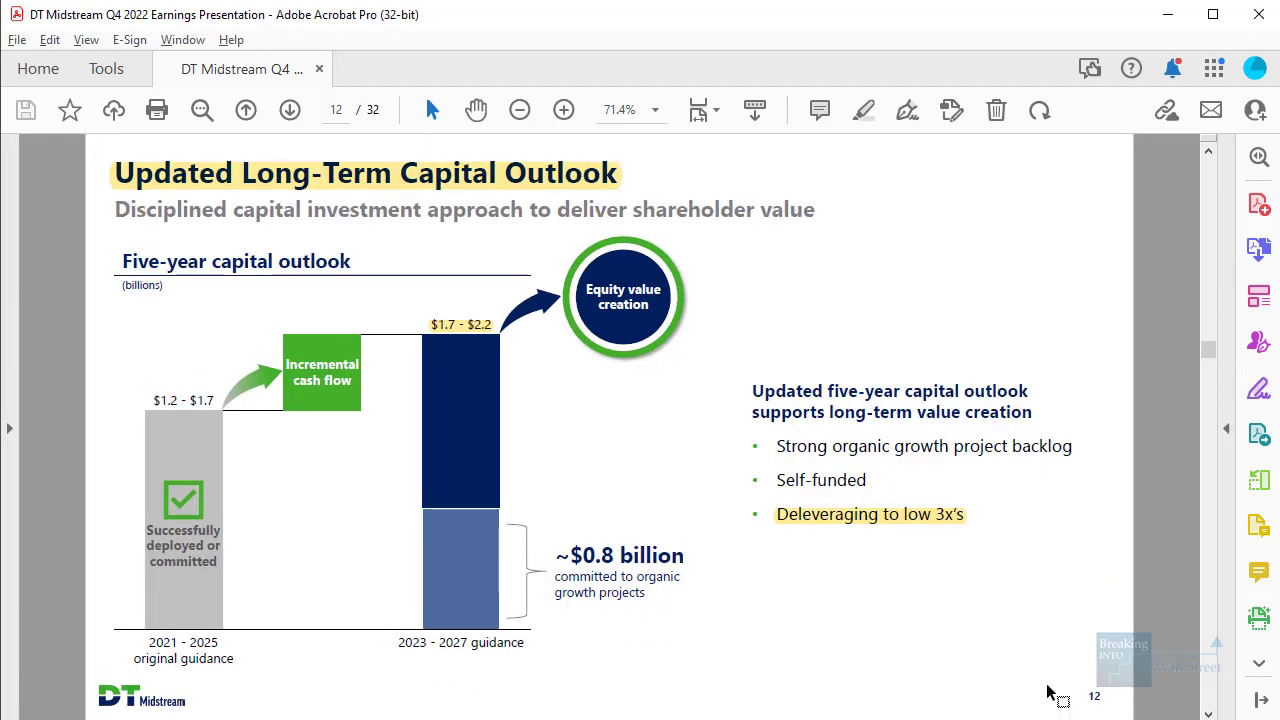
key(alt+Tab)
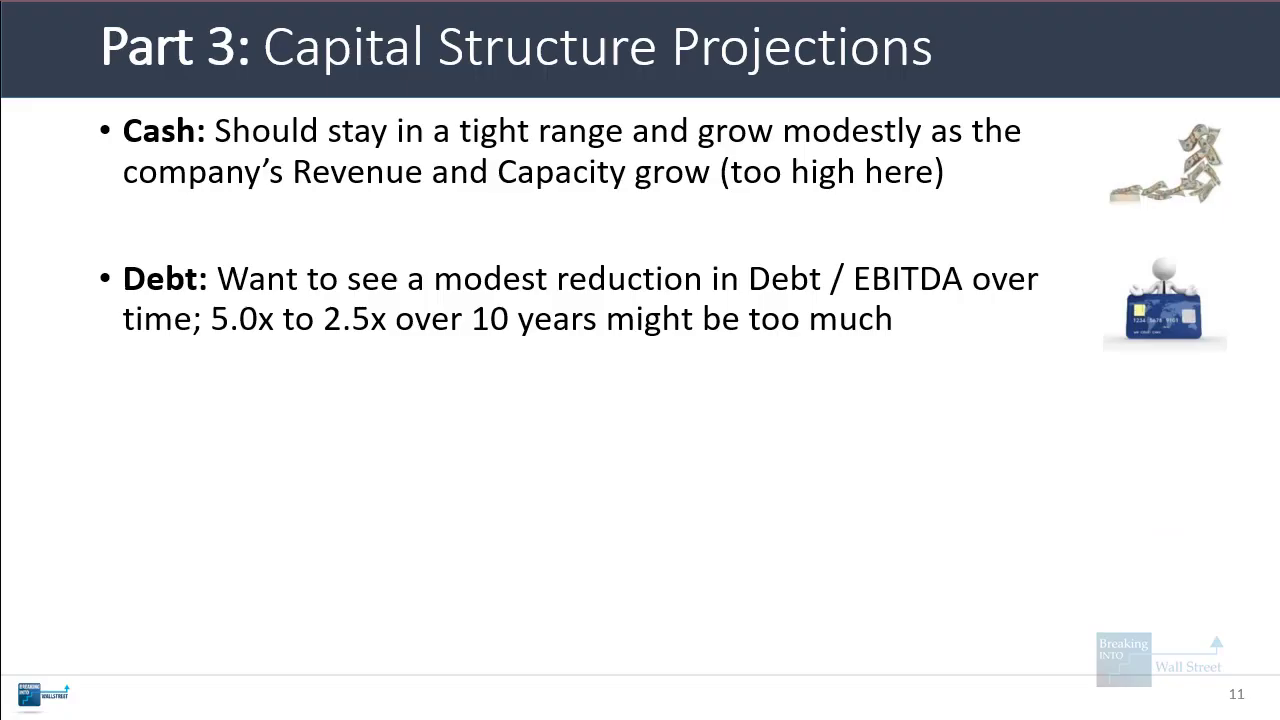
key(Right)
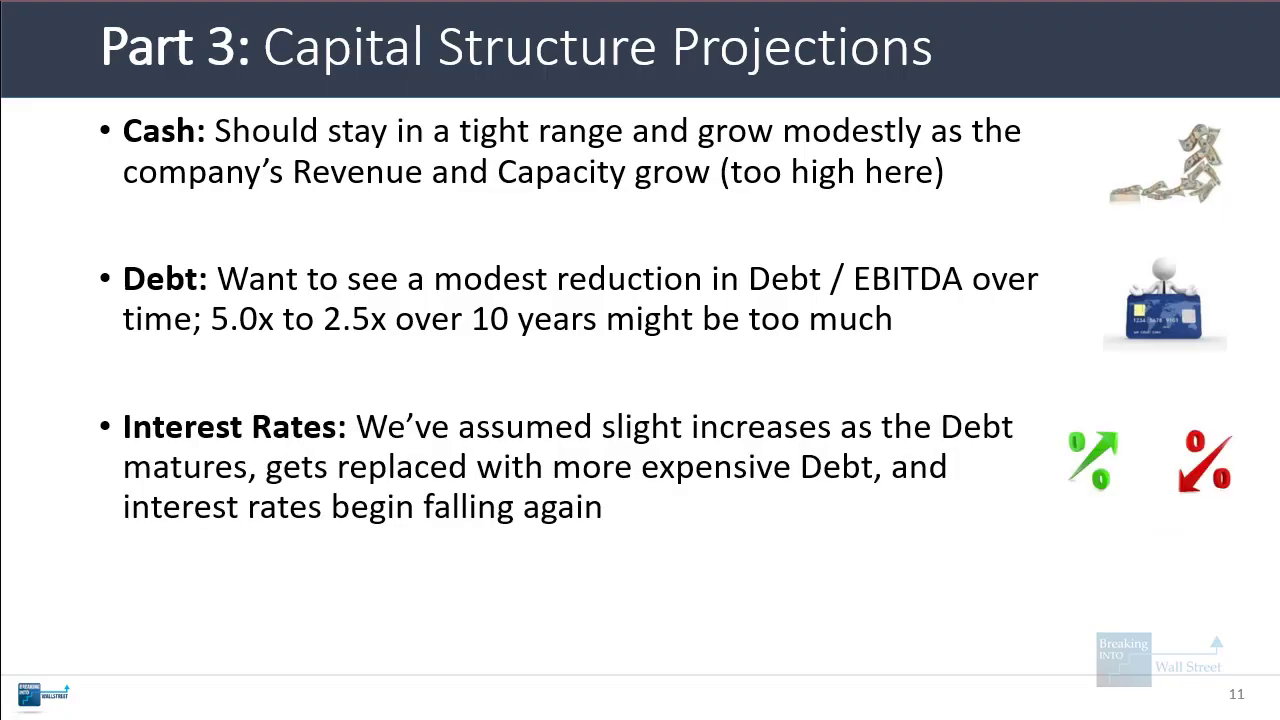
Step: Switch back to the Excel workbook and select the Cash Balance interest rates for FY23 to FY26, J69 to M69
key(alt+Tab)
scroll(858, 465, up, 1)
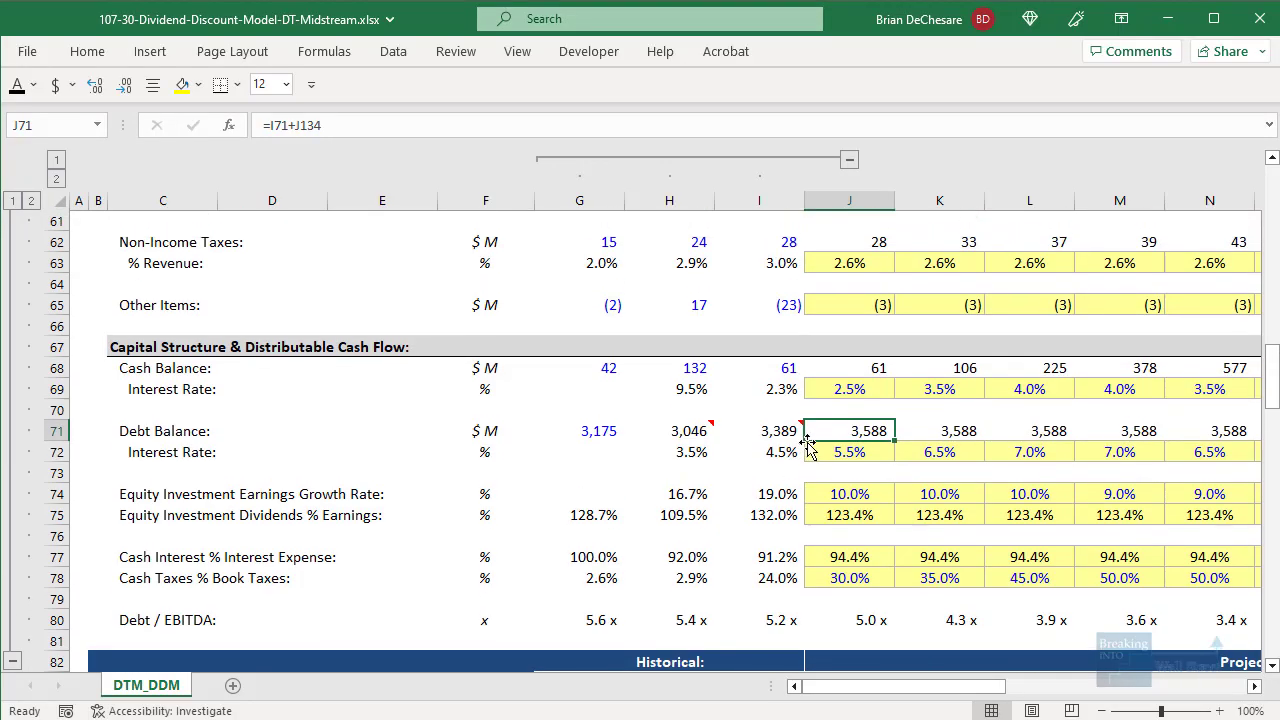
key(Up)
key(Up)
key(shift+Right)
key(shift+Right)
key(shift+Right)
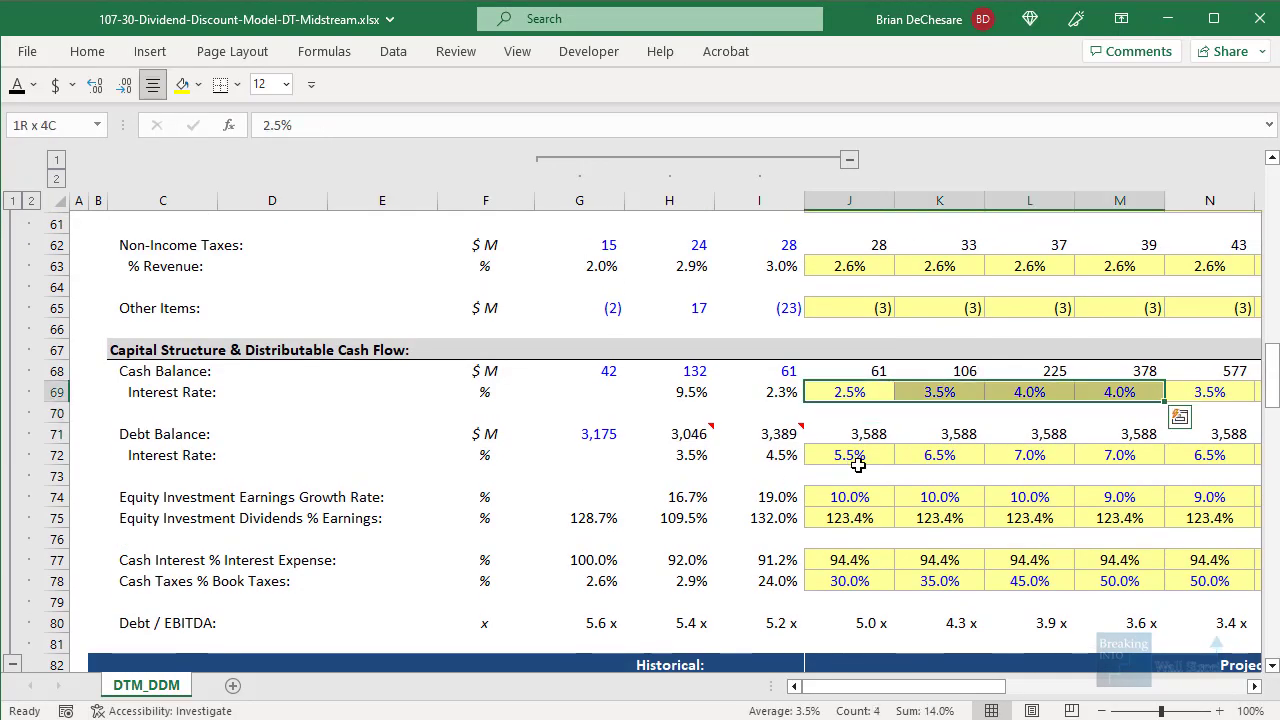
Step: Select the Debt Balance interest rates for FY23 to FY26, J72 to M72
key(Down)
key(Down)
key(Down)
key(shift+Right)
key(shift+Right)
key(shift+Right)
key(shift+Right)
key(shift+Right)
key(shift+Right)
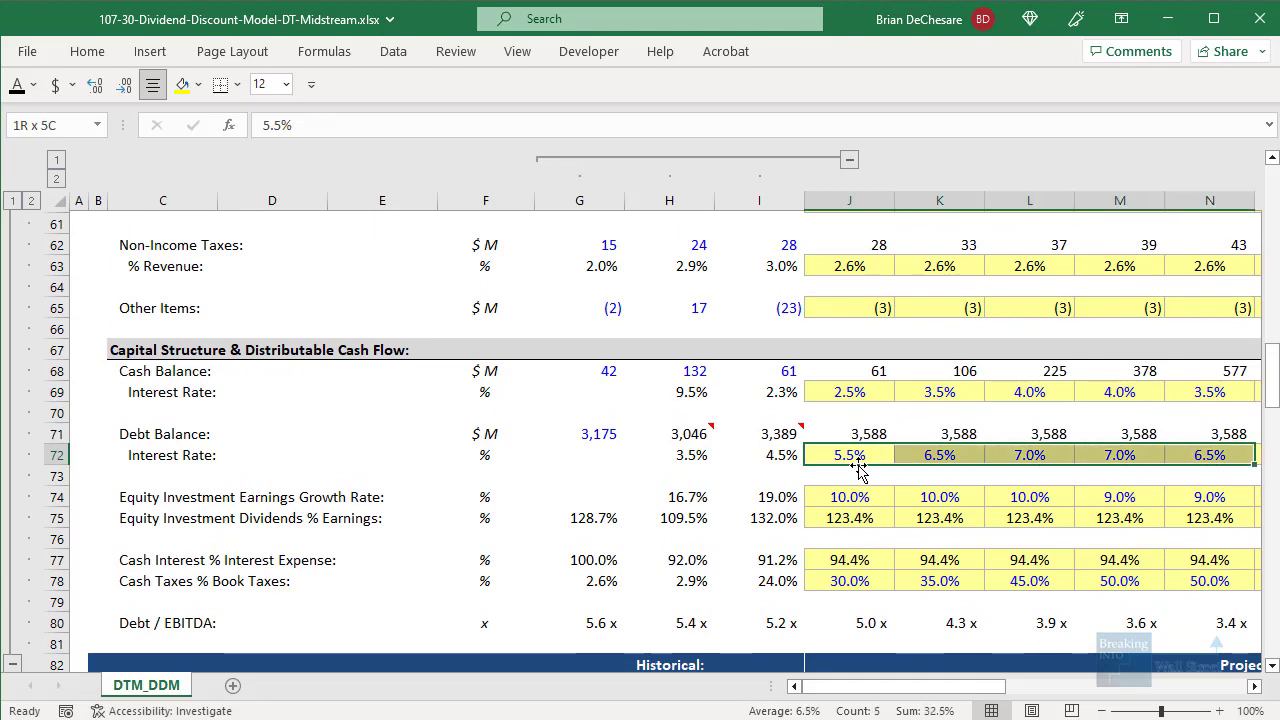
key(shift+Left)
key(shift+Left)
key(shift+Left)
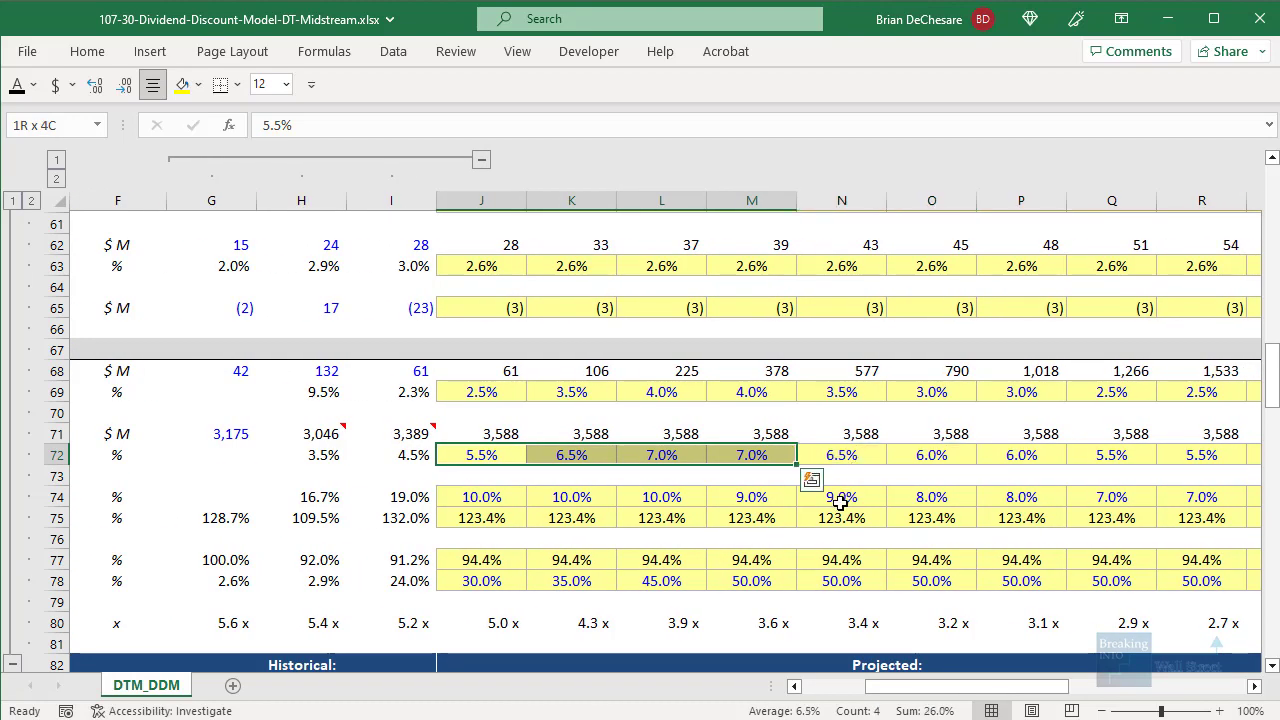
Step: Select the cash and debt interest rate block for FY27 to FY32, N69 to S72, and return to the FY23 area
click(925, 455)
drag(841, 392, 1208, 450)
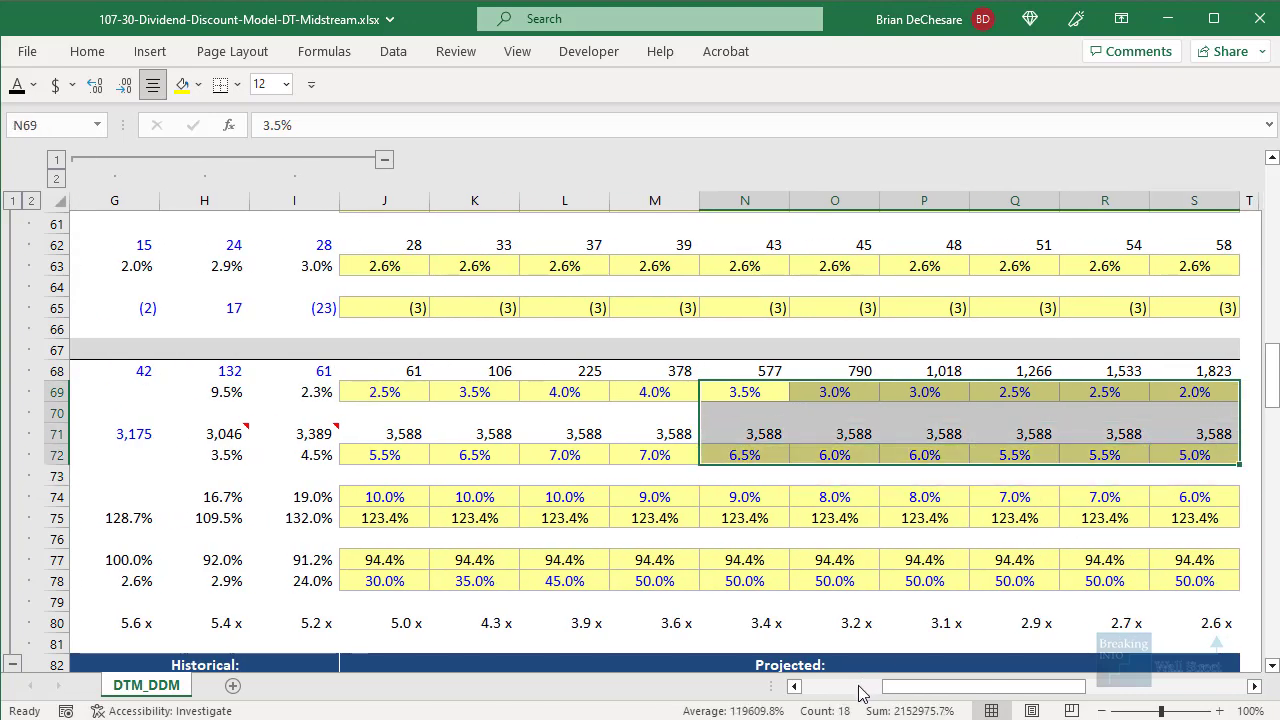
scroll(862, 693, left, 3)
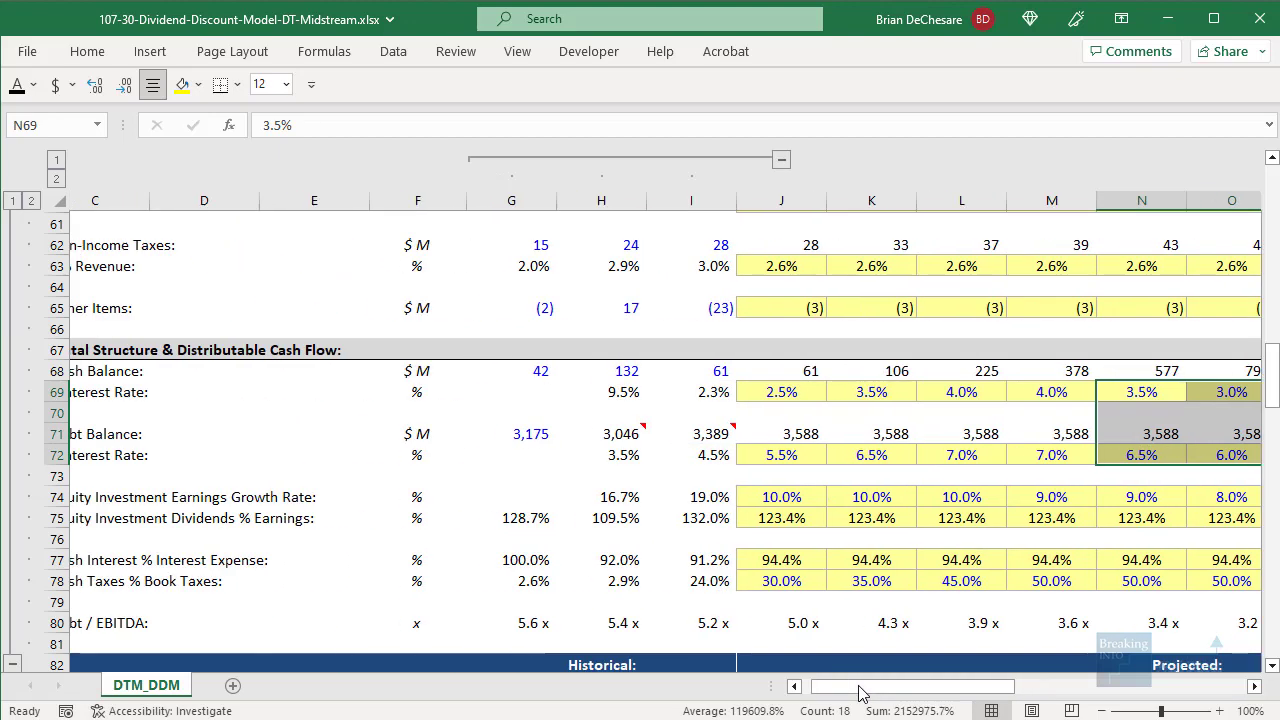
click(852, 452)
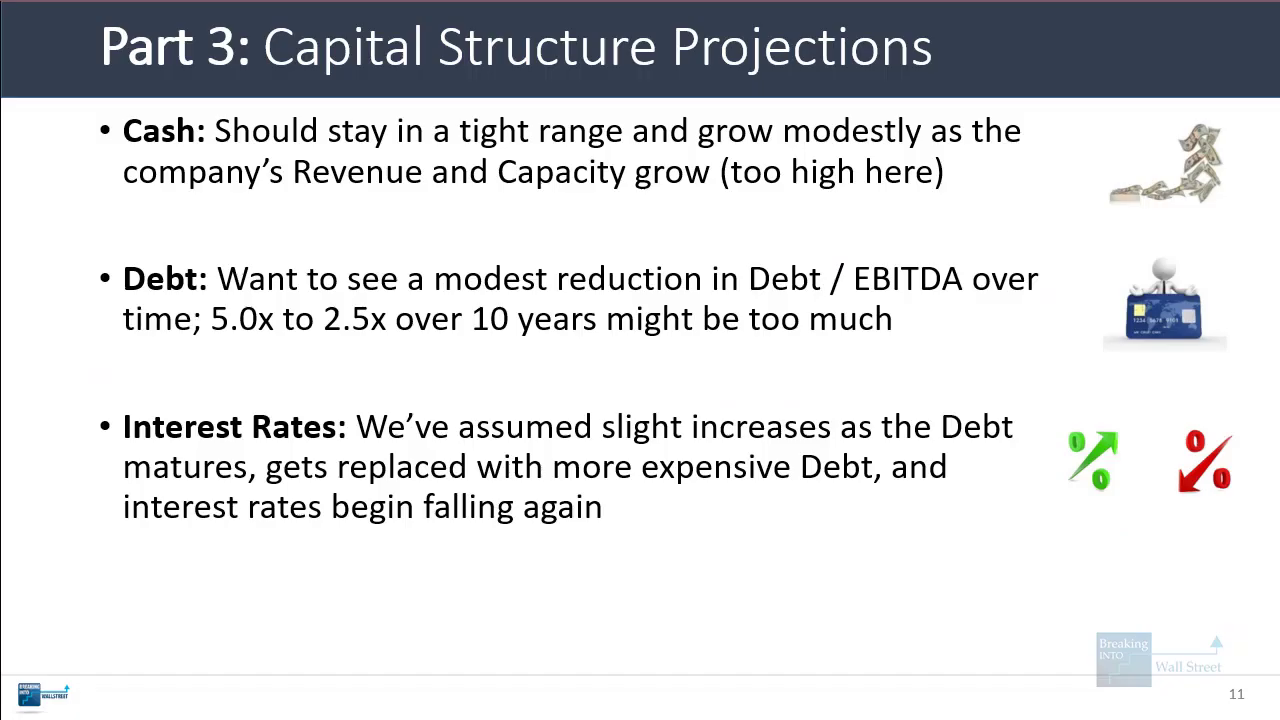
key(Right)
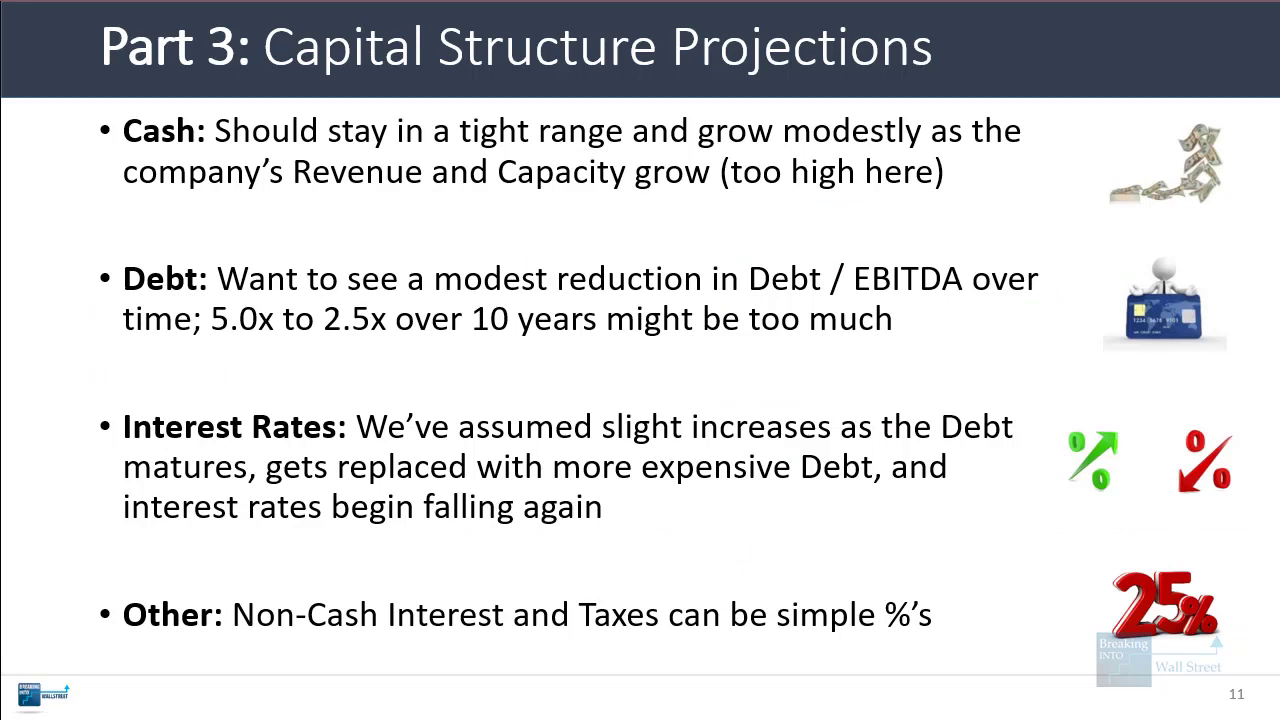
Step: Switch to the Excel workbook and select the Cash Taxes % Book Taxes row, row 78
key(alt+Tab)
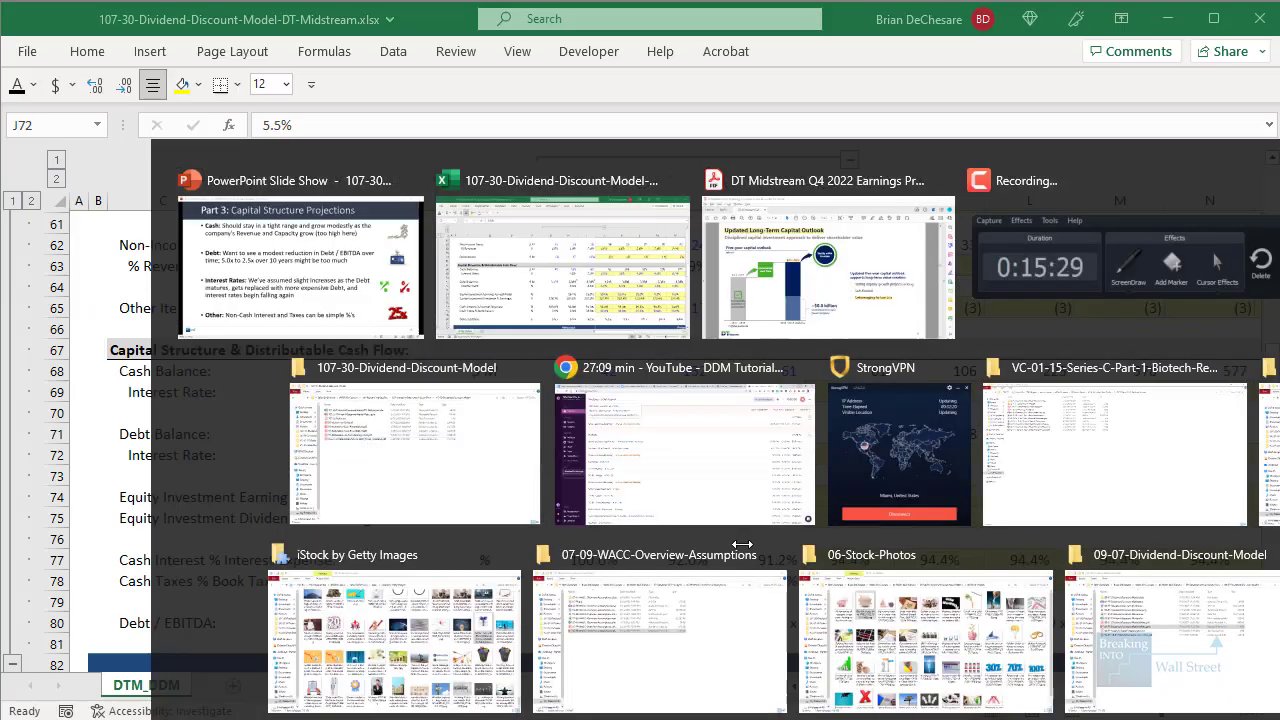
click(592, 579)
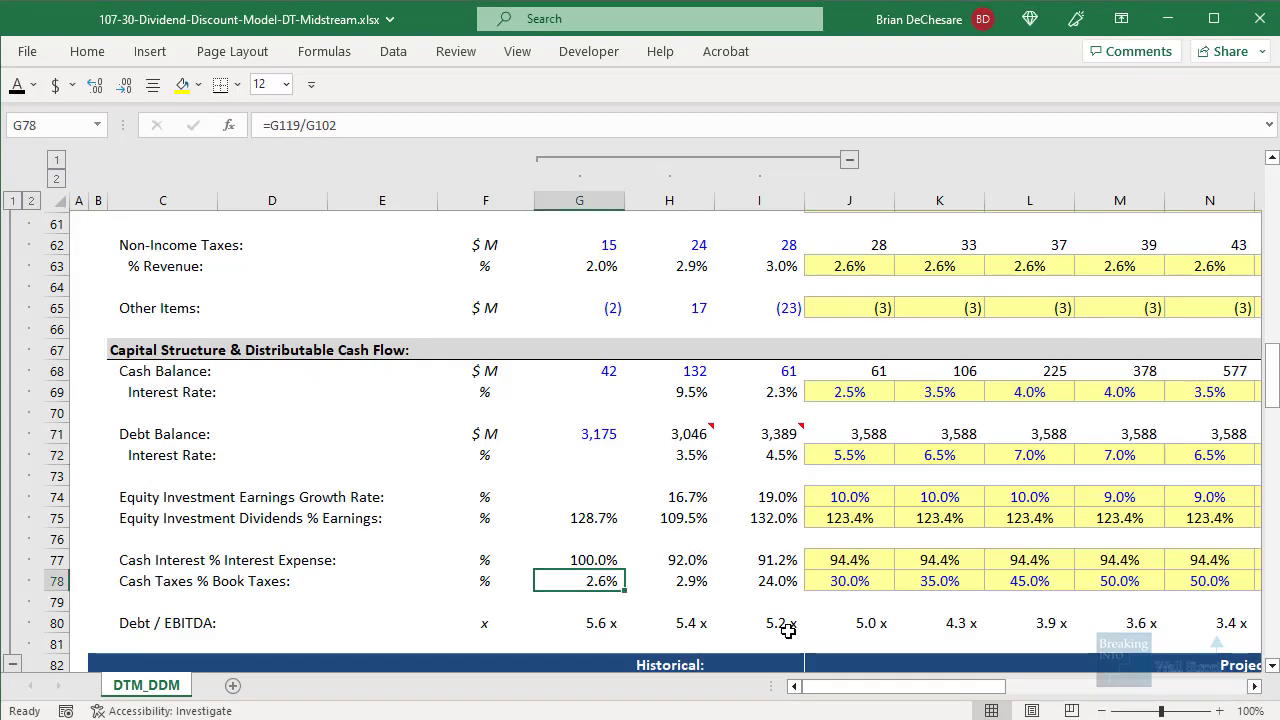
key(shift+space)
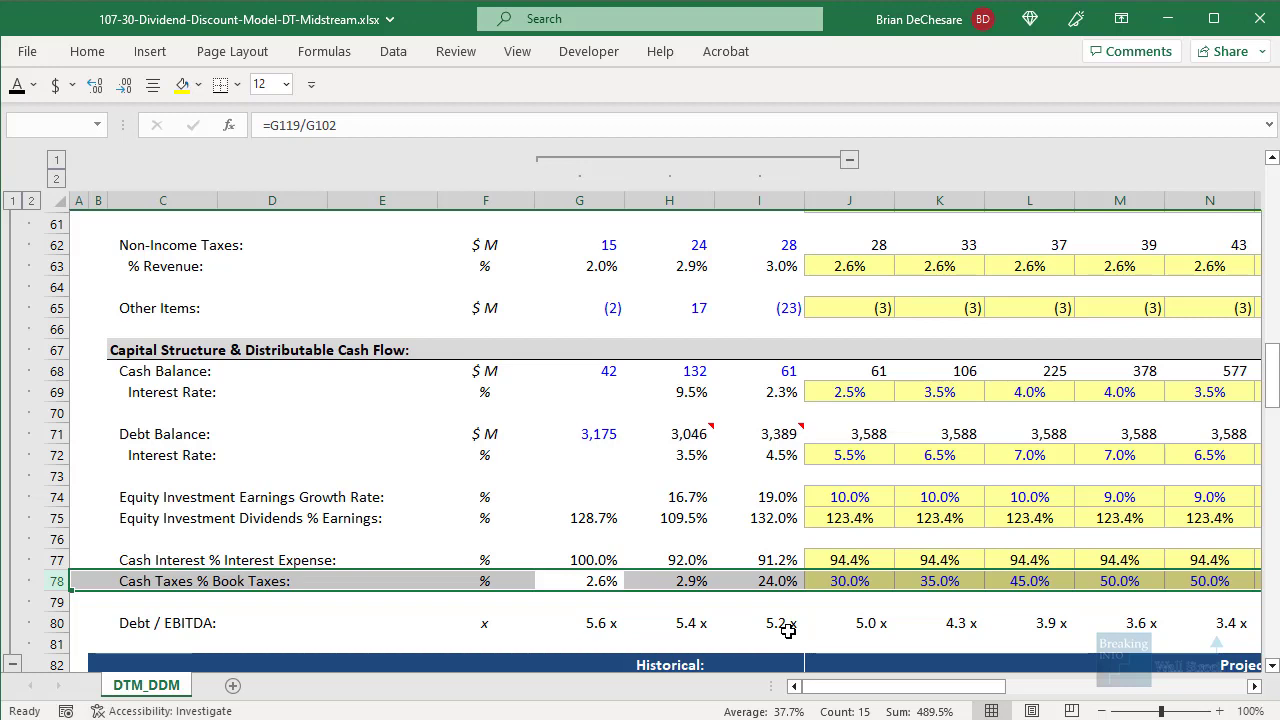
Step: Check the FY21 and FY22 Cash Taxes % Book Taxes formulas in H78 and I78, ending on the FY23 assumption
key(Right)
key(Right)
key(Right)
key(Left)
key(Left)
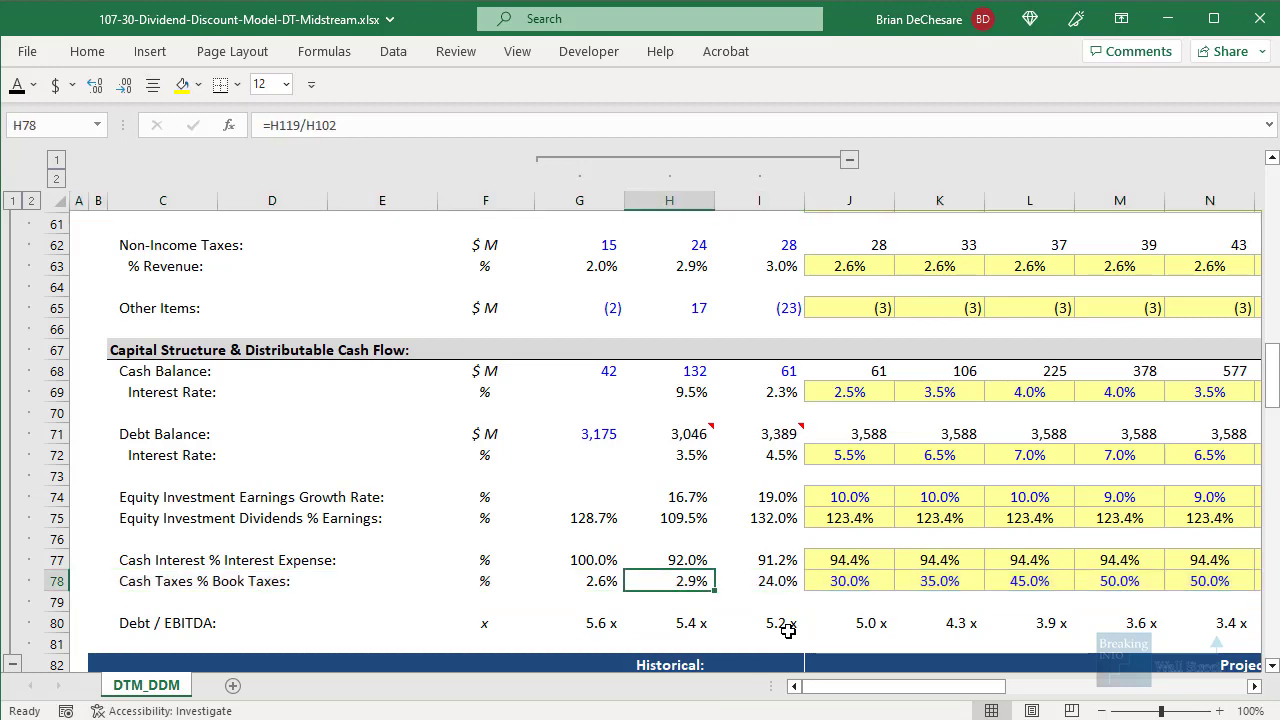
key(F2)
key(Escape)
key(Right)
key(F2)
key(Escape)
key(Right)
key(Right)
key(Left)
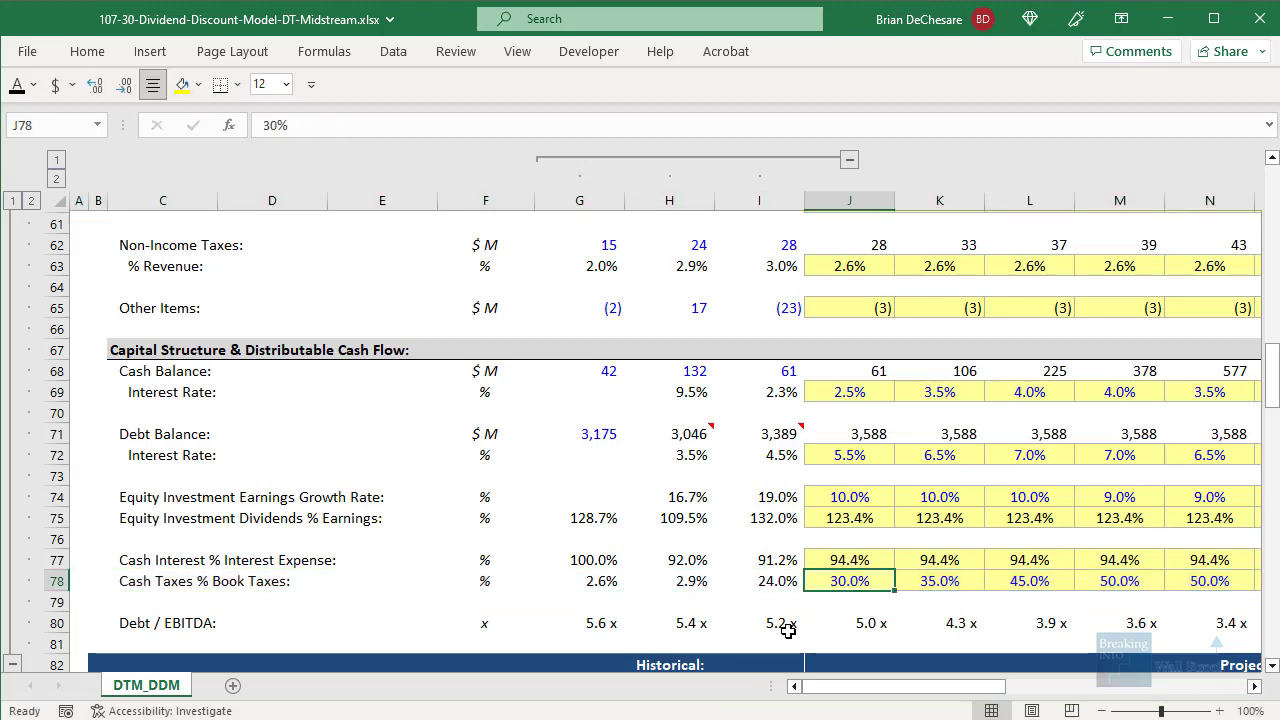
Step: Select the historical Cash Taxes % Book Taxes figures for FY20 to FY22, G78 to I78
key(shift+Right)
key(Left)
key(shift+Left)
key(shift+Left)
key(shift+Left)
key(shift+Right)
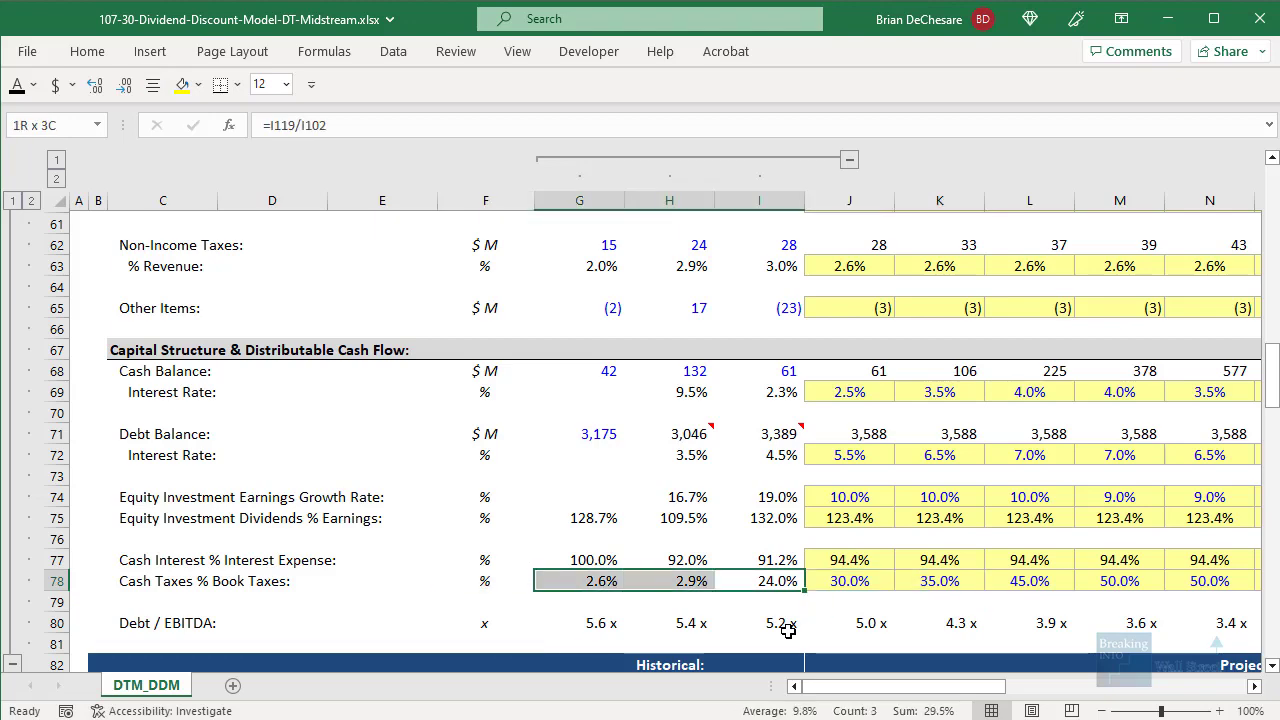
Step: Select the projected Cash Taxes % Book Taxes assumptions for FY23 to FY32, J78 to S78, and return to the row's label in C78
key(Right)
key(shift+Right)
key(shift+Right)
key(shift+Right)
key(shift+Right)
key(shift+Right)
key(shift+Right)
key(shift+Right)
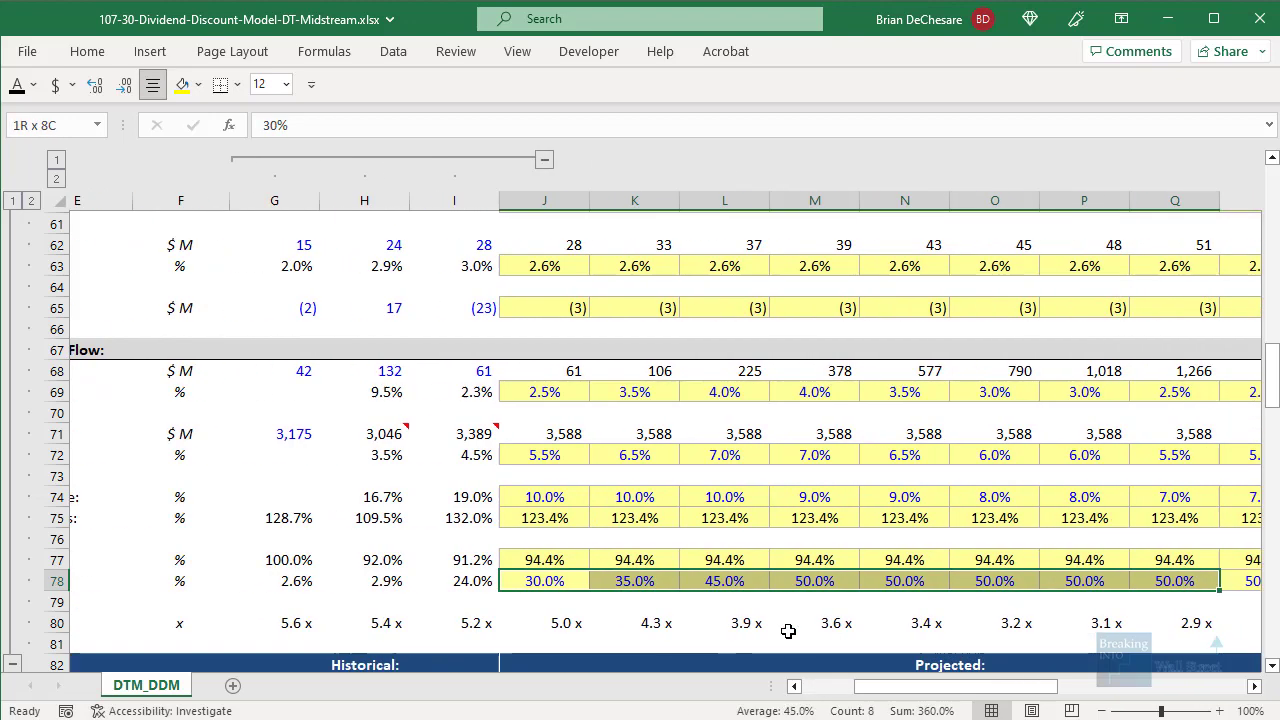
key(shift+Right)
key(shift+Right)
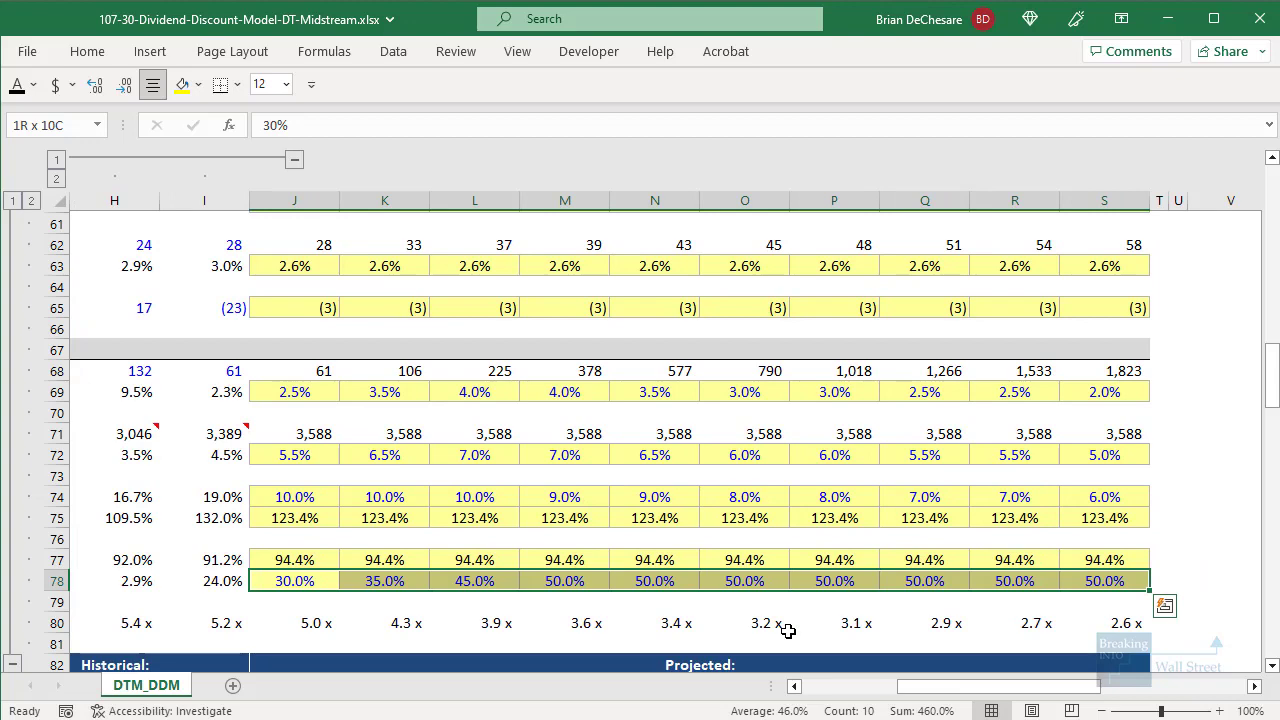
key(Left)
key(Left)
key(Left)
key(Left)
key(Left)
key(Left)
key(Left)
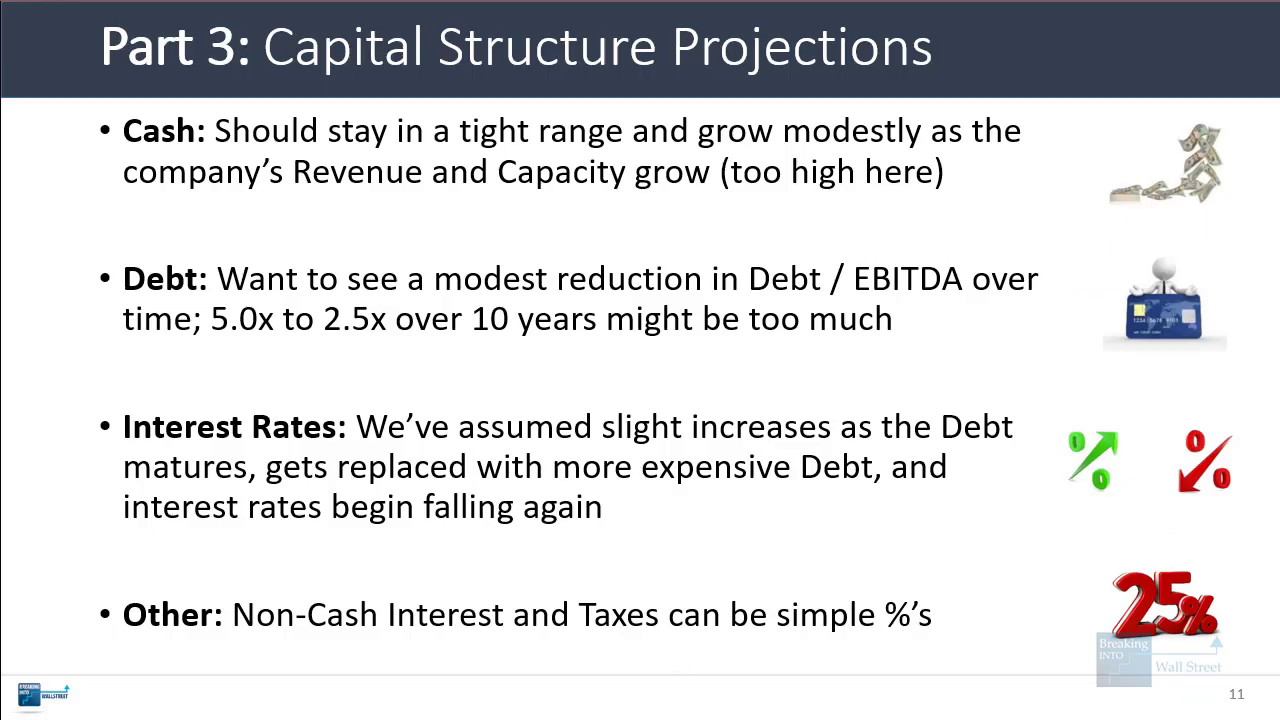
Step: Switch to the PowerPoint slide show and advance to the Cost of Equity point of Part 4: PV of Terminal Value and Dividends
key(Right)
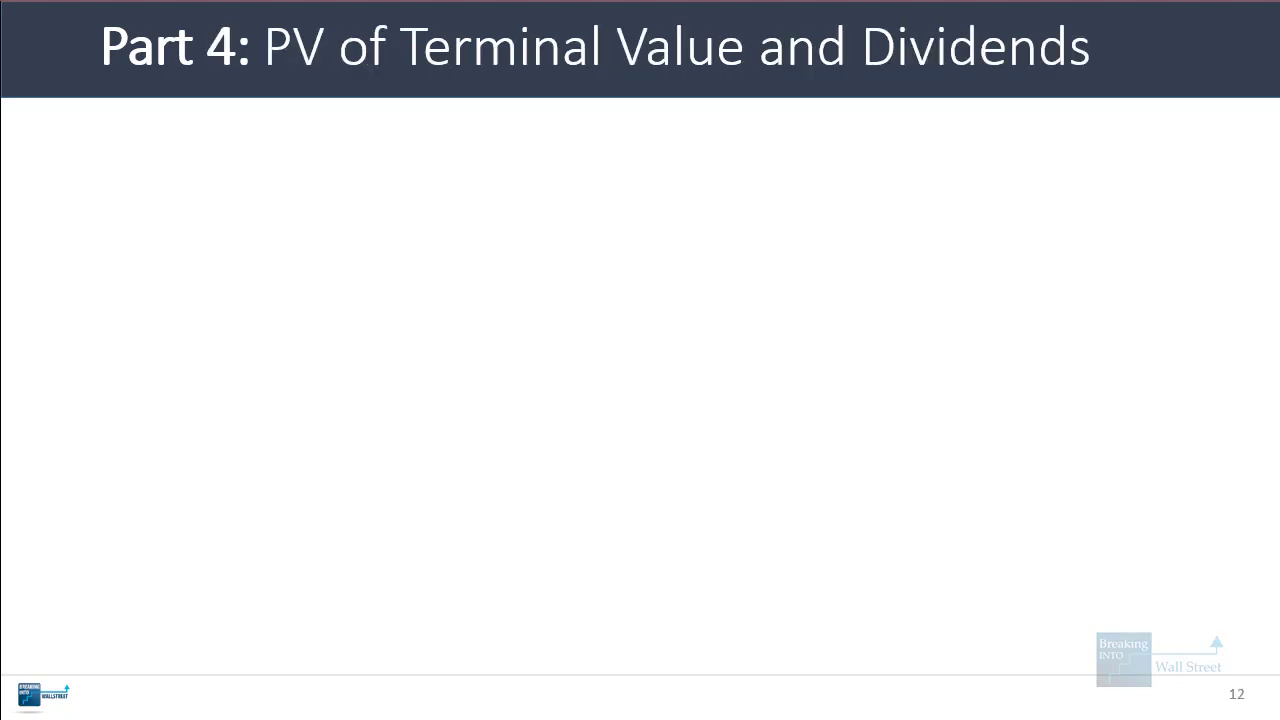
key(Right)
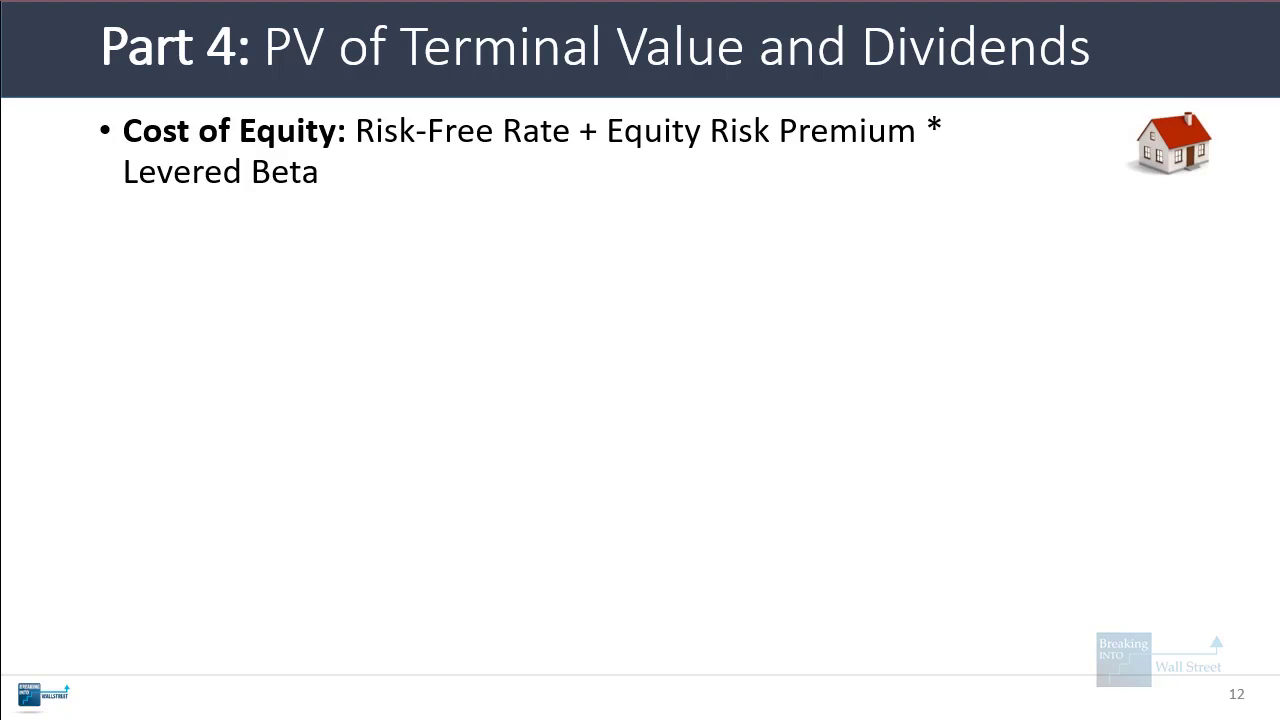
Step: Switch back to the Excel workbook and select the Levered Beta in G18 and the Discount Rate (Cost of Equity) in G20
key(alt+Tab)
scroll(590, 390, up, 20)
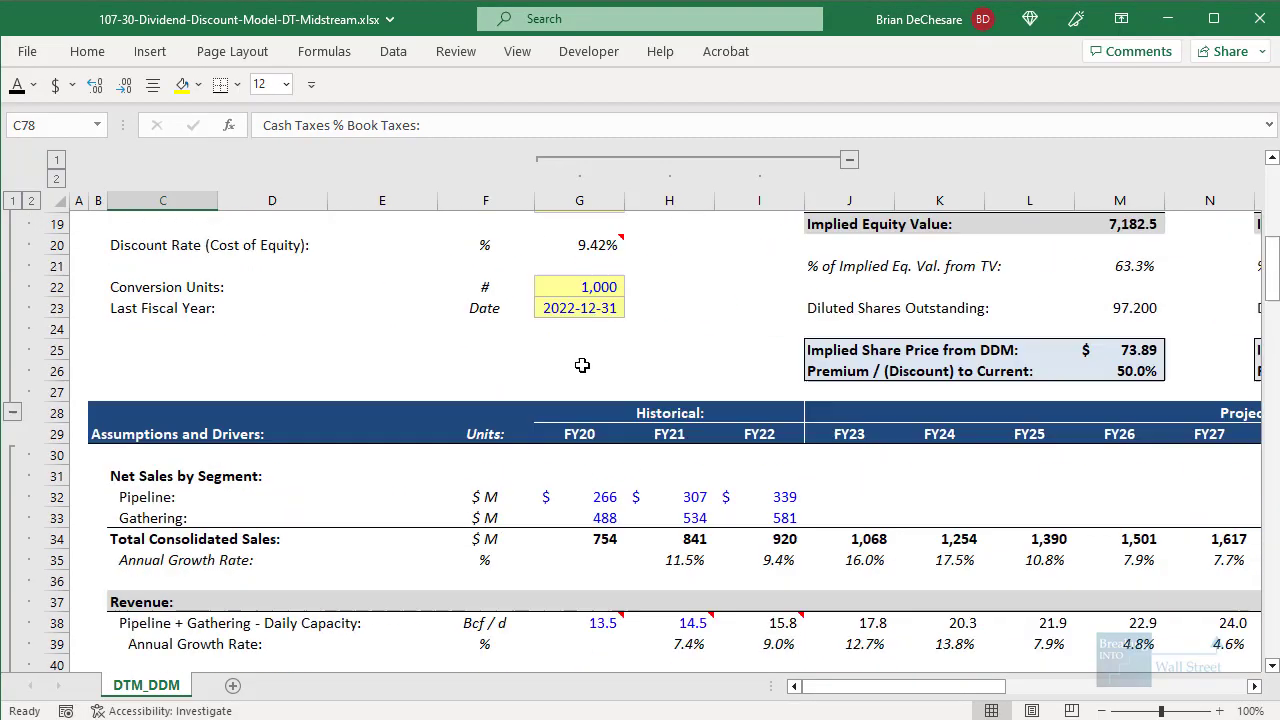
scroll(600, 408, down, 2)
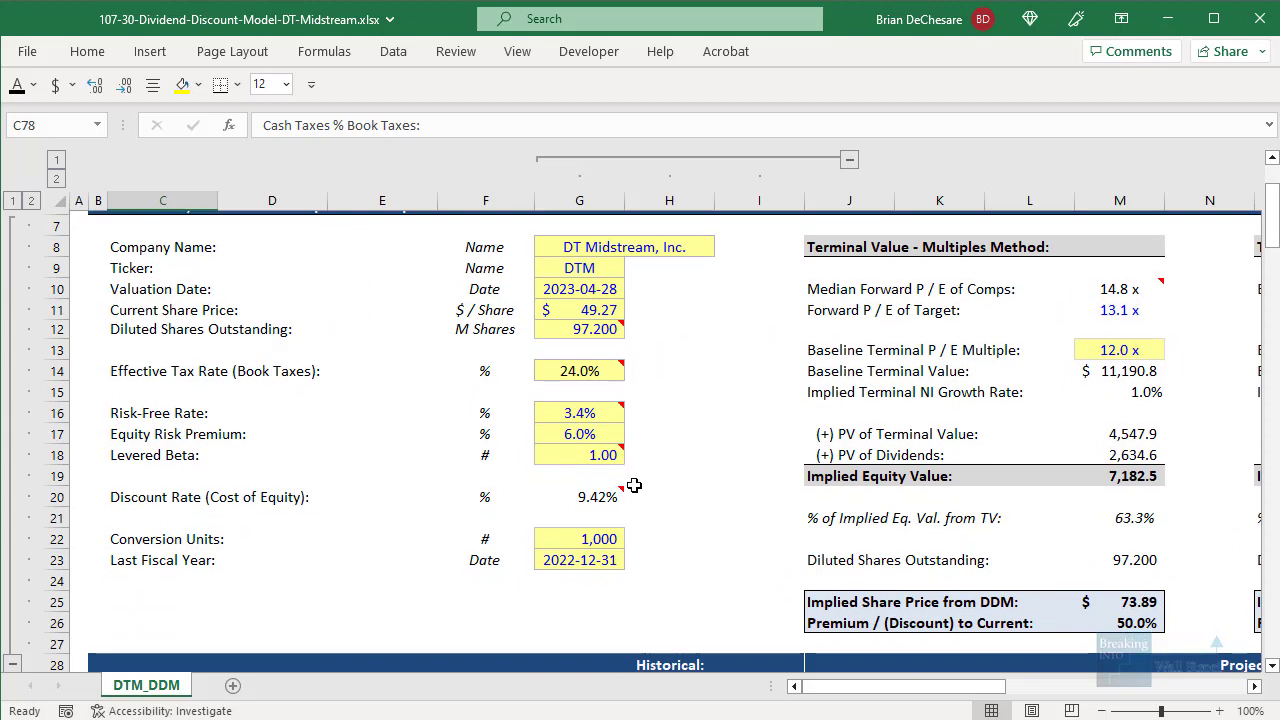
click(597, 455)
mouse_move(597, 458)
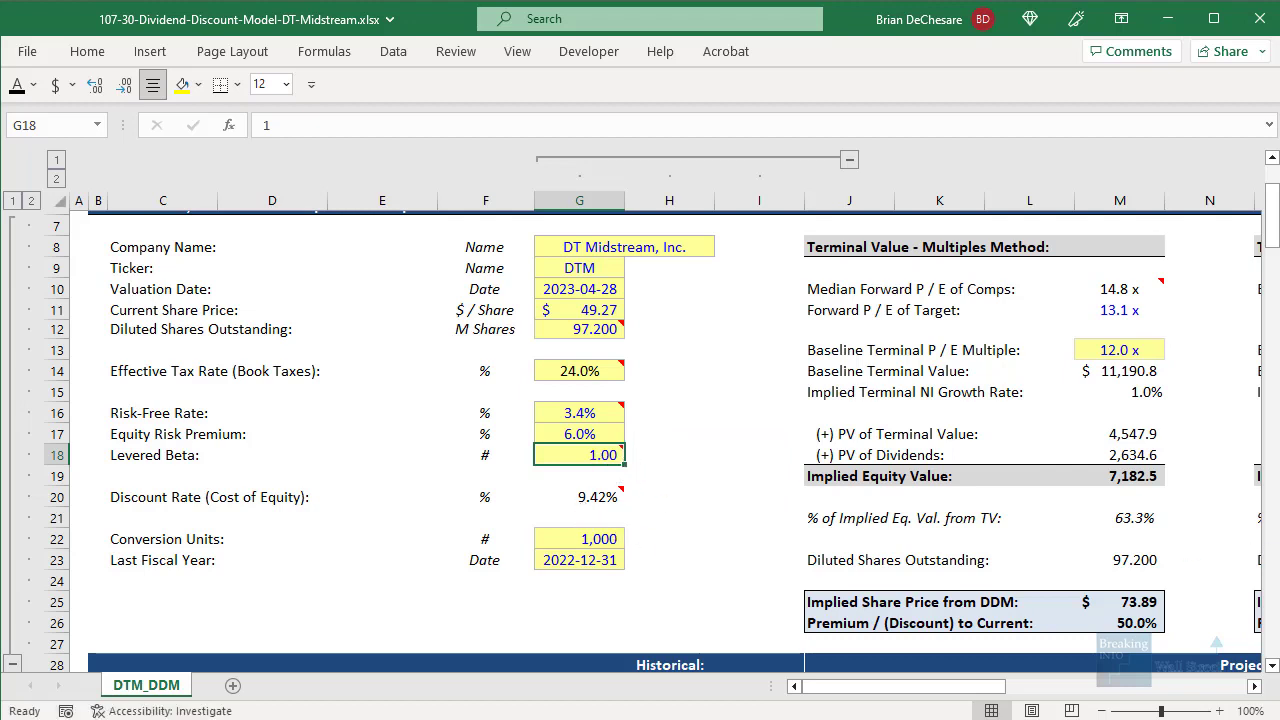
click(590, 497)
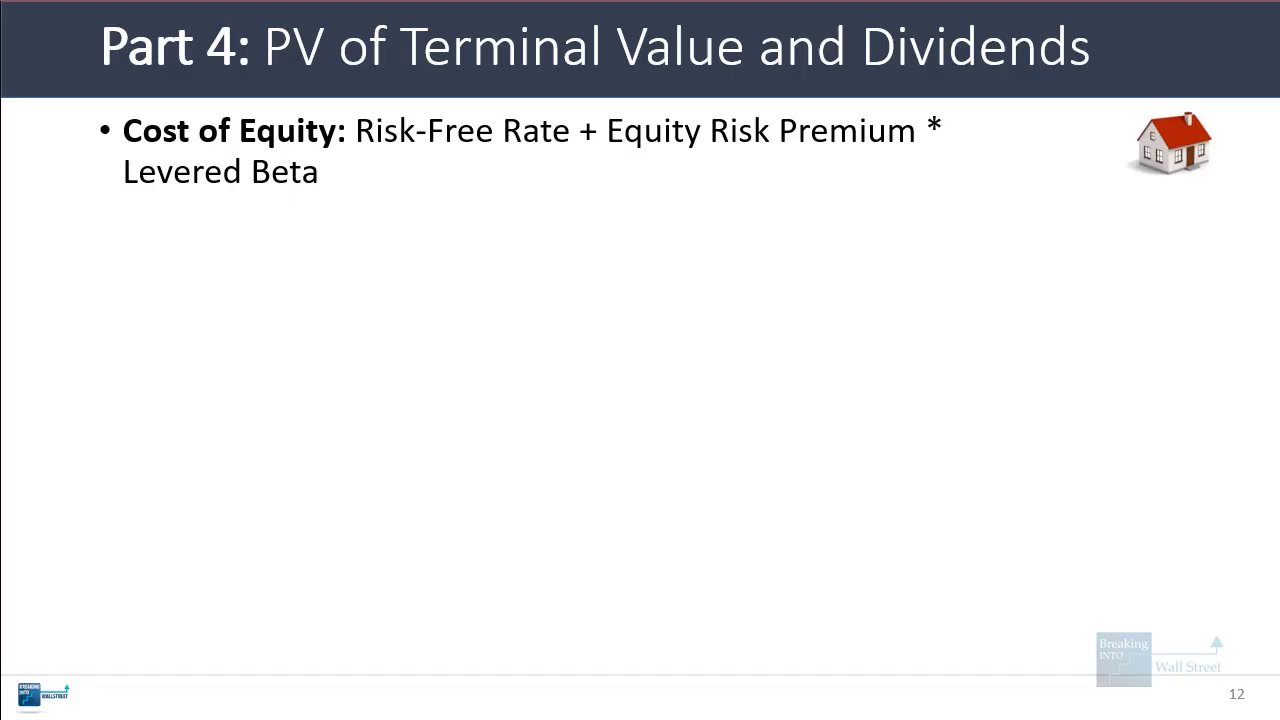
Step: Switch to the slide show and advance slide 12 through the point explaining DTM's increased Levered Beta
key(Right)
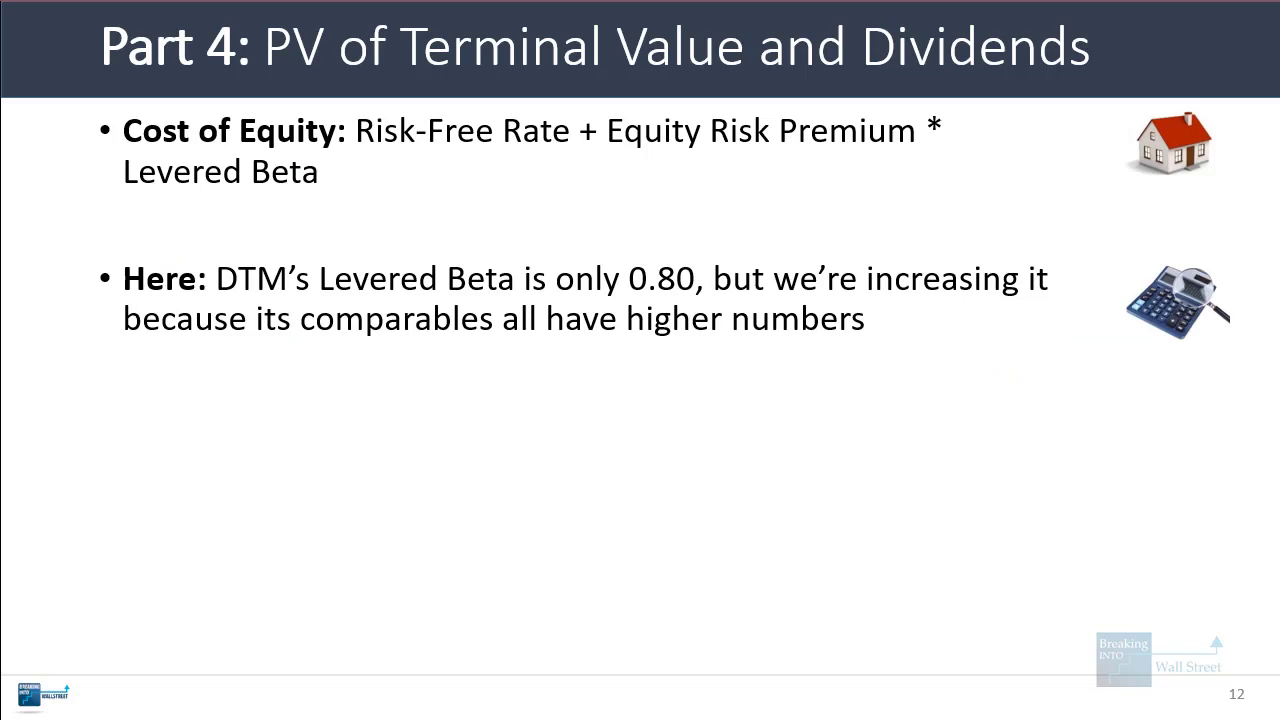
key(Right)
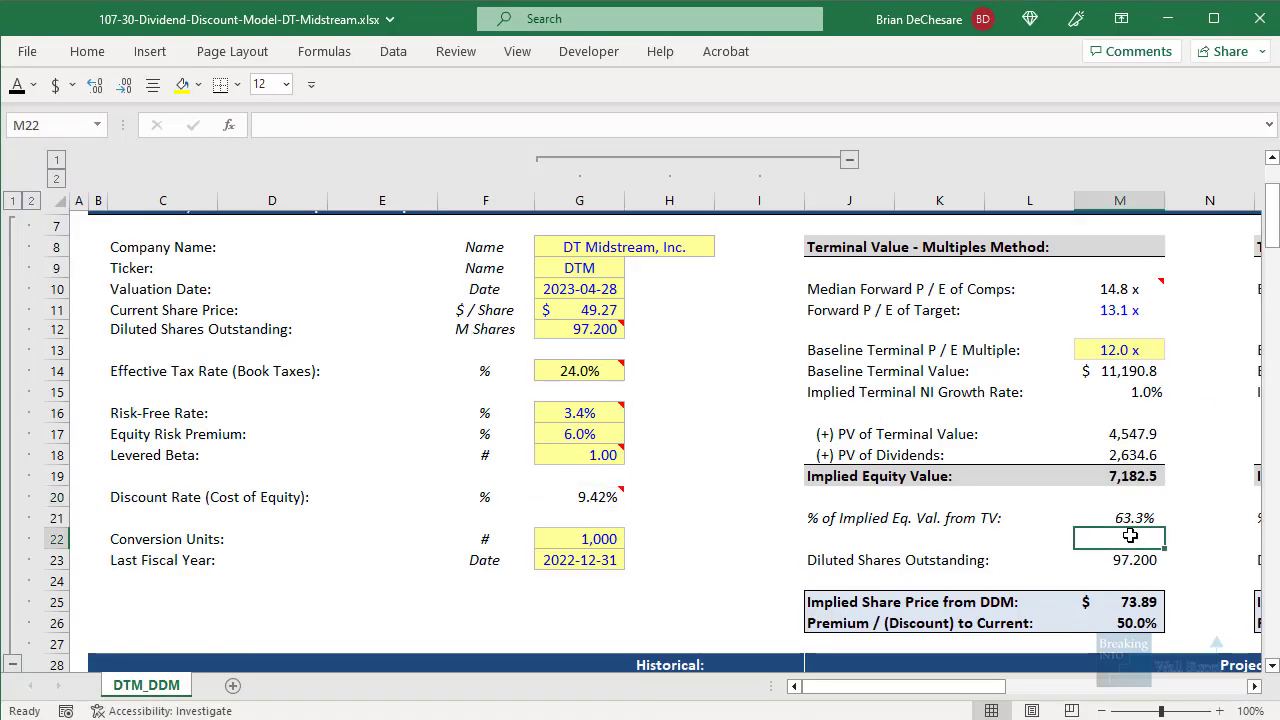
Step: In the Excel workbook, box the Perpetuity Growth Method's baseline terminal rows and select the Multiples Method's equivalent block, J13 to M15
drag(1100, 535, 1137, 520)
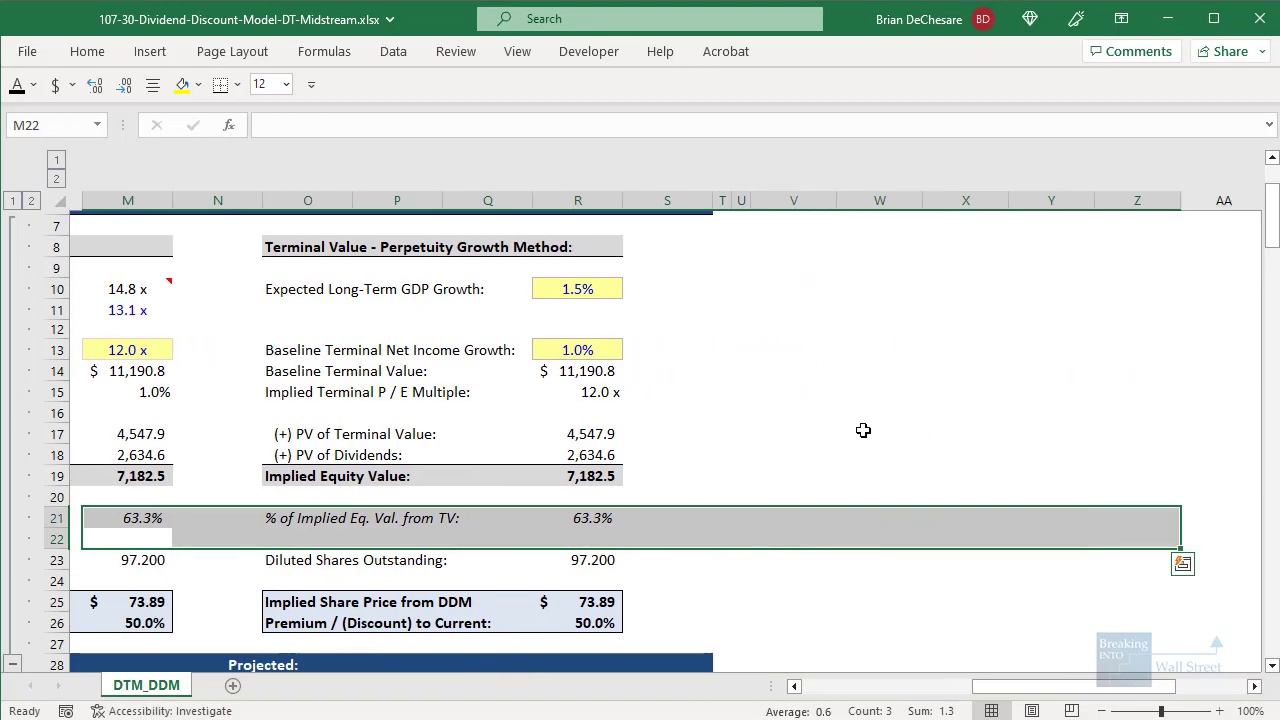
click(668, 413)
click(793, 686)
click(793, 686)
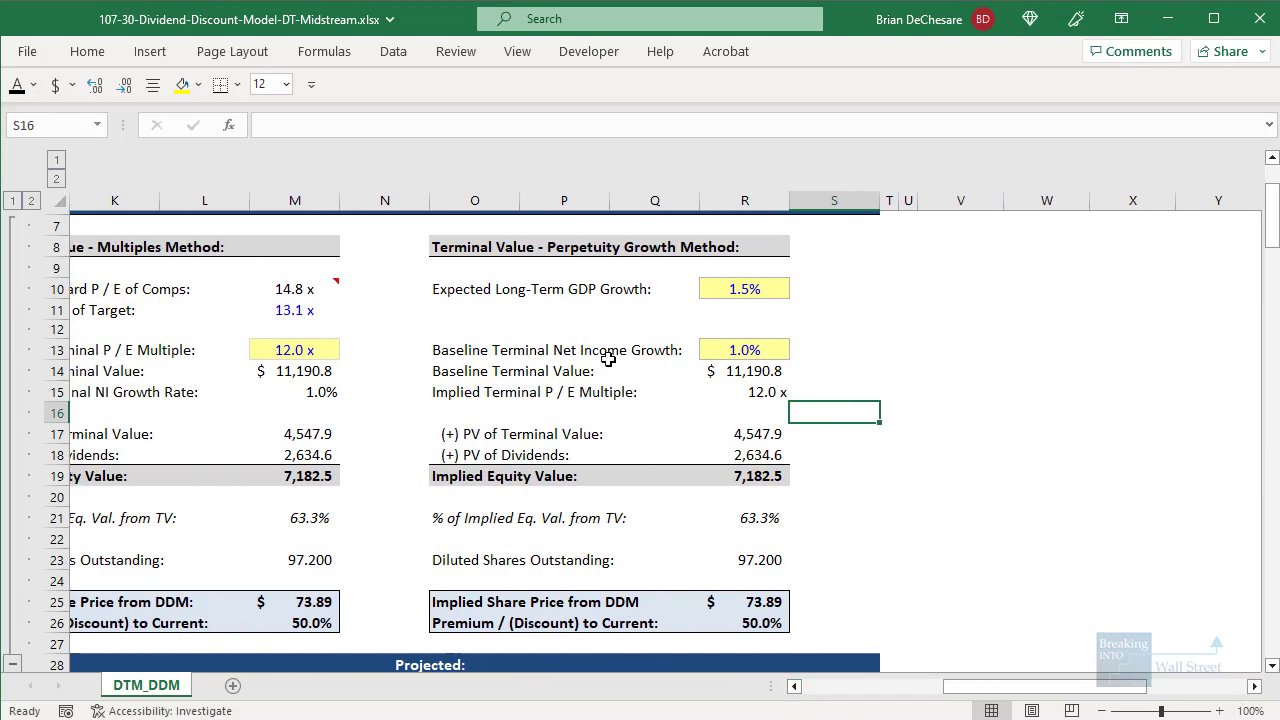
drag(428, 333, 885, 424)
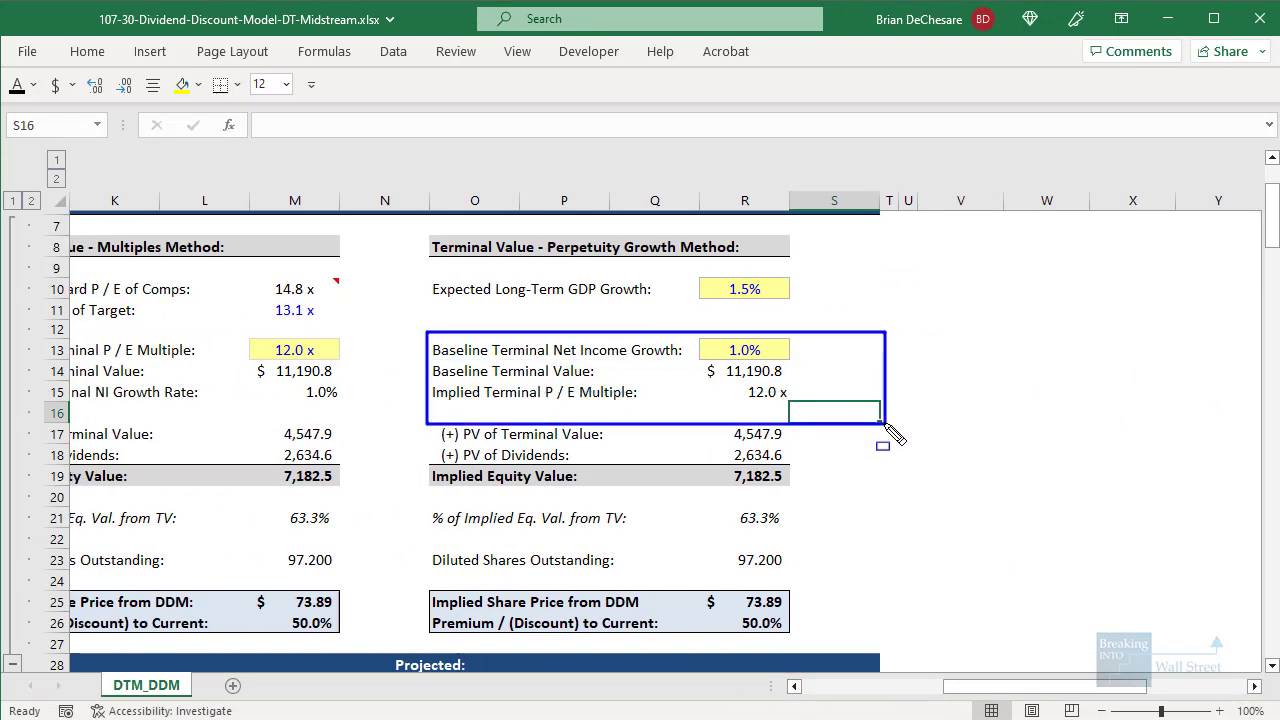
mouse_move(400, 415)
mouse_down()
mouse_move(122, 345)
mouse_move(188, 364)
mouse_move(477, 390)
mouse_up()
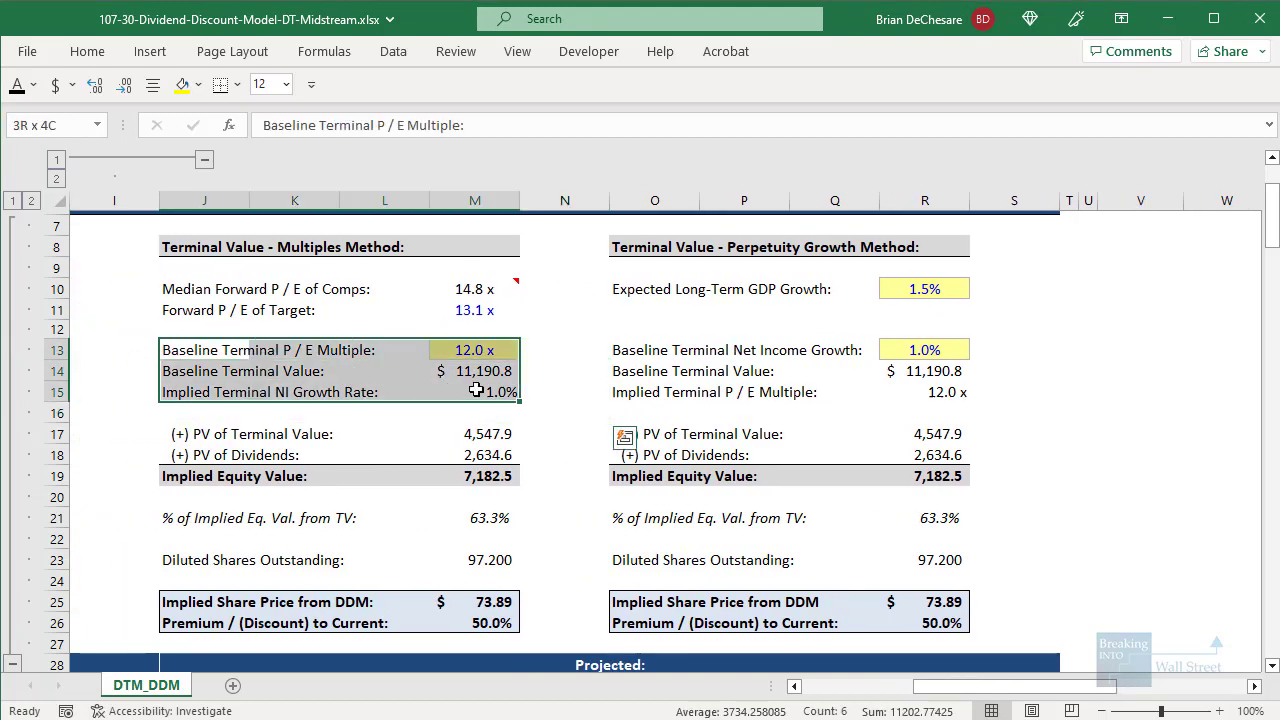
Step: Display the PV of Dividends formula in R18 under the Perpetuity Growth Method
click(944, 434)
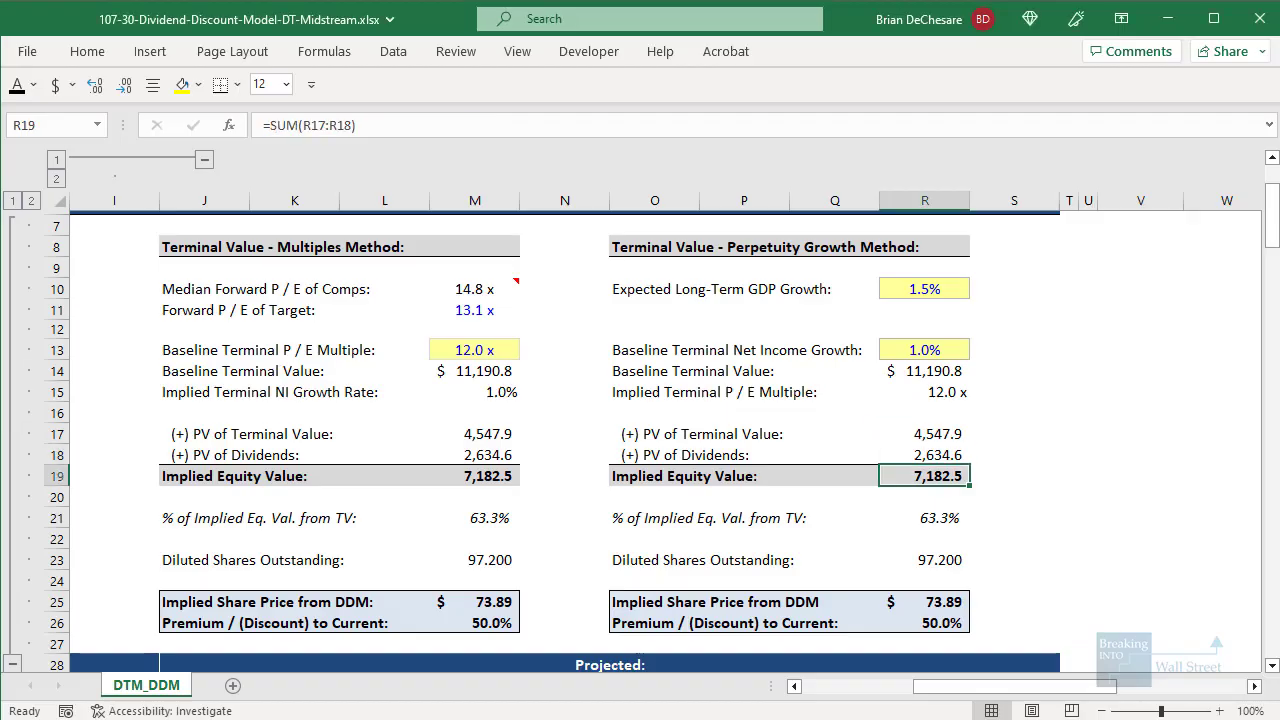
key(Up)
key(F2)
scroll(826, 481, down, 1)
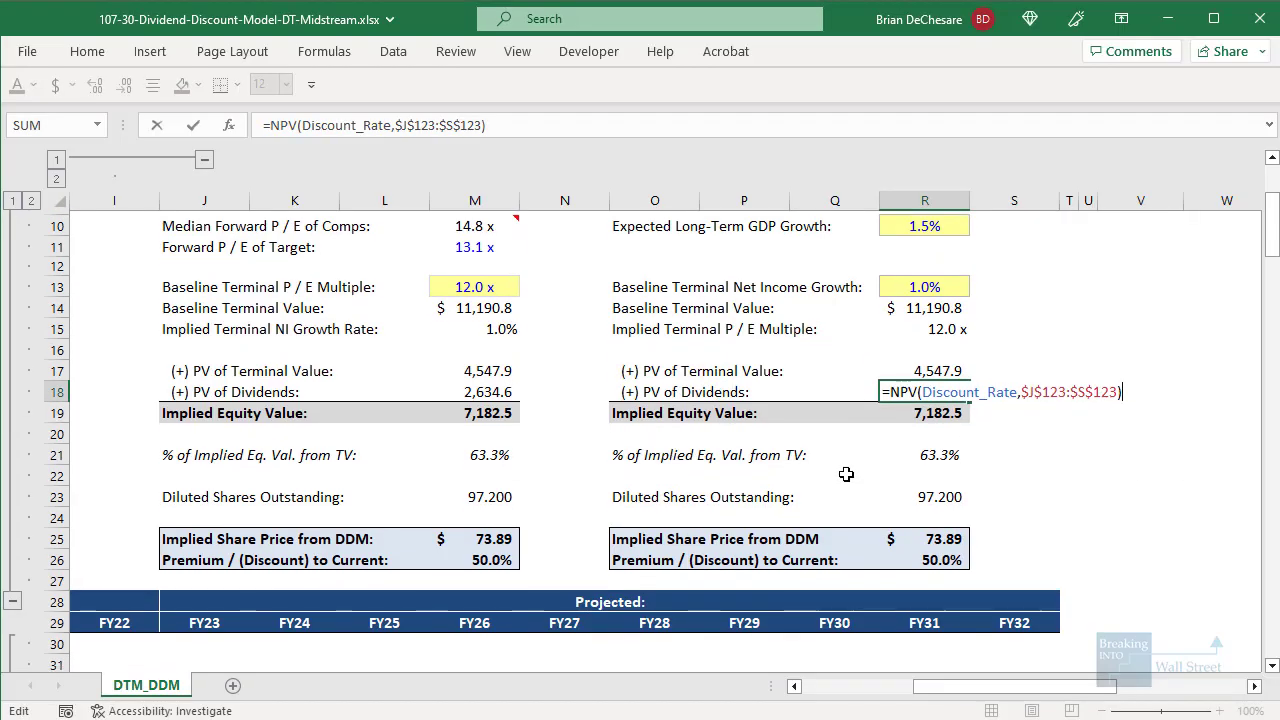
scroll(737, 474, up, 1)
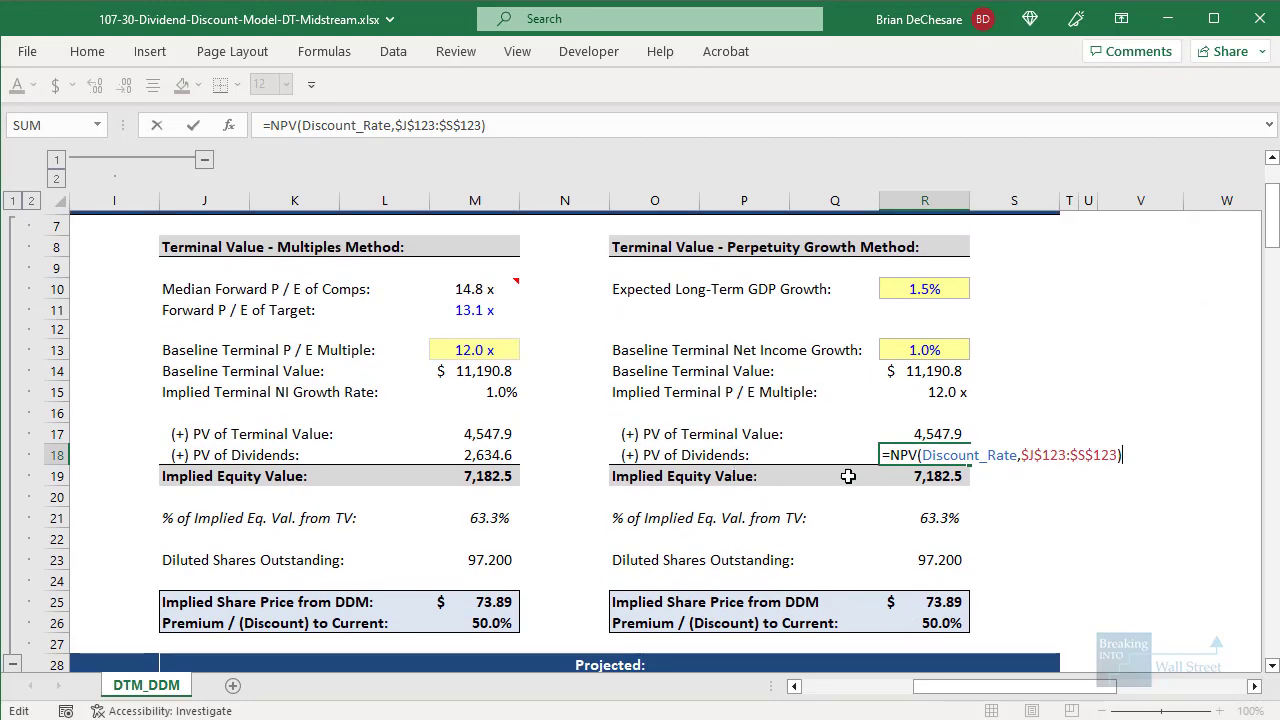
Step: Check the Implied Equity Value formulas for both terminal value methods in R19 and M19
key(Return)
key(F2)
key(Escape)
key(Left)
key(Left)
key(Left)
key(Left)
key(Left)
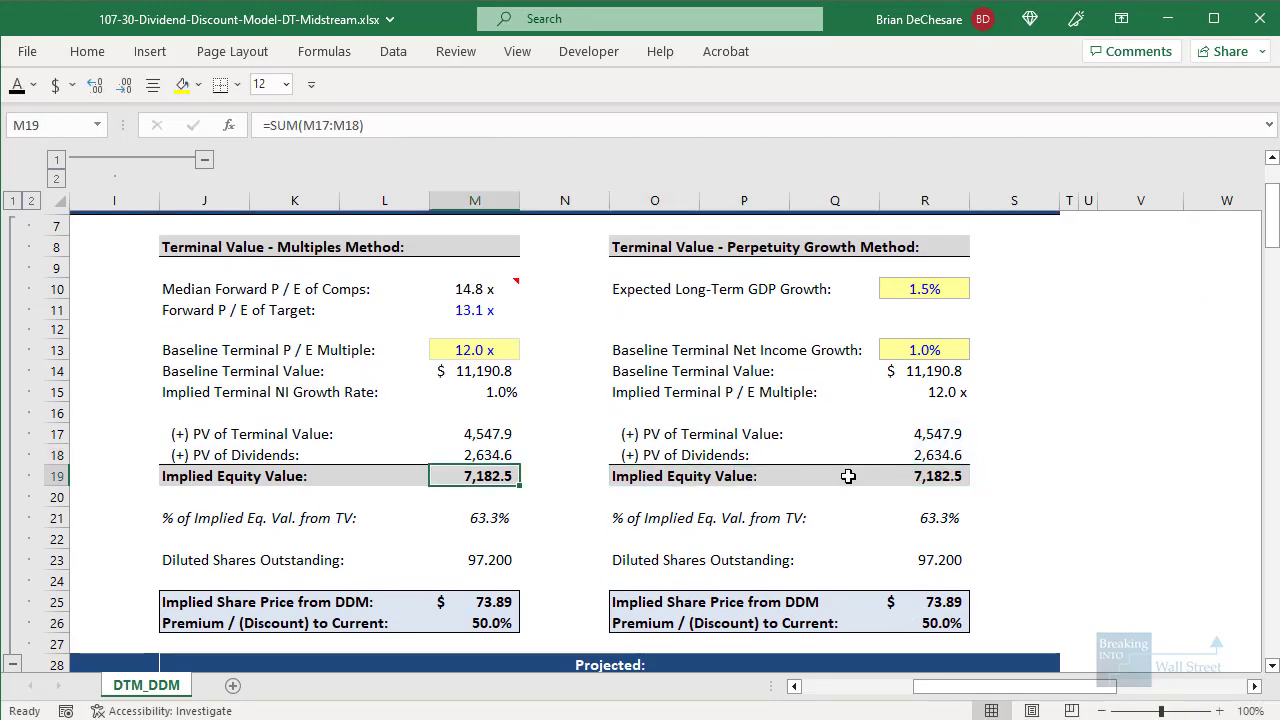
key(F2)
key(Escape)
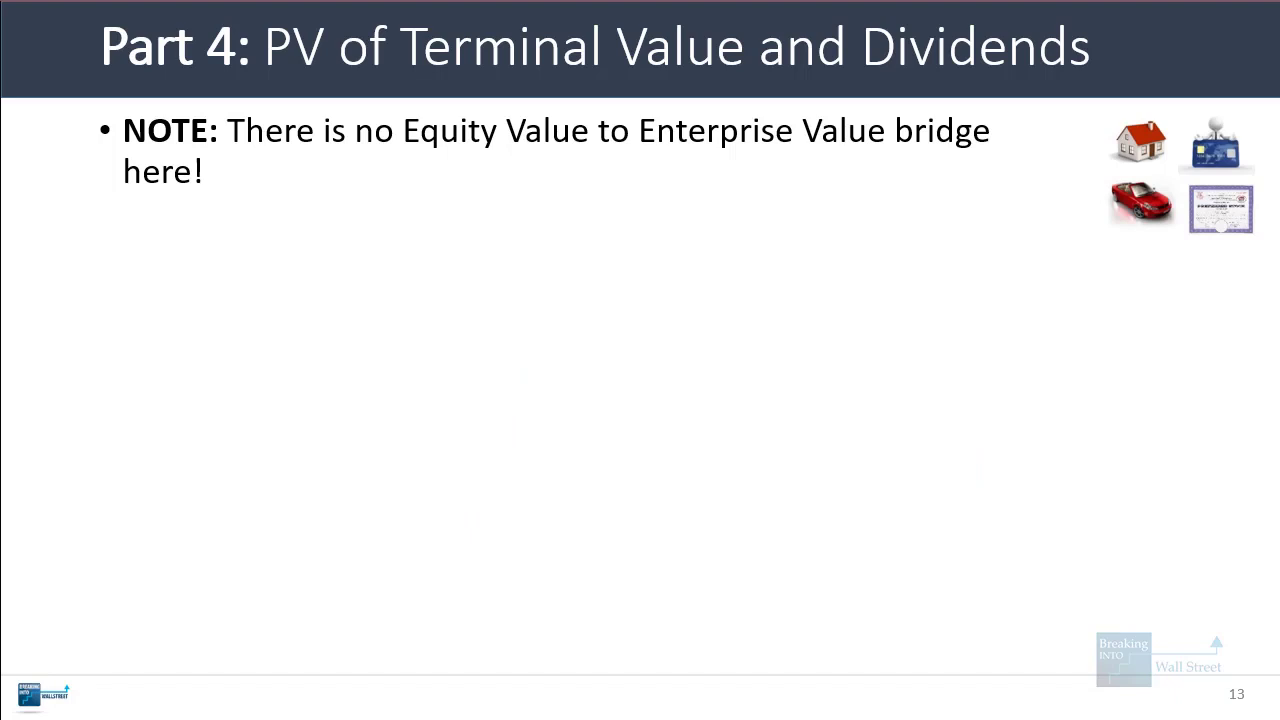
Step: Reveal the Why point on slide 13, and box the Perpetuity Growth present value and implied share price sections in the Excel workbook
key(Right)
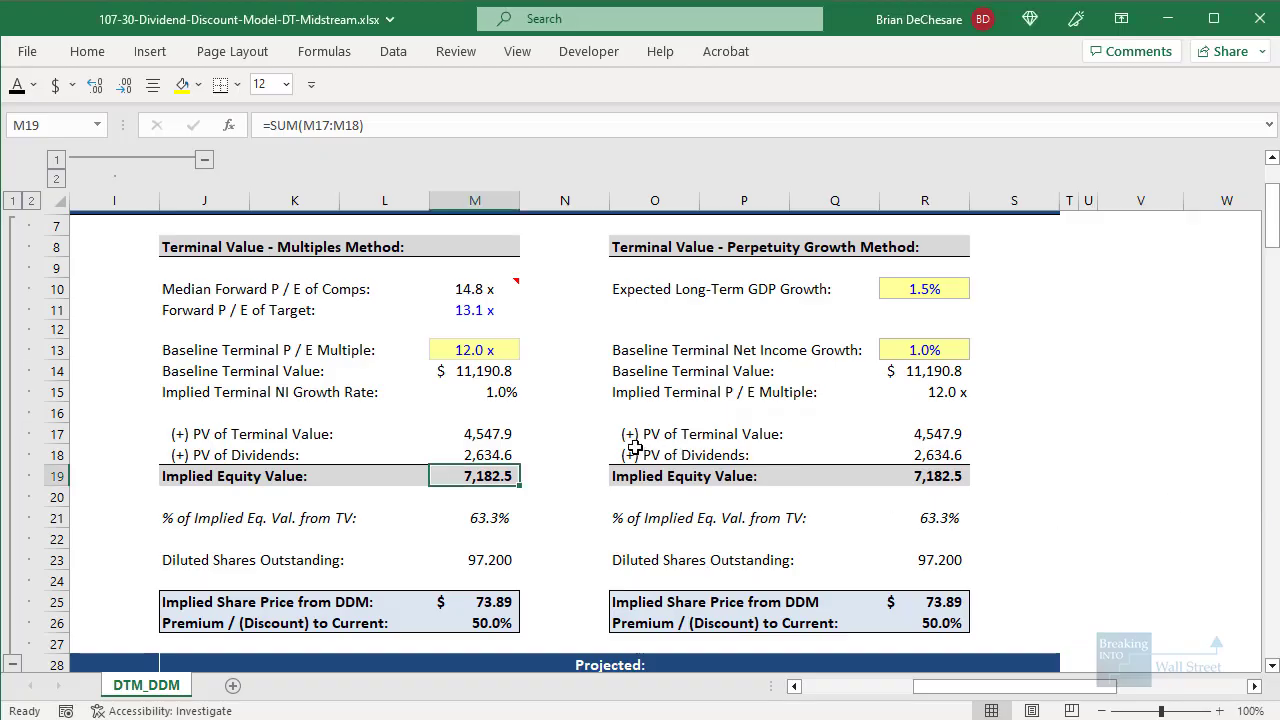
drag(600, 407, 1036, 505)
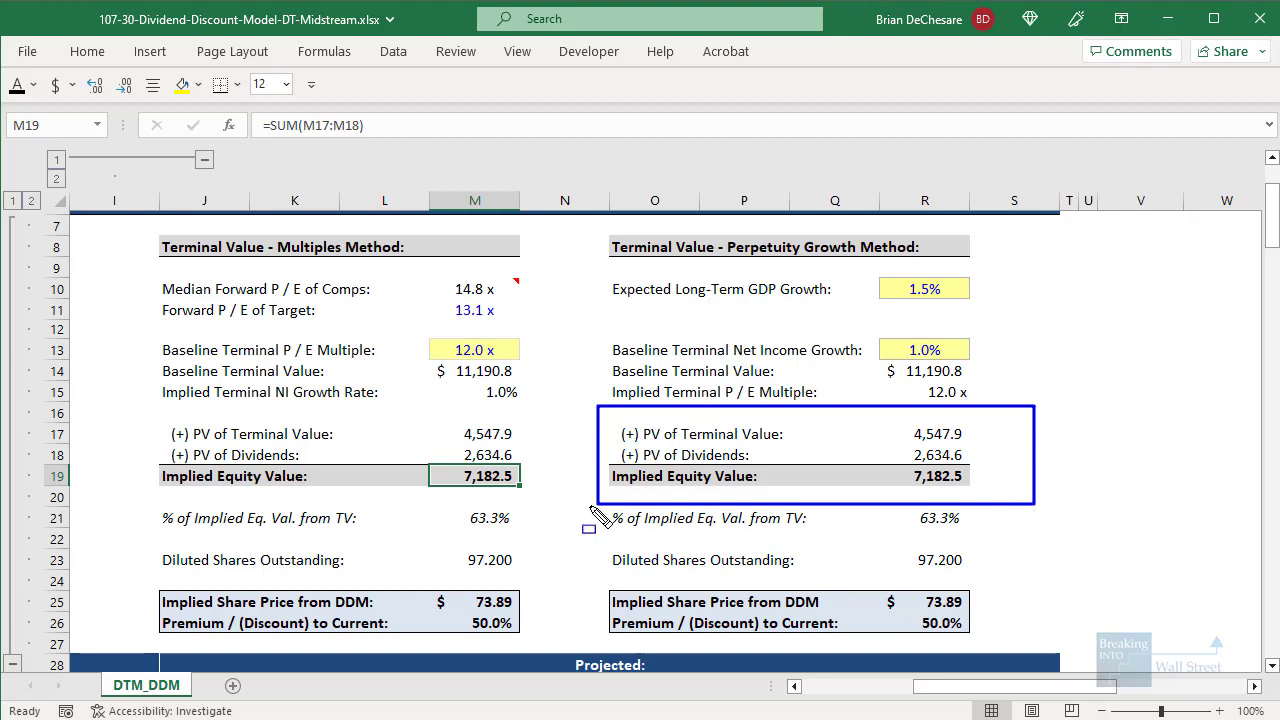
drag(590, 507, 997, 642)
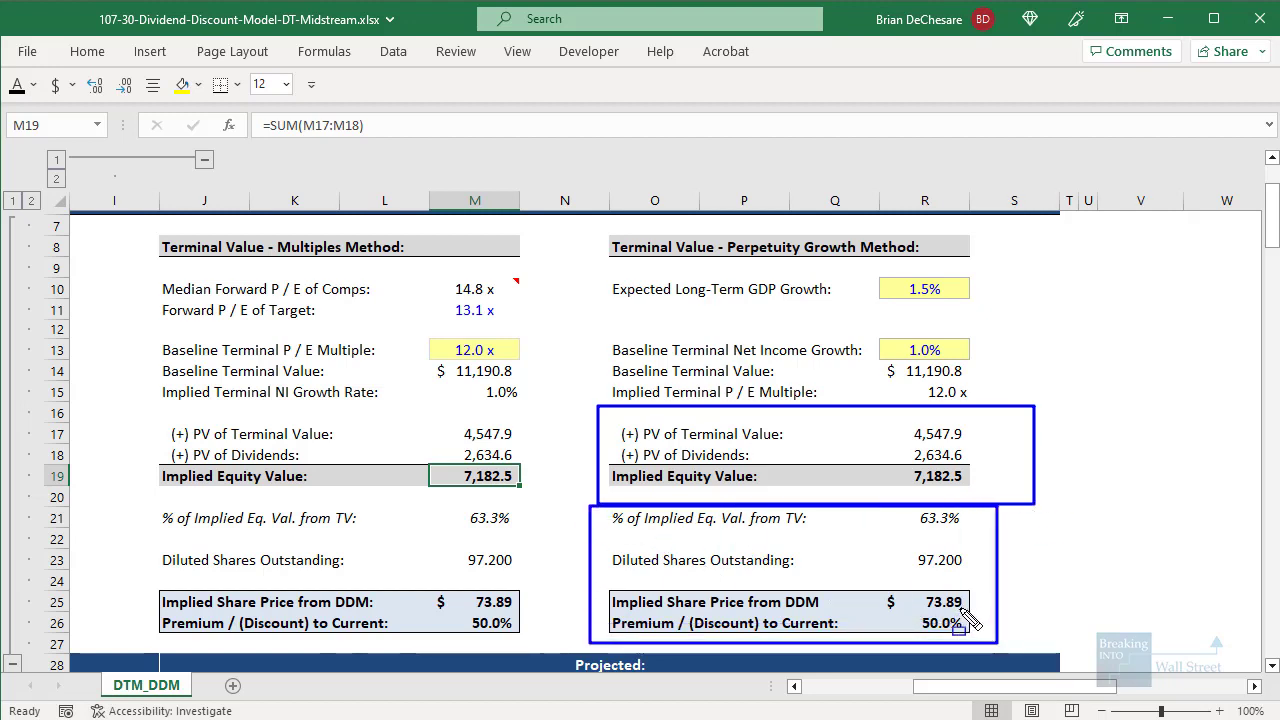
key(Escape)
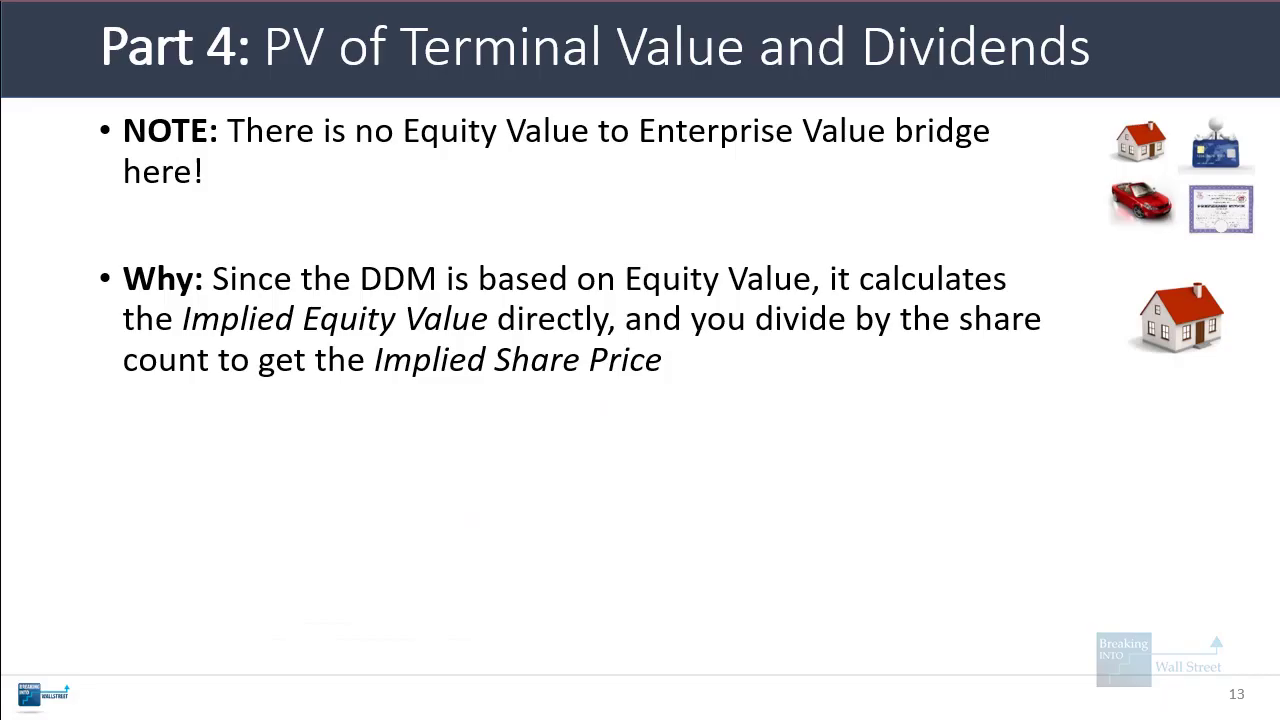
Step: Reveal the Conclusions point on slide 13, and box both methods' Implied Share Price and Premium / (Discount) rows in the Excel workbook
key(Right)
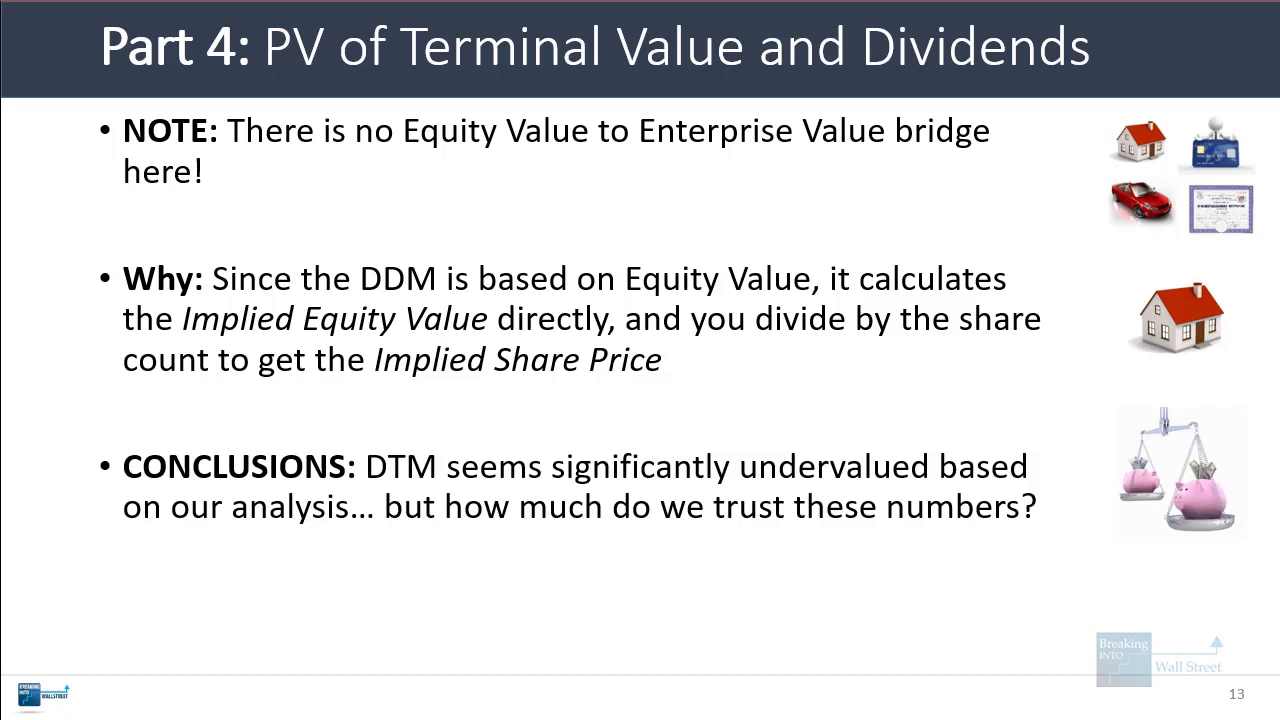
key(alt+Tab)
scroll(975, 585, down, 1)
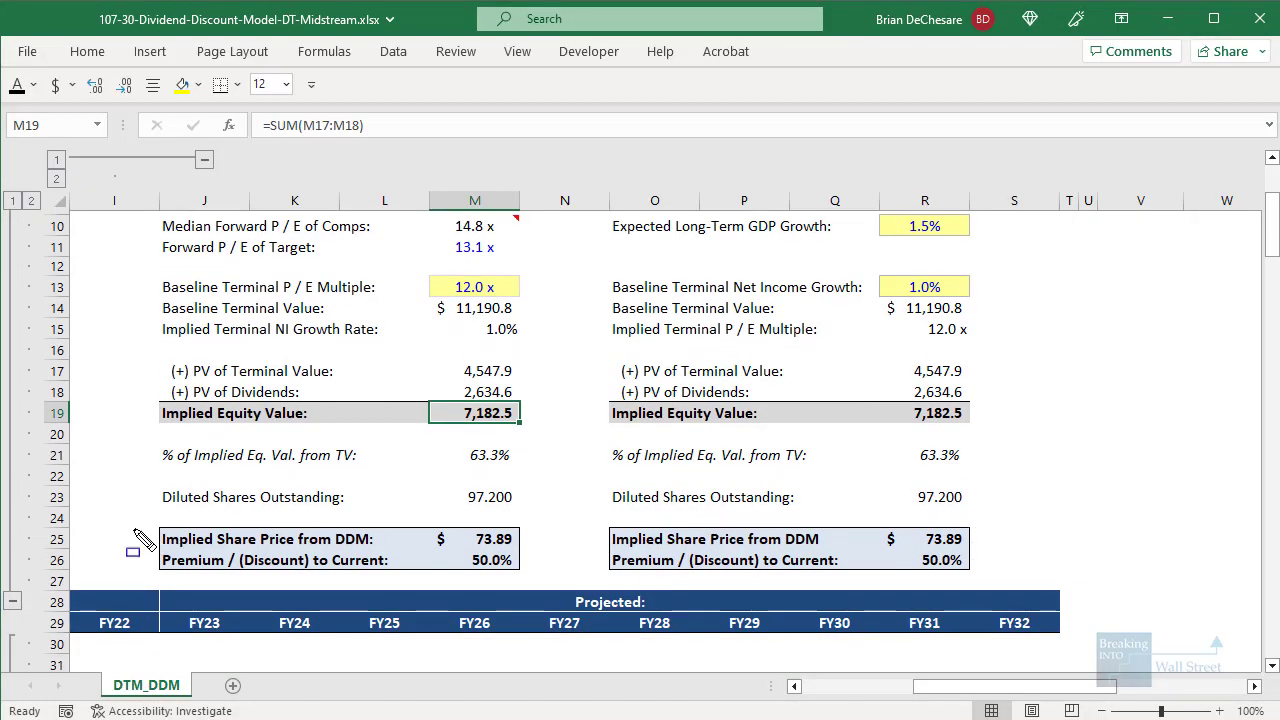
drag(135, 531, 993, 586)
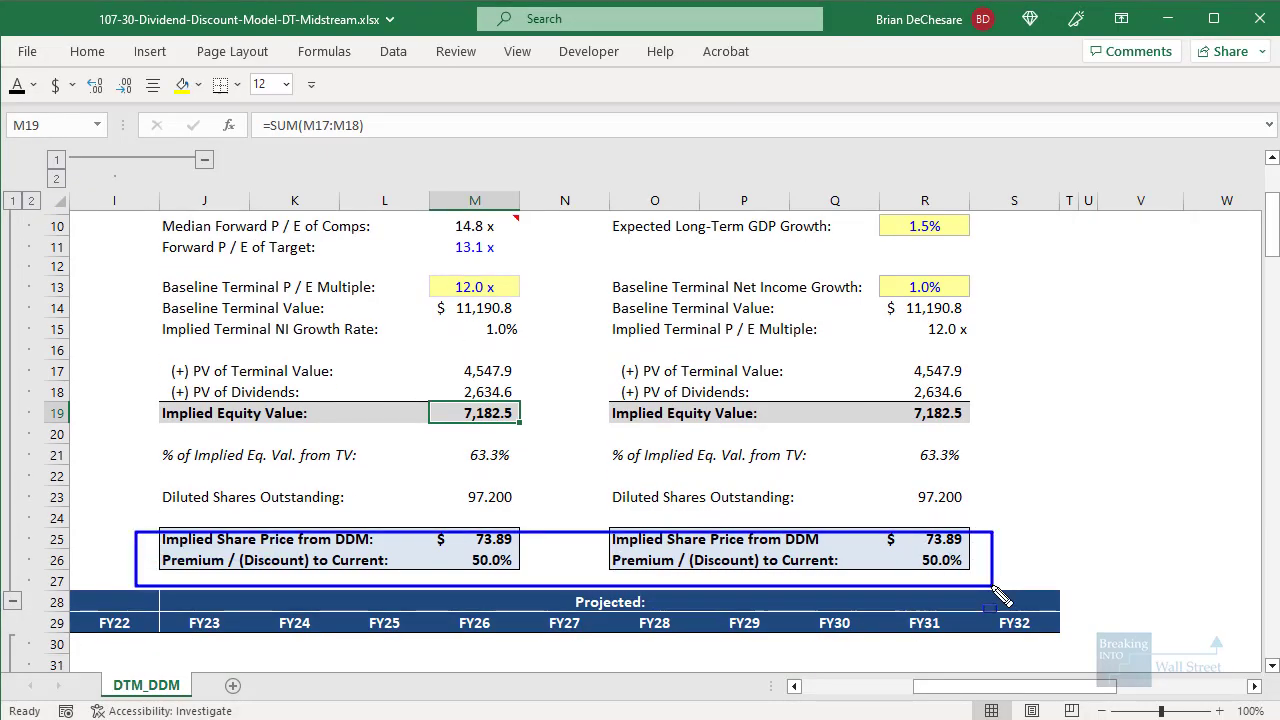
key(Escape)
Step: Go to the discount rate sensitivity tables and select the share price at a 10.00x terminal multiple and 10.50% discount rate, N151
scroll(1257, 236, left, 6)
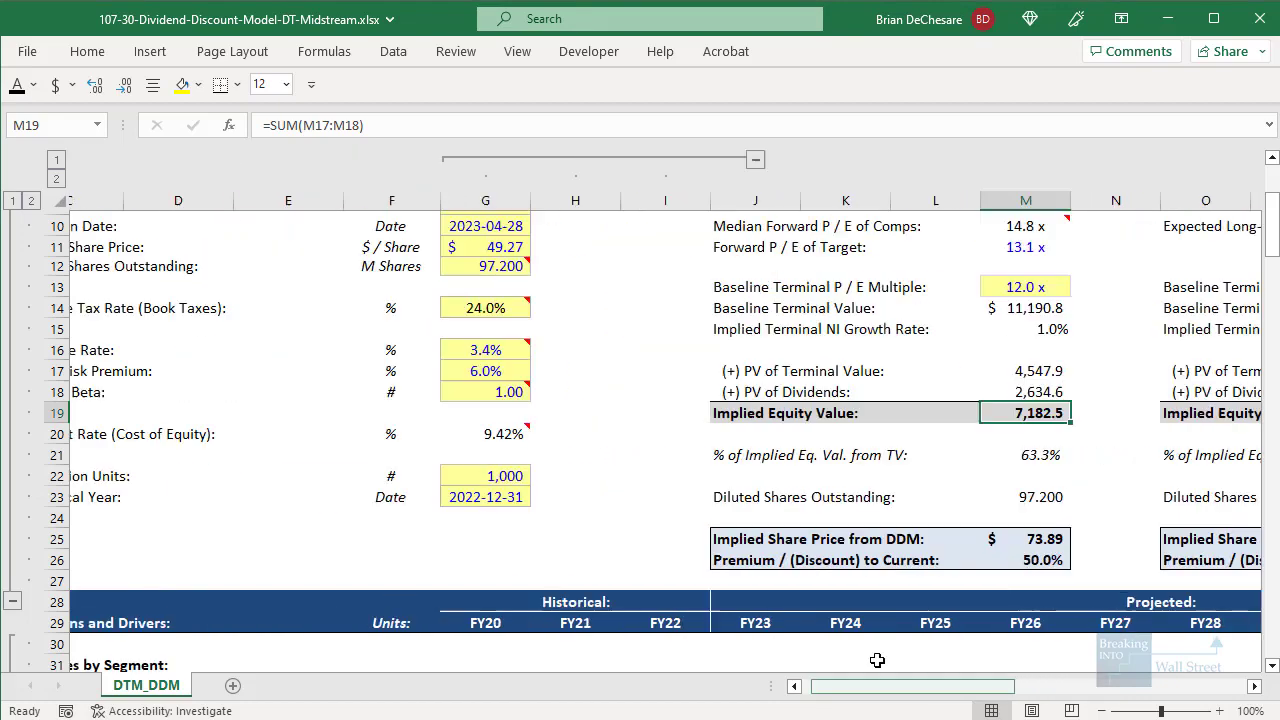
drag(1272, 232, 1272, 609)
scroll(957, 558, right, 3)
click(1061, 474)
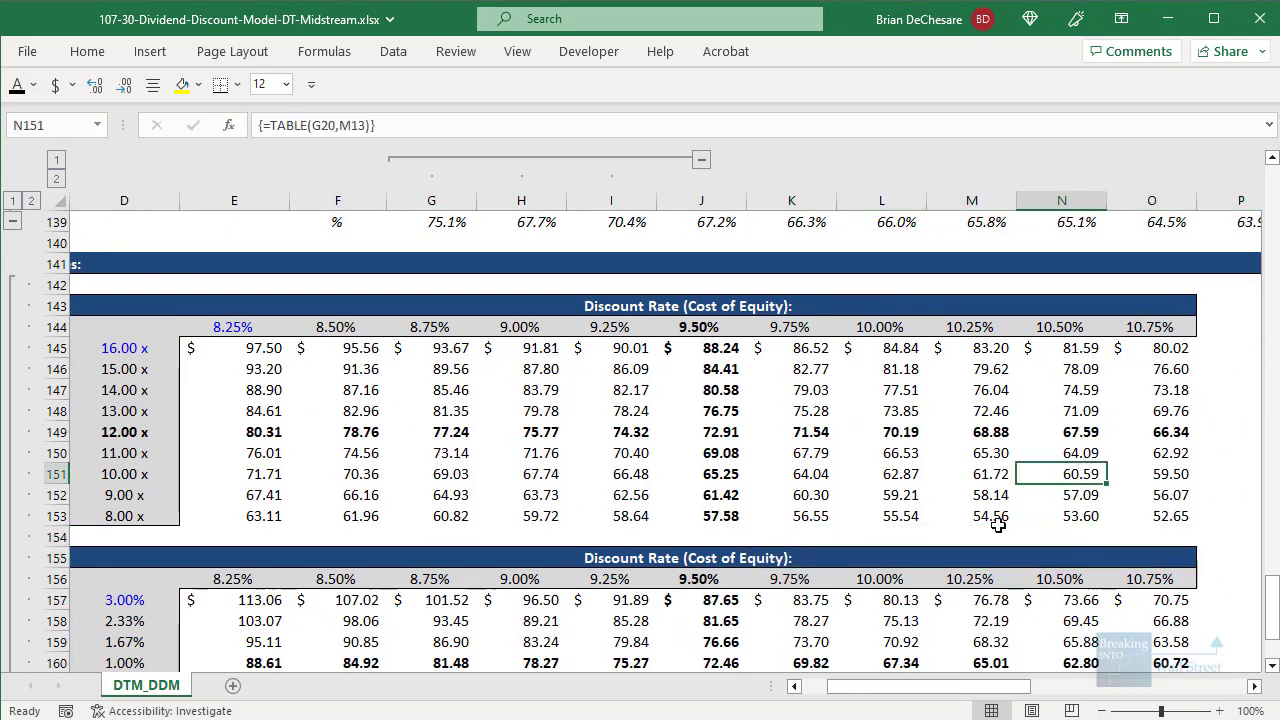
Step: Box the share prices in E145:O153 and the terminal multiples from 16.00x to 8.00x in the upper sensitivity table, then clear the boxes
mouse_move(179, 332)
mouse_down()
mouse_move(215, 515)
mouse_move(1228, 535)
mouse_move(1212, 530)
mouse_up()
drag(186, 338, 82, 525)
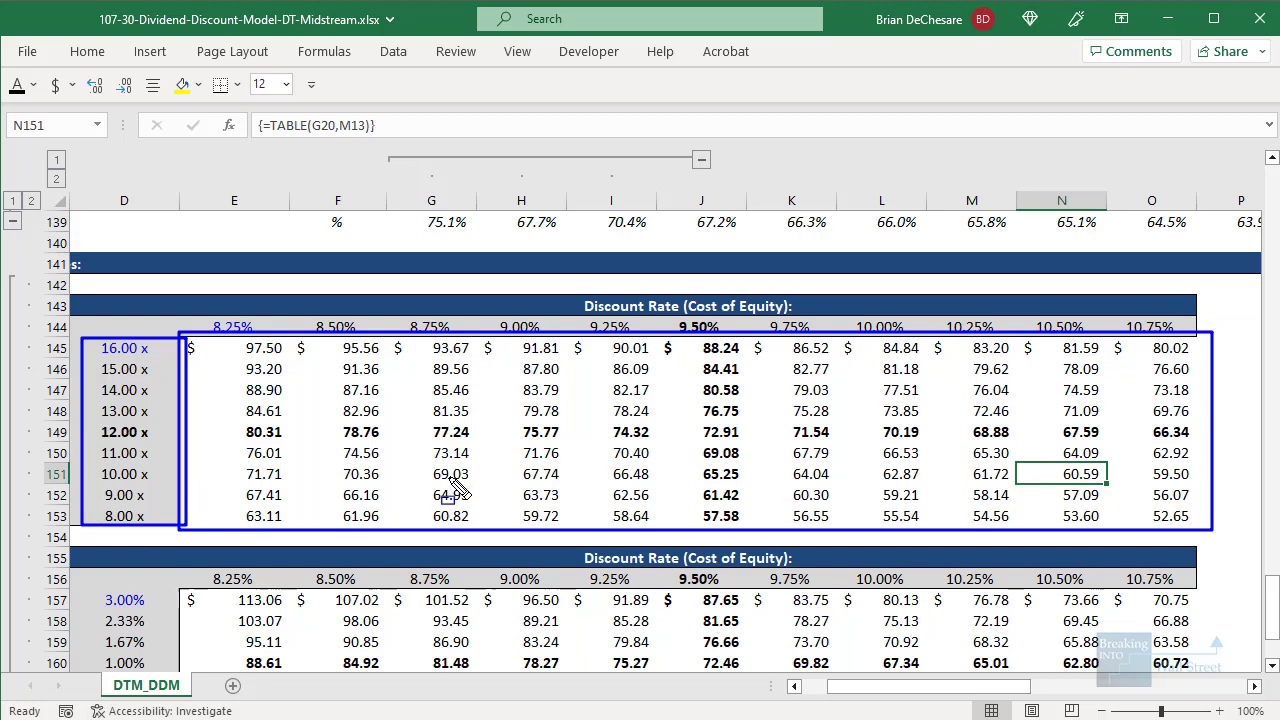
key(Escape)
Step: Select the Terminal Net Income Growth Rate table's share prices, E157:O165, and temporarily box the (2.33%) growth rate label
scroll(457, 484, down, 4)
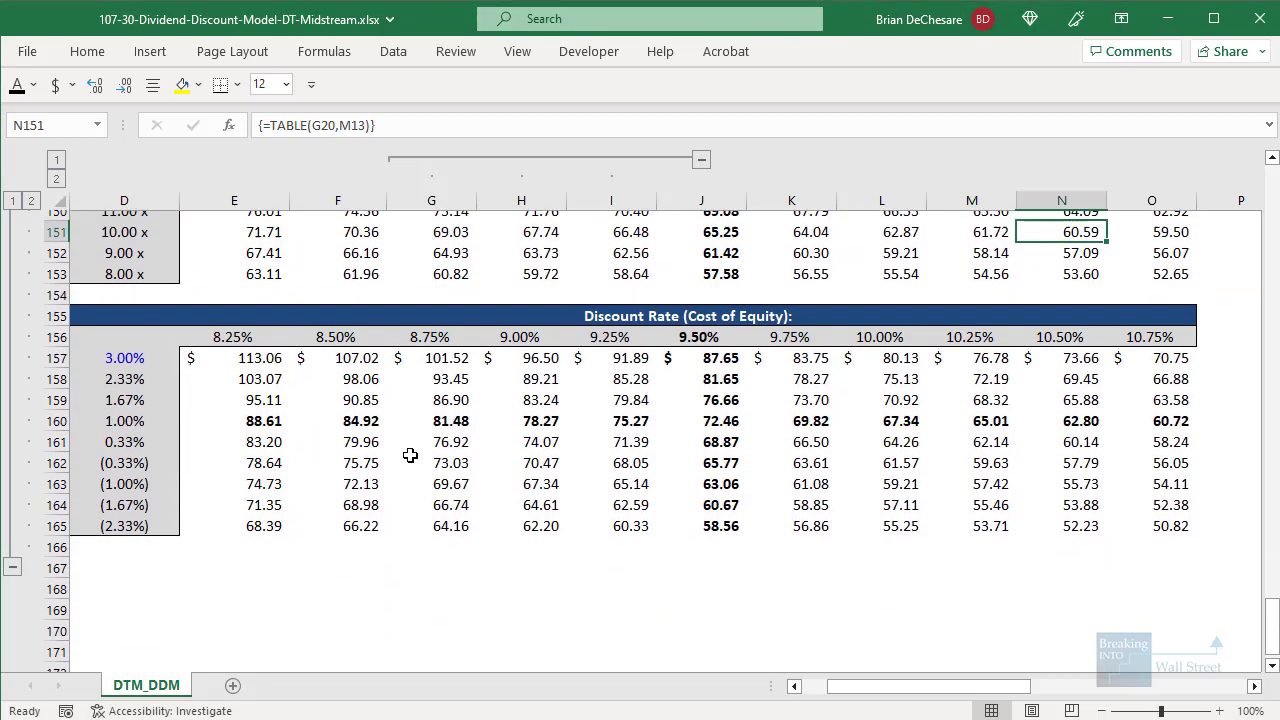
drag(260, 349, 1146, 522)
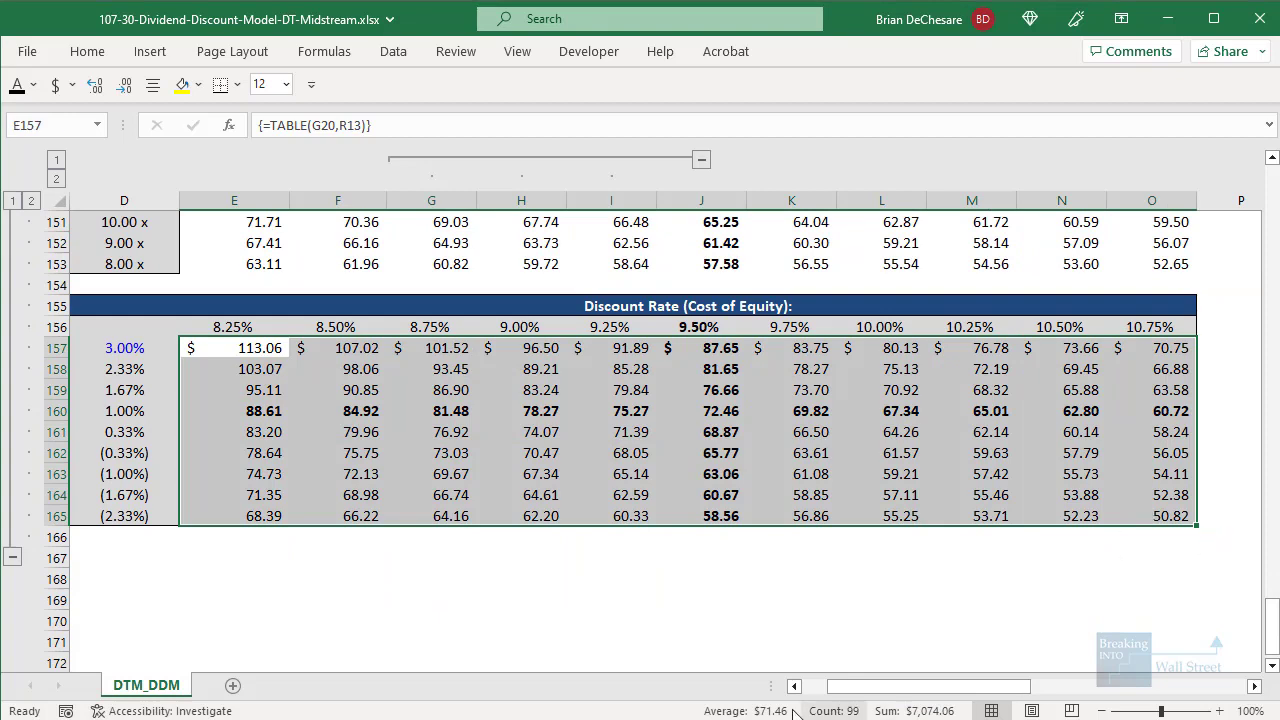
click(815, 697)
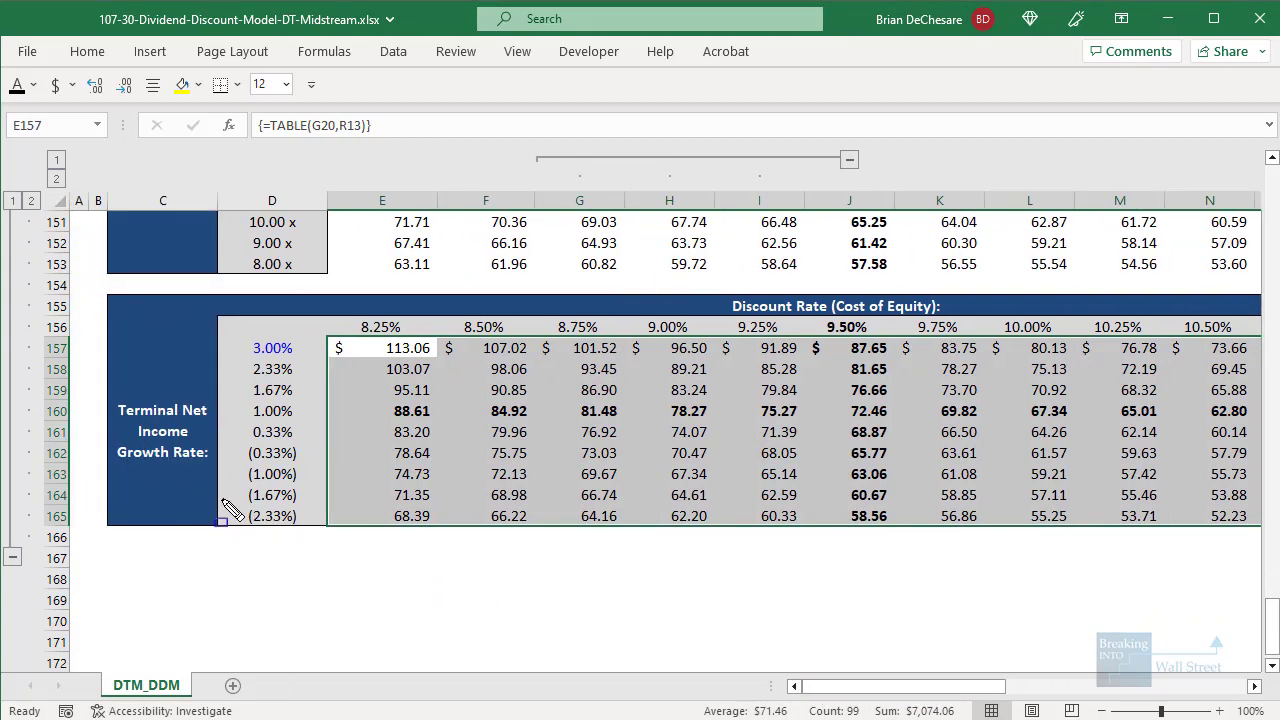
drag(214, 496, 366, 532)
key(Escape)
Step: Select the share price in O165, temporarily boxing it together with its 10.75% discount rate and (2.33%) terminal growth rate
click(792, 520)
mouse_move(874, 686)
mouse_down()
mouse_move(986, 688)
mouse_move(890, 698)
mouse_up()
click(1240, 520)
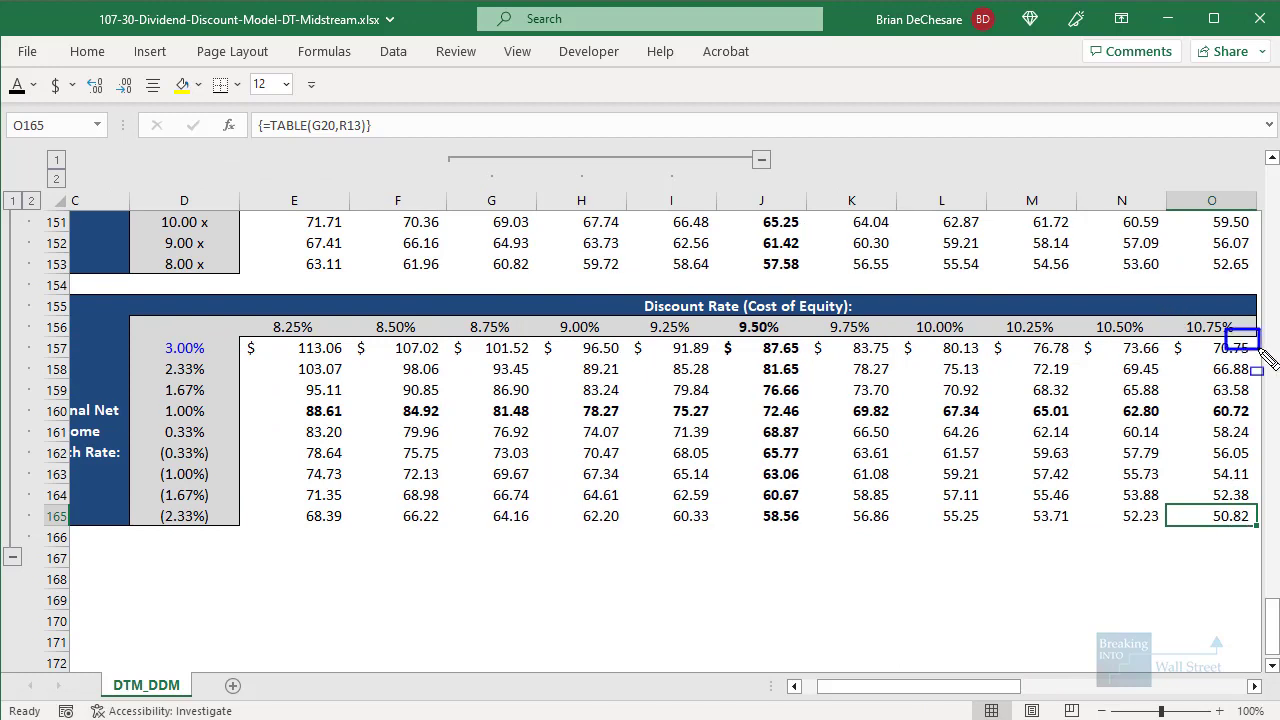
drag(1167, 311, 1262, 348)
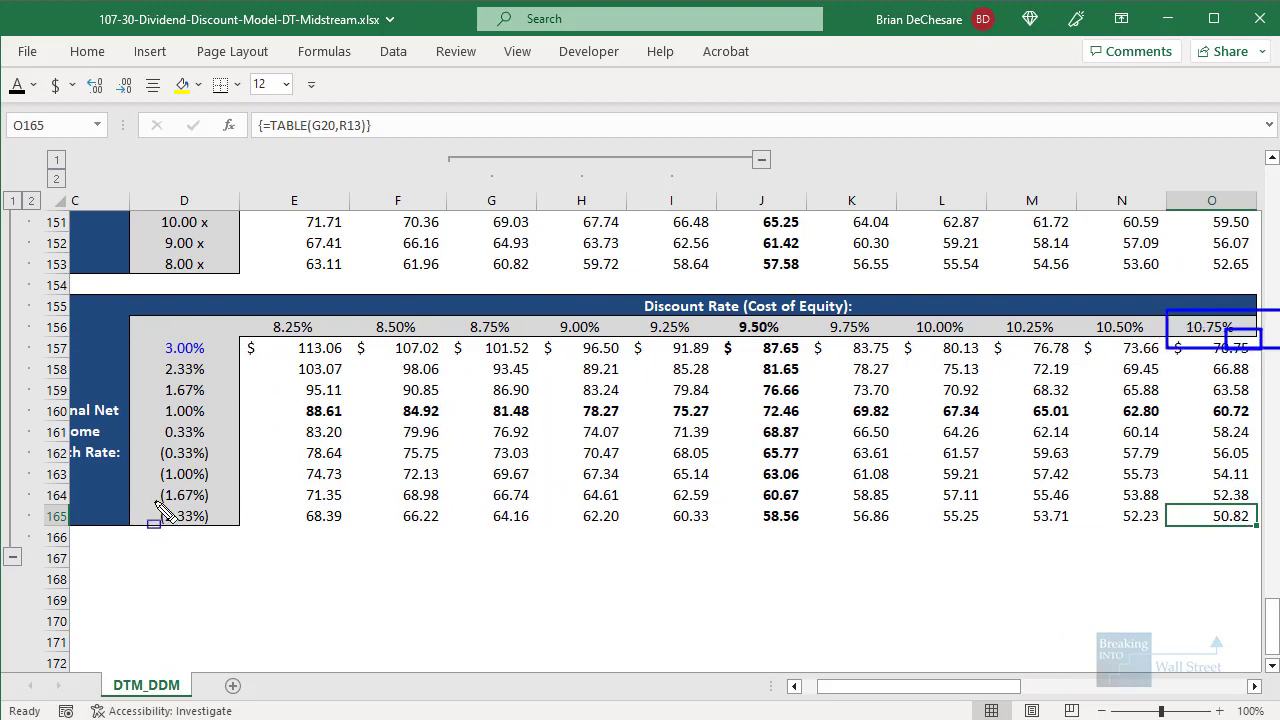
drag(182, 509, 240, 529)
drag(1168, 495, 1255, 535)
key(Escape)
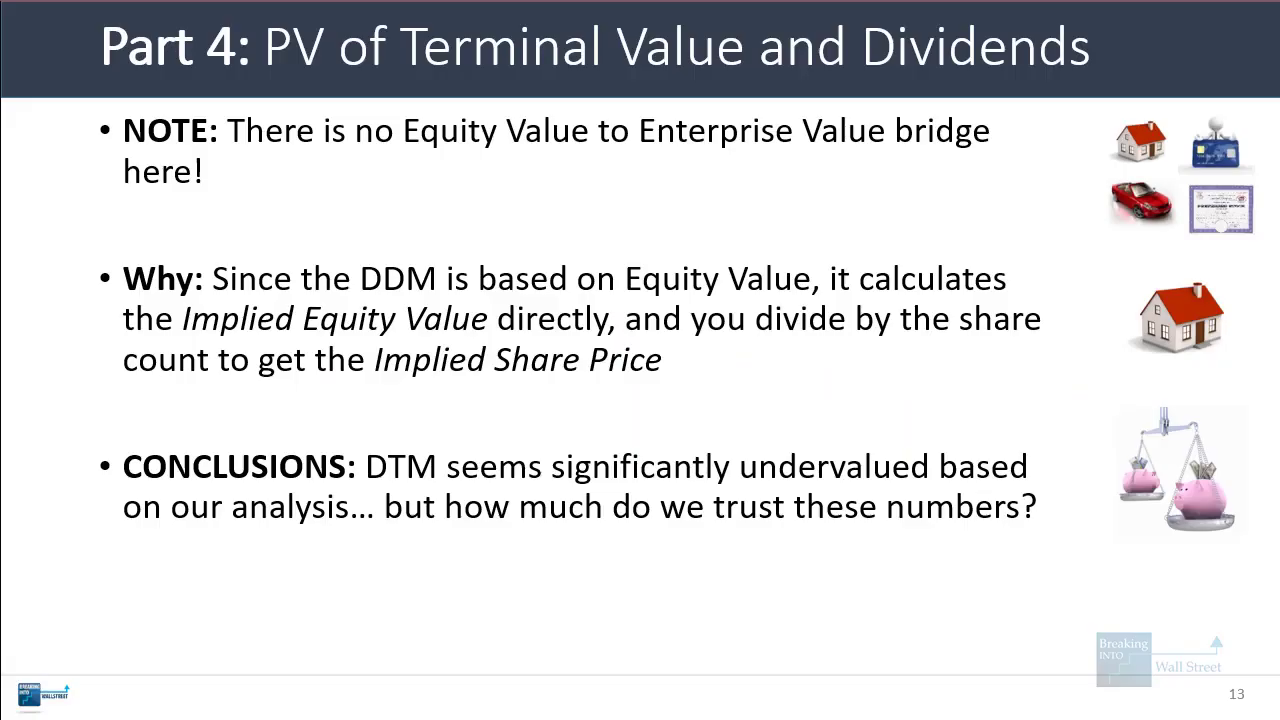
Step: Switch to the presentation, advance to slide 14 on whether the model is useful or believable, and reveal the Issues and BUT points
key(Right)
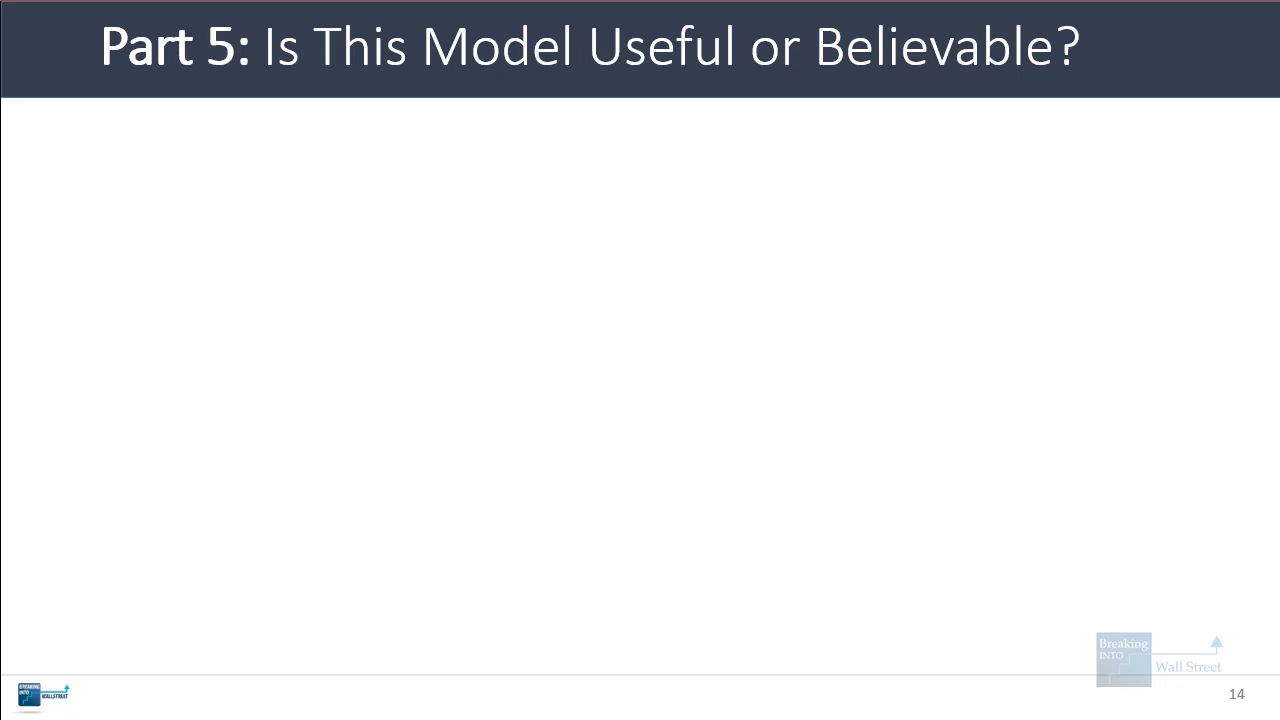
key(Right)
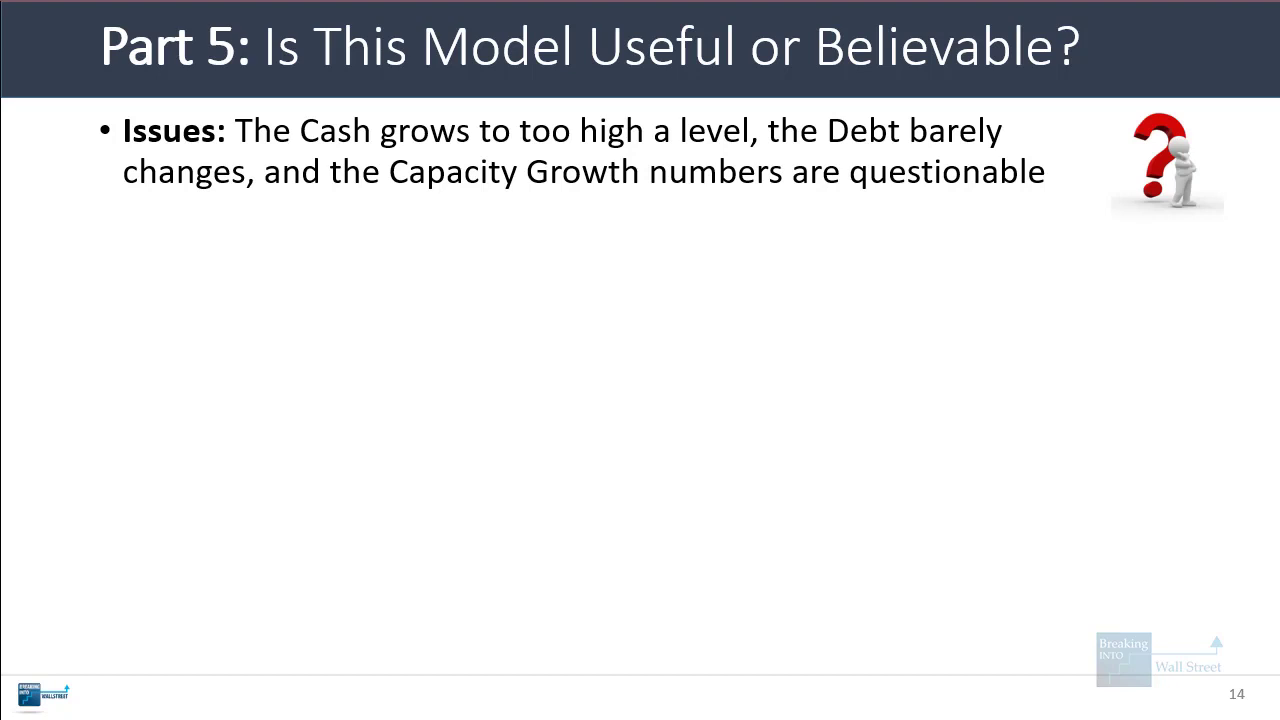
key(Right)
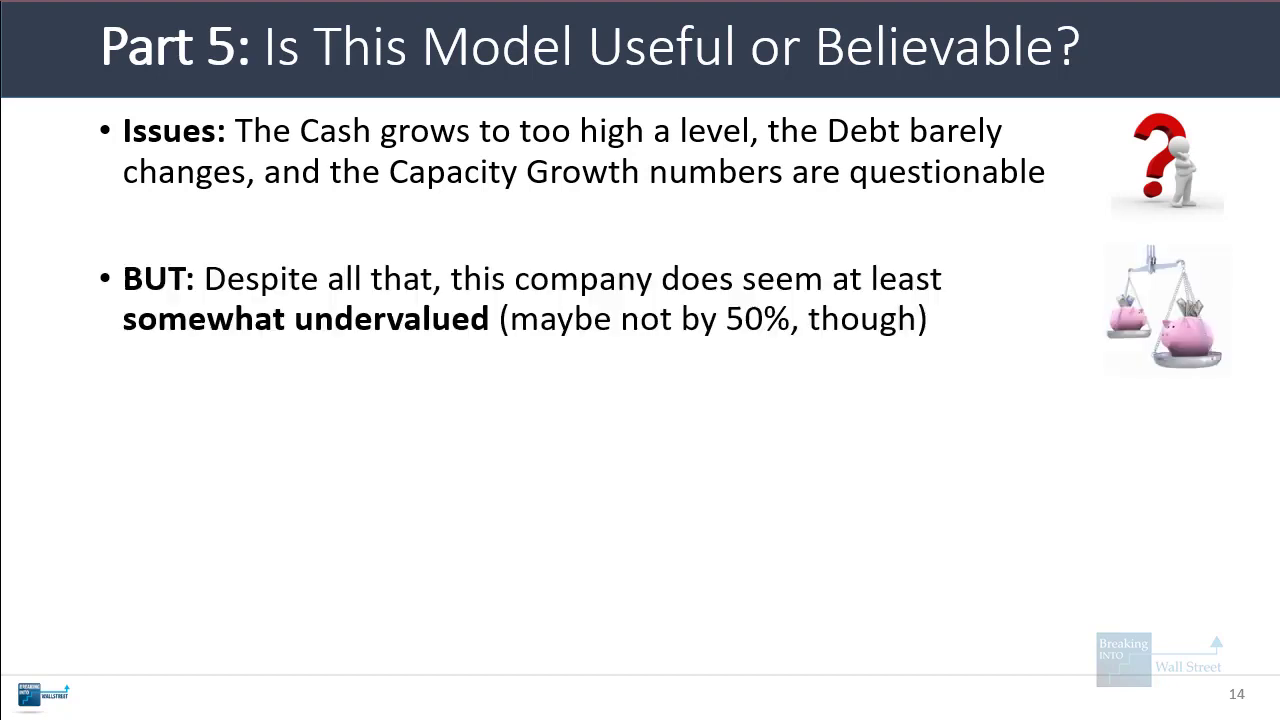